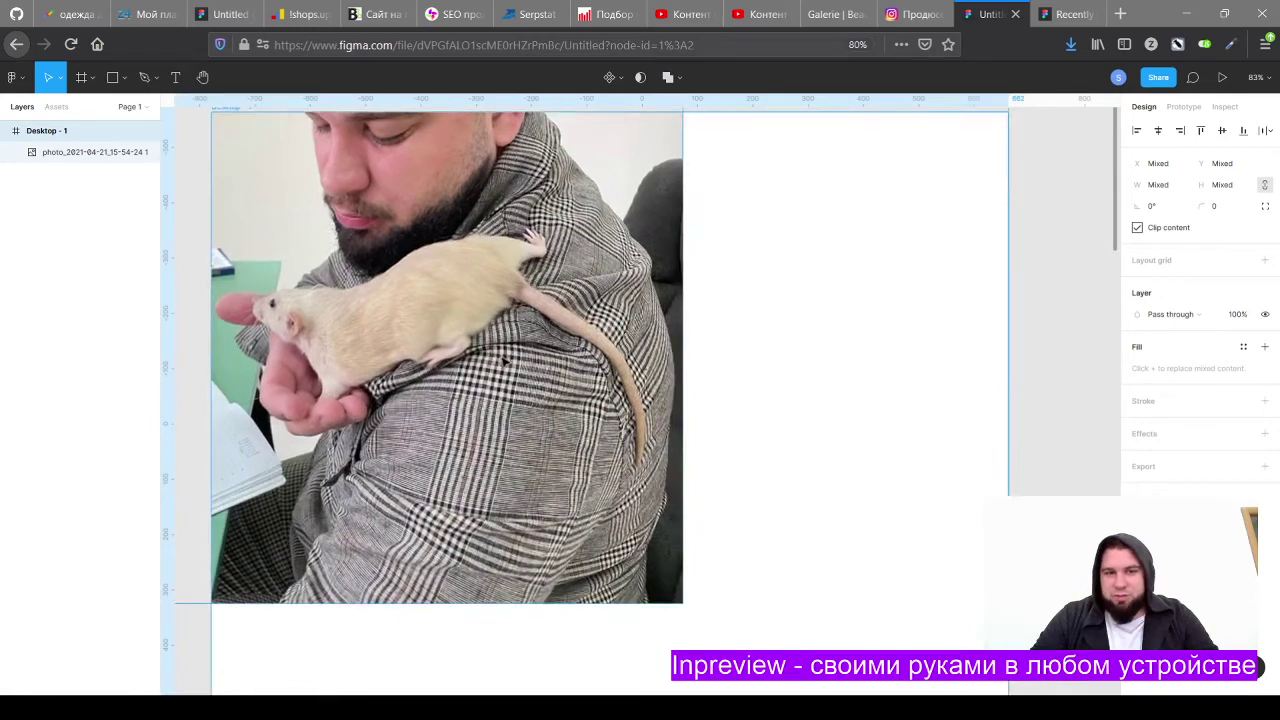
Step: Try a 210° rotation and a 210 corner radius on the photo, and reset its rotation to 0°
double_click(455, 312)
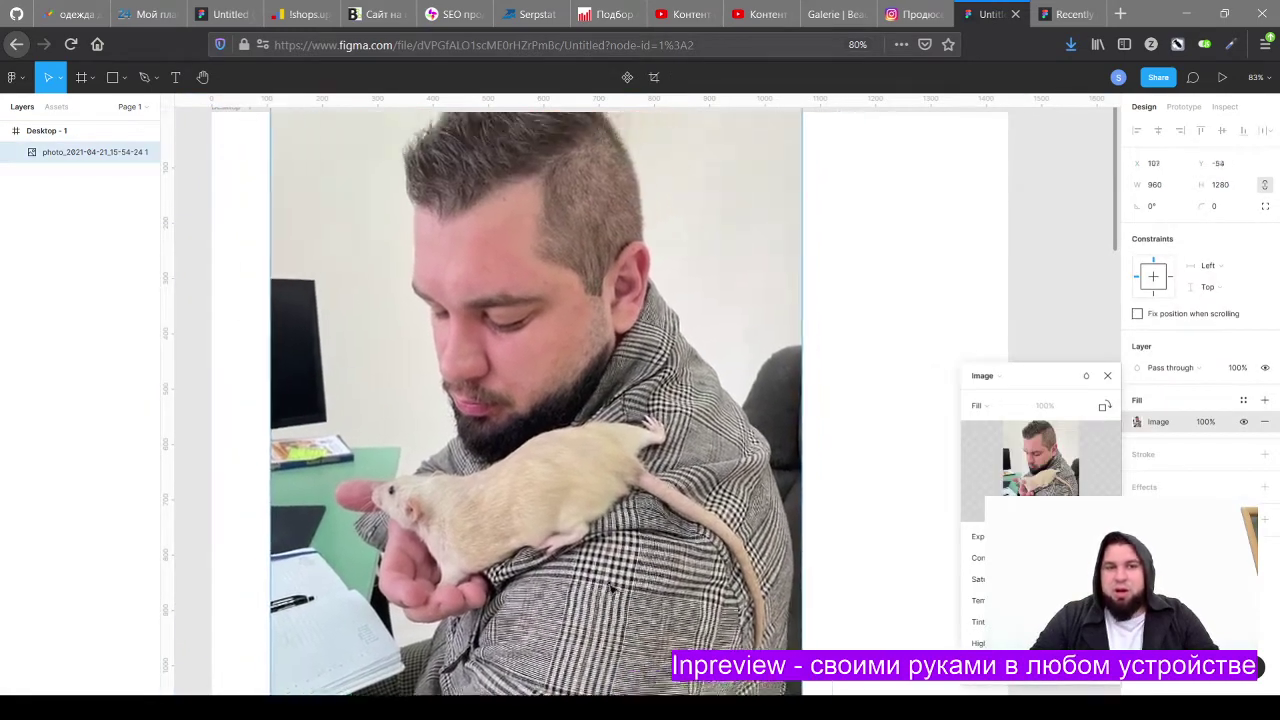
click(1156, 212)
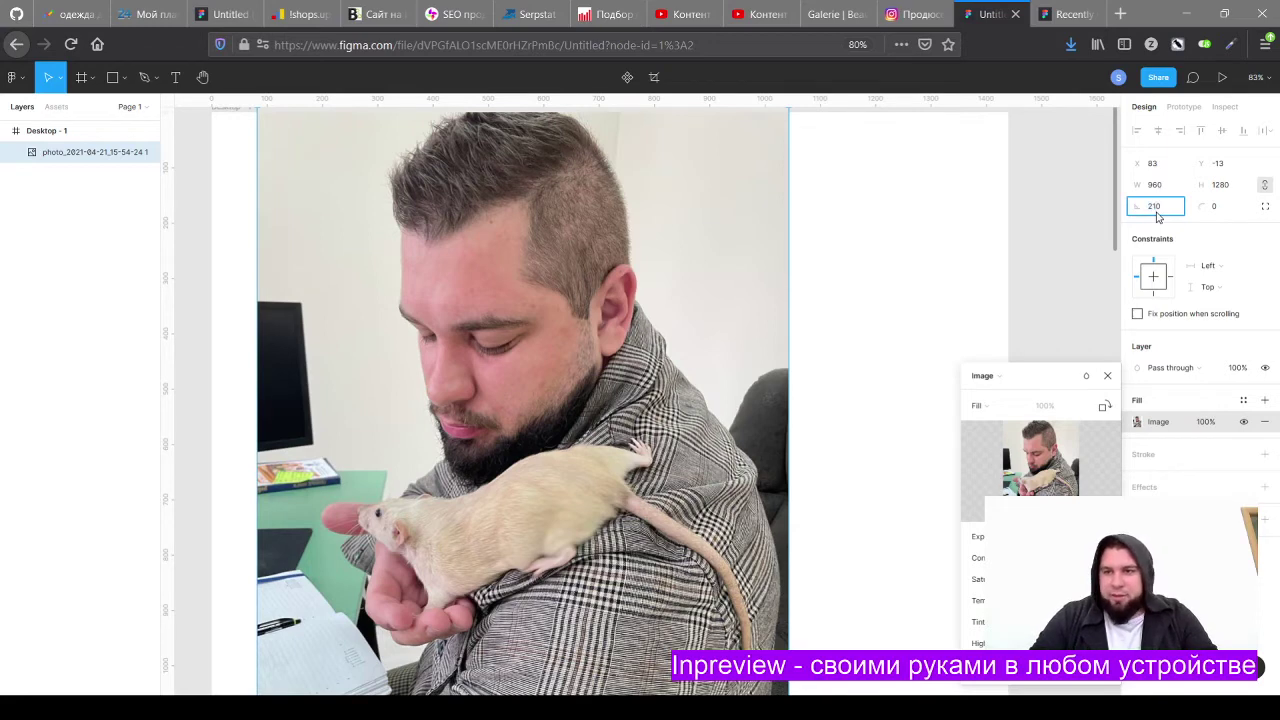
click(1216, 210)
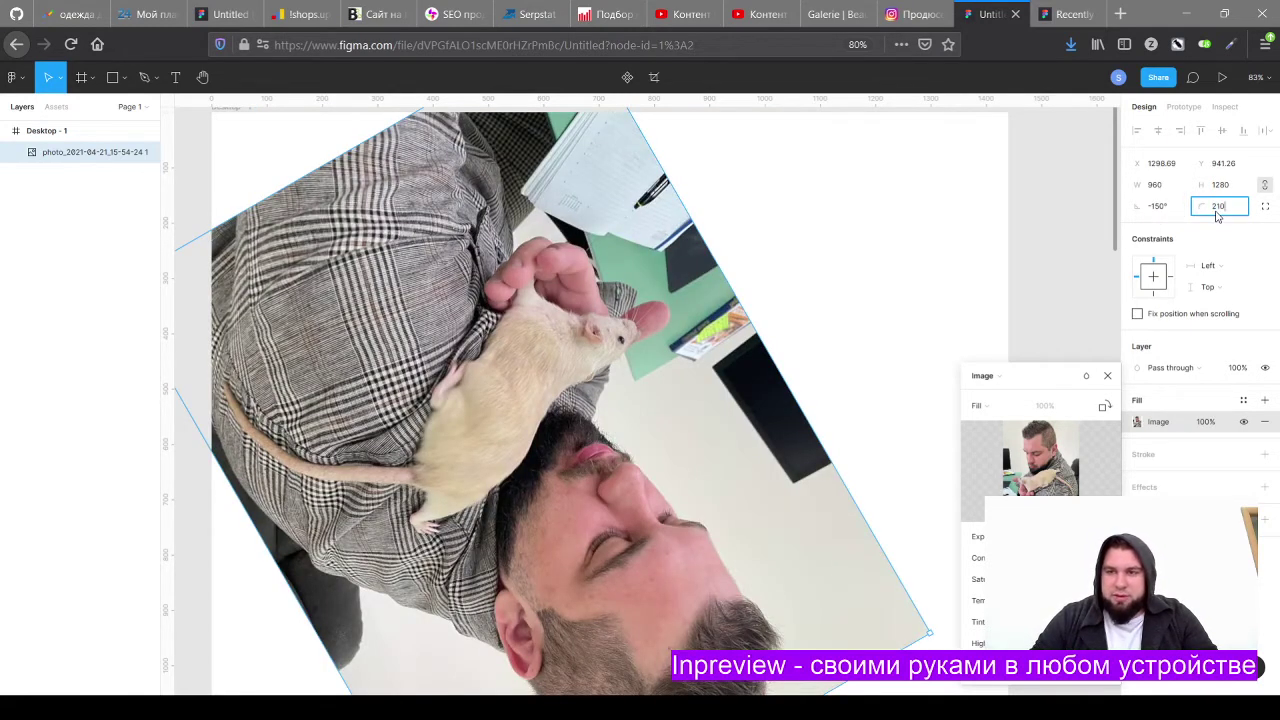
click(1158, 208)
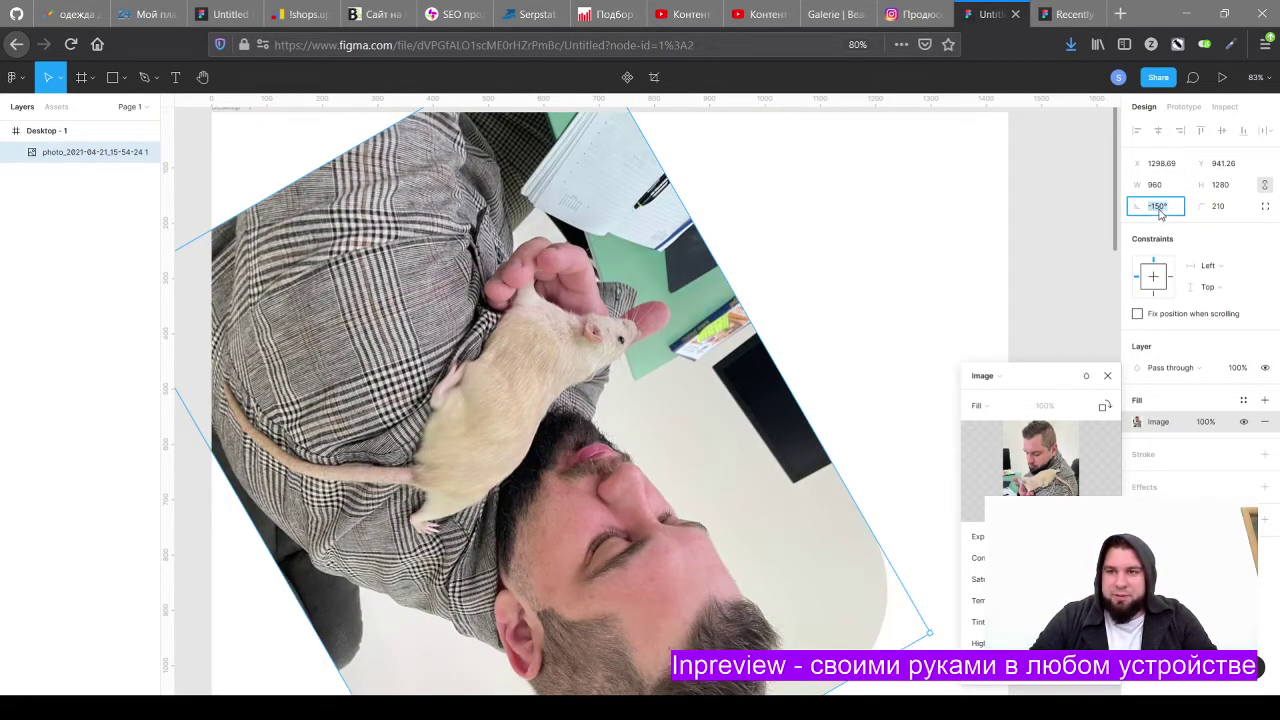
text(0)
Step: Set the photo's corner radius to 100
click(1218, 210)
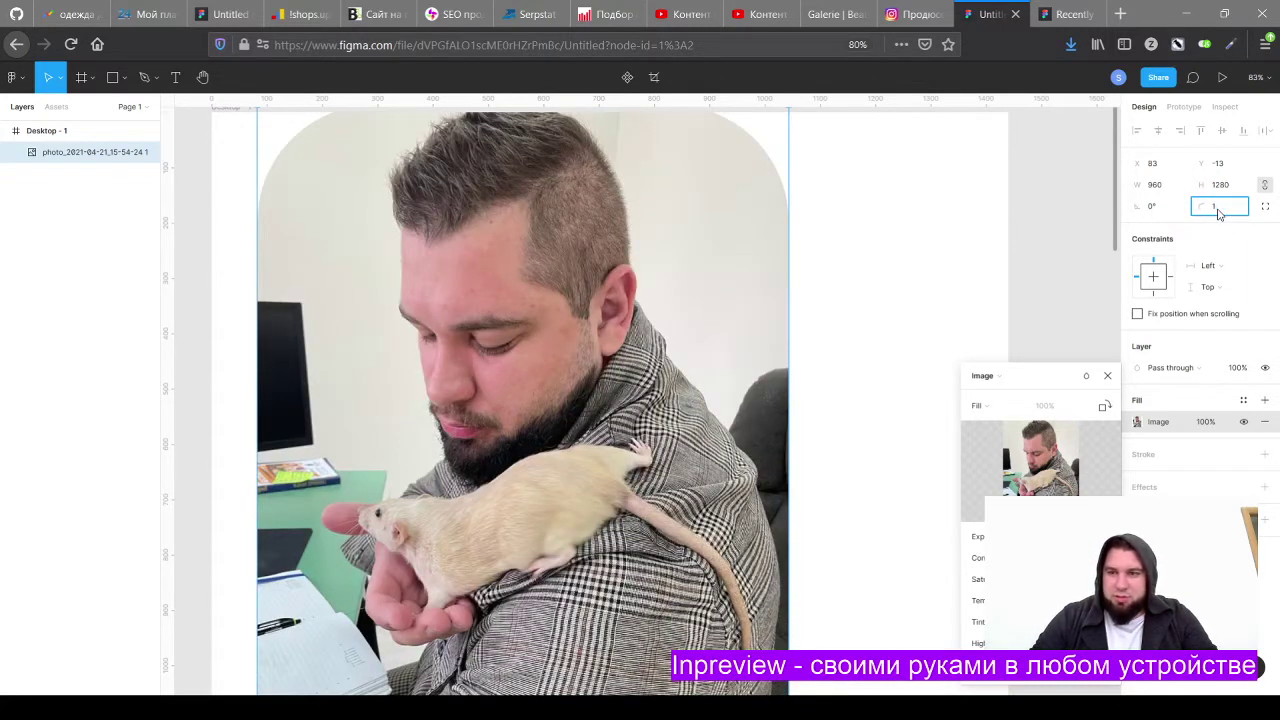
text(100)
key(Return)
Step: Resize the photo to 210 wide by 210 high with its proportions unlocked
click(1165, 185)
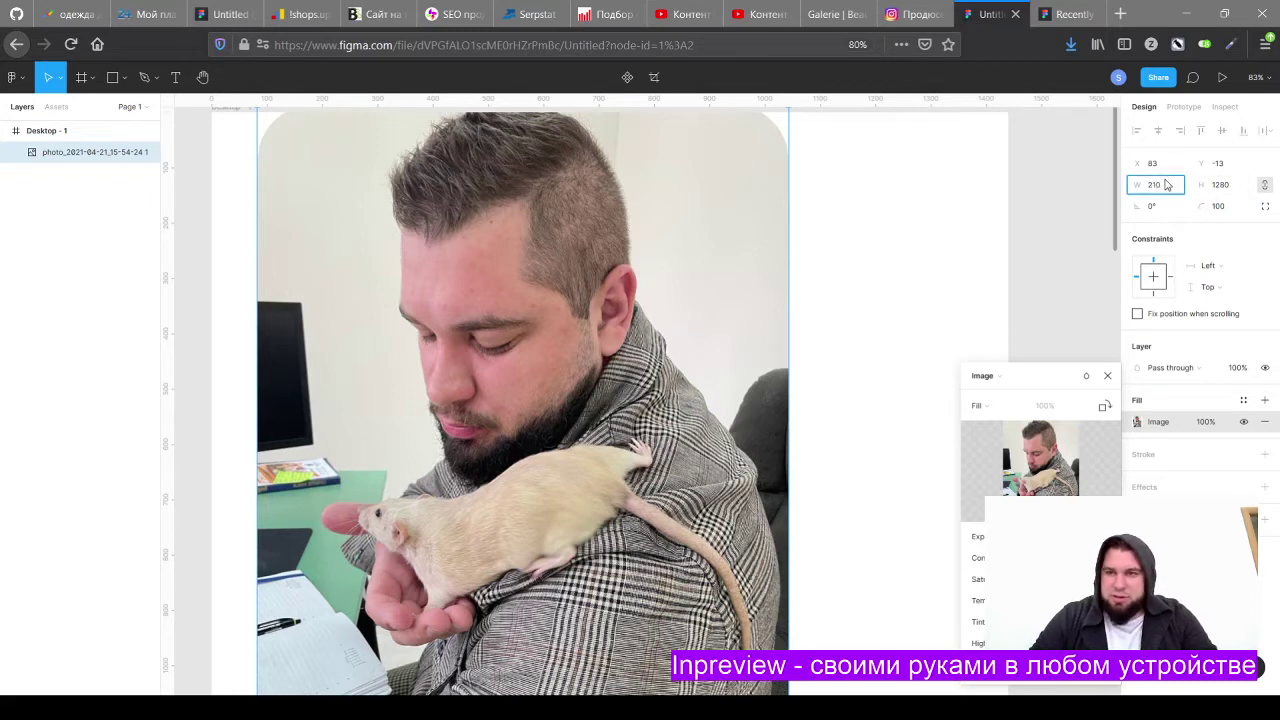
click(1215, 190)
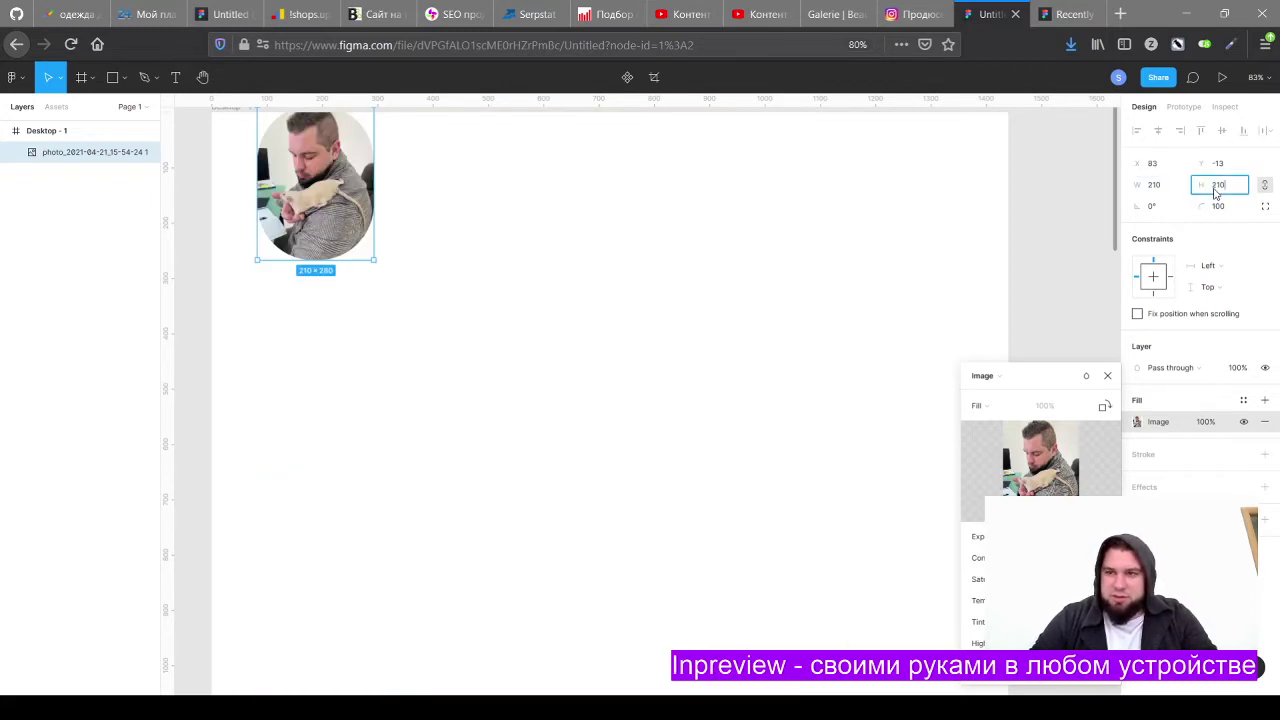
text(210)
key(Return)
Step: Move the circular photo further into the Desktop - 1 frame, to about X 287, Y 202
scroll(365, 258, up, 1)
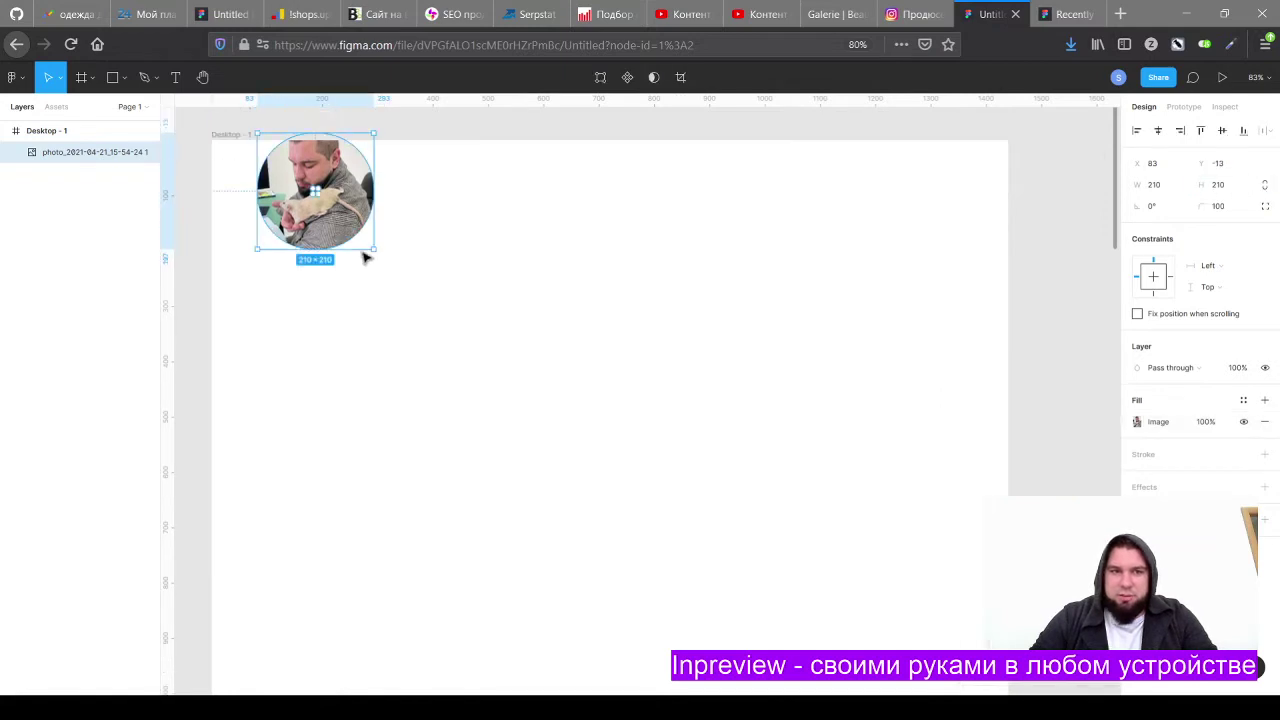
scroll(365, 258, up, 1)
drag(327, 279, 440, 398)
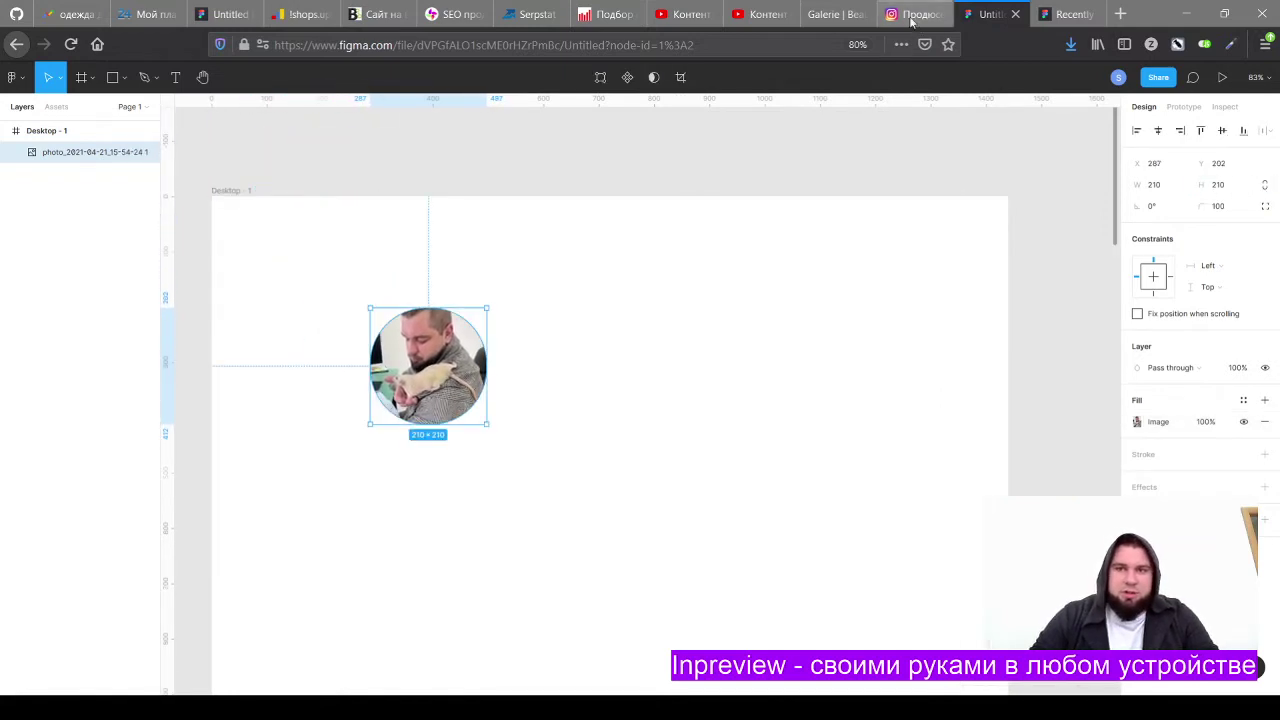
Step: Examine the round avatar and its ring on the open Instagram profile, and return to the Figma design
click(911, 18)
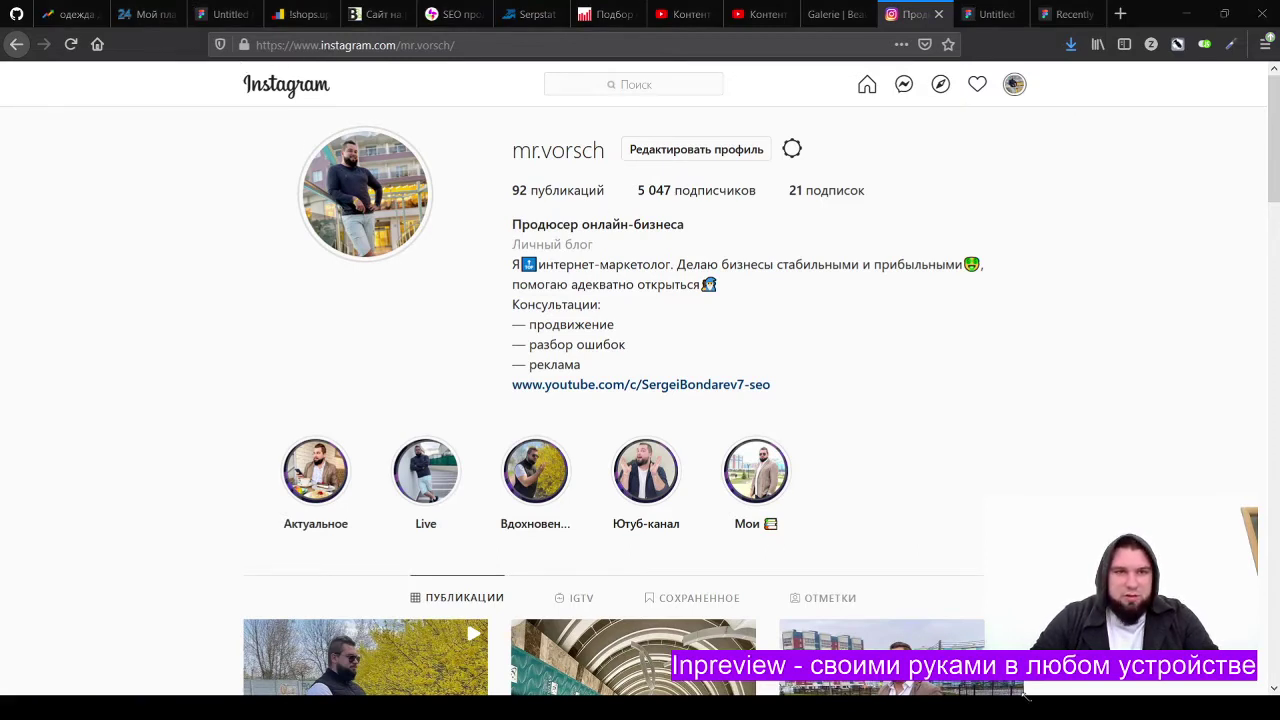
click(985, 14)
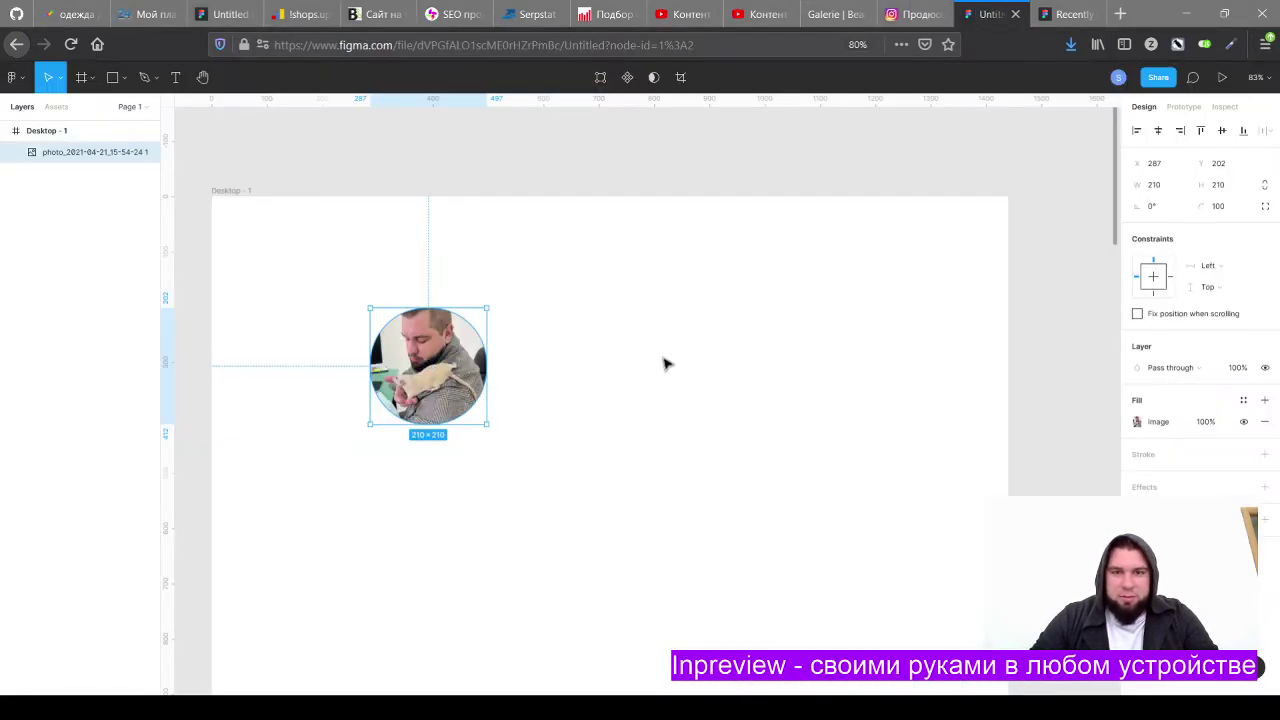
scroll(630, 328, down, 1)
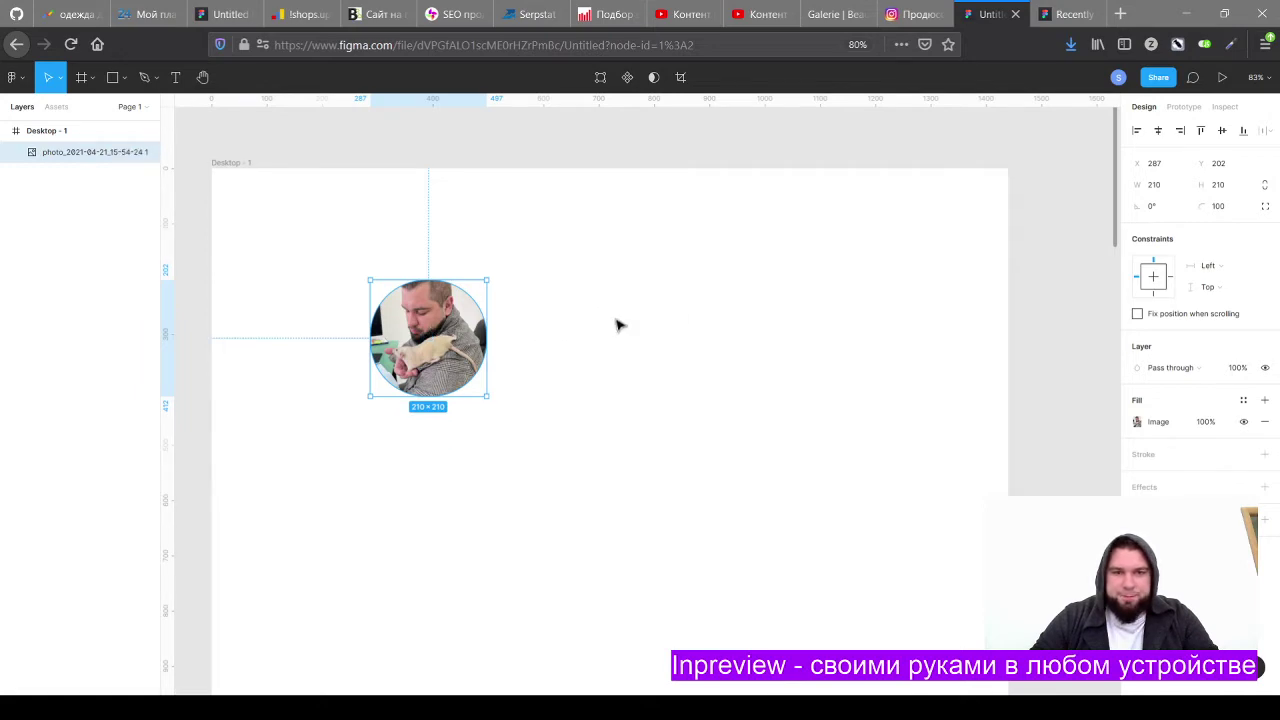
click(1066, 14)
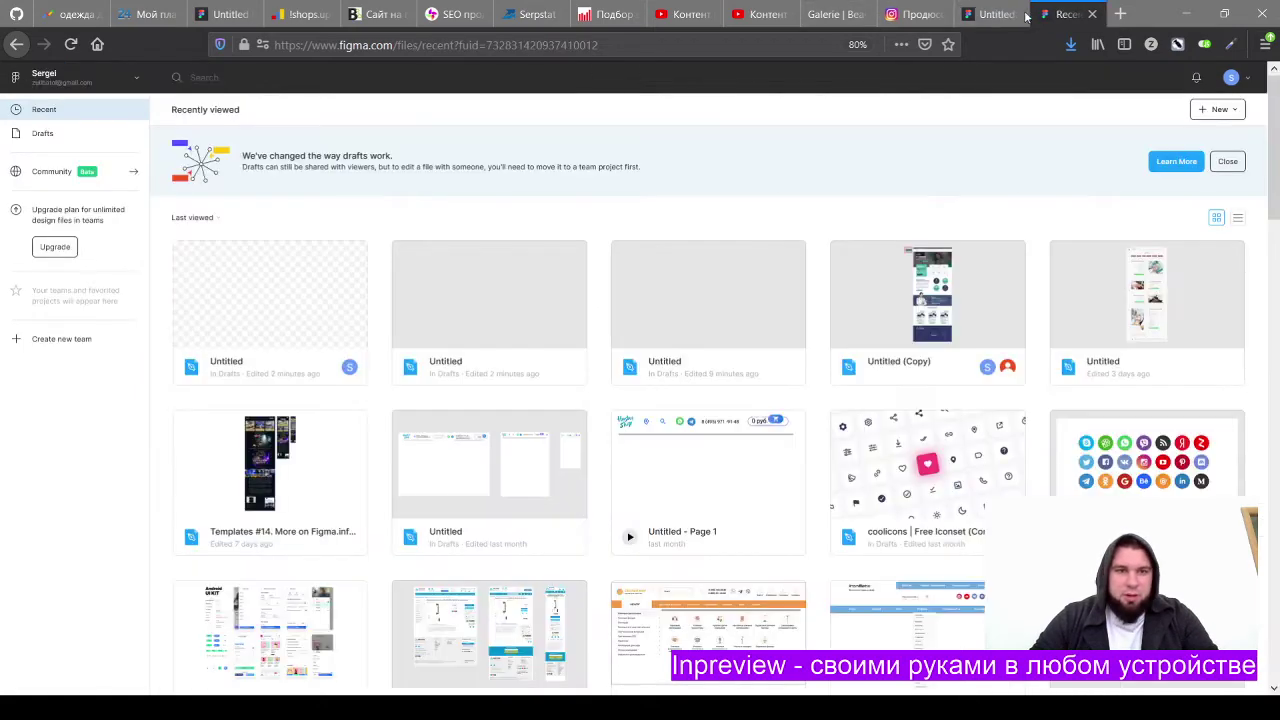
click(913, 12)
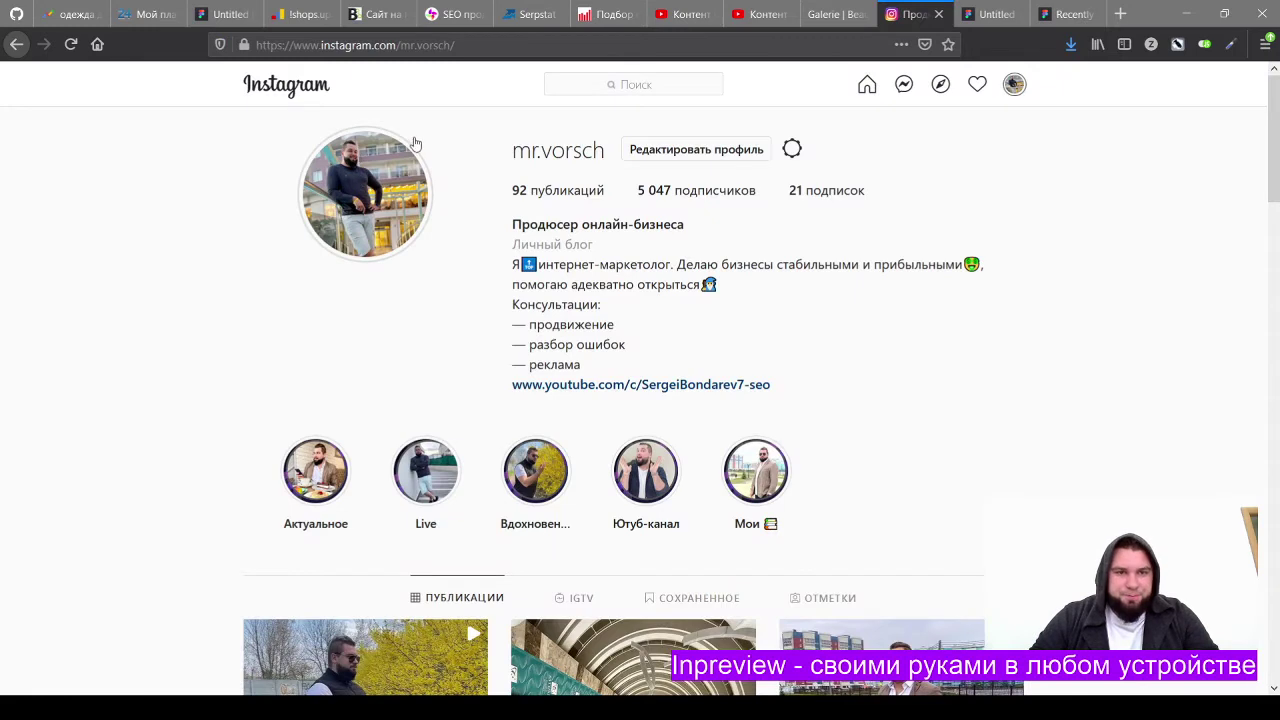
click(979, 12)
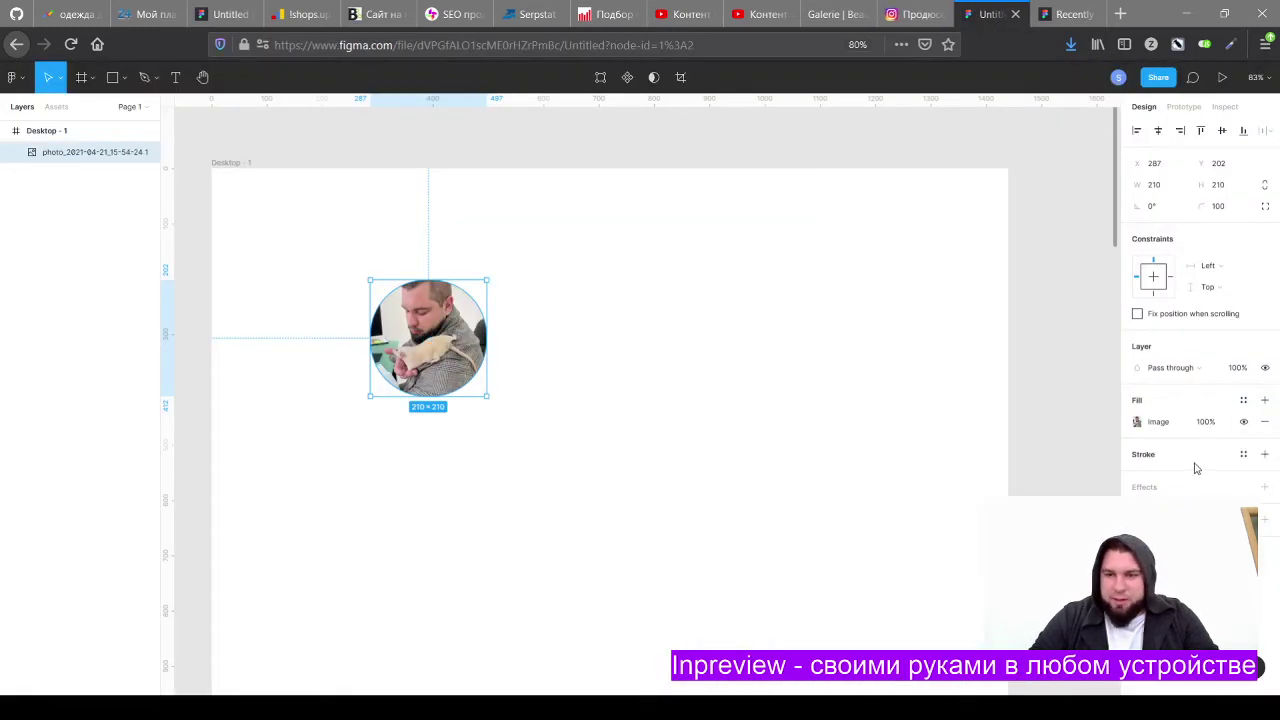
Step: Add a thick solid stroke around the circular photo and color it grey, B4ADAD
click(1265, 455)
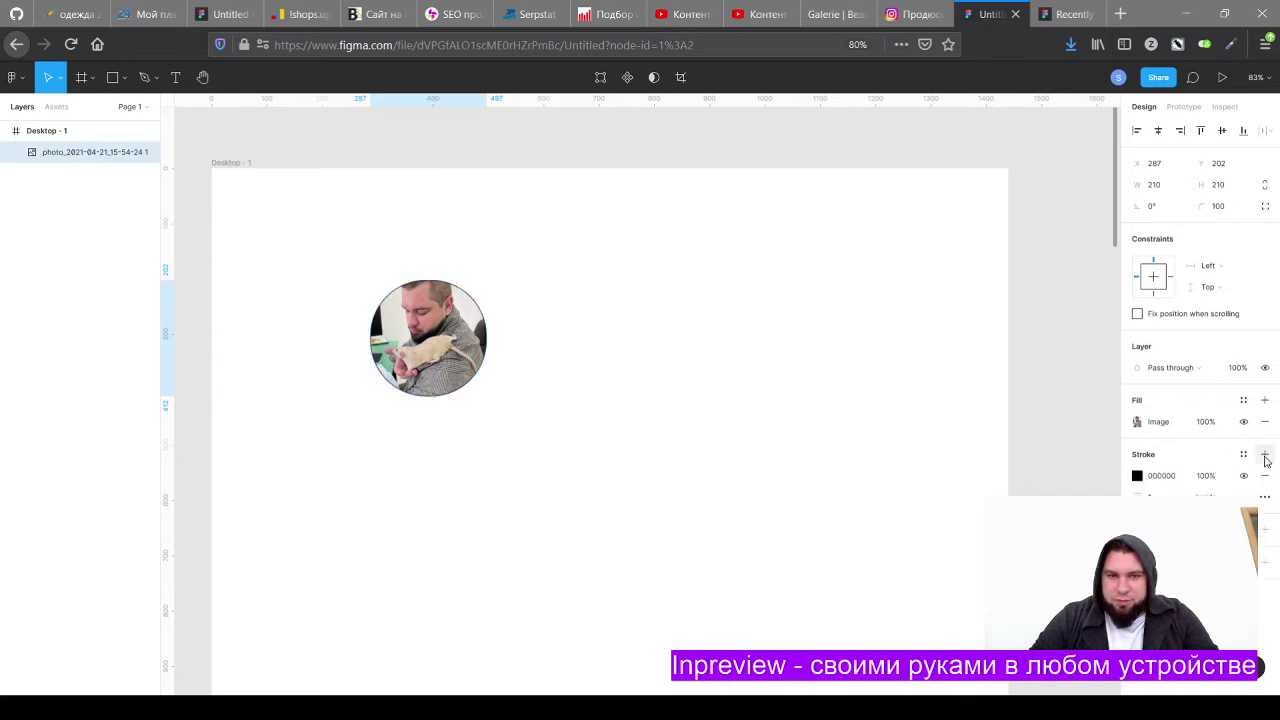
click(1160, 476)
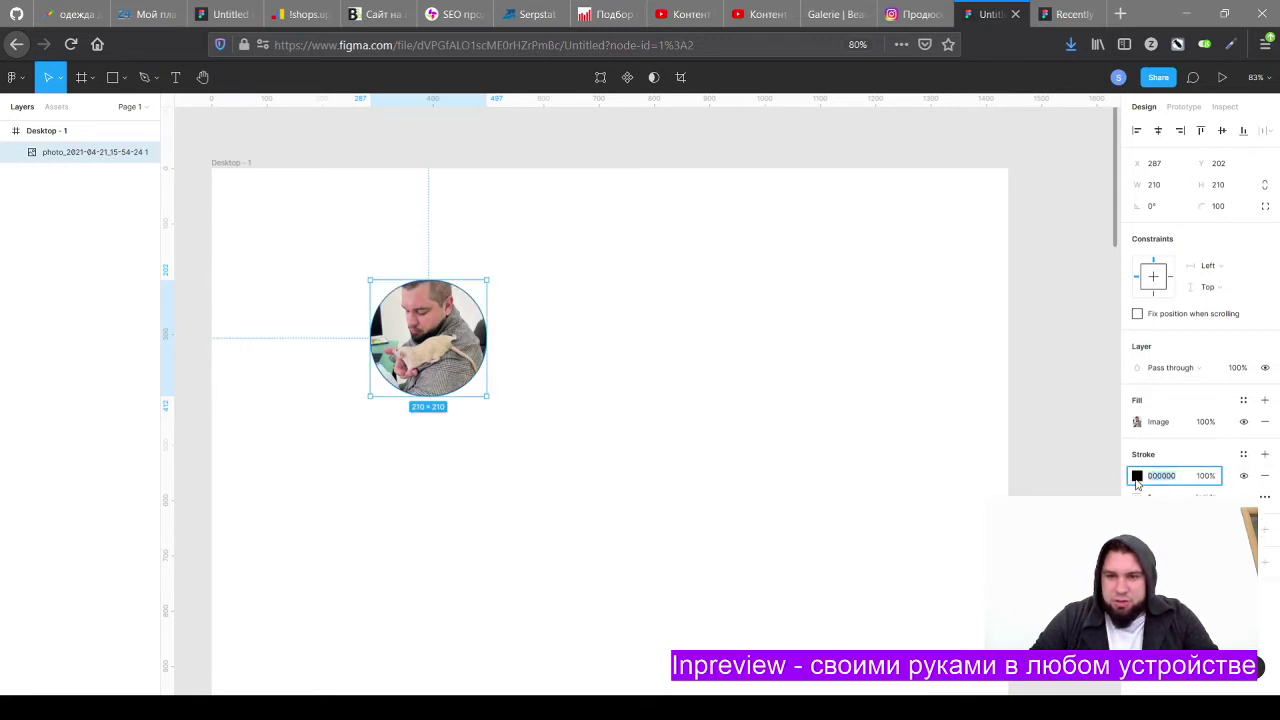
click(1137, 476)
mouse_move(967, 415)
mouse_down()
mouse_move(971, 375)
mouse_move(977, 436)
mouse_move(974, 411)
mouse_move(963, 424)
mouse_up()
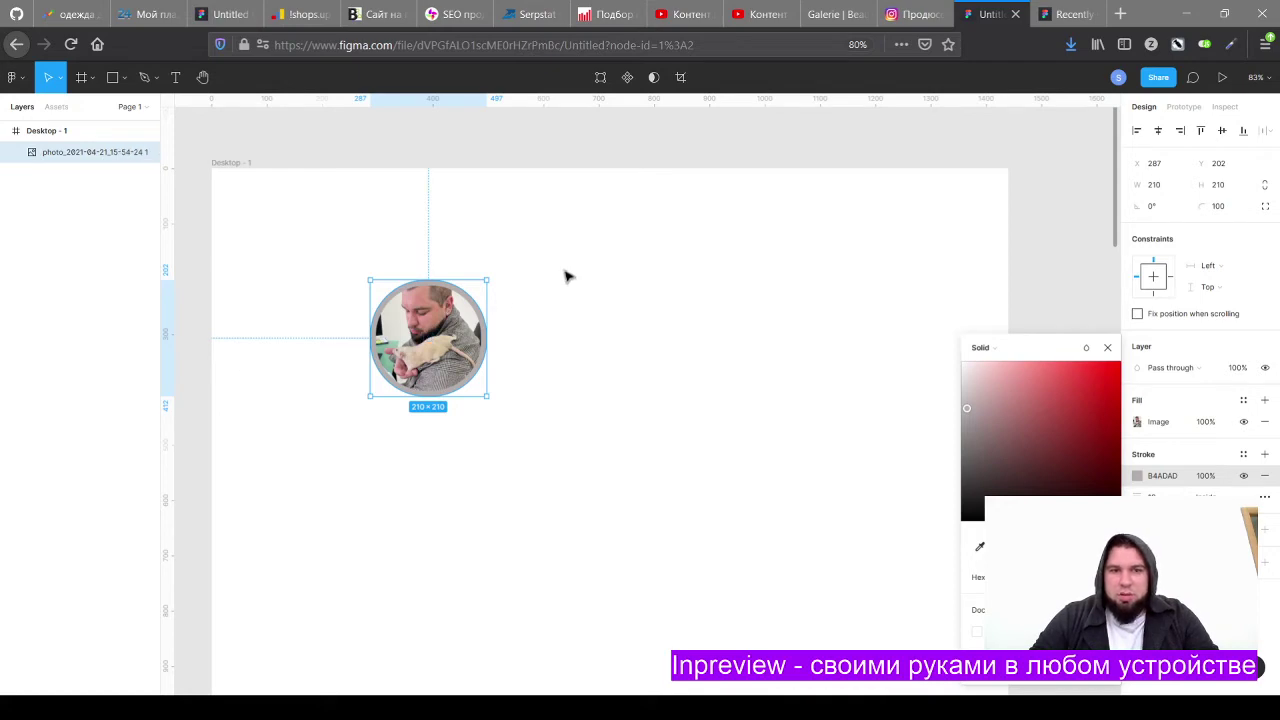
Step: Compare with the Instagram avatar's ring and lighten the photo's stroke color to F4F4F4
click(899, 8)
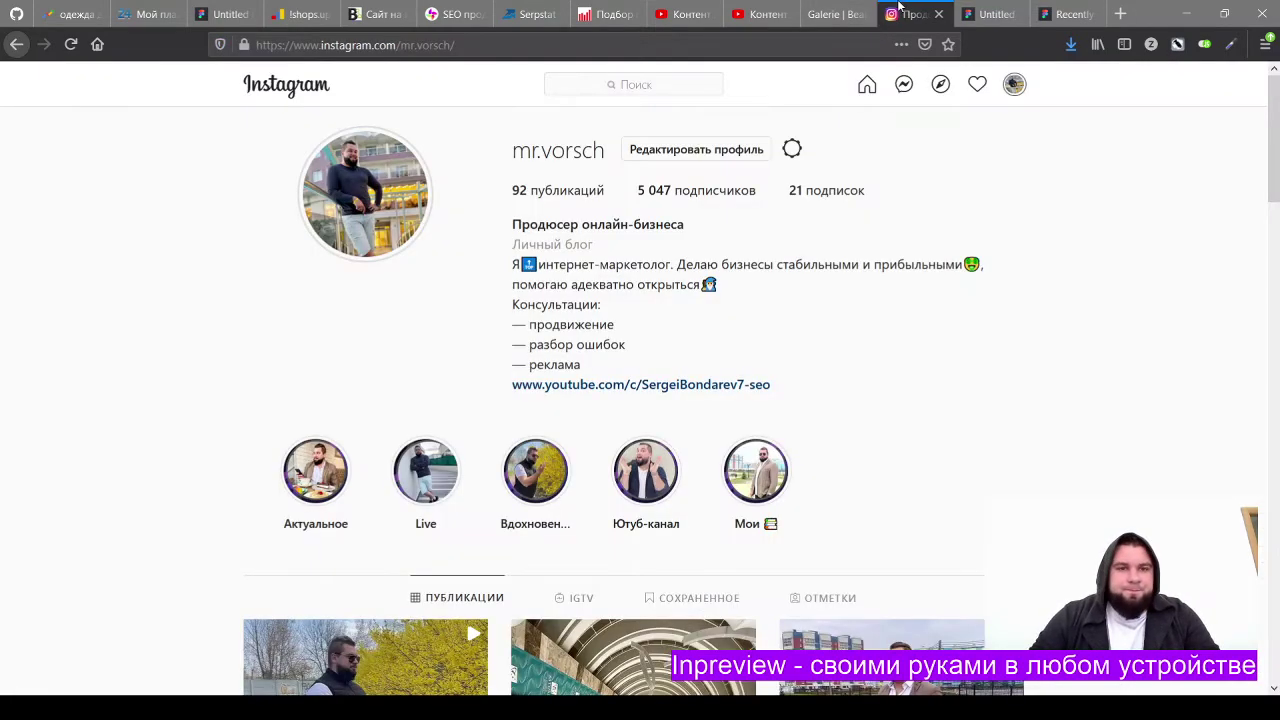
click(981, 15)
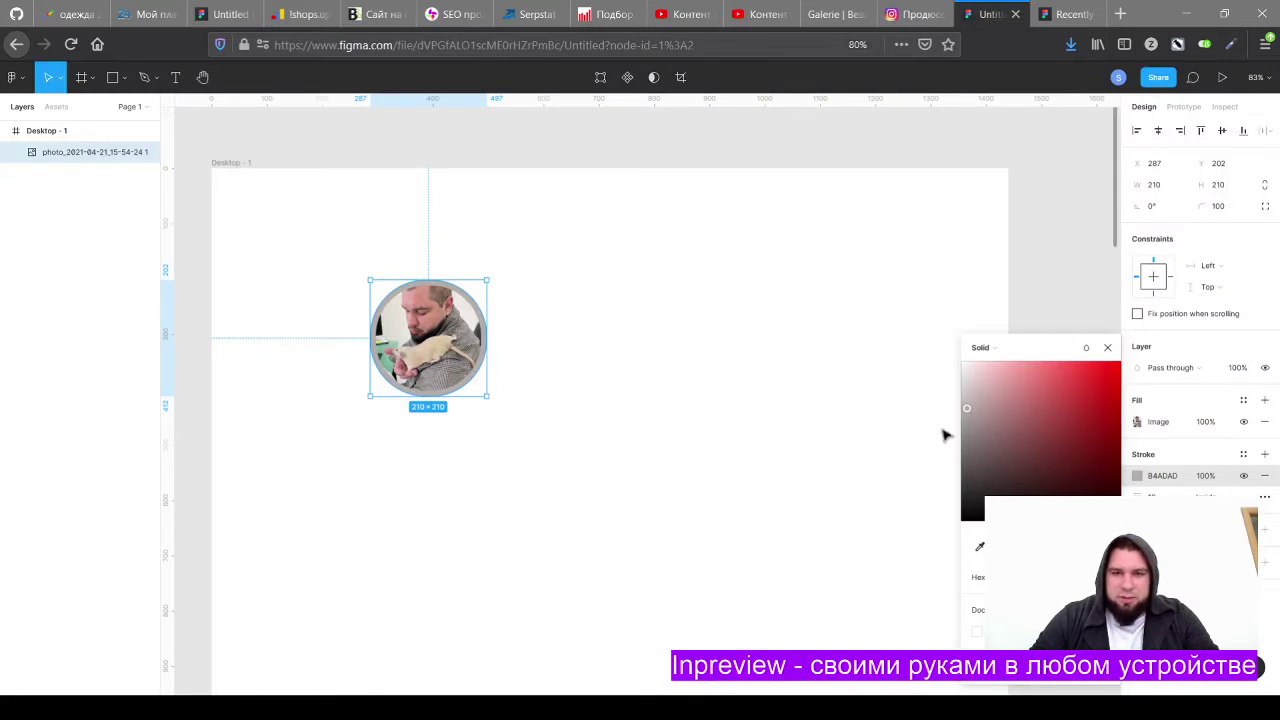
drag(968, 406, 962, 367)
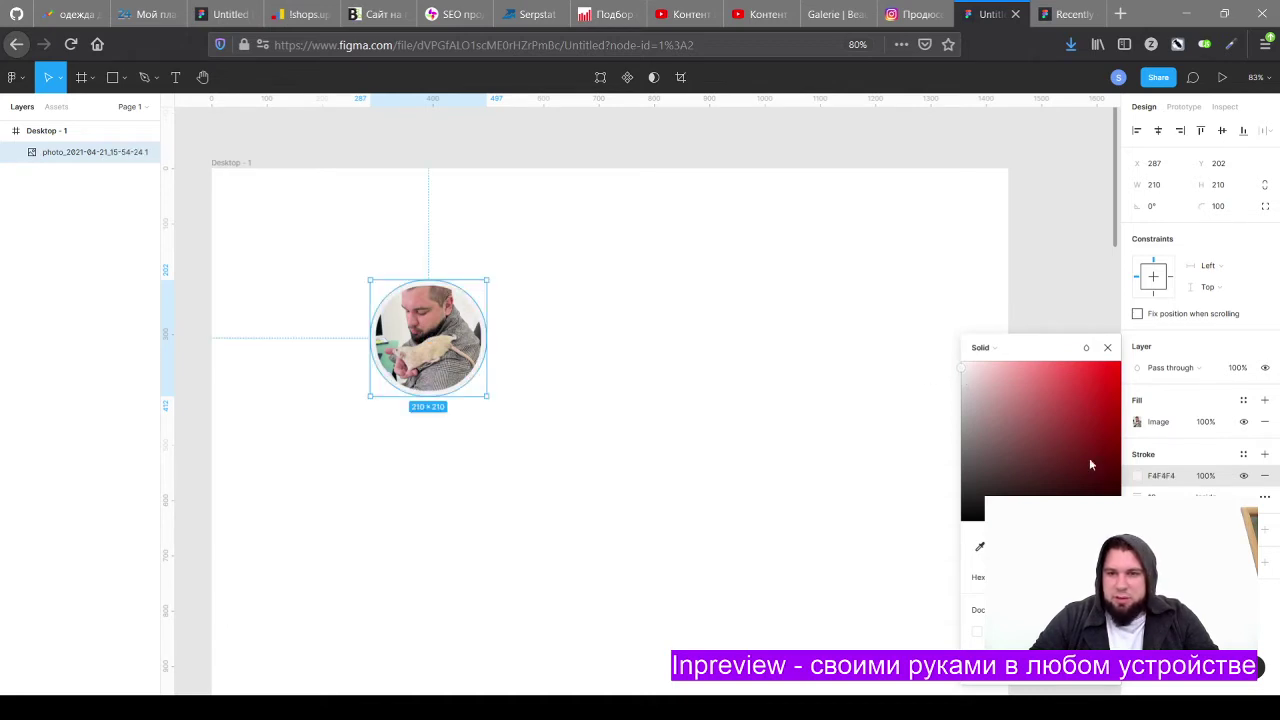
key(Escape)
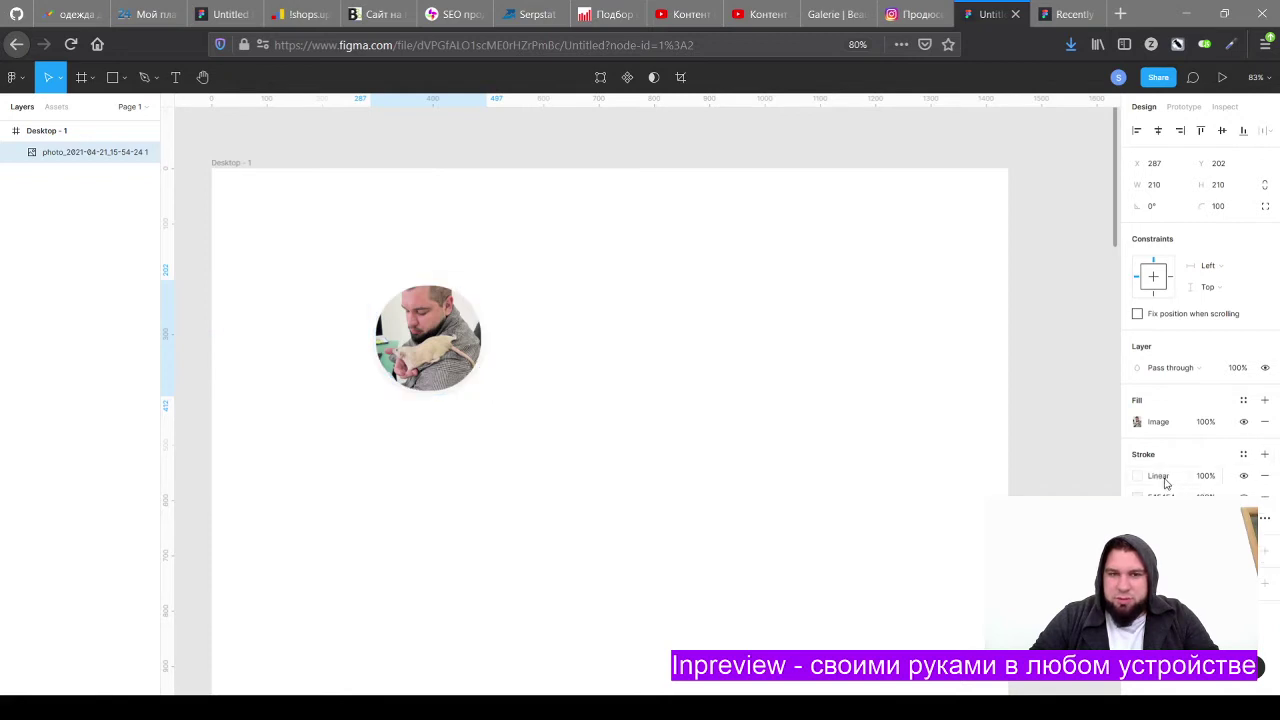
Step: Try a white linear gradient as an additional stroke on the circular photo and remove it
click(1158, 477)
mouse_move(964, 369)
mouse_down()
mouse_move(963, 468)
mouse_move(966, 368)
mouse_up()
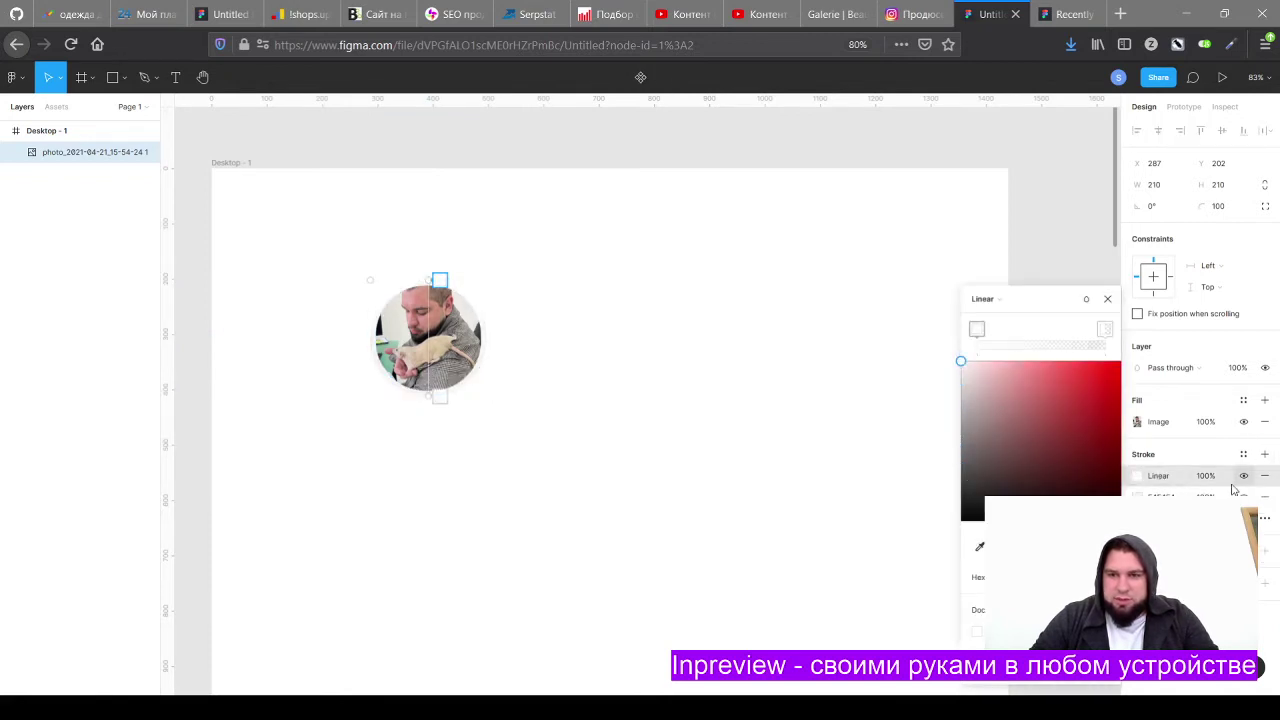
click(1172, 483)
click(1160, 477)
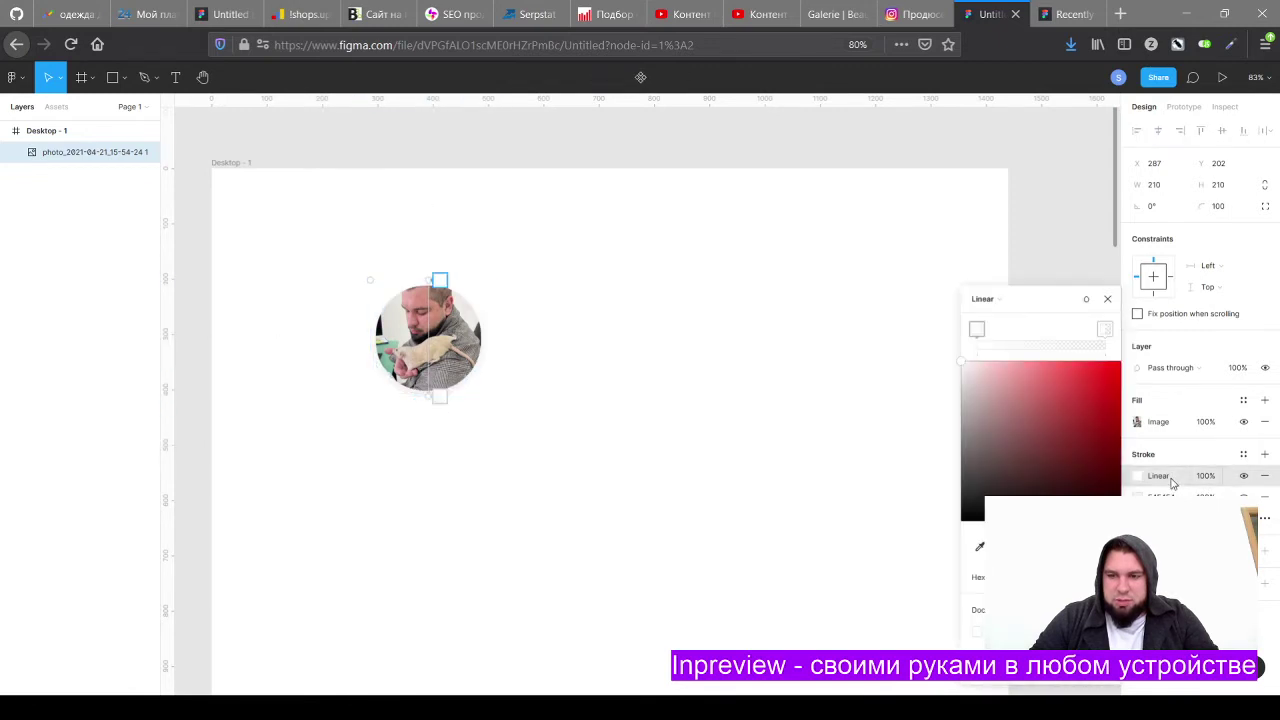
click(1264, 476)
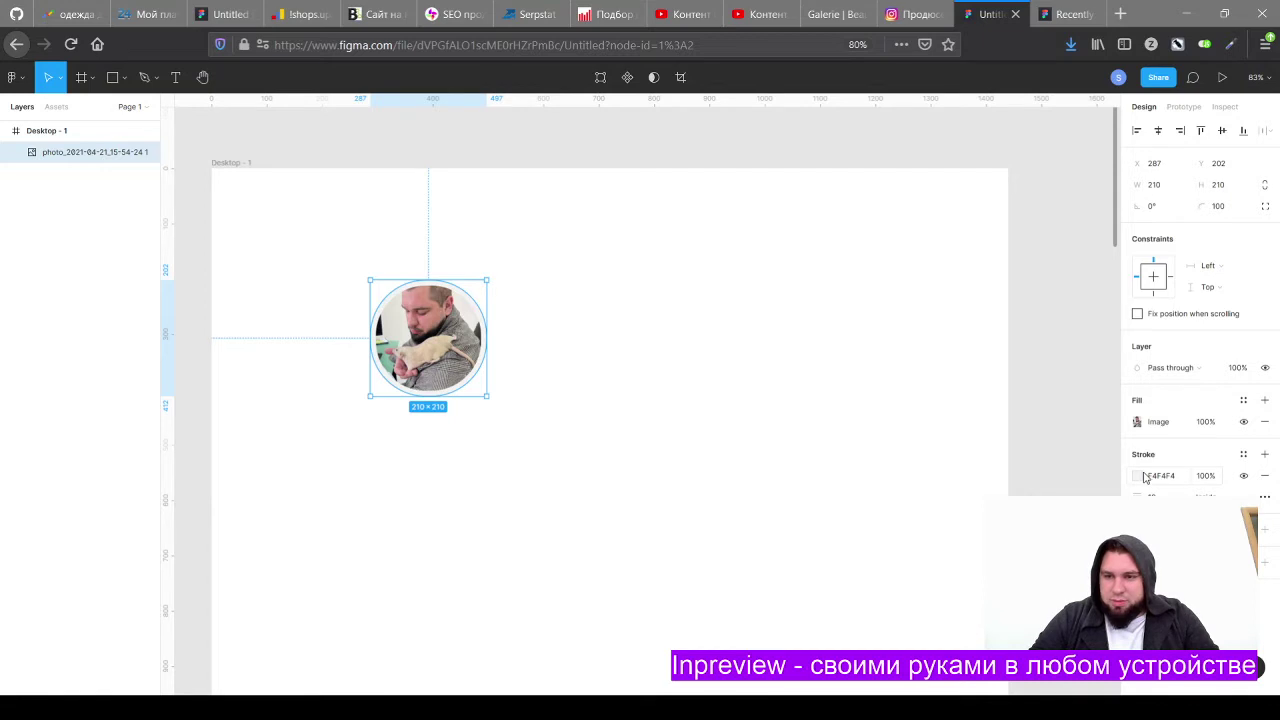
click(1215, 497)
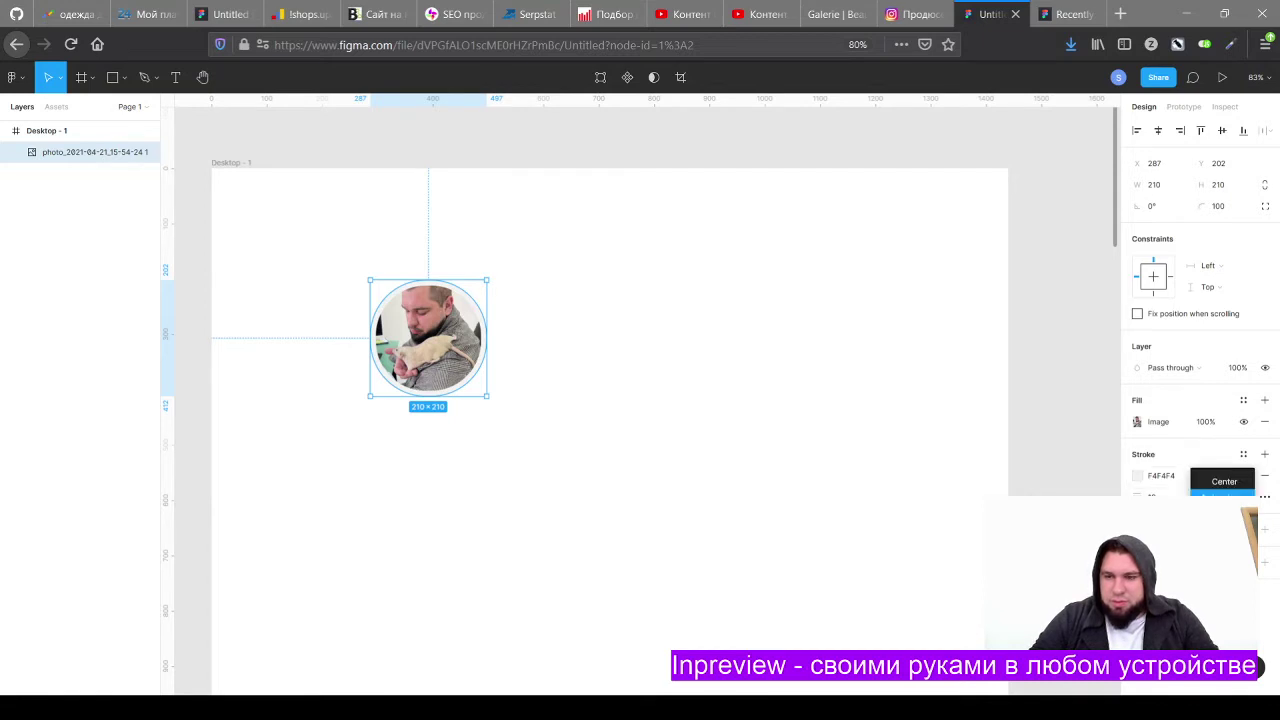
click(1215, 497)
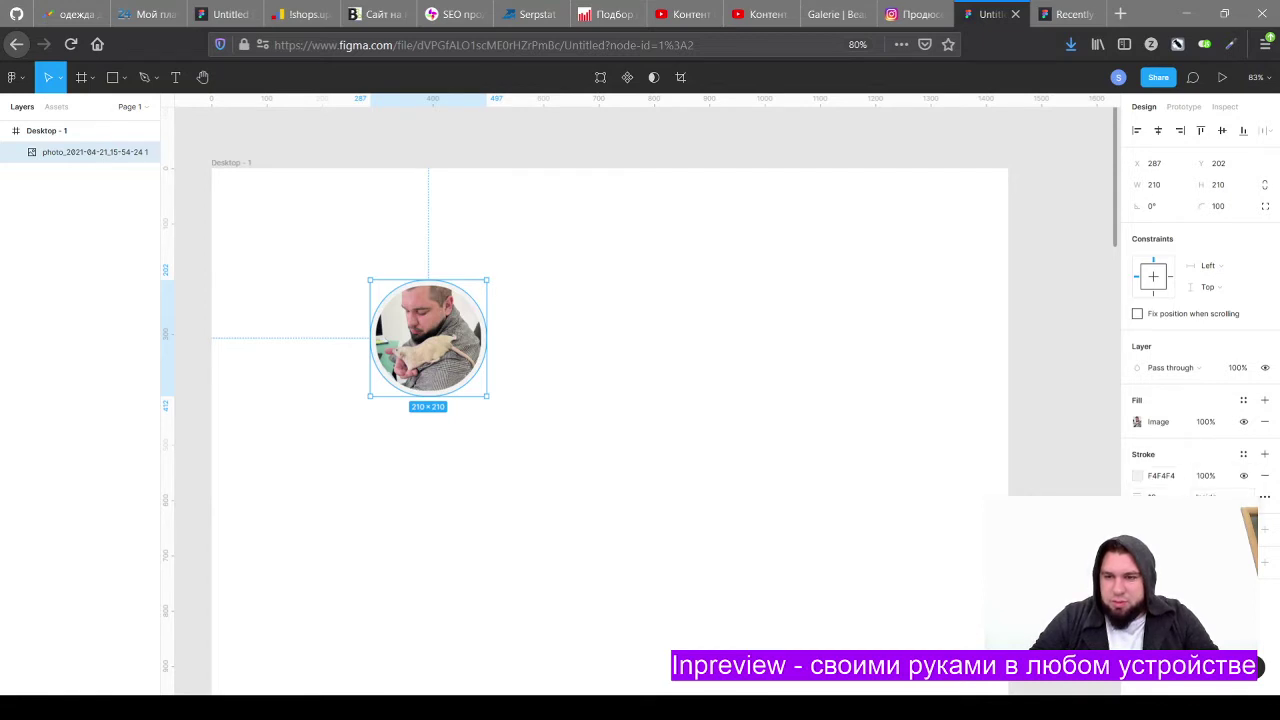
click(1264, 498)
click(1264, 498)
click(1242, 456)
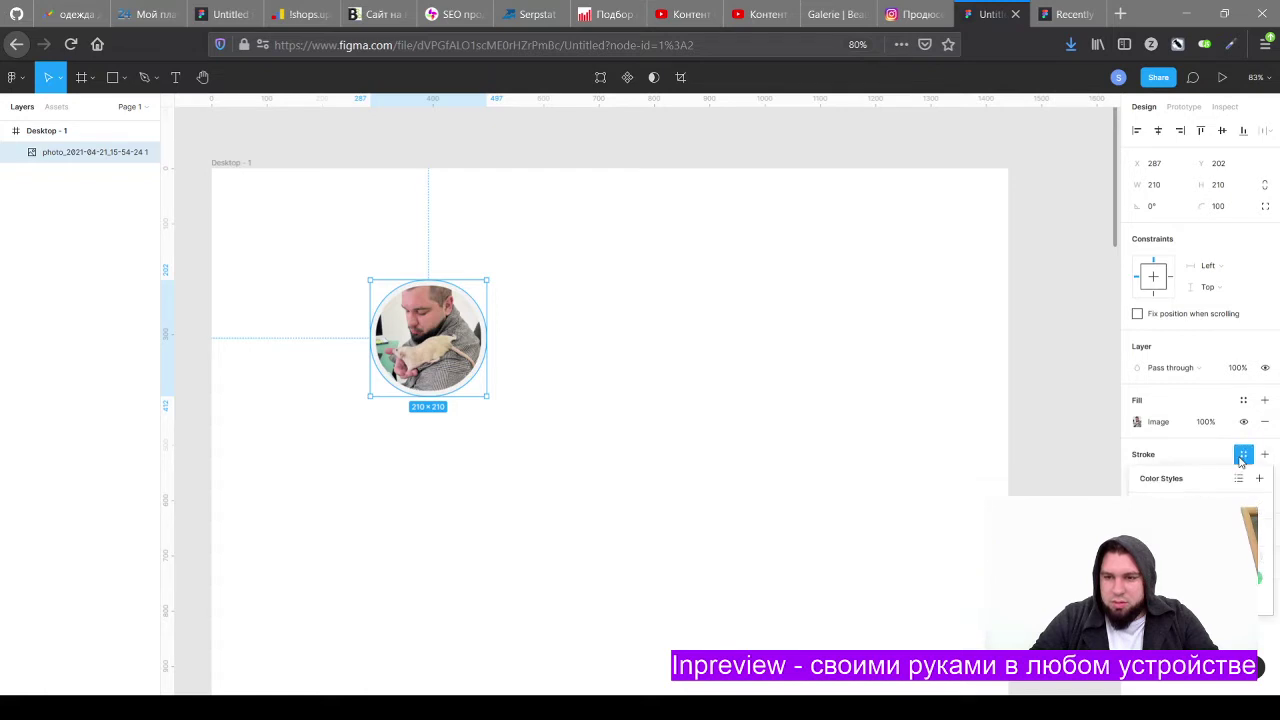
click(1241, 457)
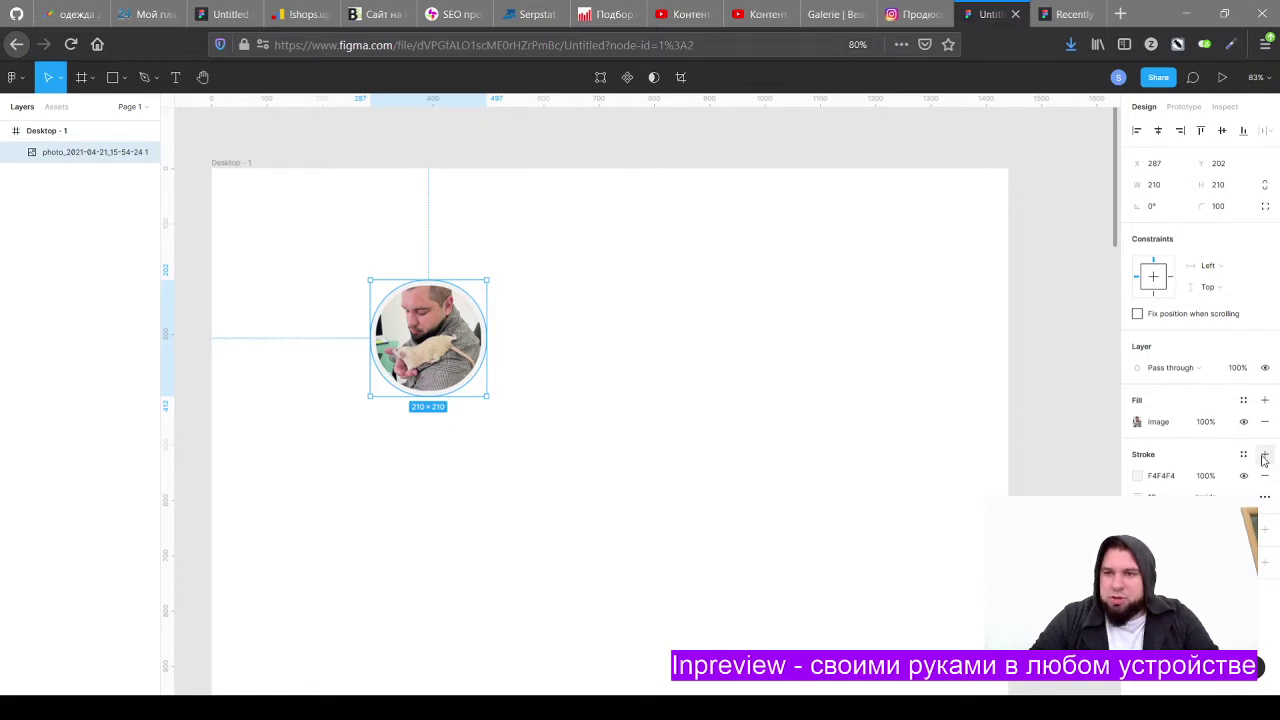
click(1265, 401)
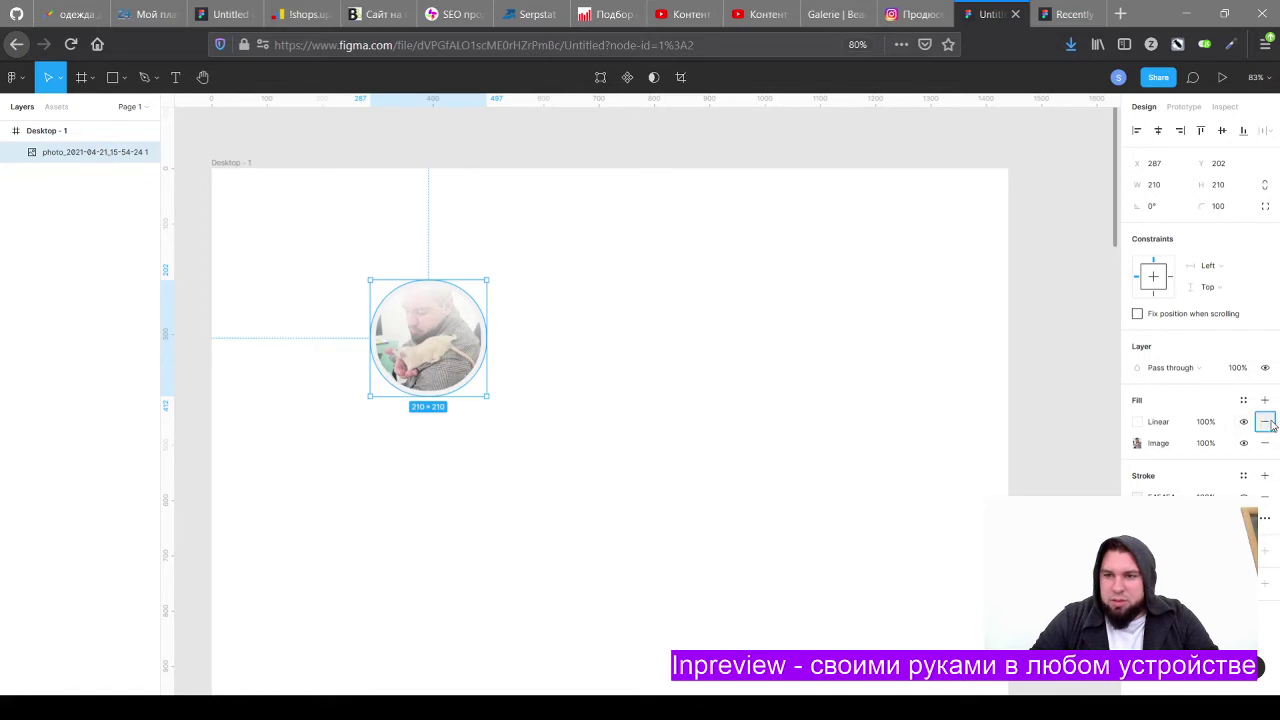
click(1265, 421)
Step: Add a second, linear gradient stroke to the photo and place it below the F4F4F4 stroke
click(1266, 455)
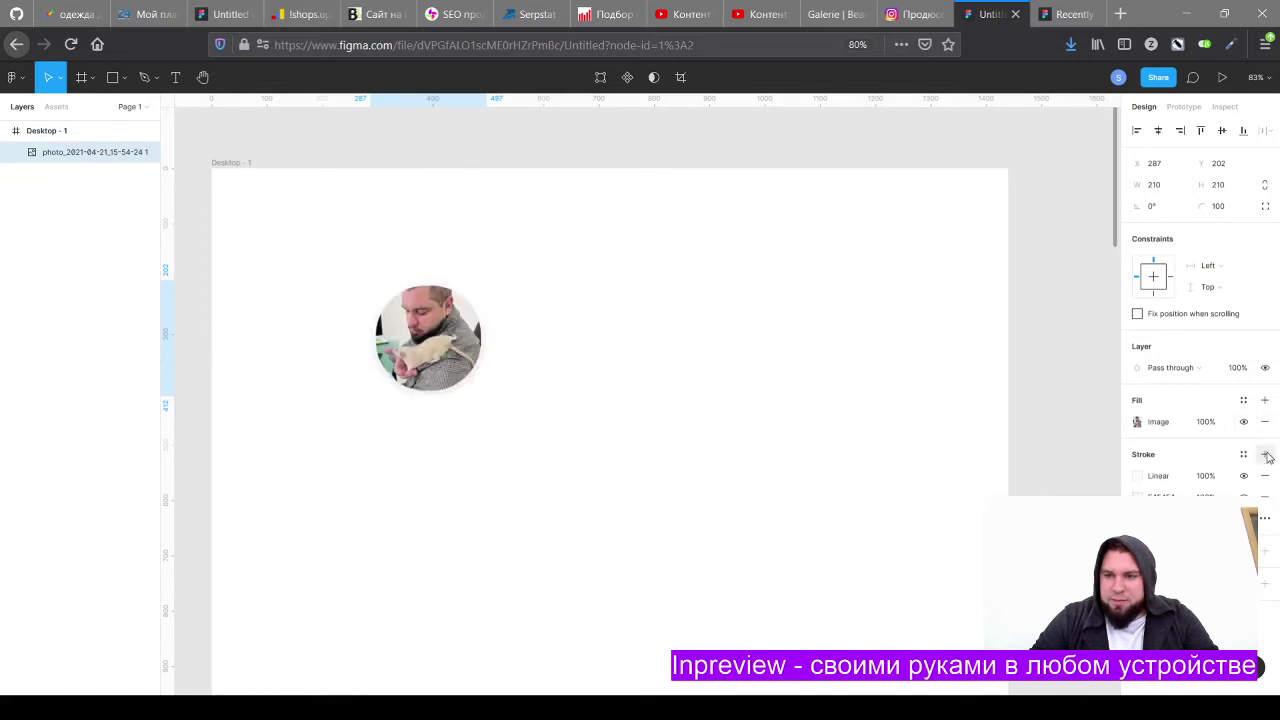
click(1158, 478)
click(1137, 477)
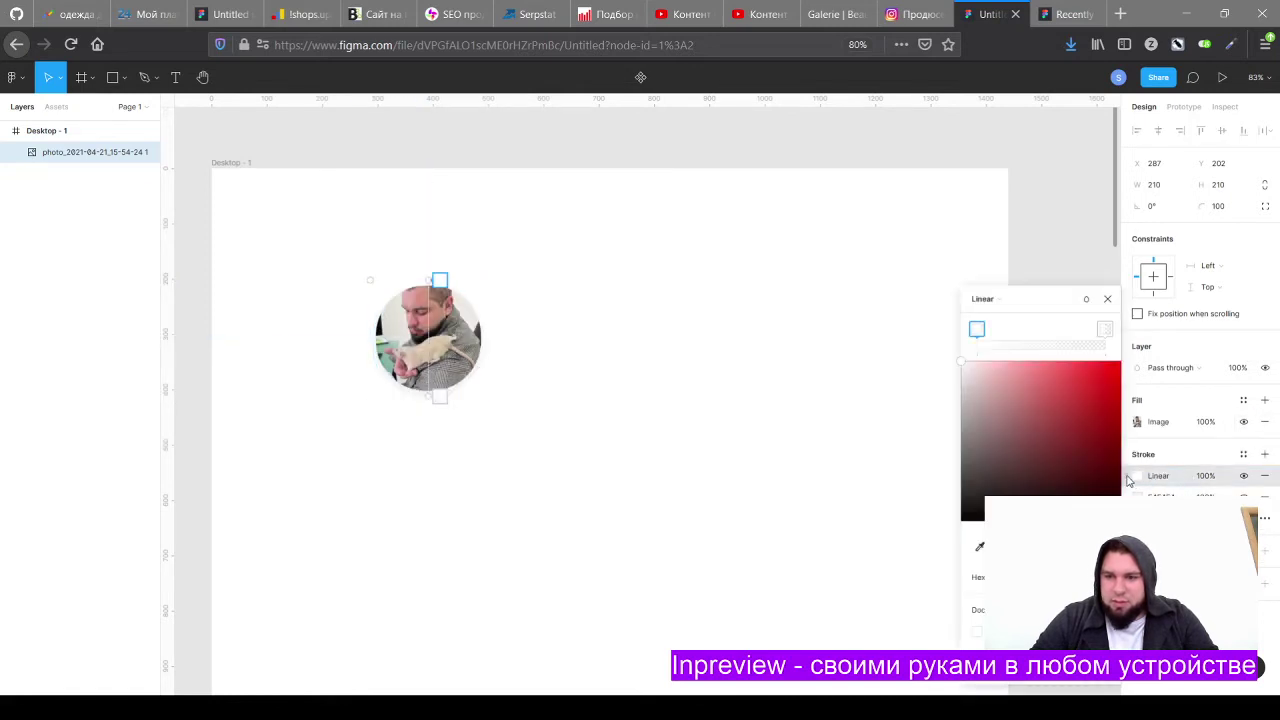
drag(1128, 480, 1128, 500)
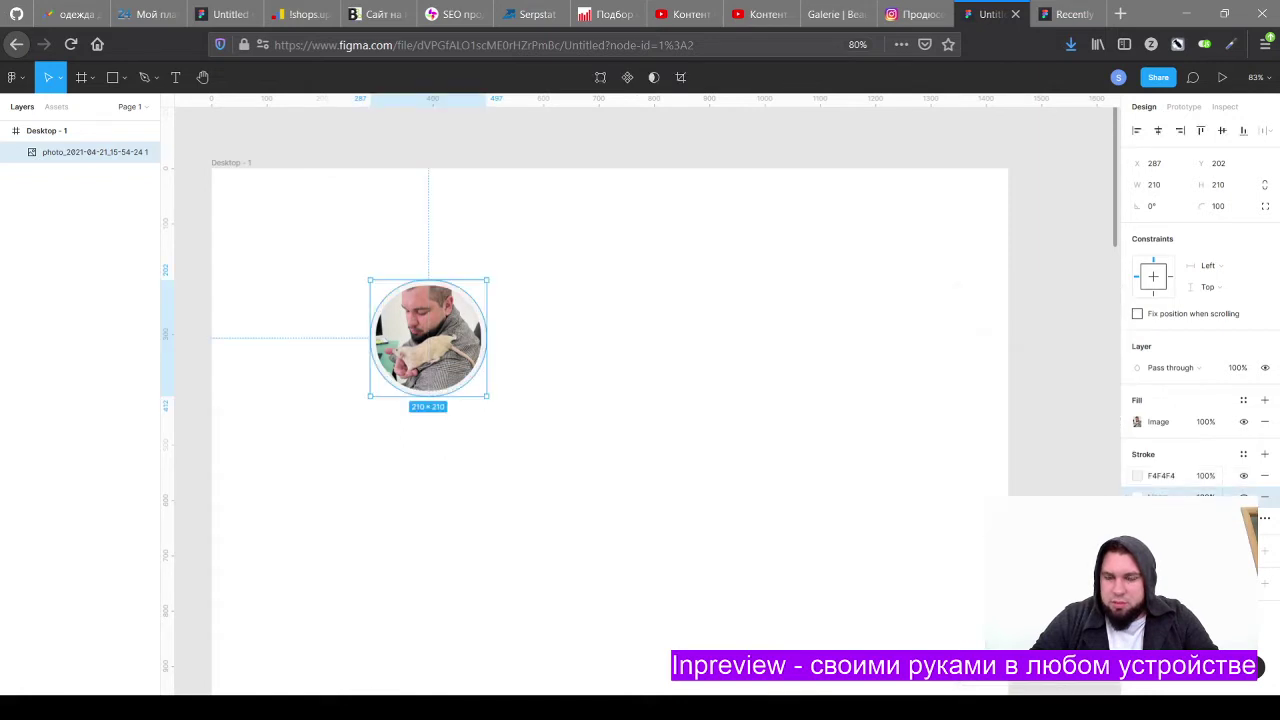
Step: Remove the linear gradient strokes from the circular photo, keeping only the F4F4F4 stroke
click(1162, 477)
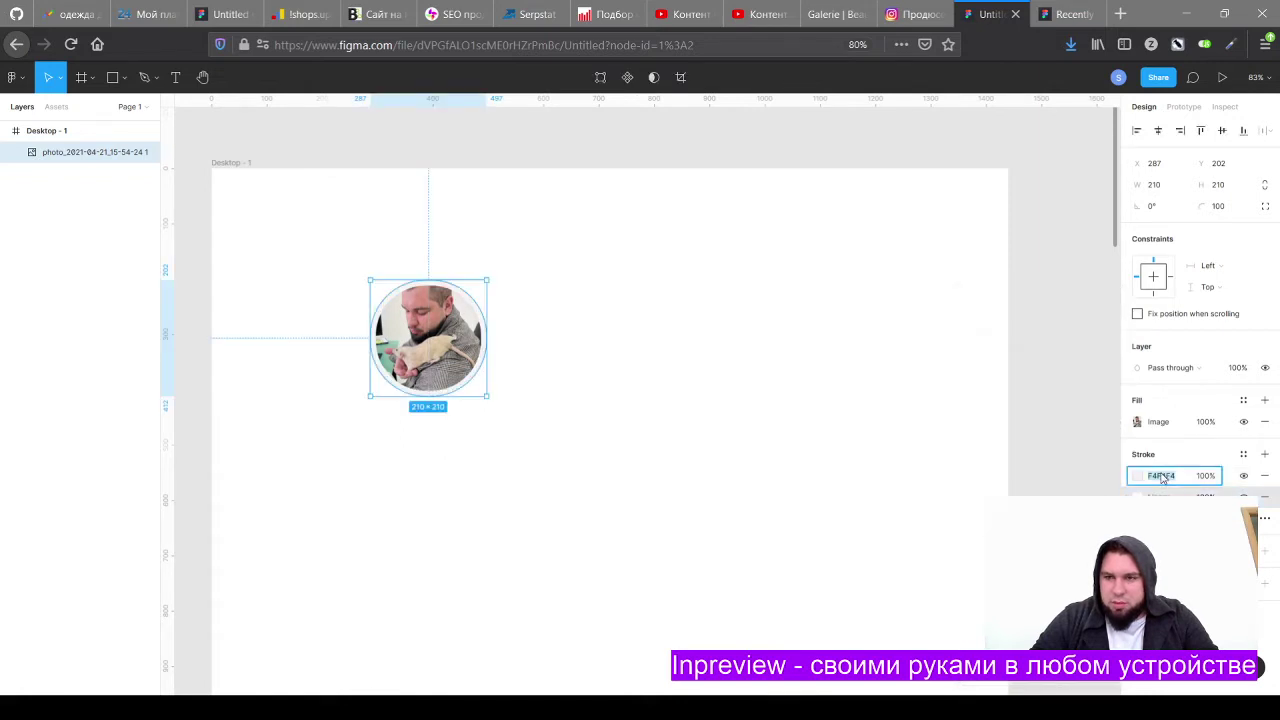
click(1265, 456)
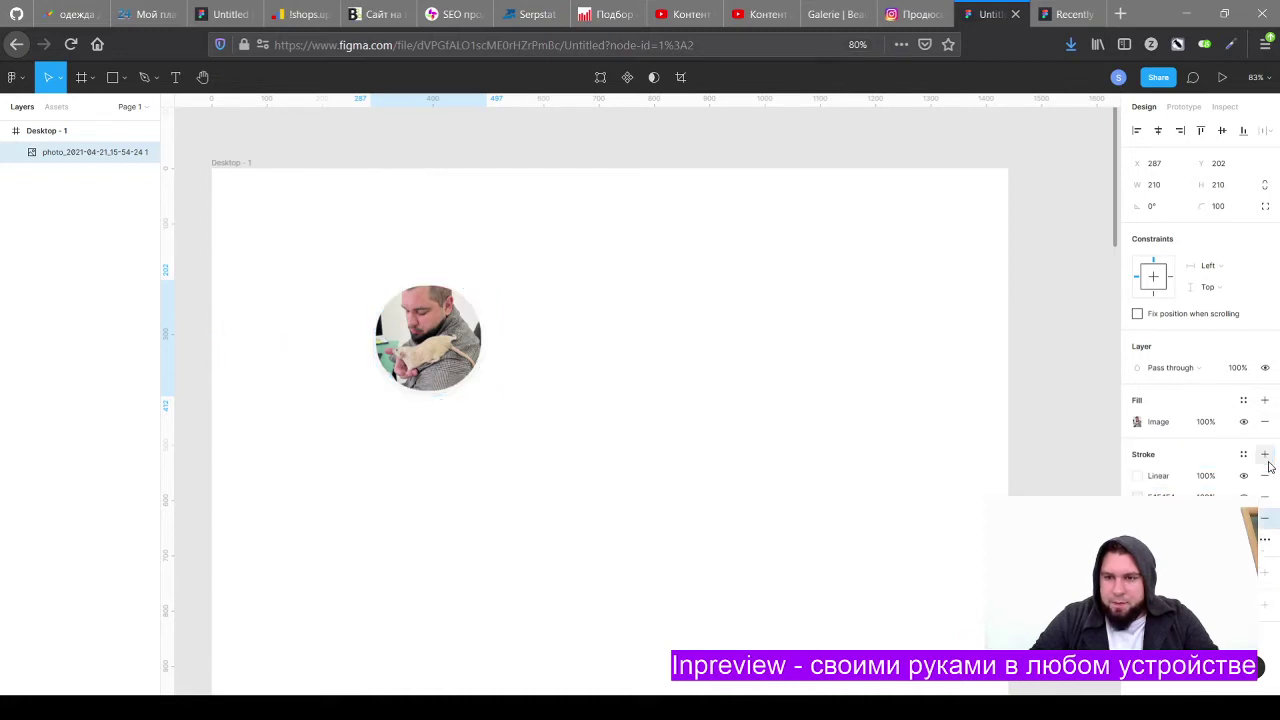
click(1265, 476)
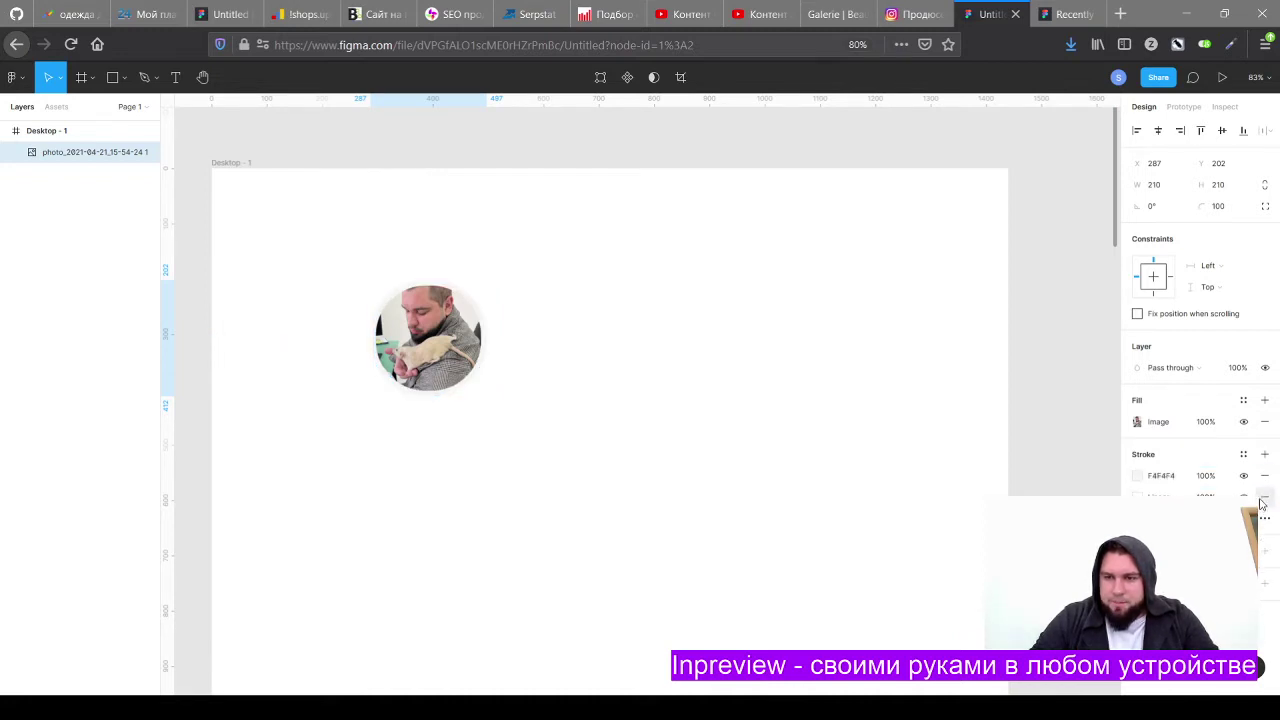
click(1263, 499)
Step: Add a drop shadow to the circular photo, adjust its offset and set its black color to 42% opacity
click(1262, 535)
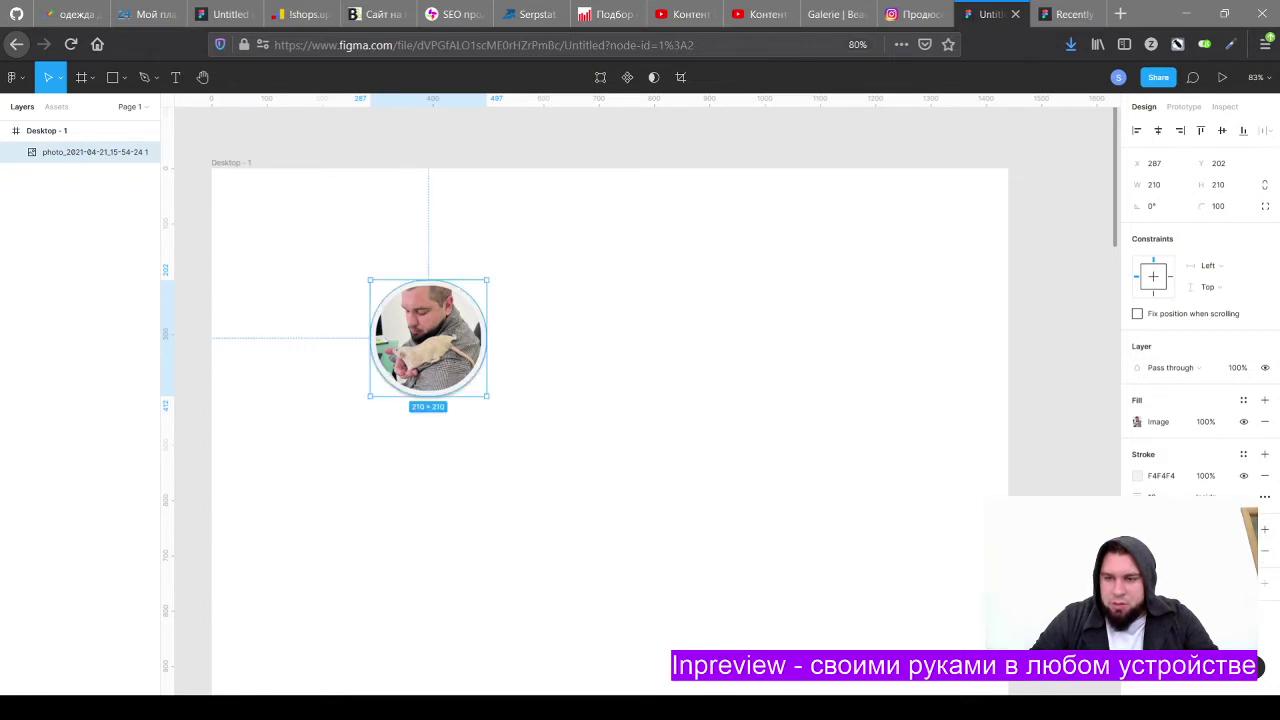
click(1137, 551)
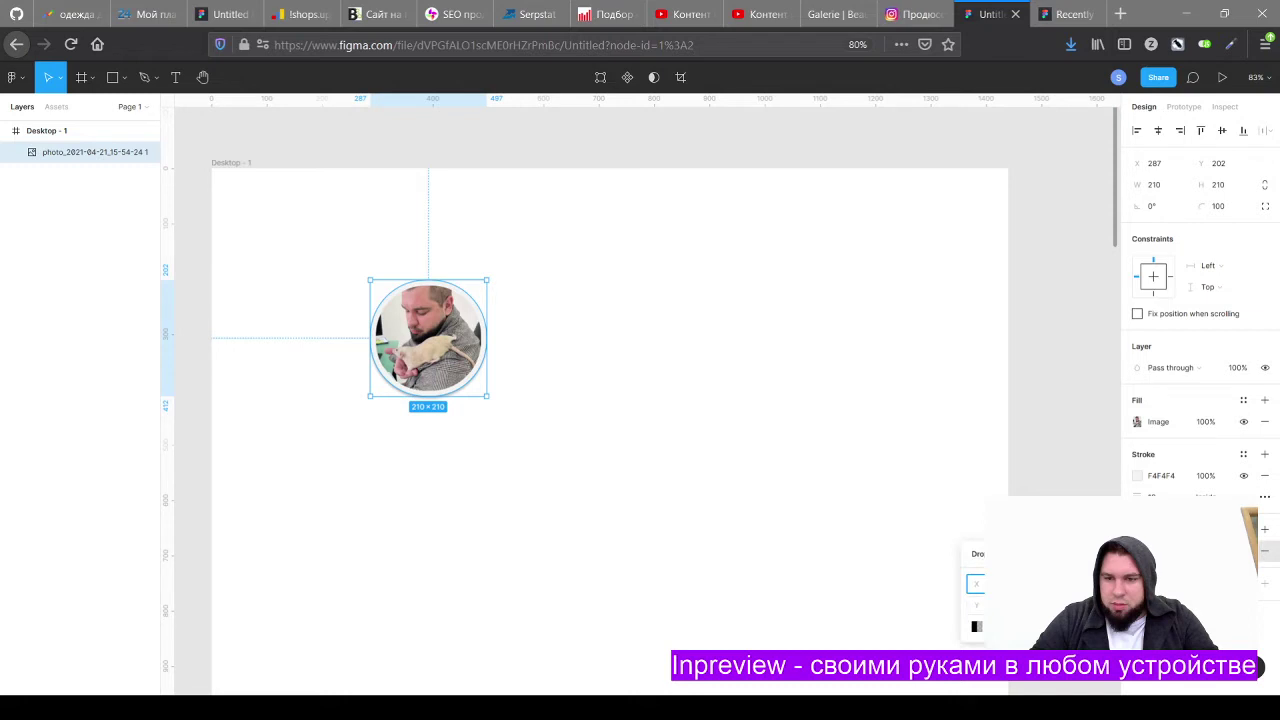
click(976, 604)
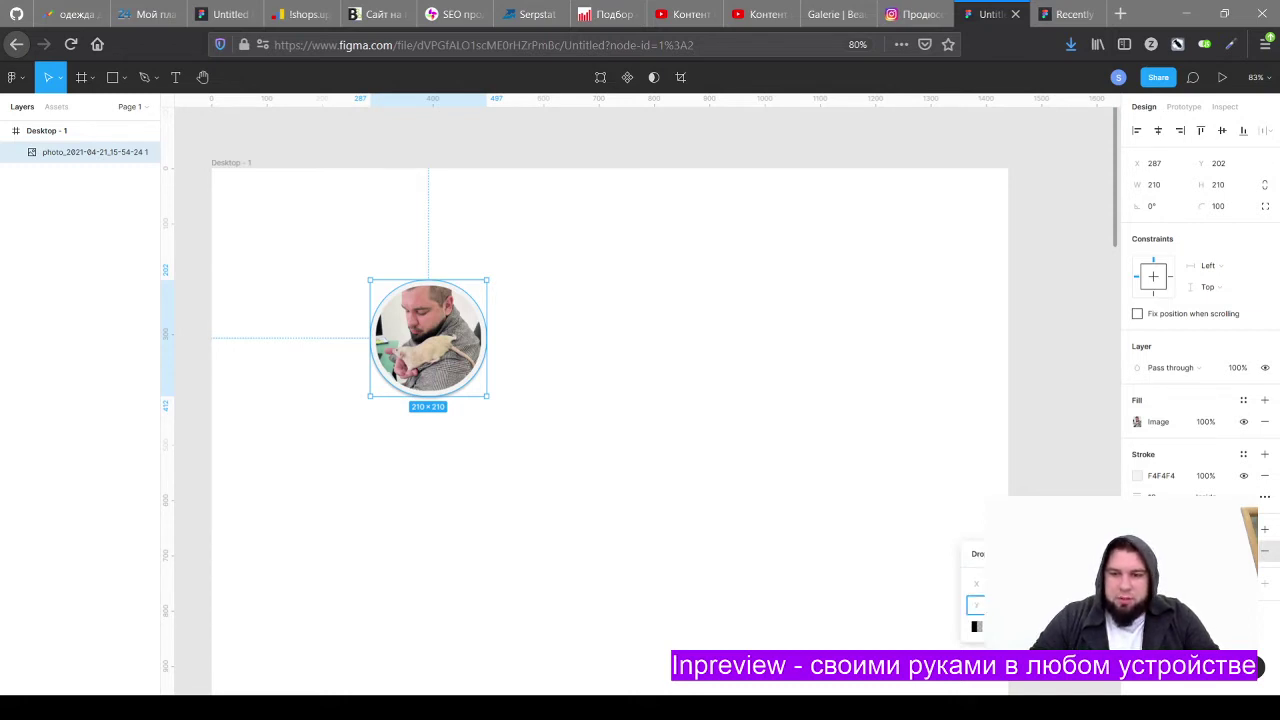
click(976, 584)
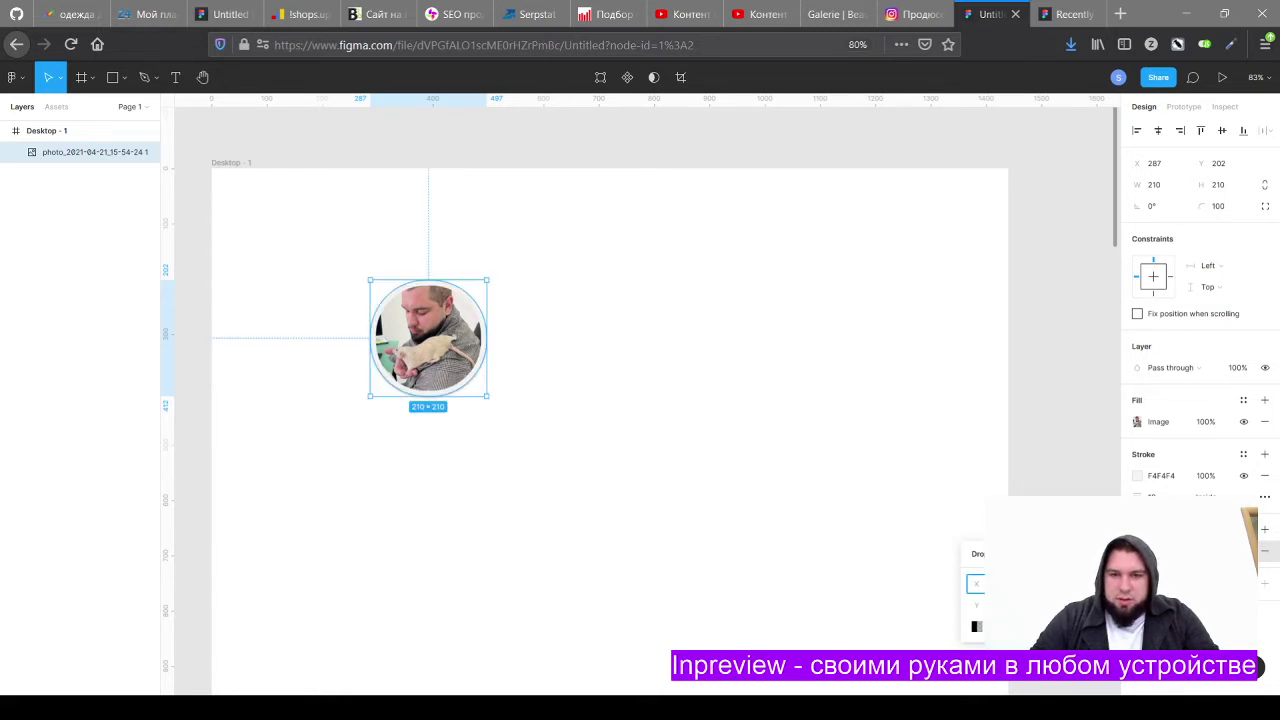
key(Return)
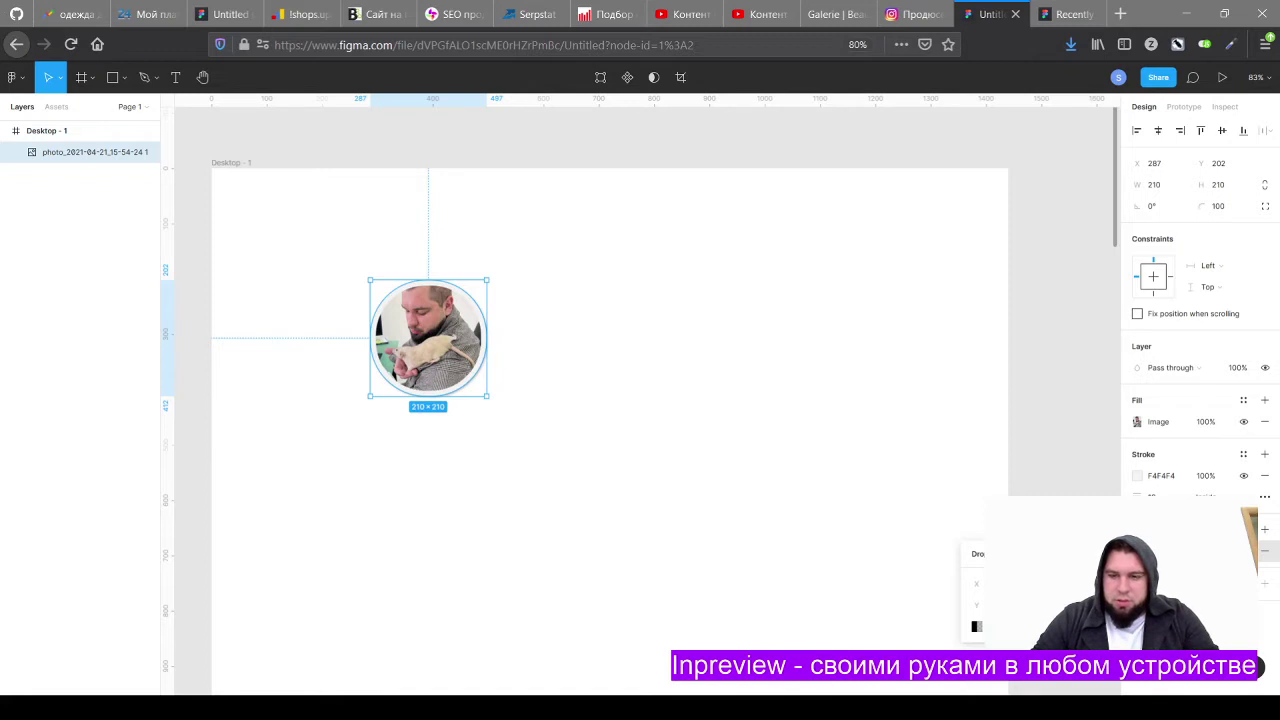
click(977, 628)
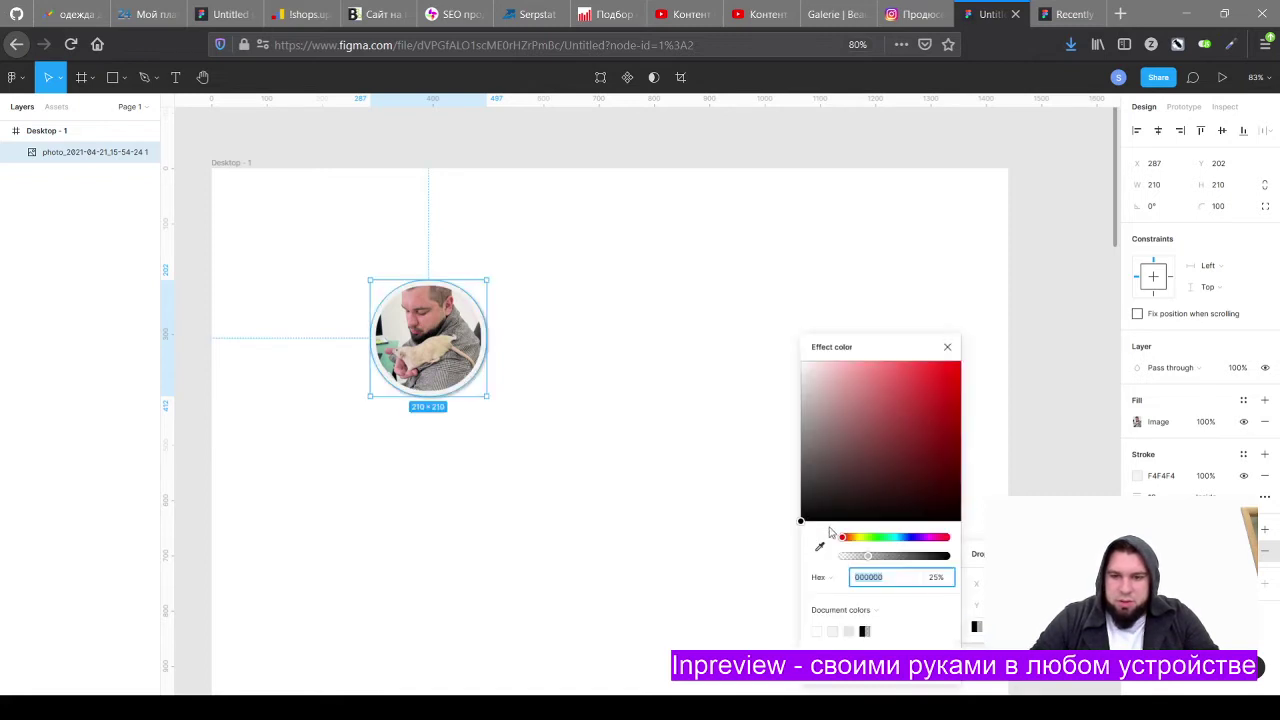
mouse_move(868, 556)
mouse_down()
mouse_move(914, 560)
mouse_move(887, 561)
mouse_up()
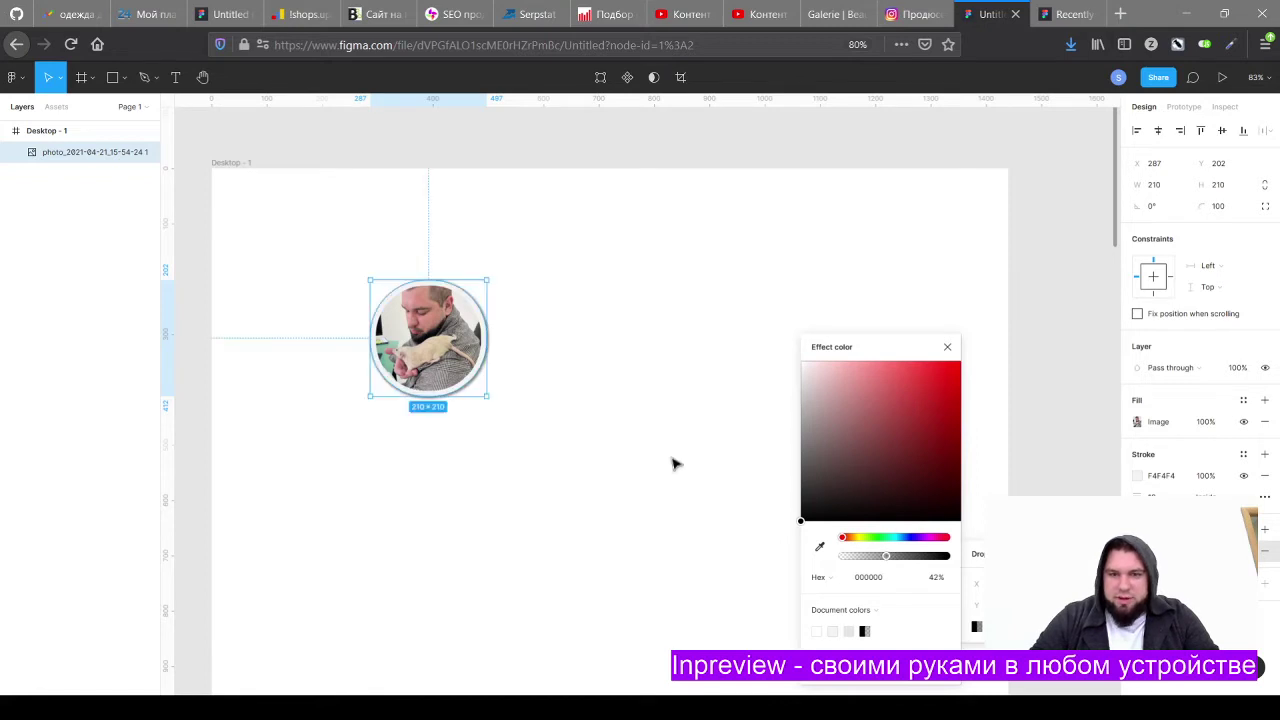
click(611, 269)
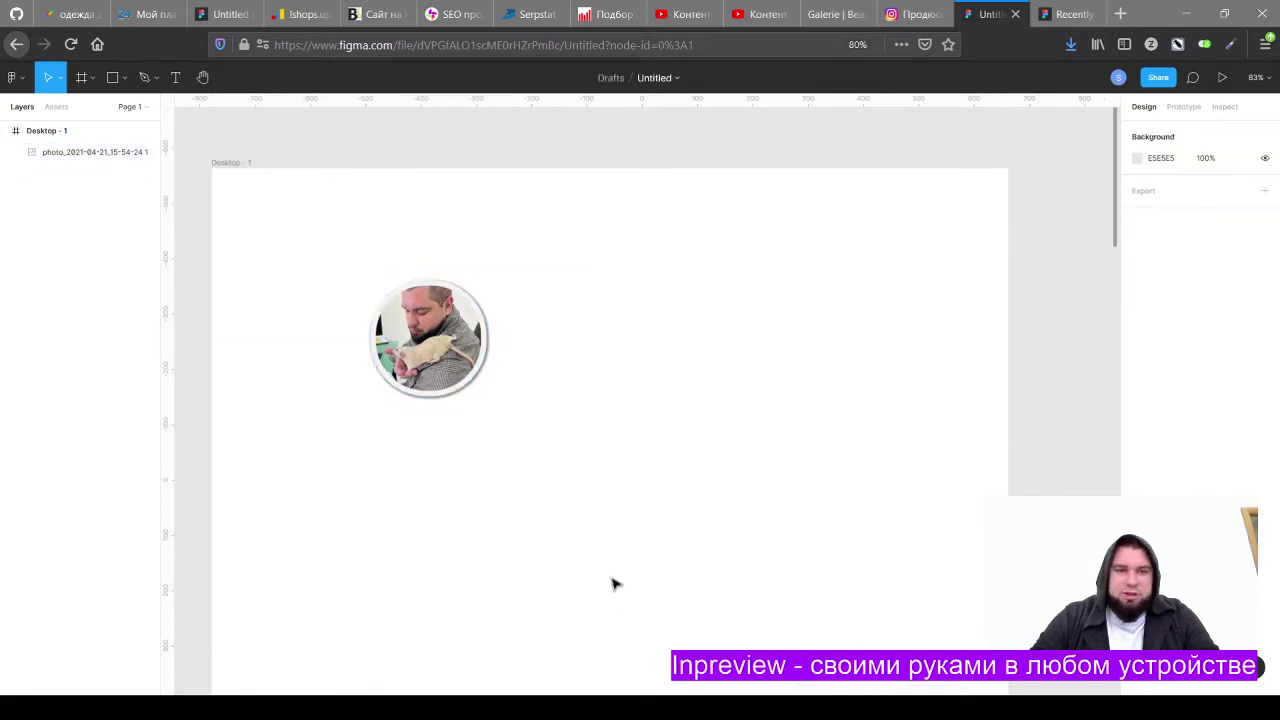
Step: Move the photo to X 311, Y 215 and draw an ellipse of about 243 × 231 over it
drag(428, 338, 441, 345)
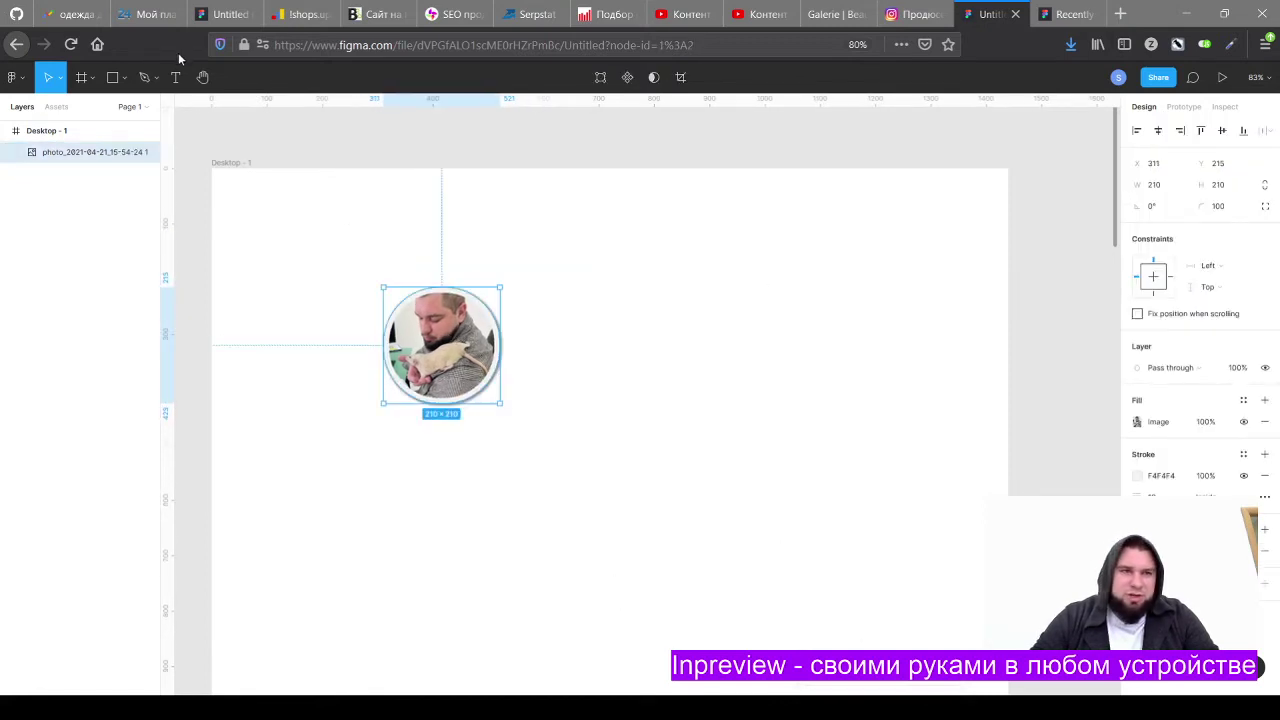
click(124, 78)
click(118, 158)
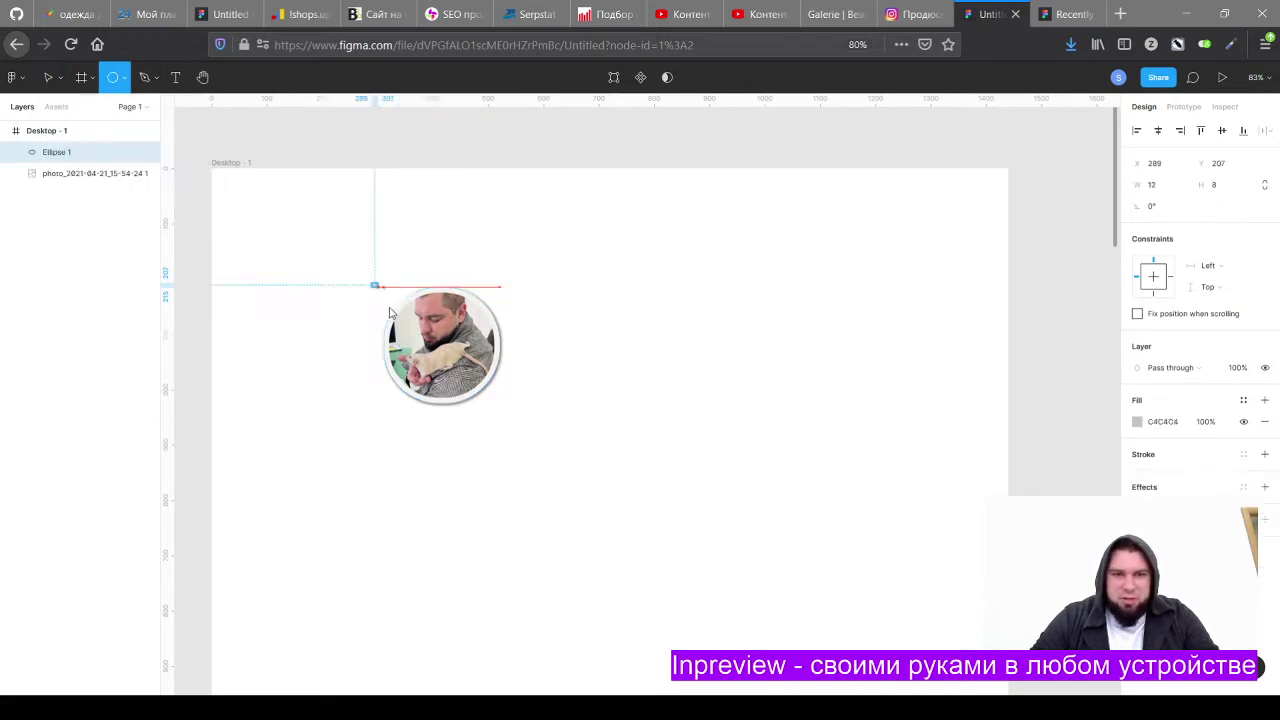
drag(371, 284, 506, 416)
Step: Try to change the grey ellipse's stacking order relative to the photo
right_click(450, 340)
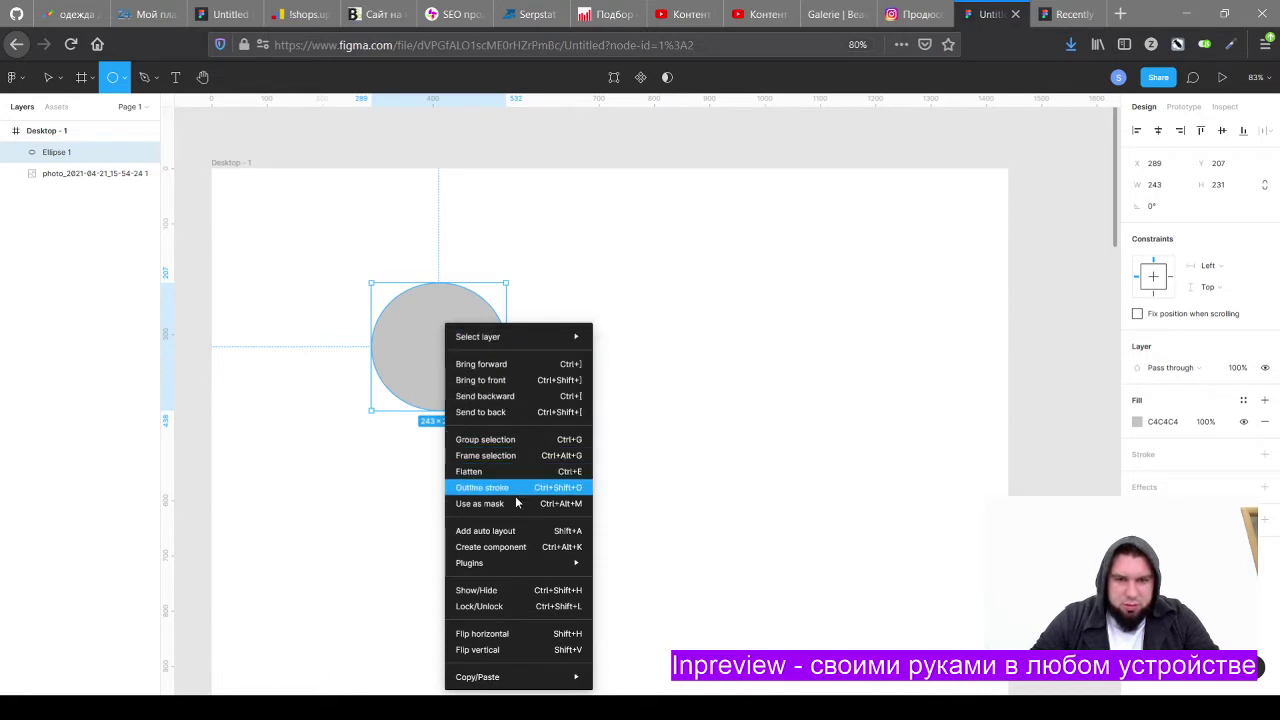
mouse_move(515, 568)
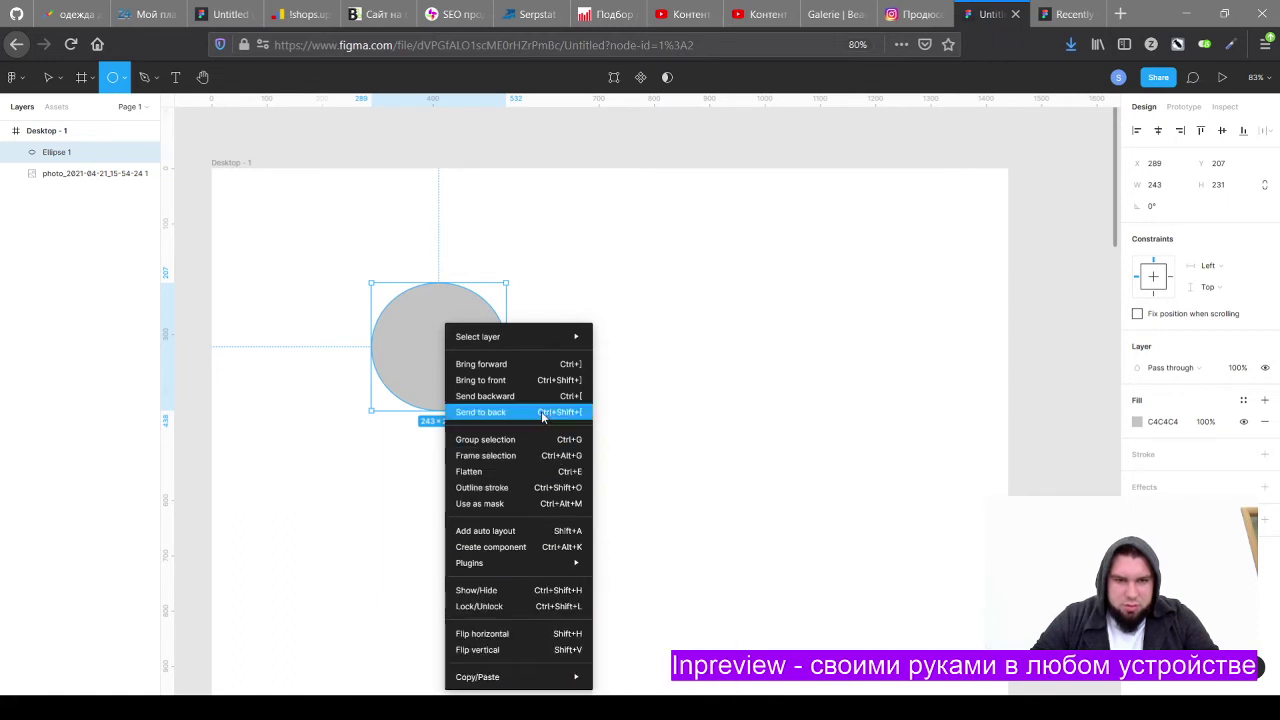
click(510, 376)
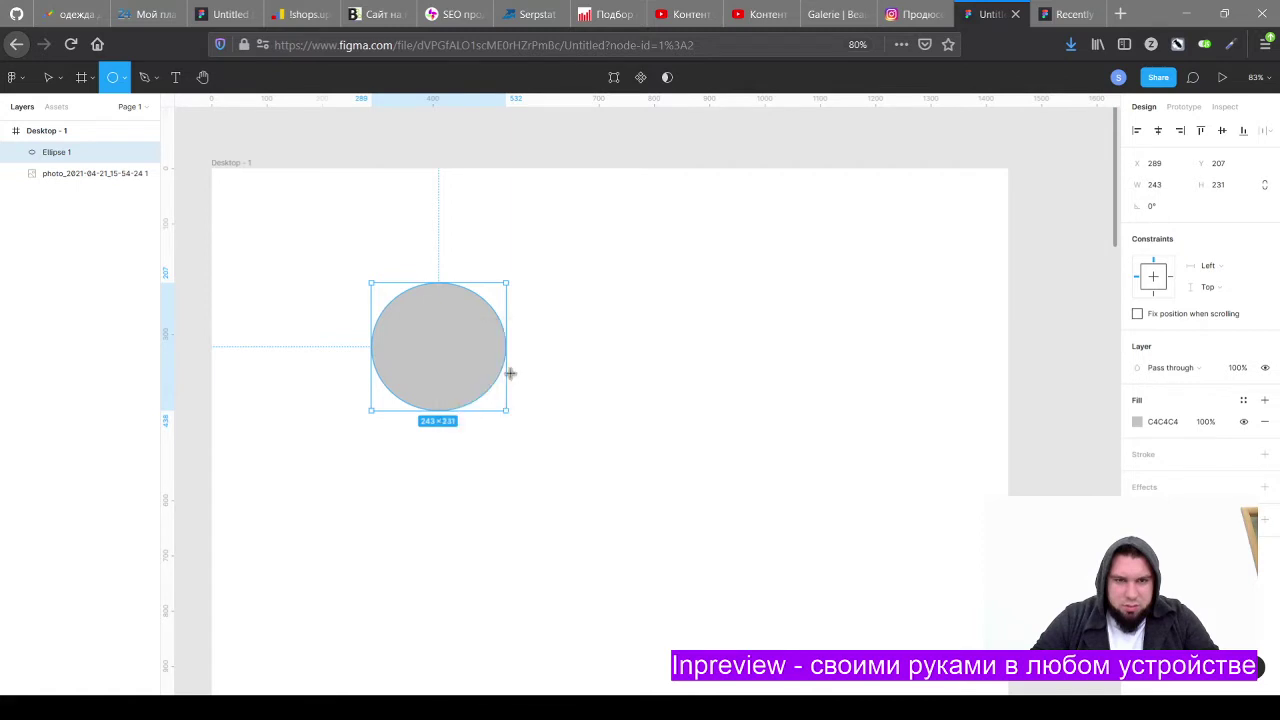
right_click(480, 356)
click(518, 364)
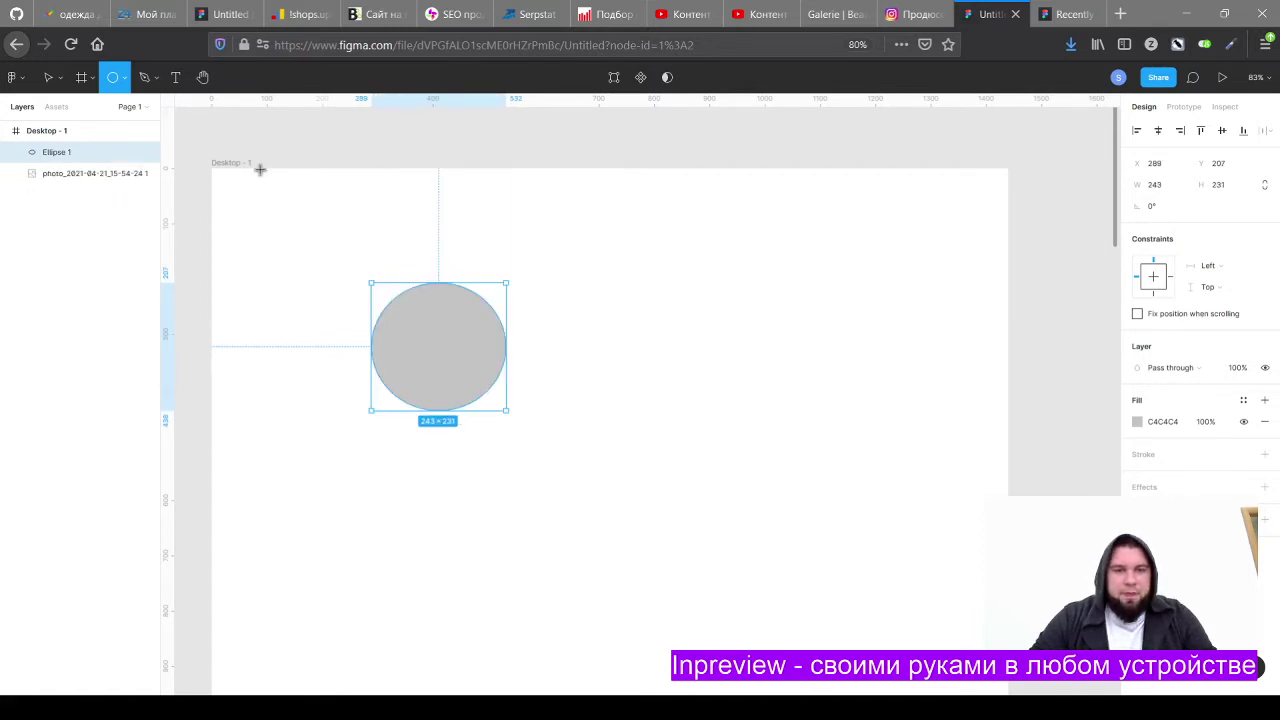
Step: Move the ellipse's layer below the photo and position the ellipse around the photo as an outer ring
click(48, 77)
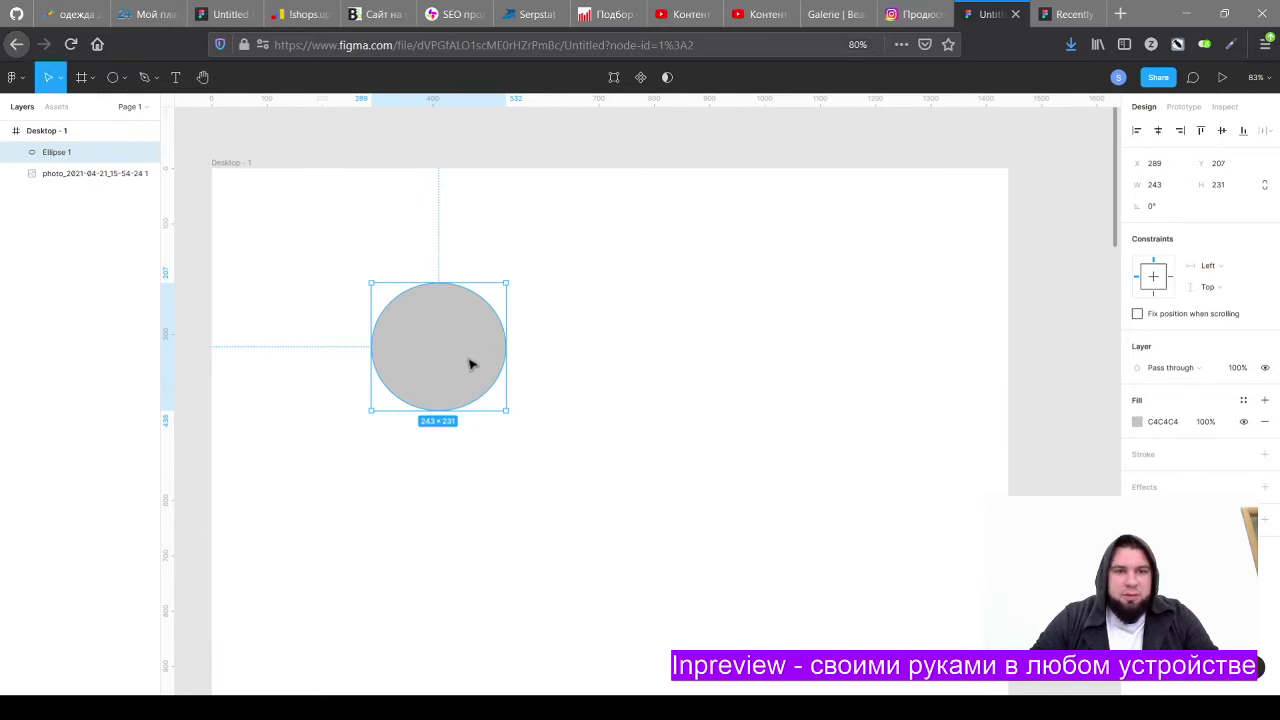
drag(472, 364, 697, 382)
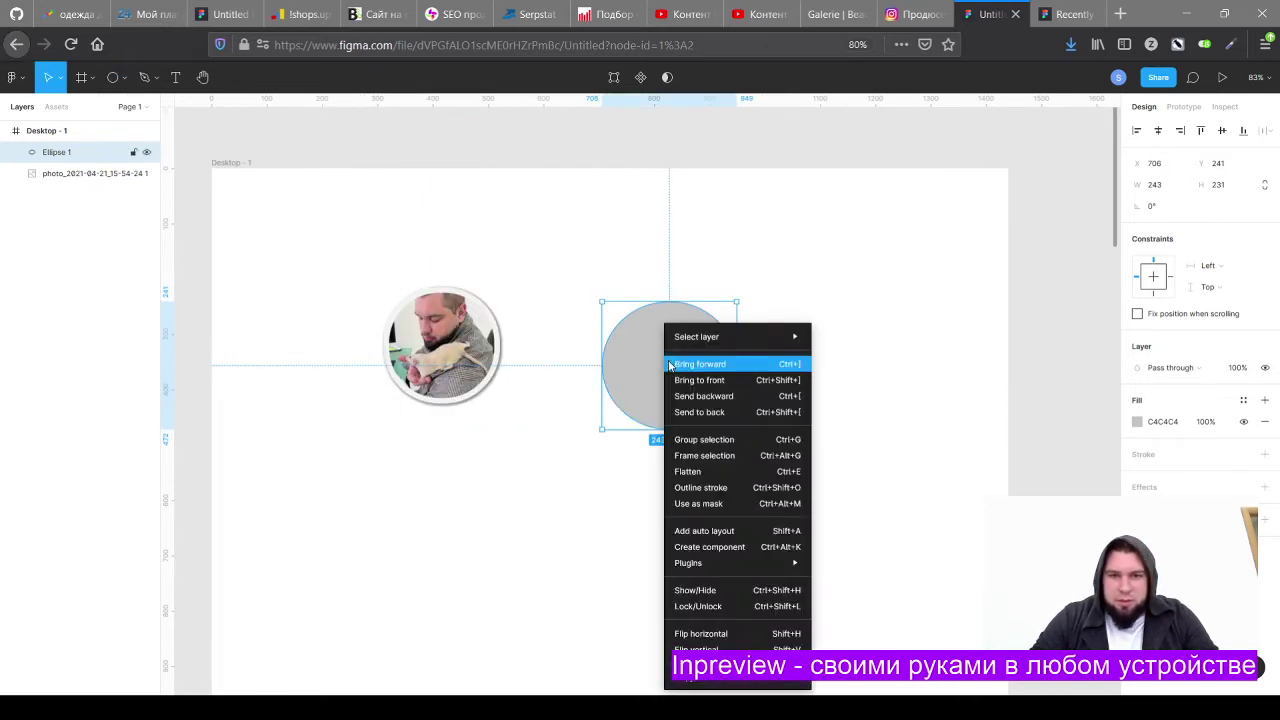
key(Escape)
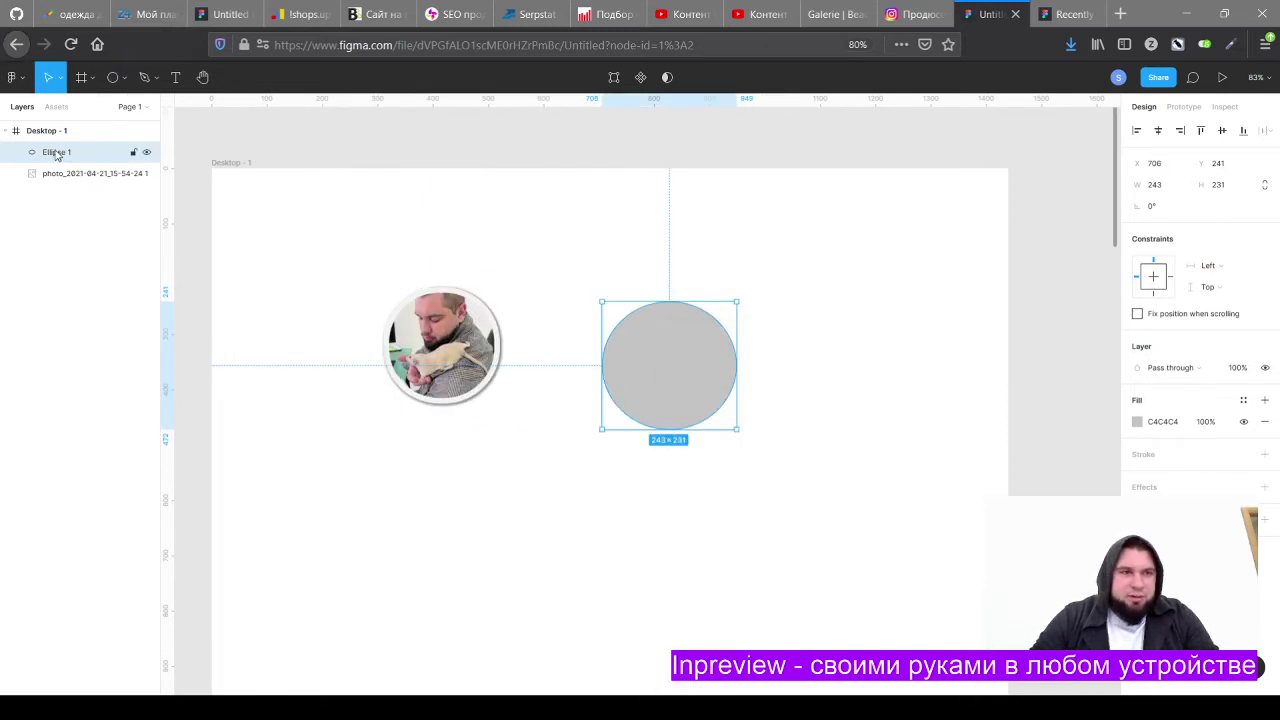
drag(56, 153, 57, 182)
drag(677, 377, 471, 365)
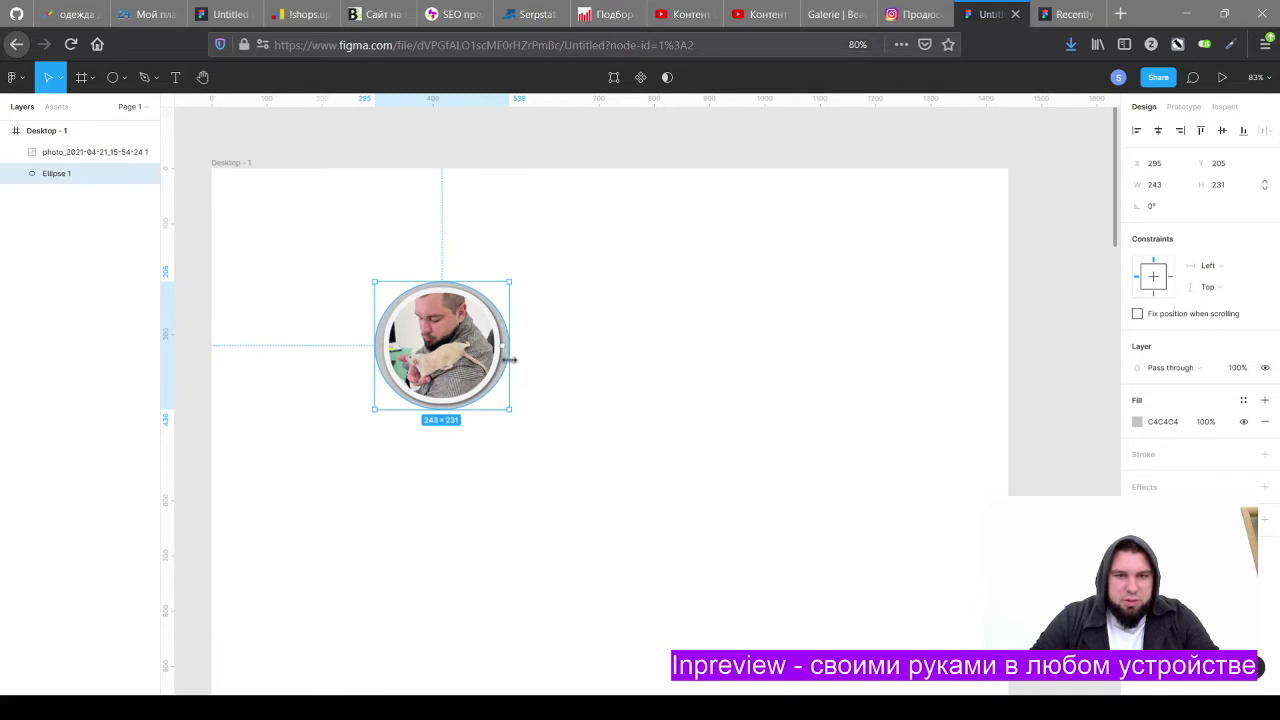
Step: Resize the ellipse behind the photo to 225 × 225
click(1158, 186)
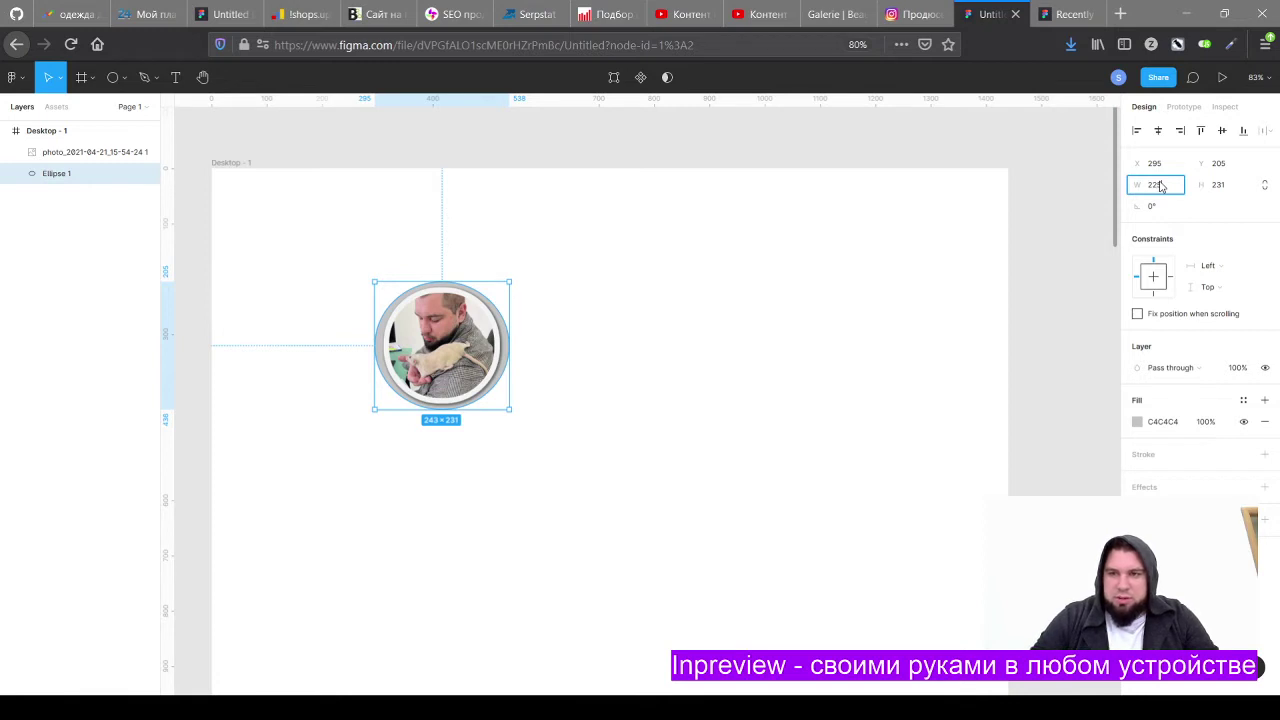
text(225)
click(1232, 188)
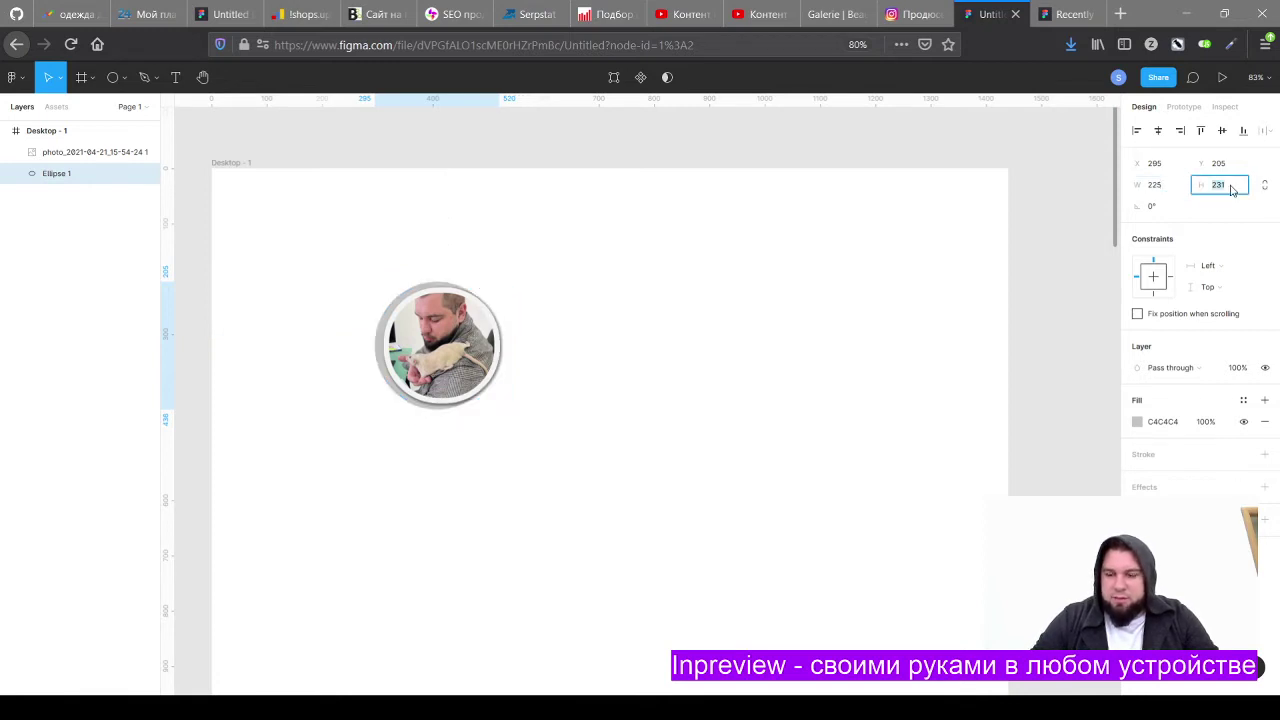
text(225)
key(Return)
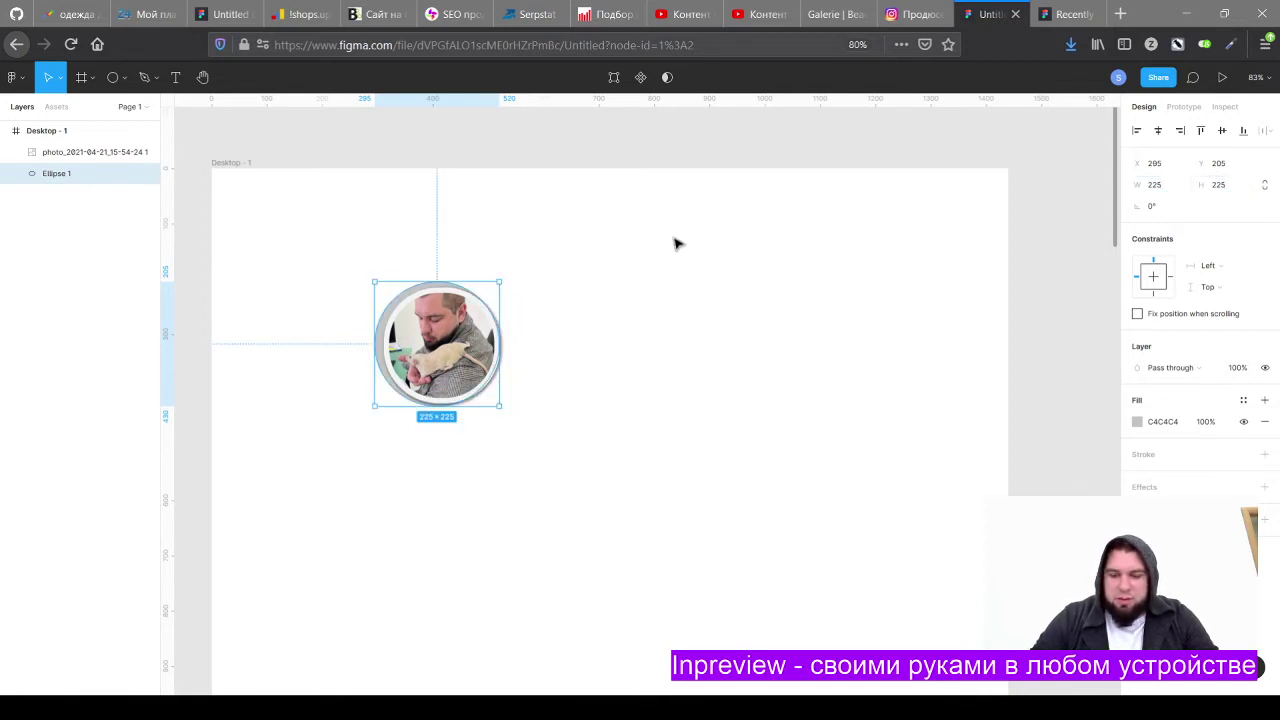
Step: Center the grey circle behind the photo at X 304, Y 208
key(Right)
key(Right)
key(Right)
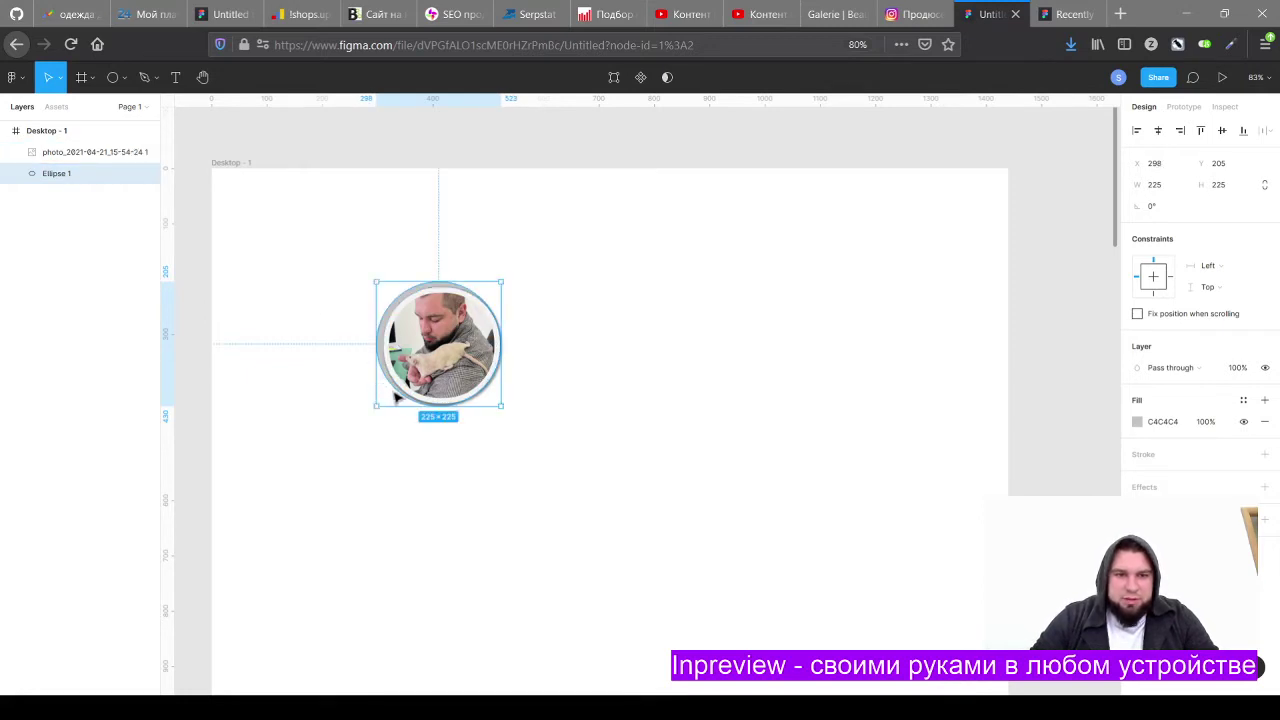
drag(394, 394, 396, 396)
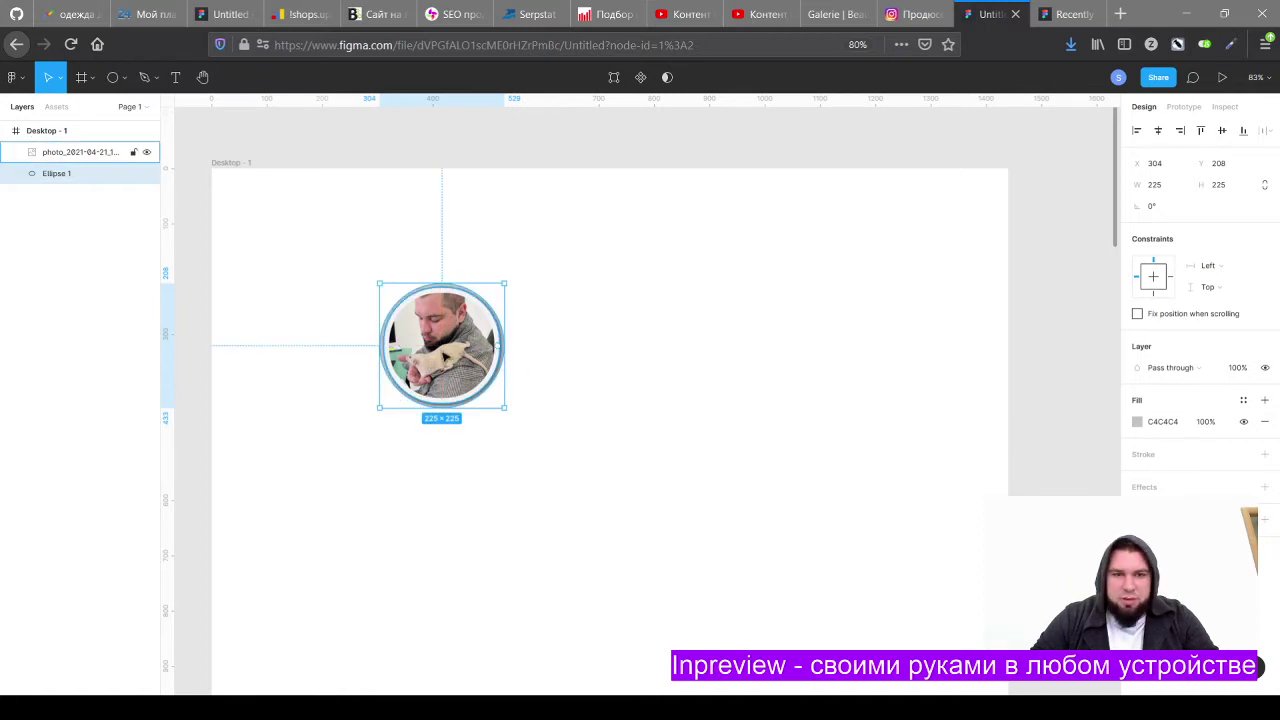
Step: Remove the drop shadow from the circular photo
click(442, 352)
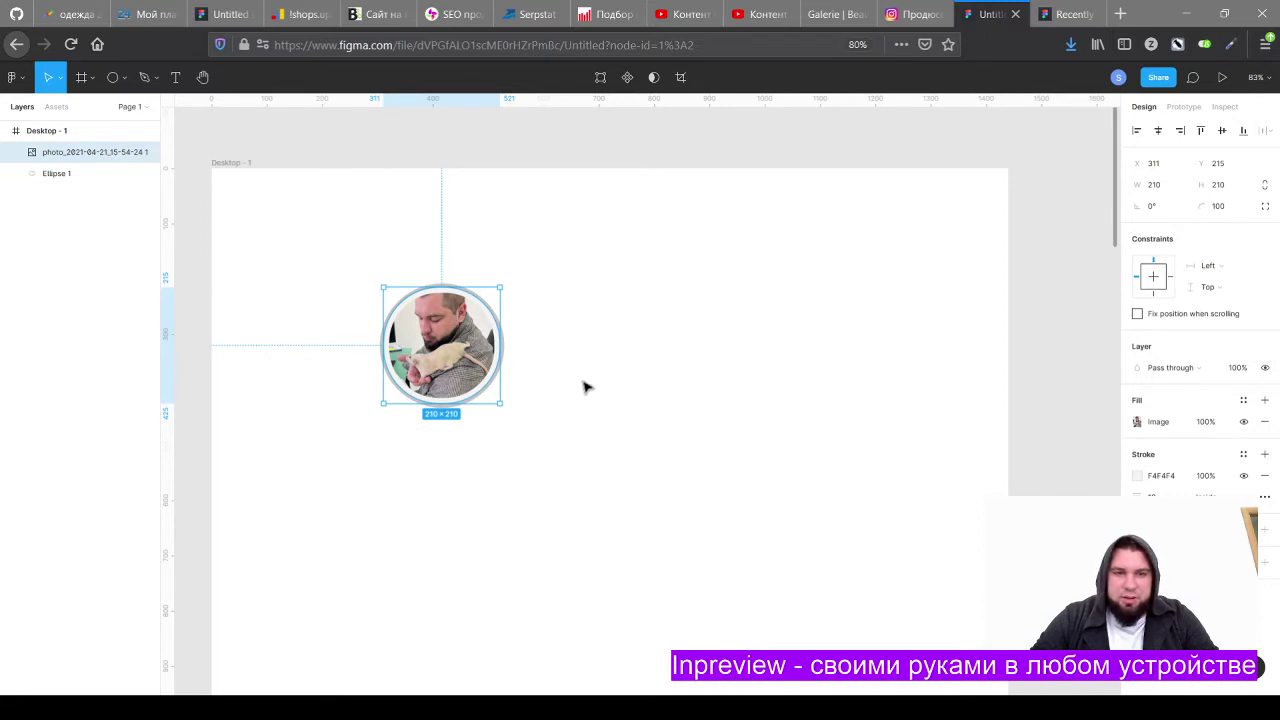
click(736, 325)
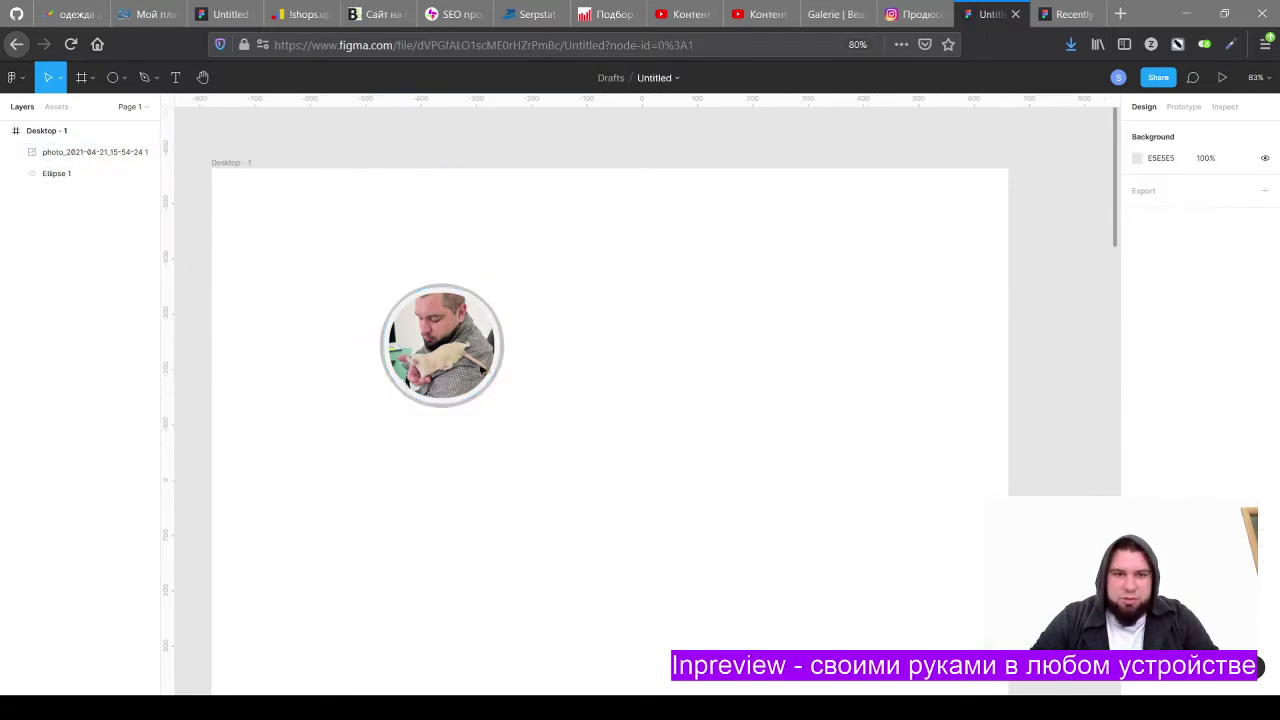
click(487, 398)
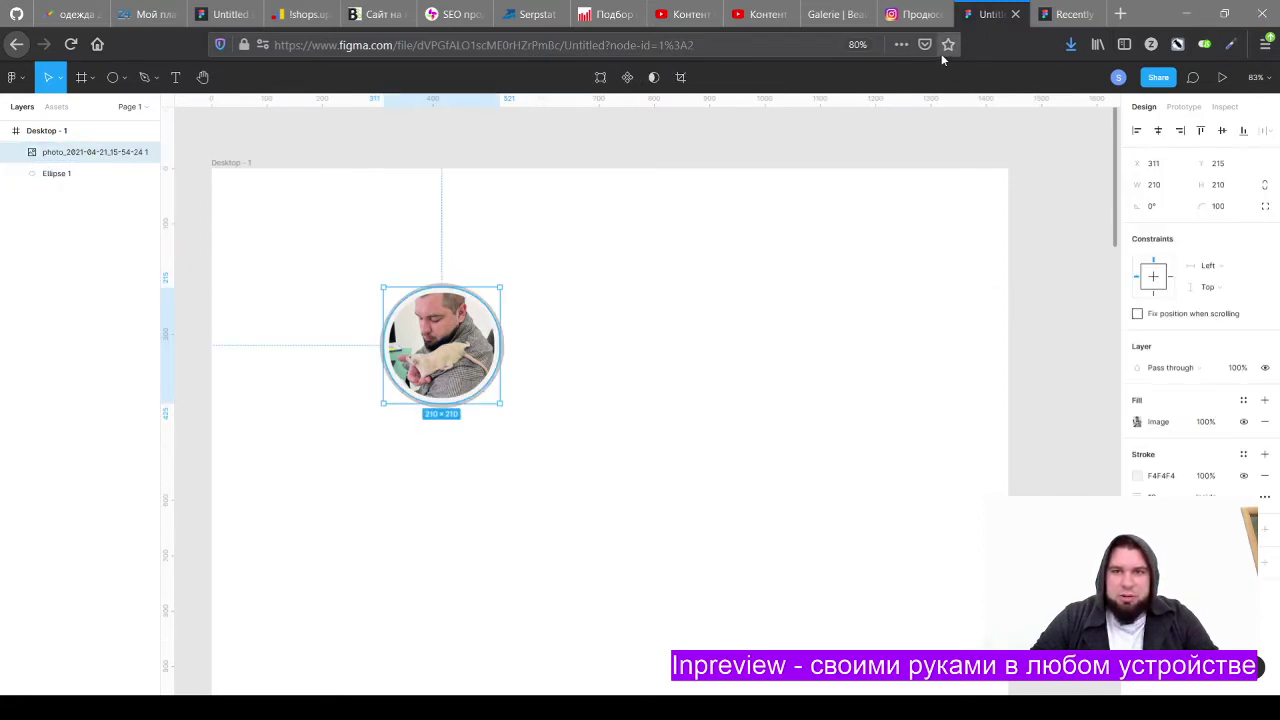
Step: Switch to the Instagram profile to compare its avatar ring, and return to the Figma design
click(912, 14)
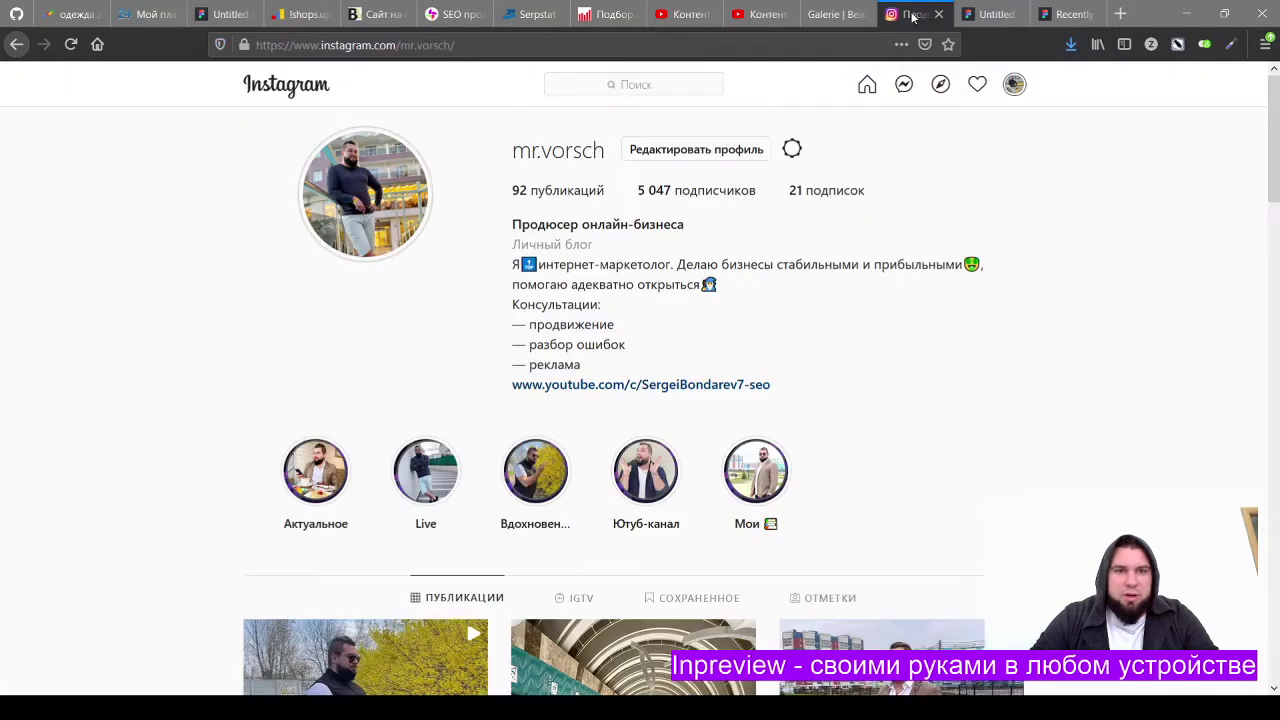
click(986, 22)
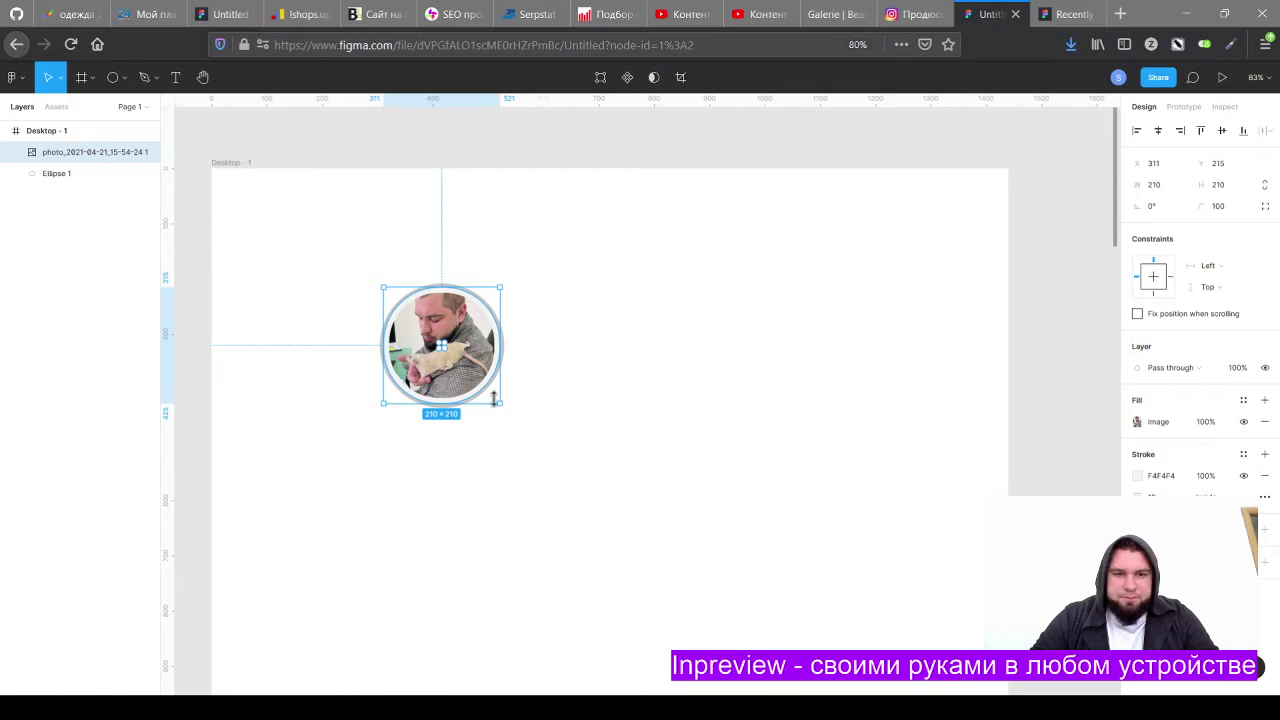
click(688, 364)
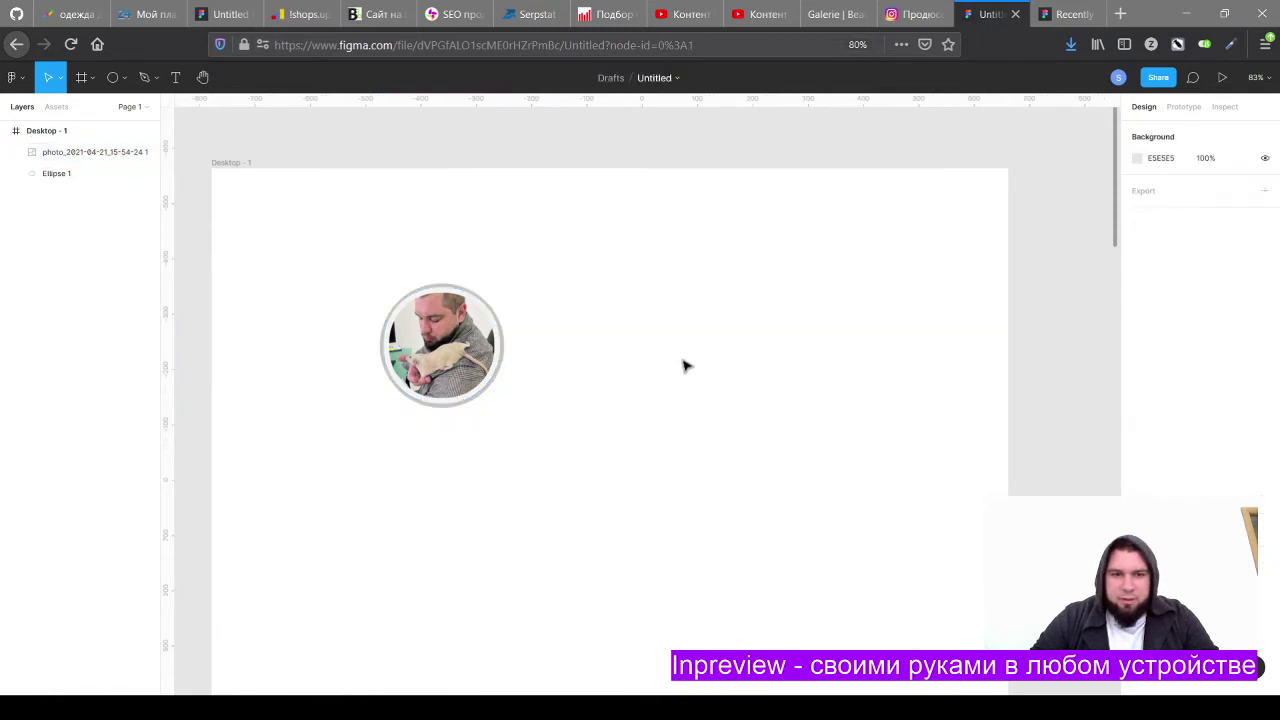
Step: Resize the grey circle behind the photo to 220 × 220
click(505, 379)
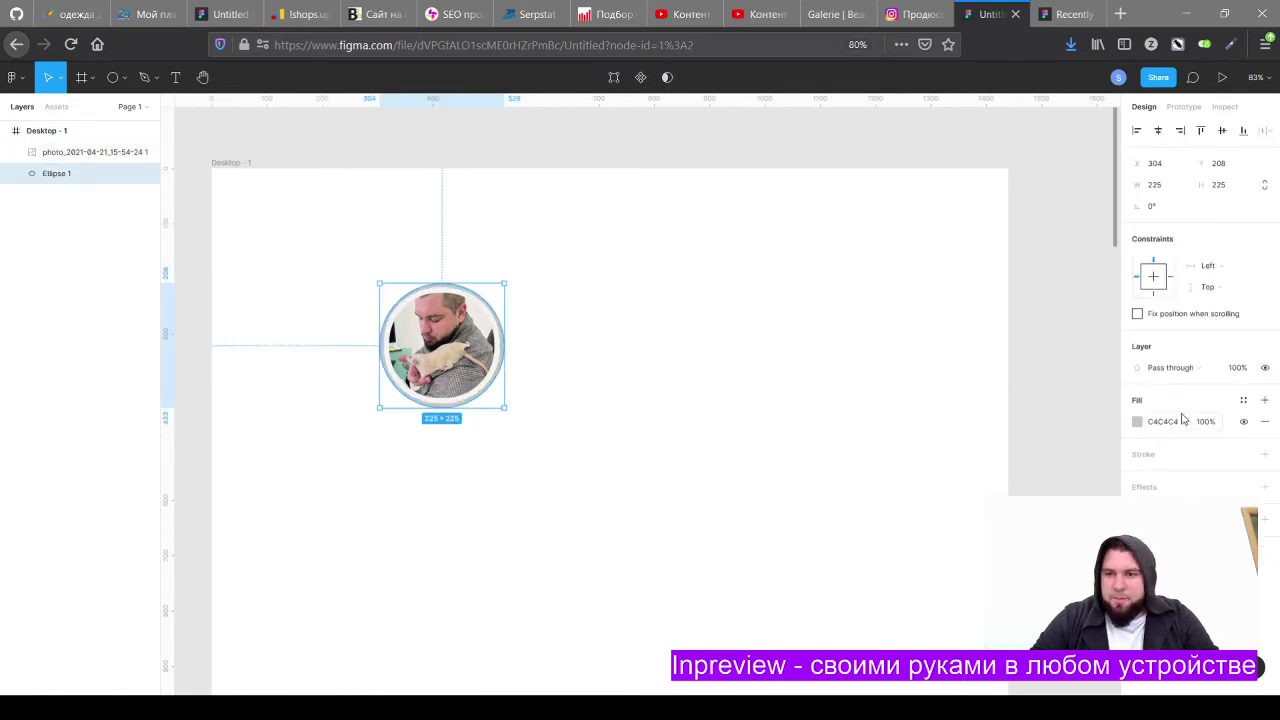
click(1157, 190)
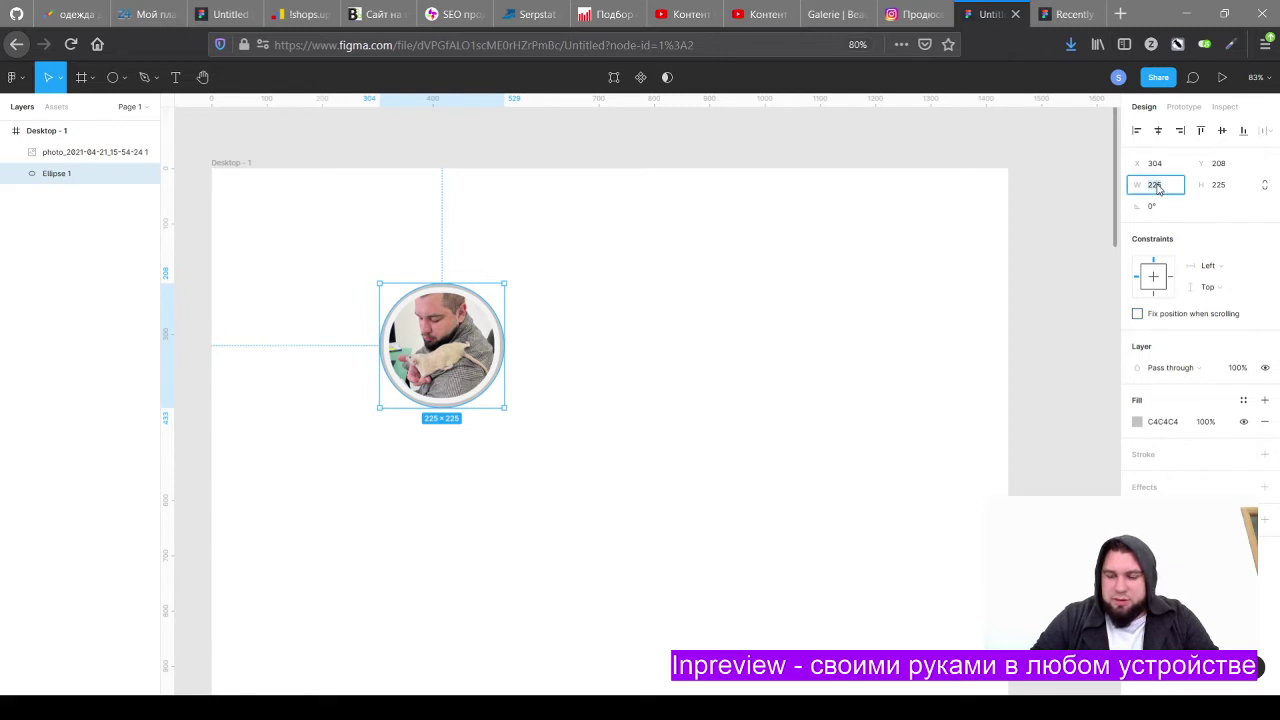
text(220)
click(1218, 189)
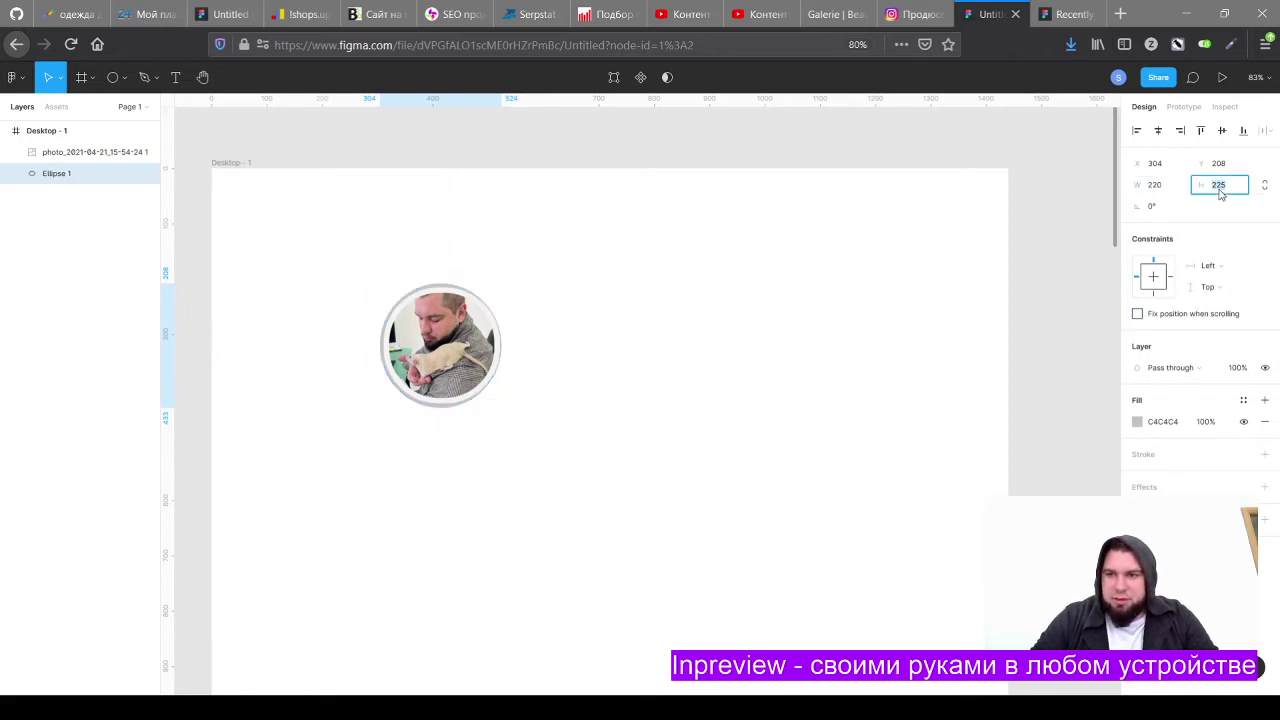
key(Return)
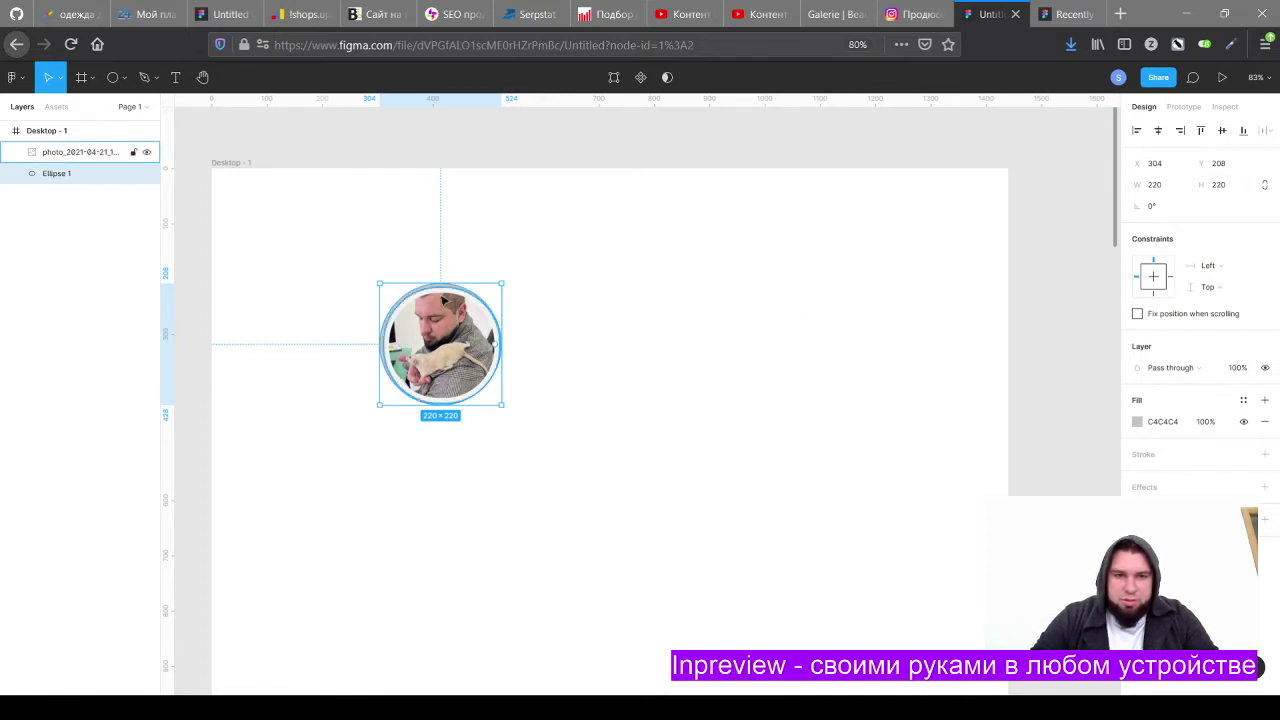
Step: Move the grey circle behind the photo to X 306, Y 211, and compare the result with the Instagram profile avatar
drag(492, 303, 494, 299)
key(Escape)
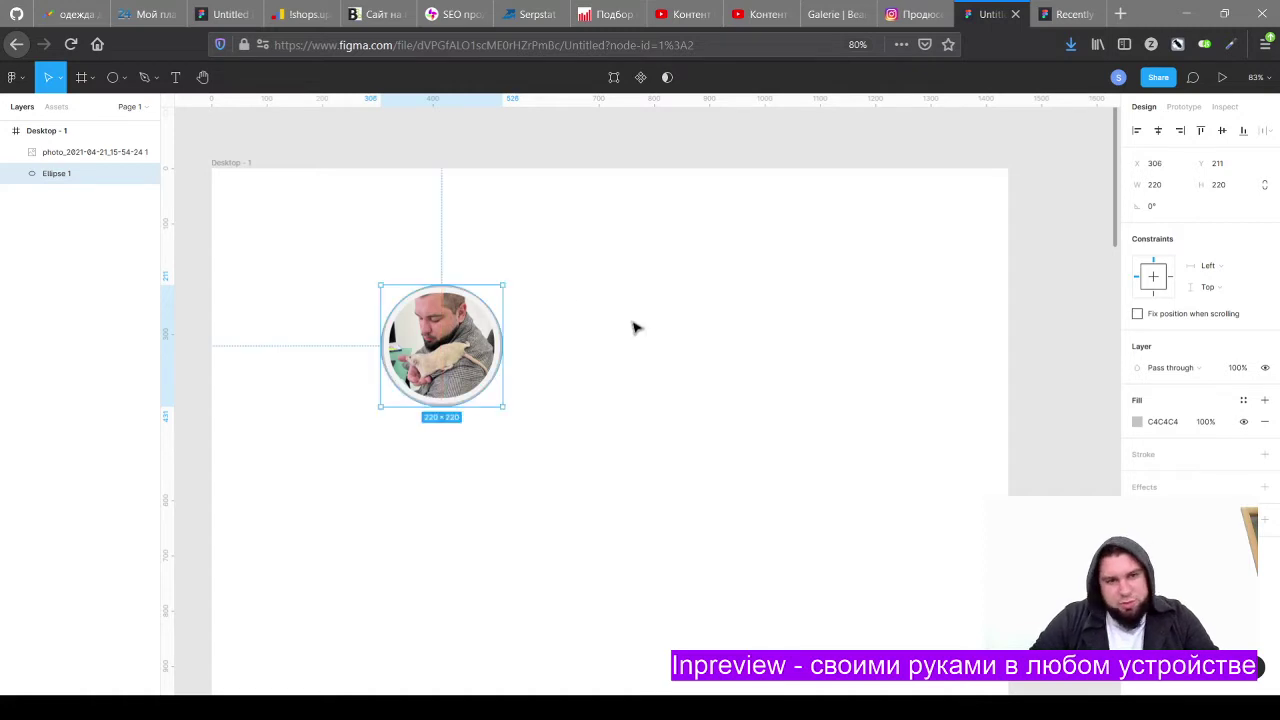
click(645, 340)
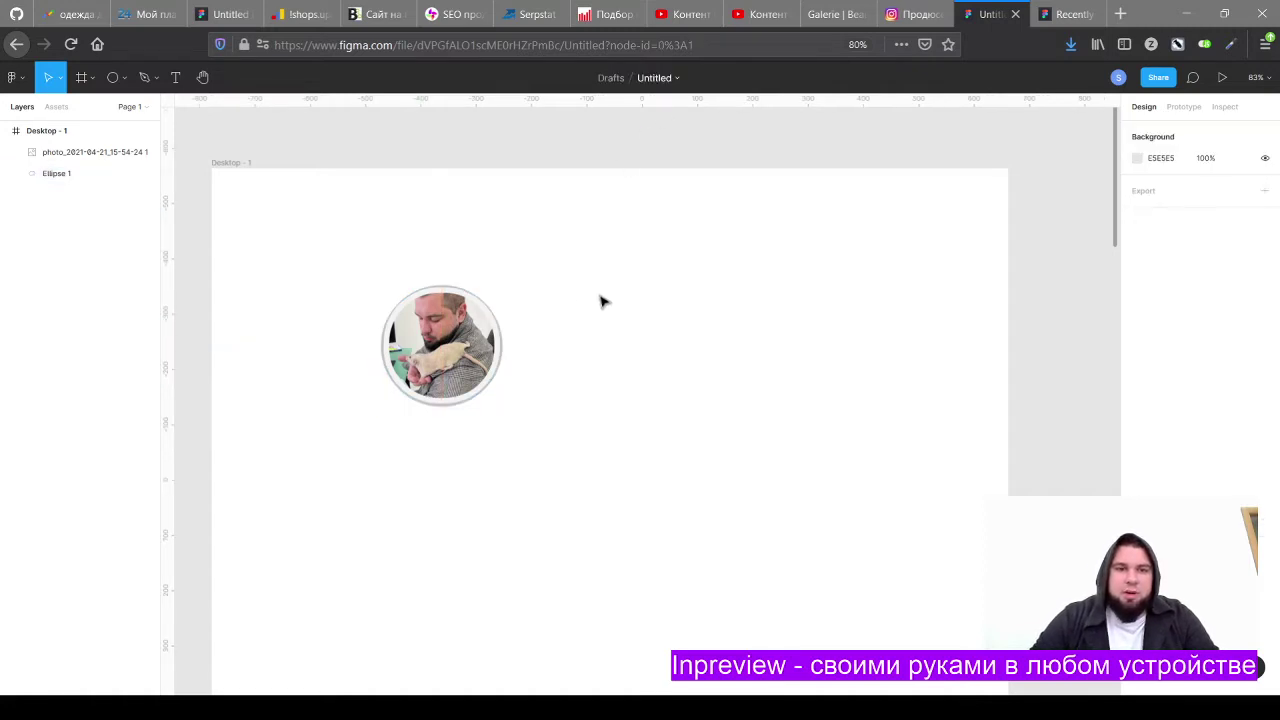
click(897, 14)
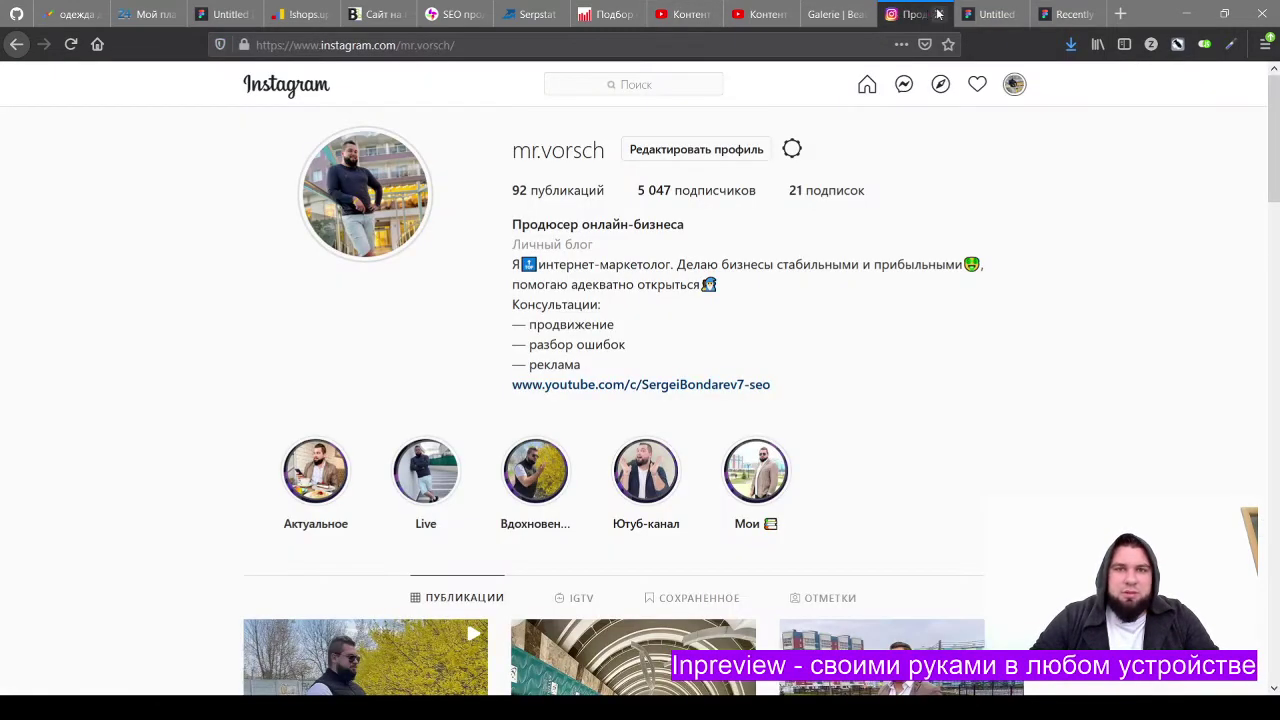
click(990, 14)
Step: Set the width and height of the grey circle behind the photo to 222
click(504, 344)
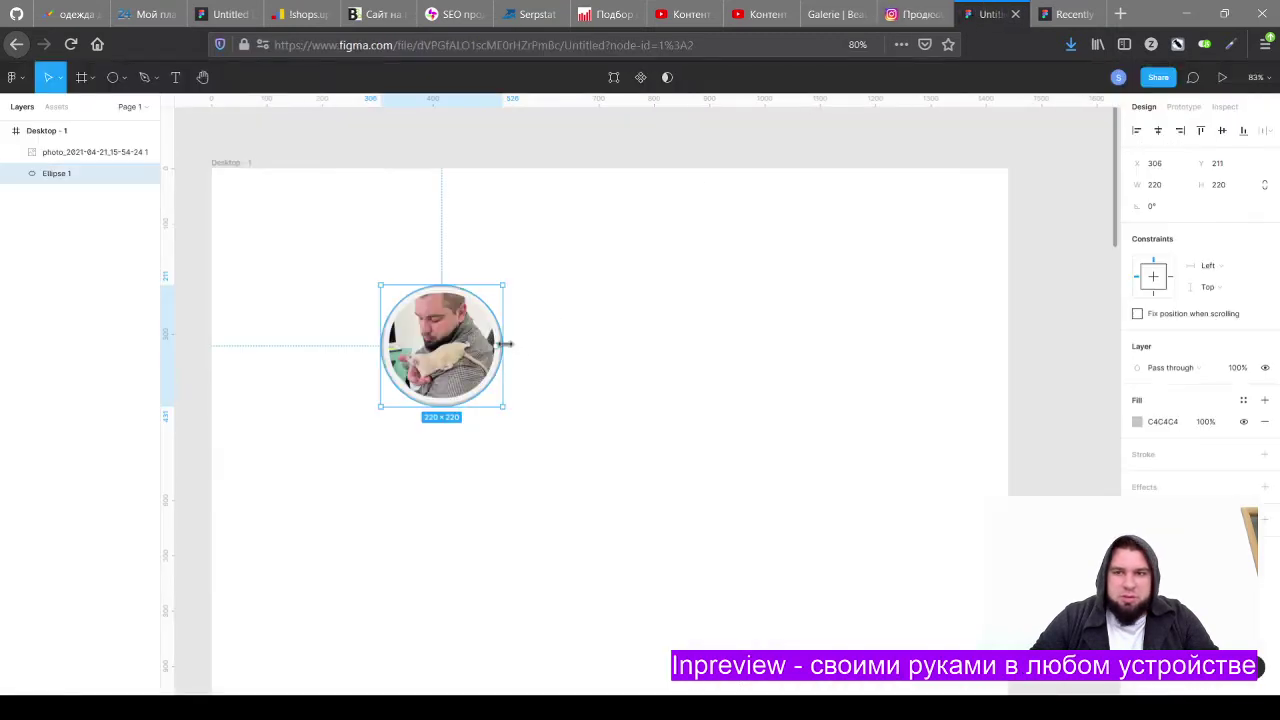
click(1155, 186)
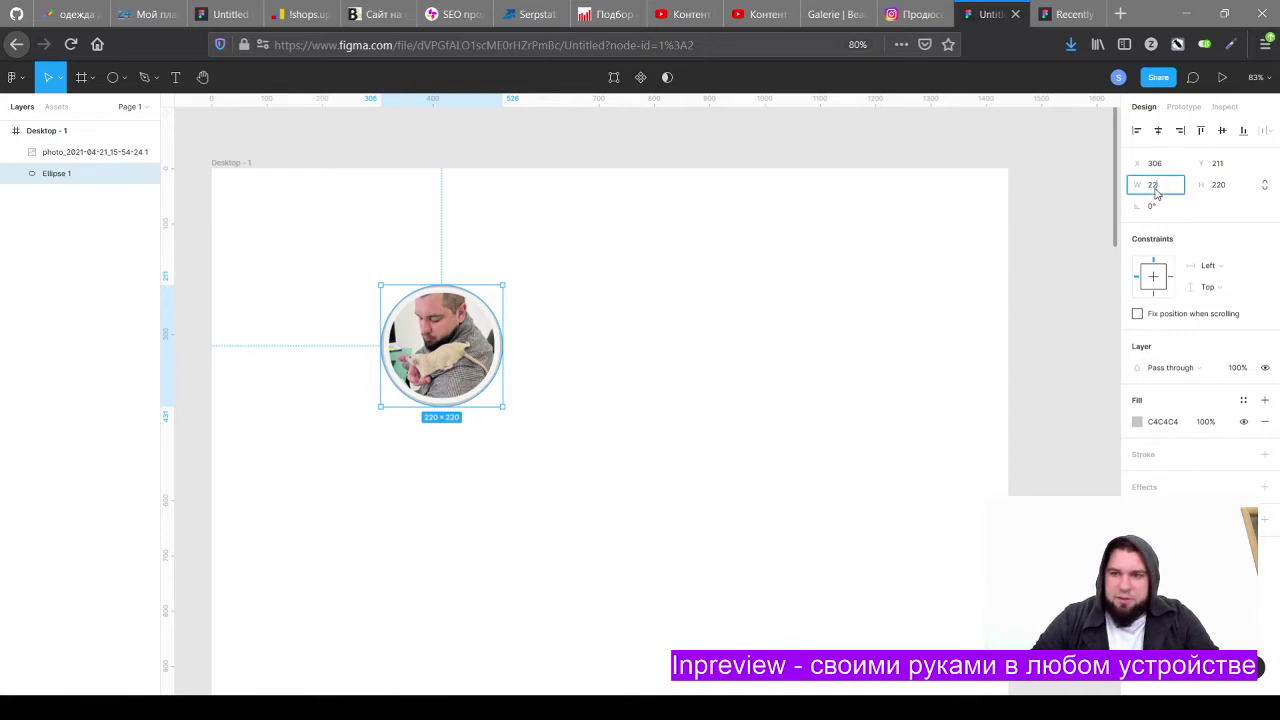
click(1231, 192)
text(22)
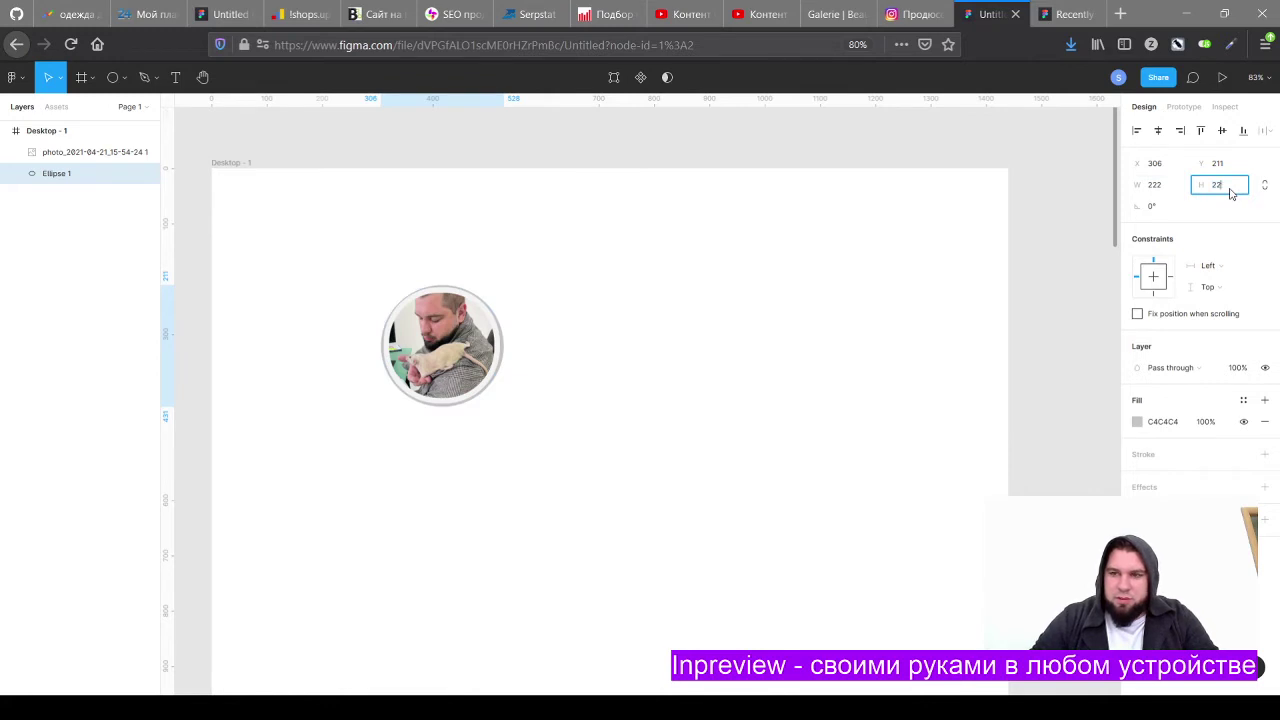
text(2)
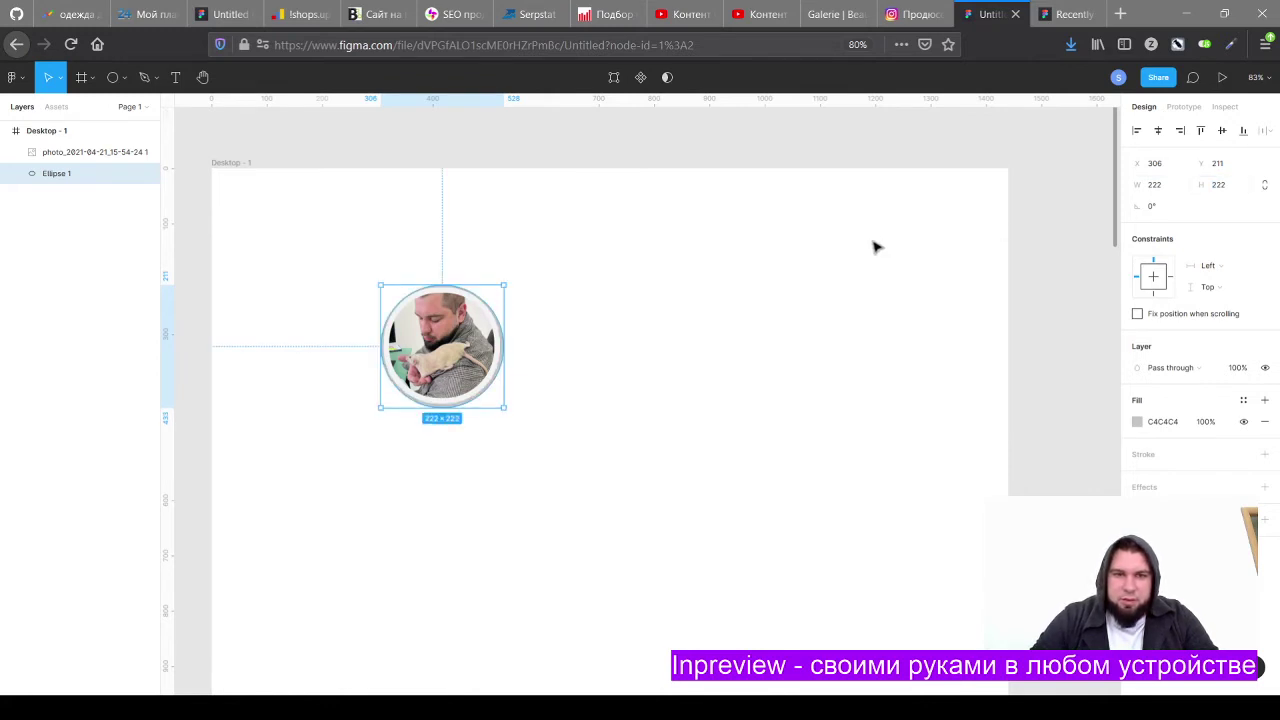
click(711, 289)
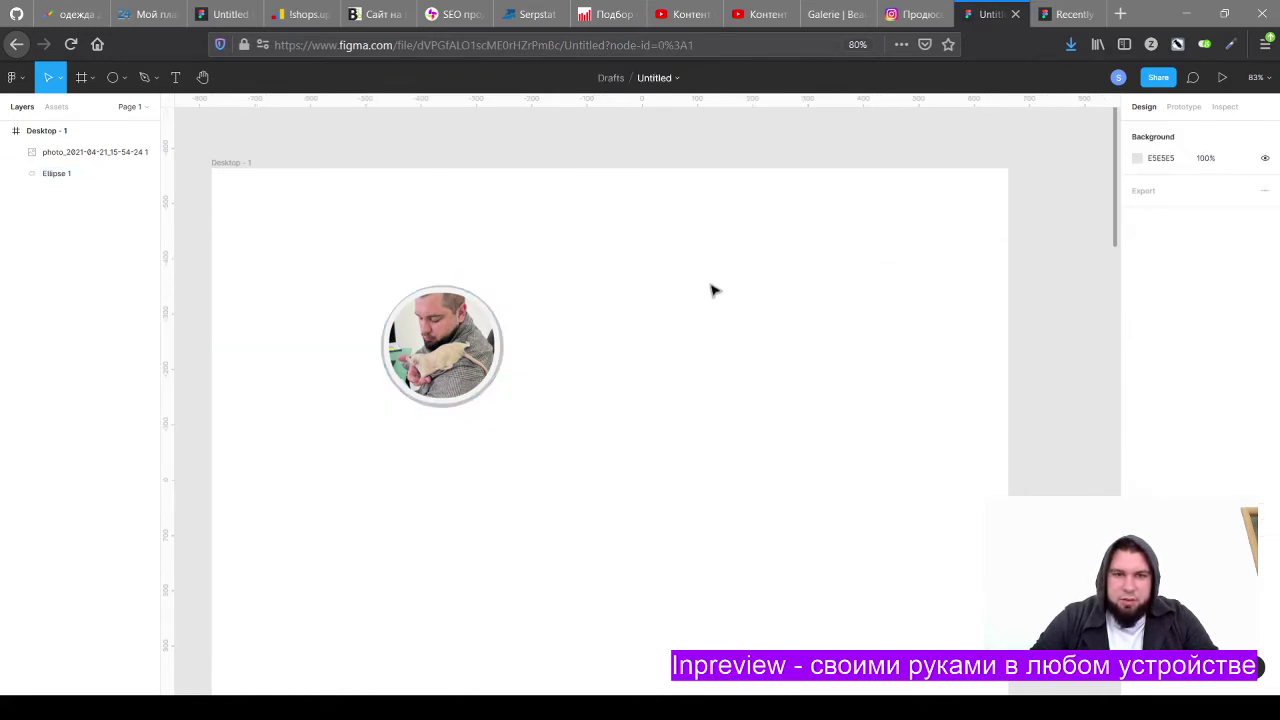
Step: Nudge the grey circle to X 305, Y 209 so it sits centered behind the photo
click(503, 349)
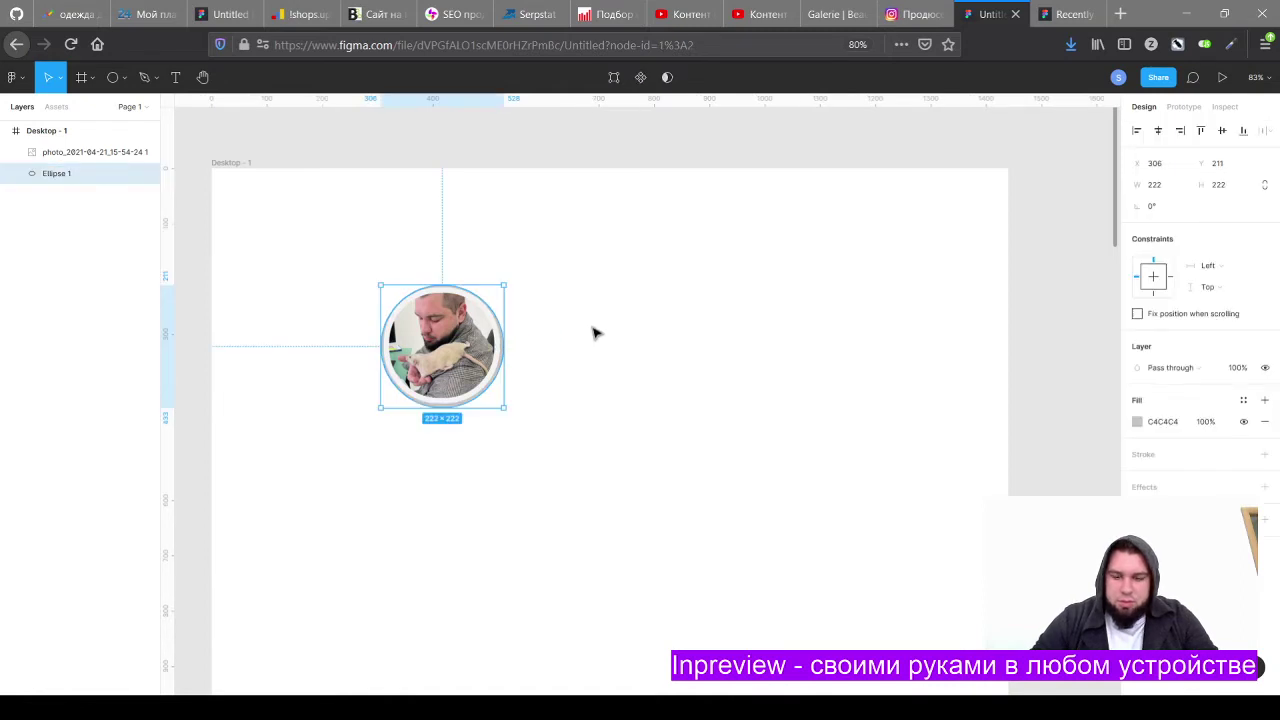
key(Left)
key(Up)
key(Up)
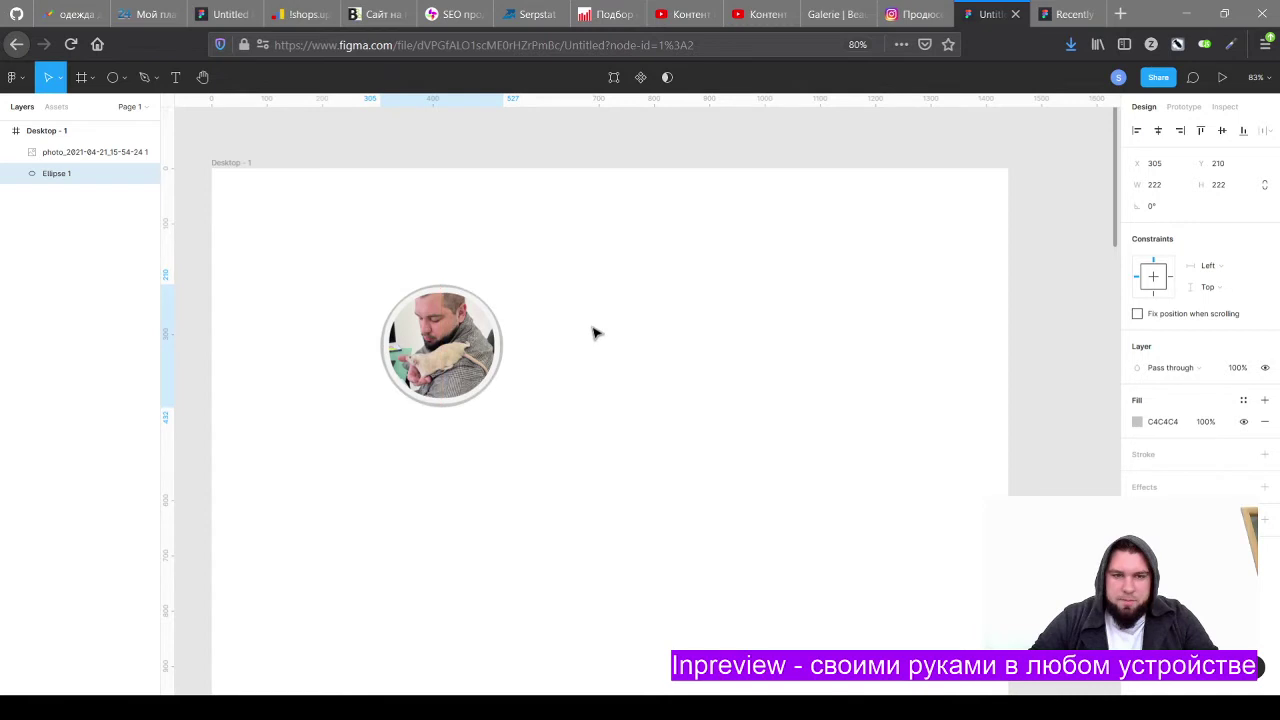
click(580, 328)
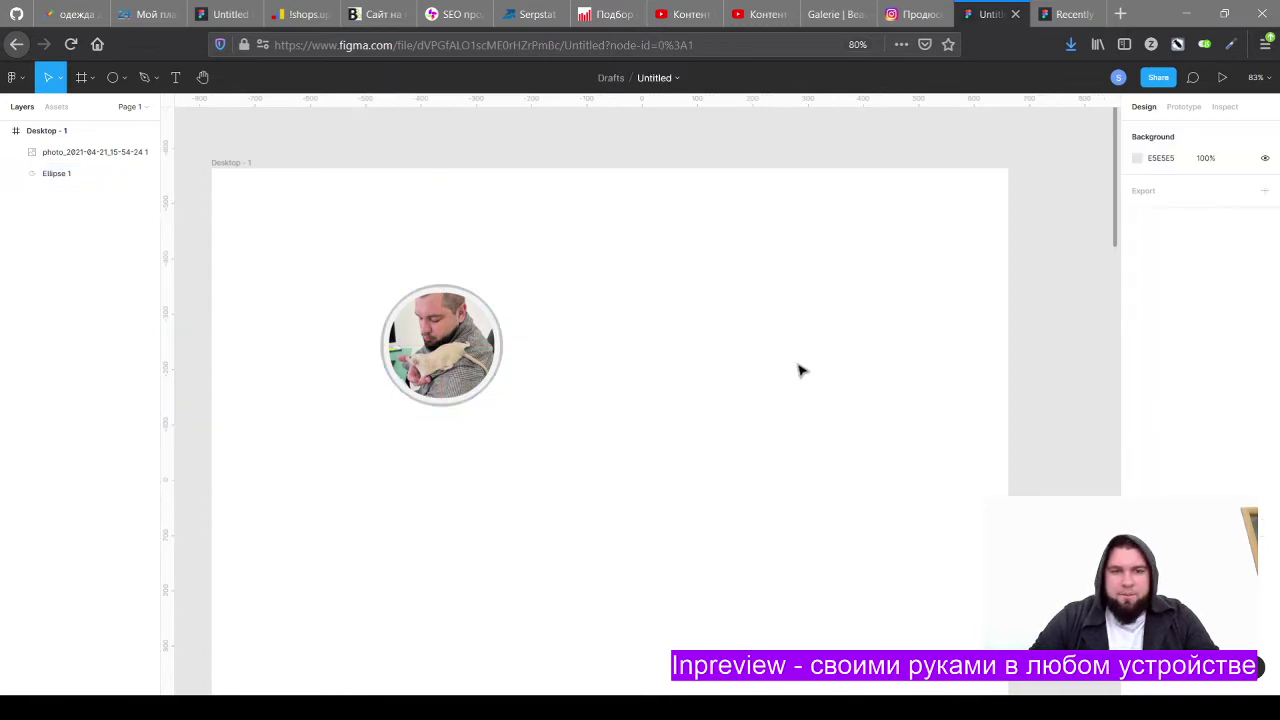
Step: Darken the circular photo's stroke to a slightly deeper light grey
click(433, 342)
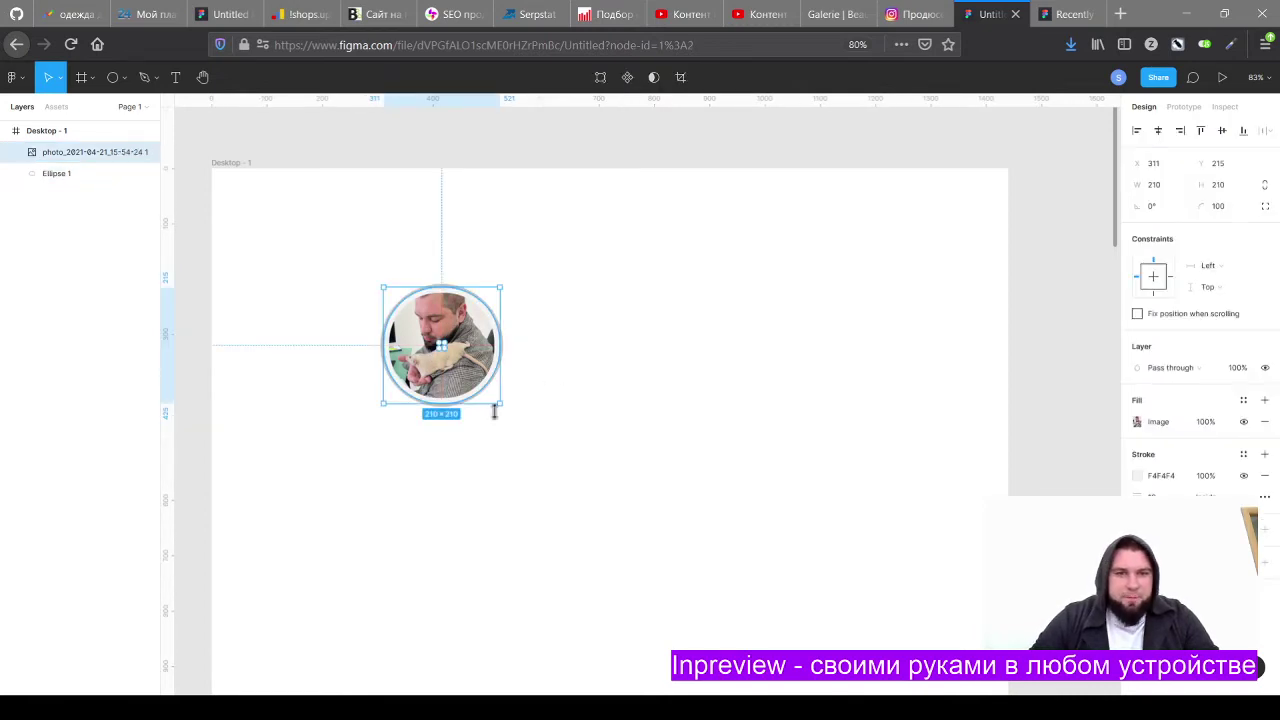
click(660, 427)
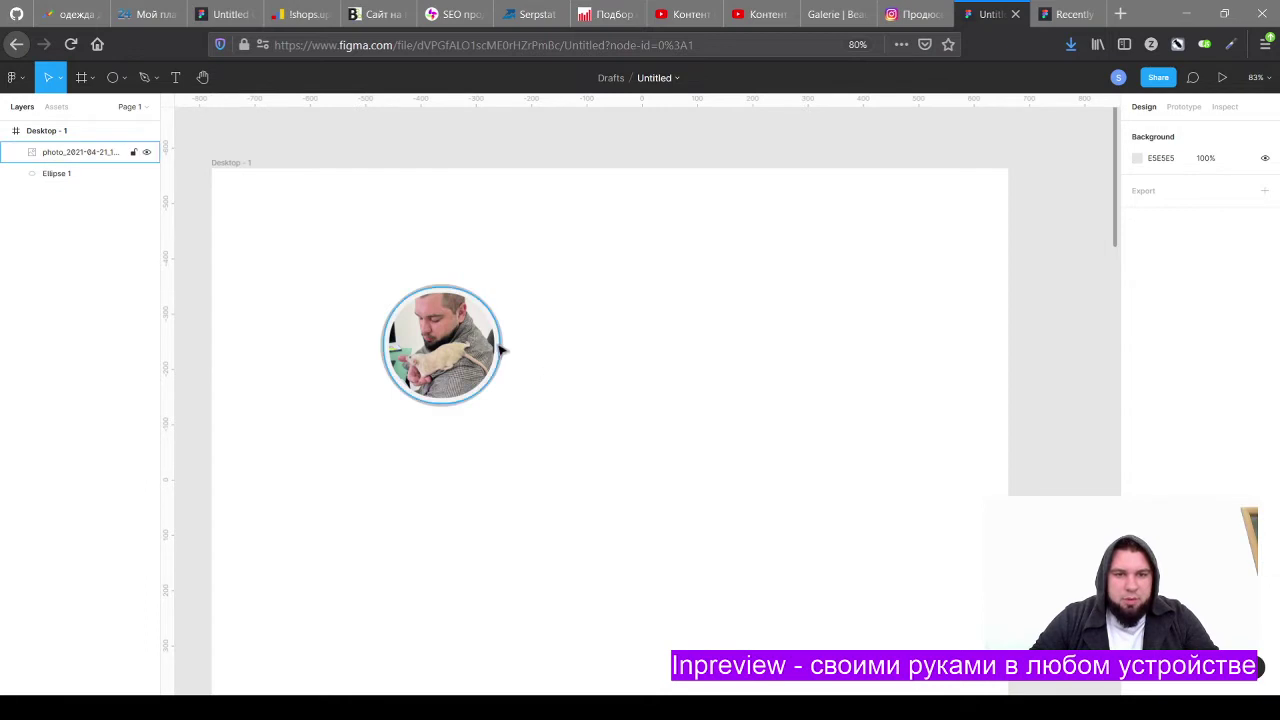
click(500, 350)
click(1160, 475)
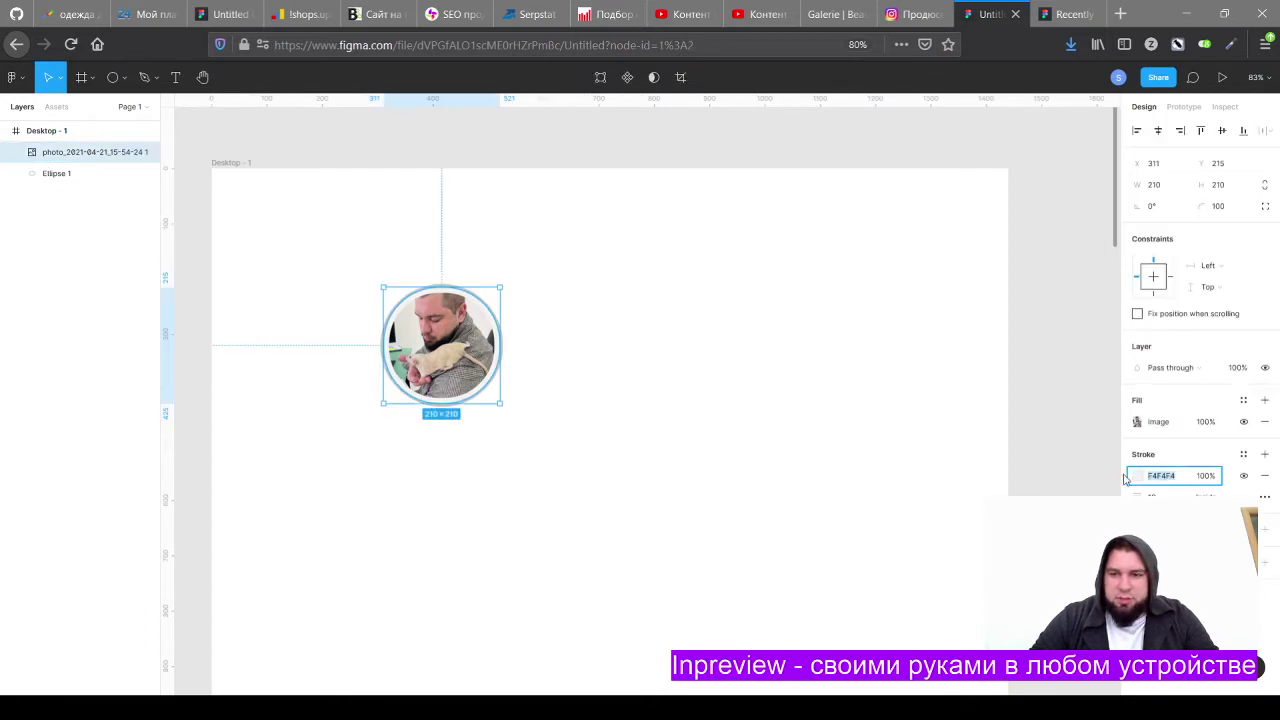
click(1136, 476)
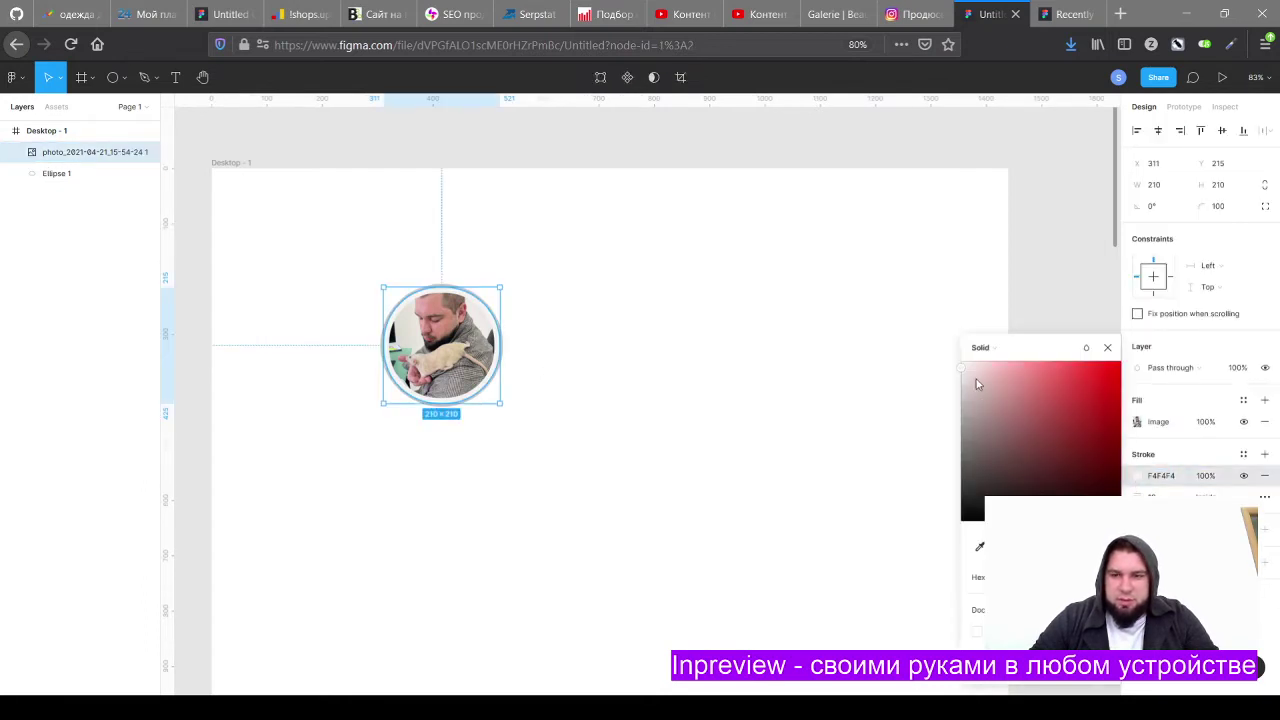
drag(963, 374, 963, 384)
Step: Sample the colour #E7E7E7 from the Instagram avatar's ring and apply it to the circular photo's stroke in Figma
click(910, 14)
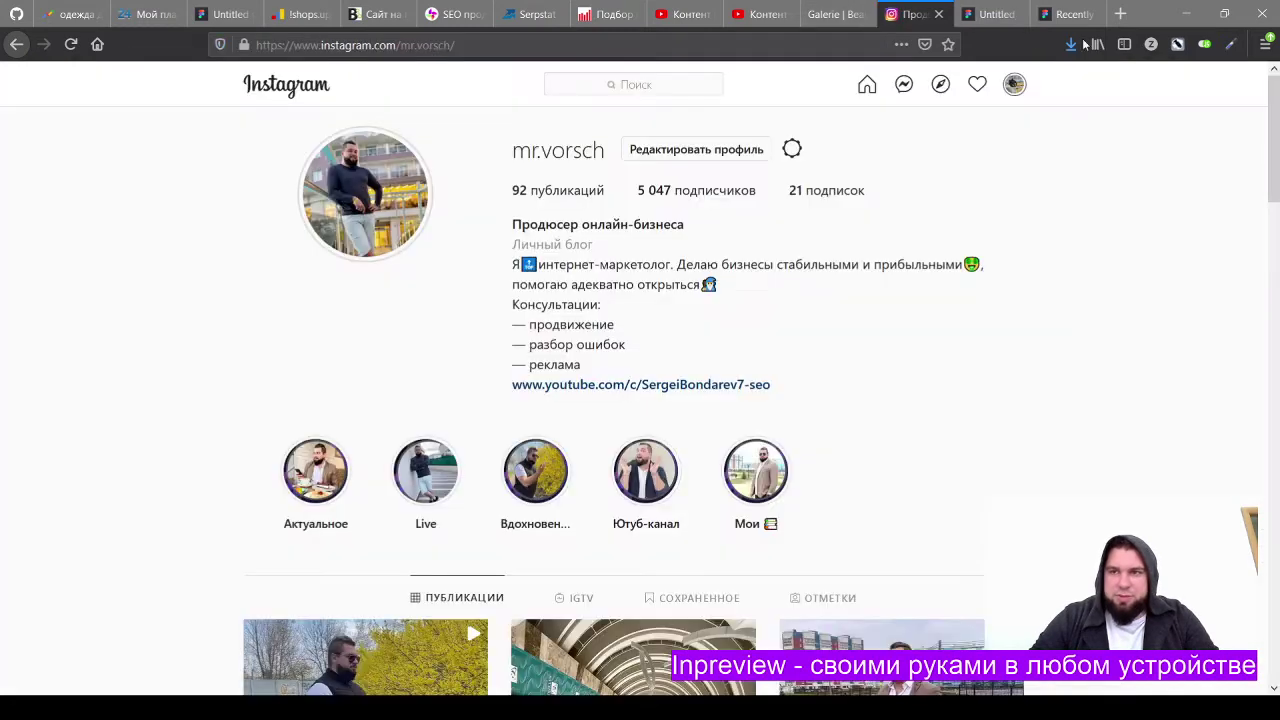
click(1231, 48)
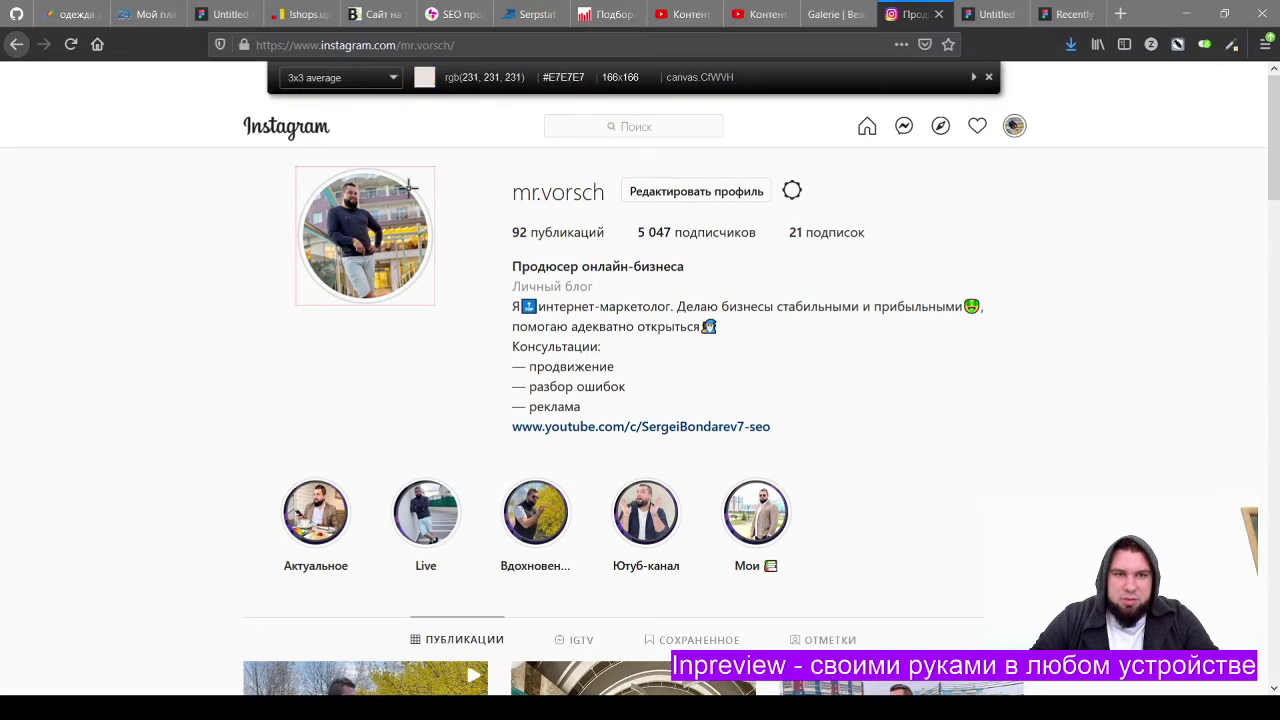
click(410, 186)
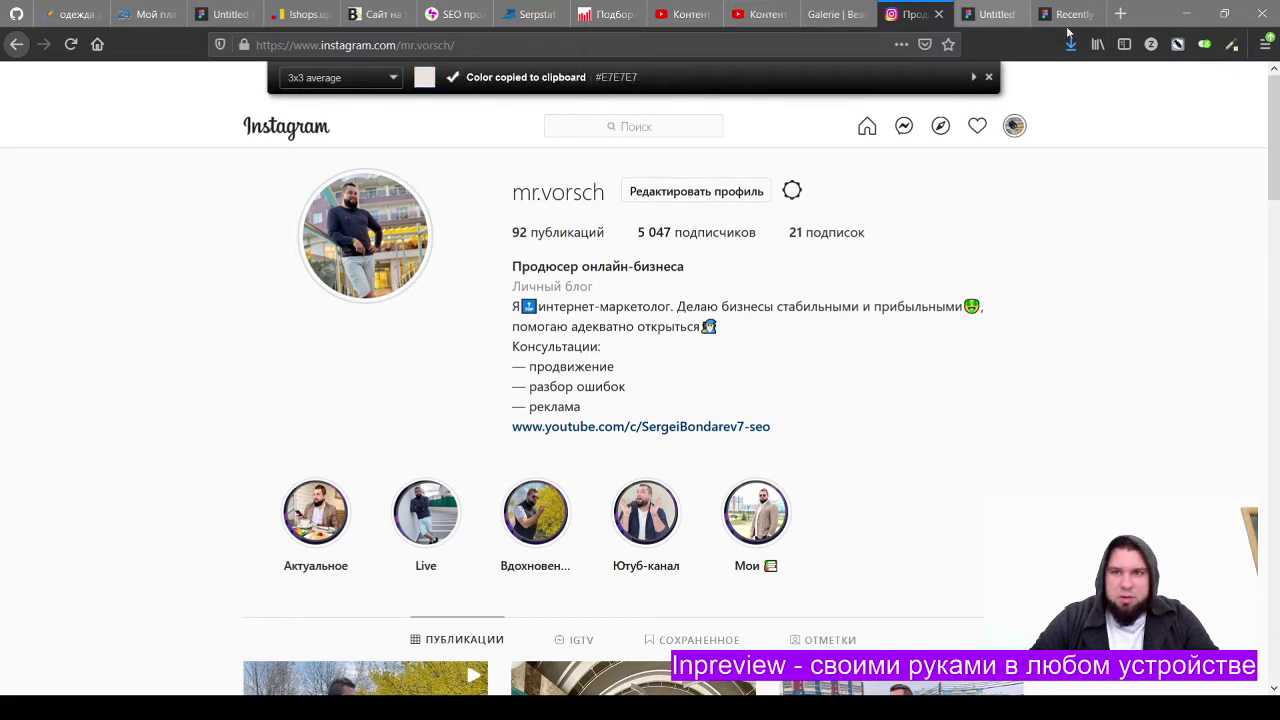
click(985, 14)
click(1162, 477)
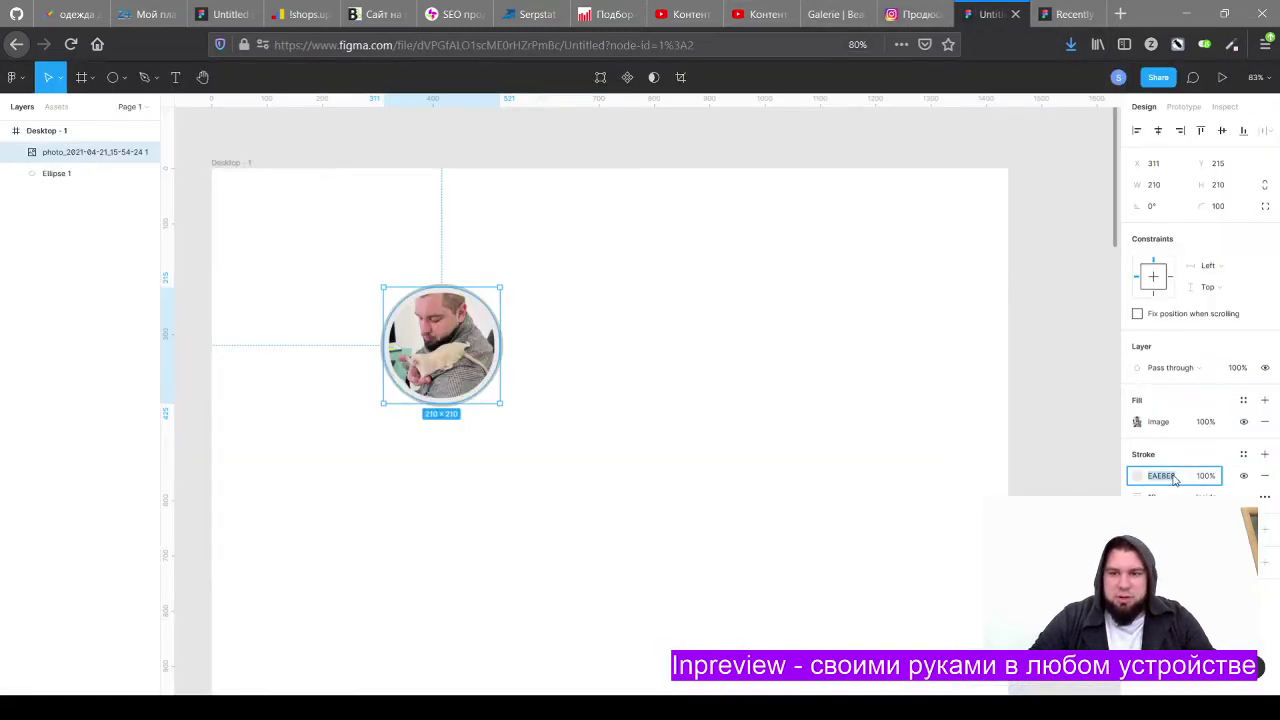
key(ctrl+v)
click(694, 391)
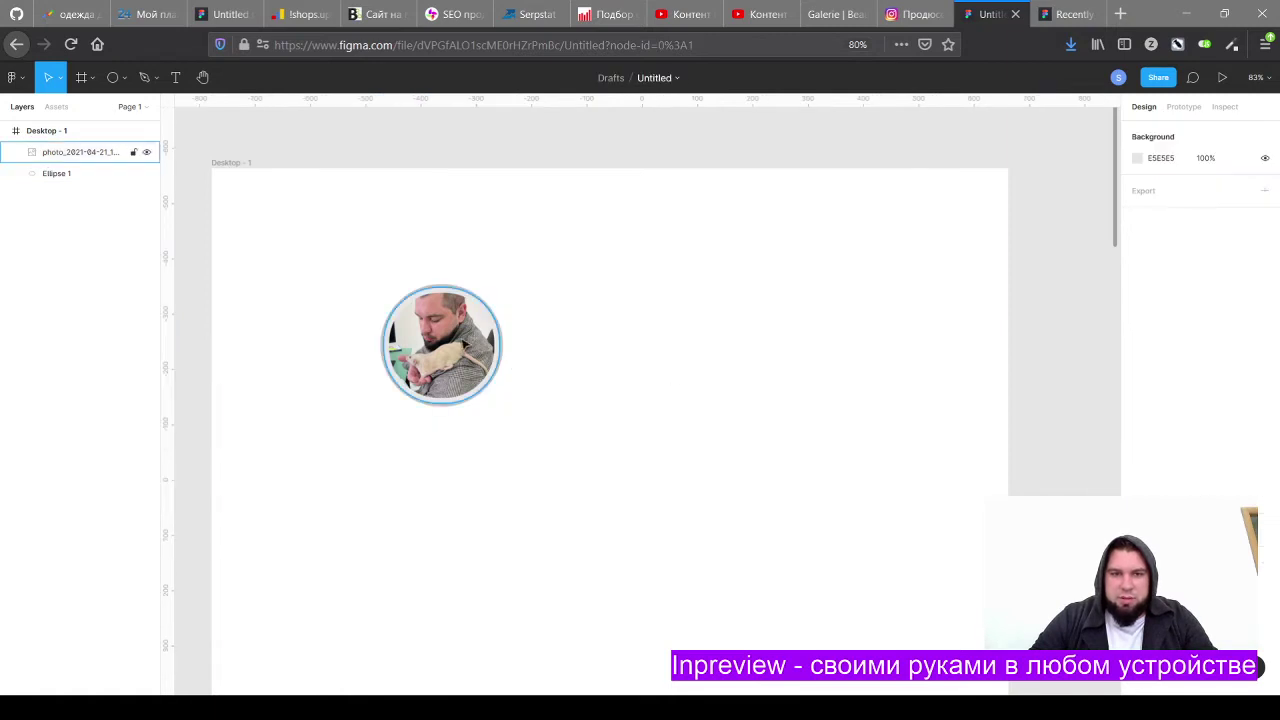
Step: Sample the colour #E5E5E5 from the Instagram avatar's ring and apply it as the fill of the circle behind the photo in Figma
click(496, 338)
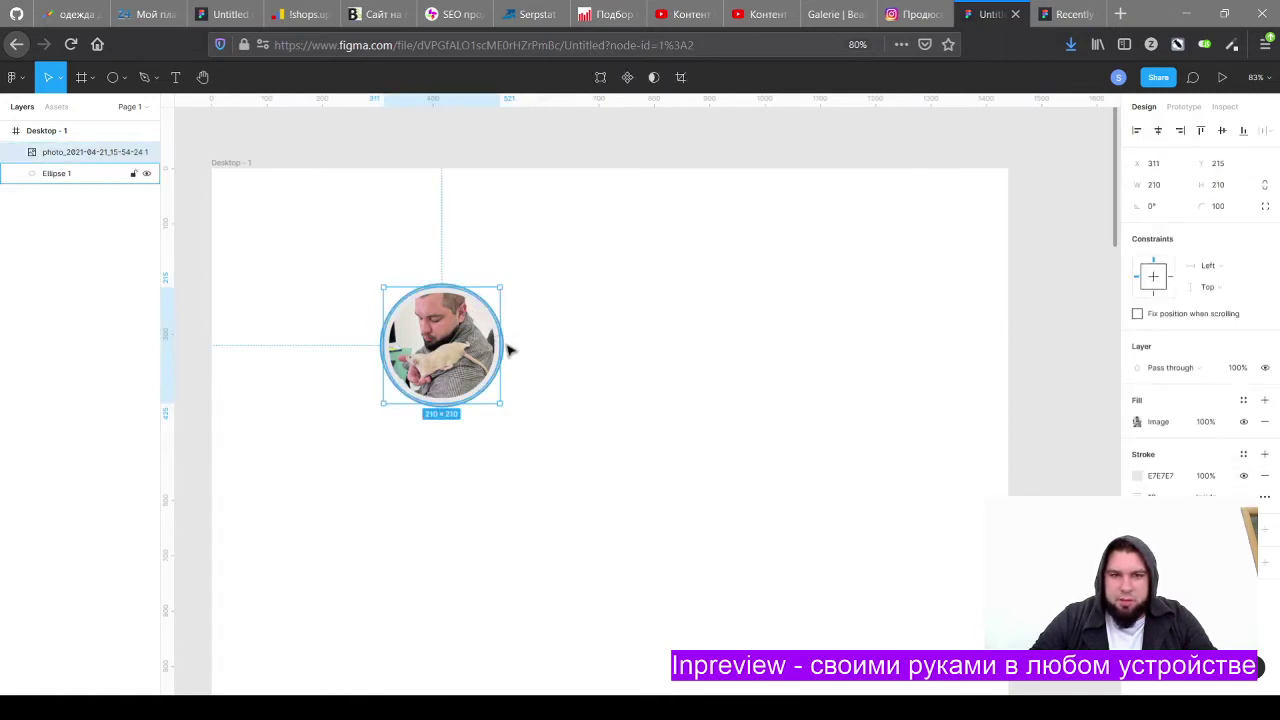
click(1068, 14)
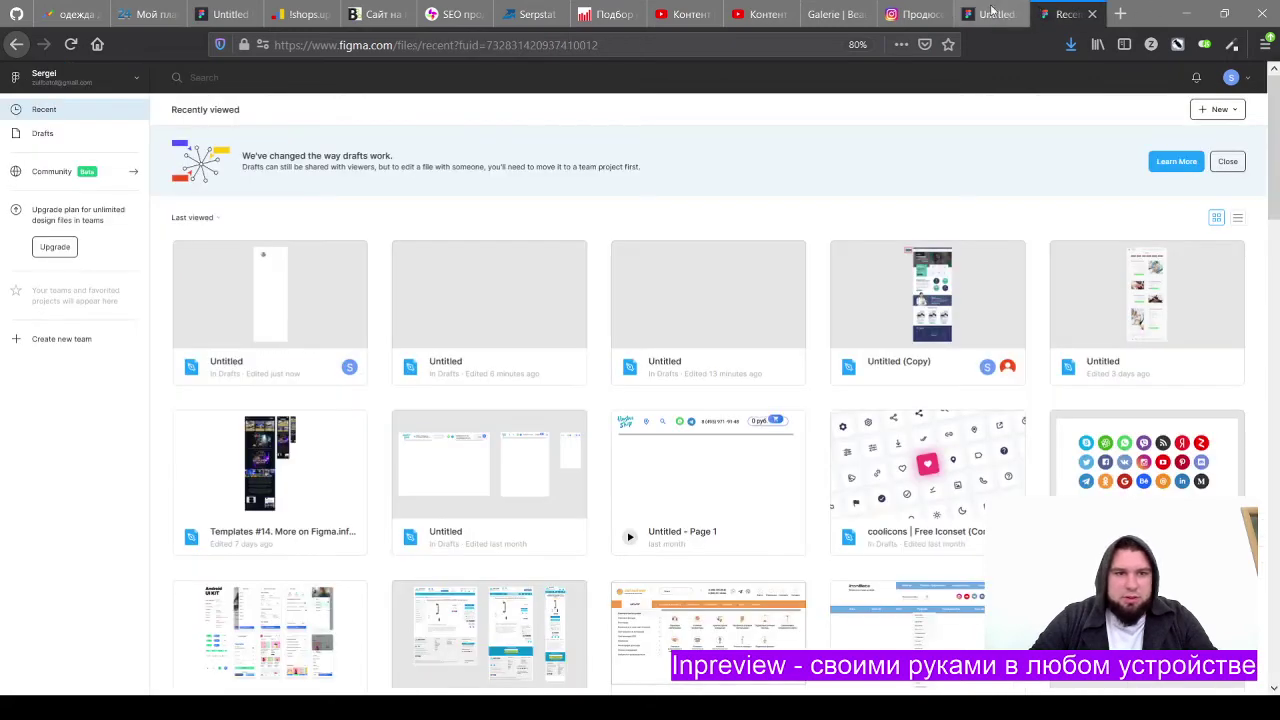
click(910, 14)
click(1231, 44)
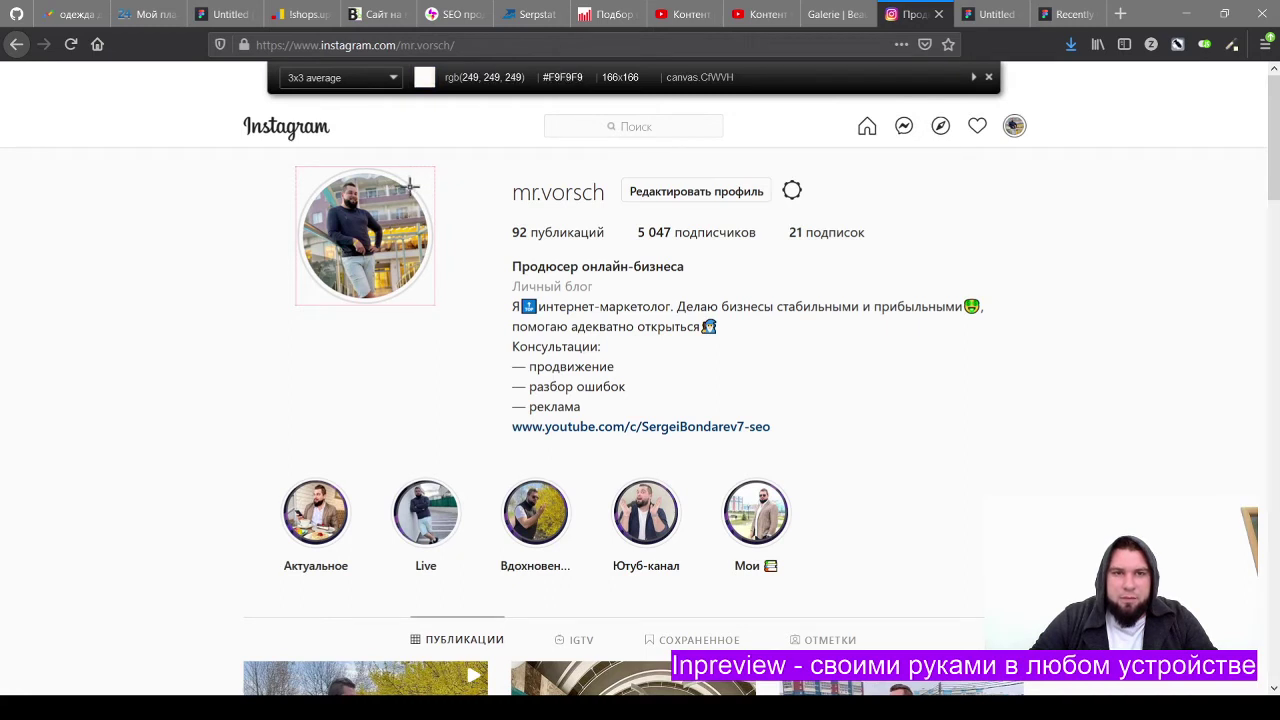
click(299, 259)
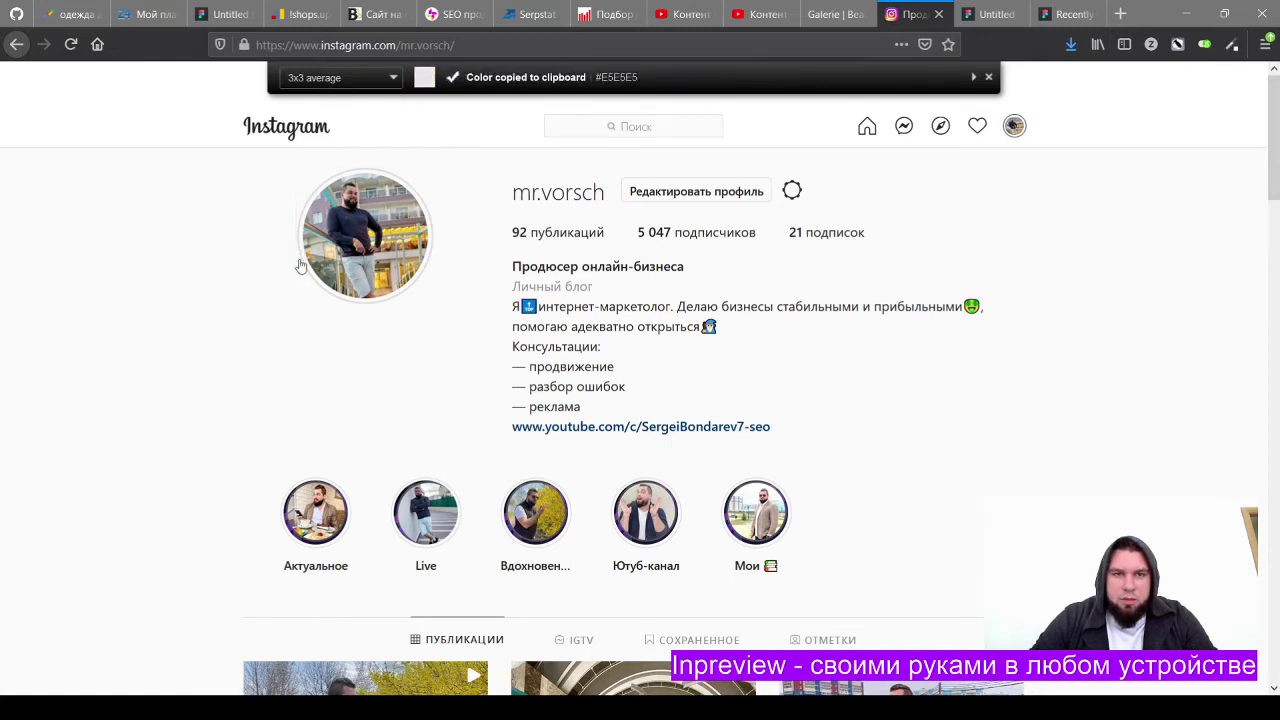
click(976, 15)
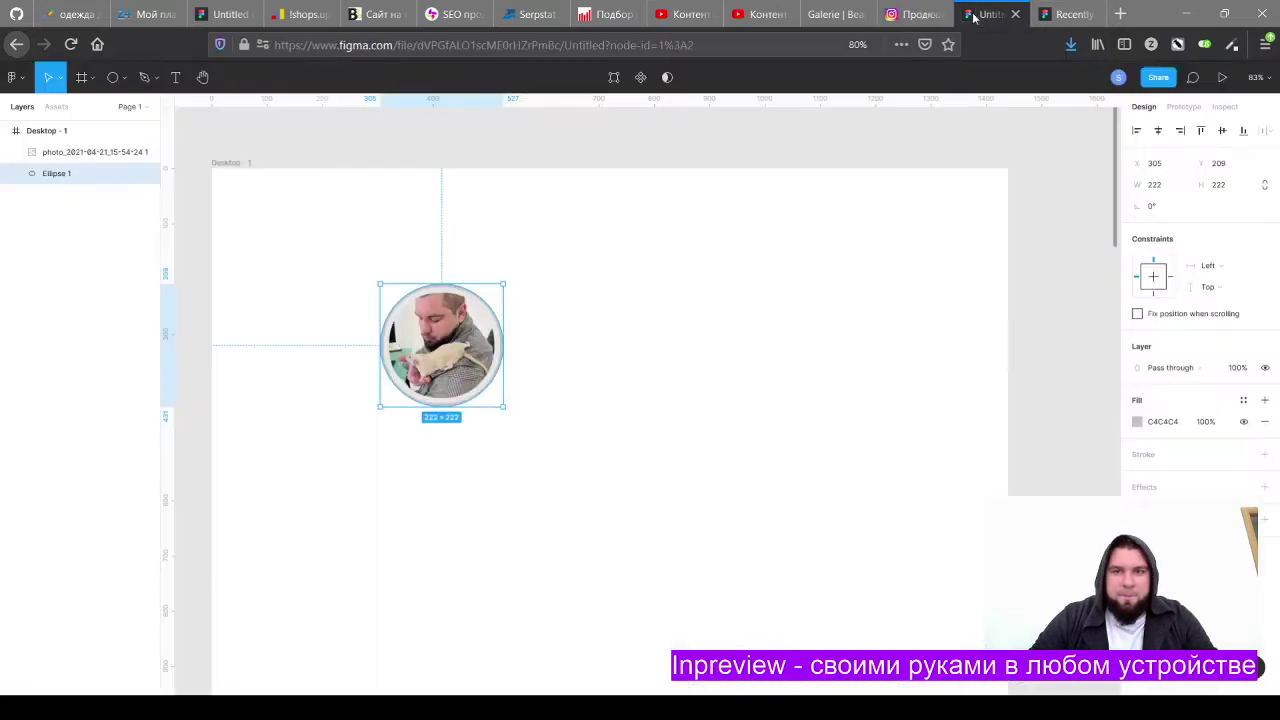
click(1180, 424)
key(ctrl+v)
key(Return)
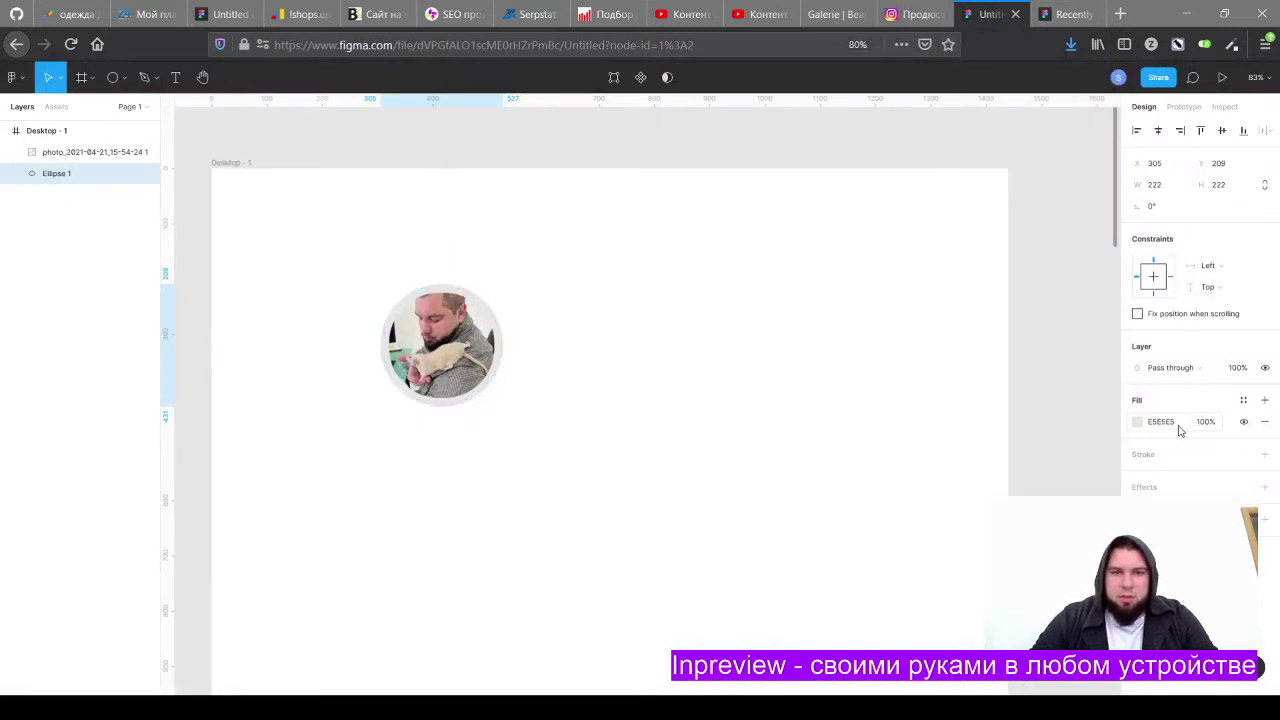
Step: Set the circular photo's stroke colour to FEFEFE, and switch to the page of recently viewed Figma files
click(497, 363)
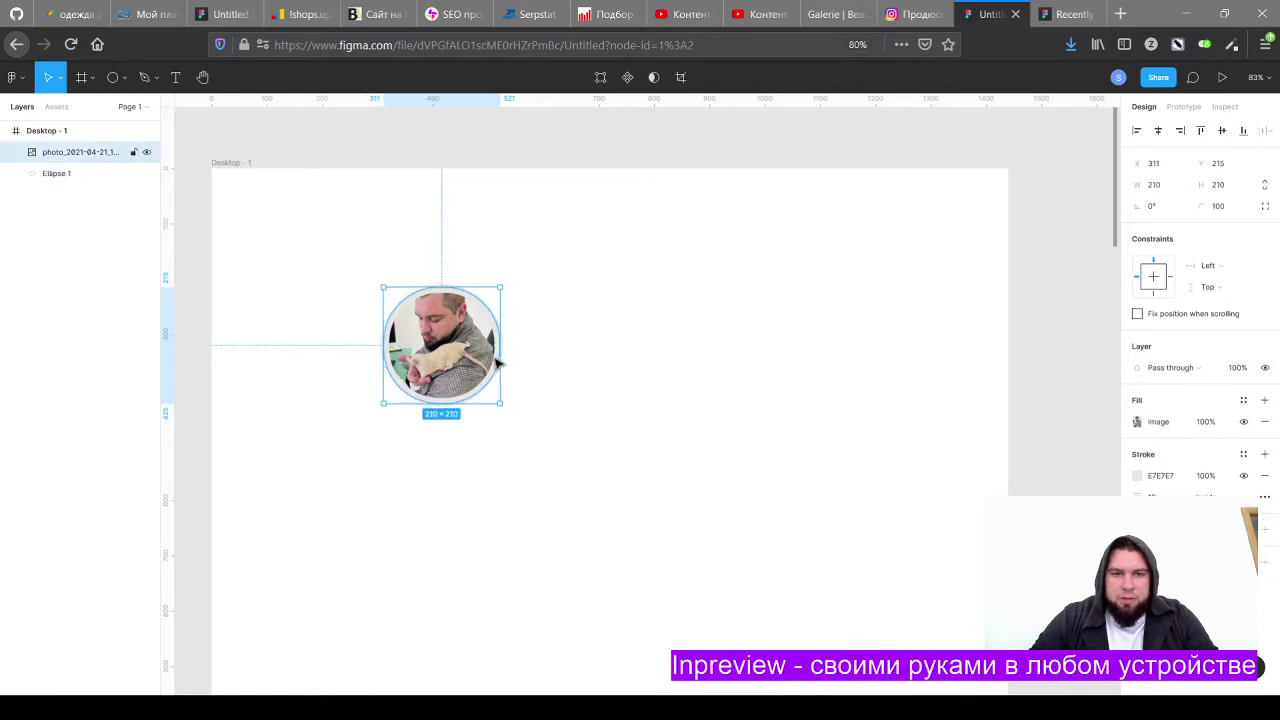
click(1157, 478)
click(1137, 476)
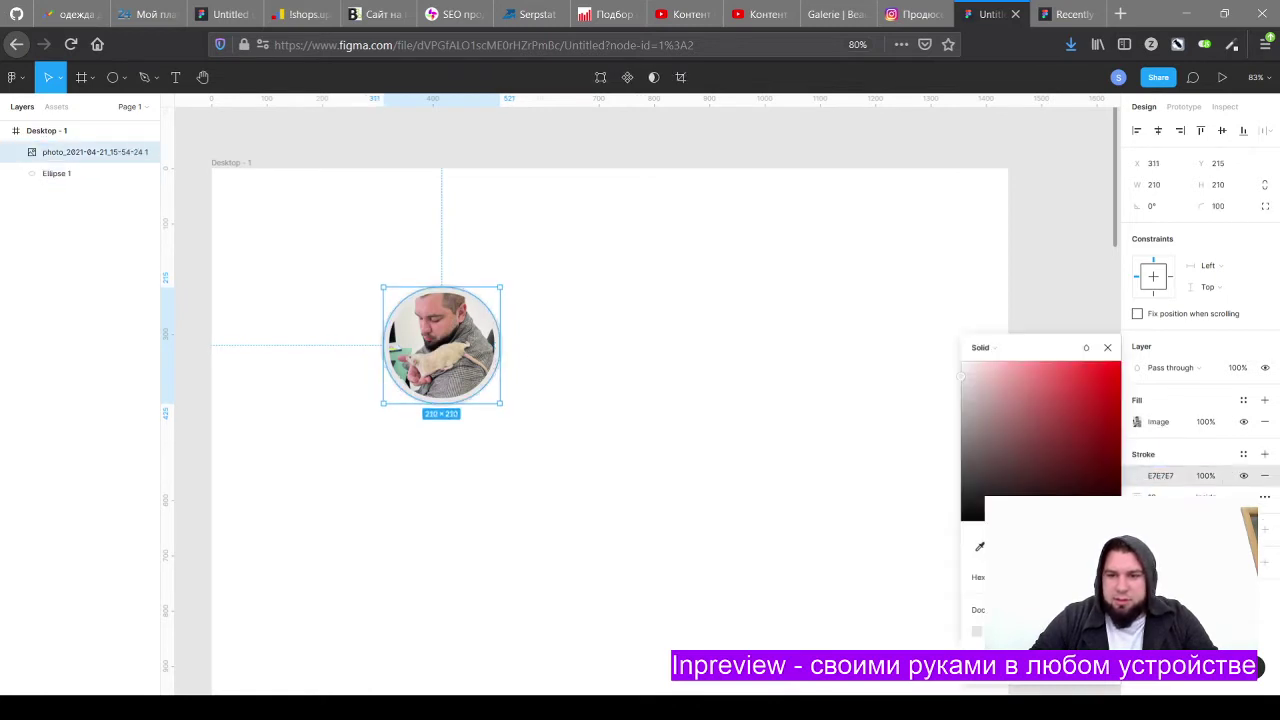
drag(962, 380, 960, 364)
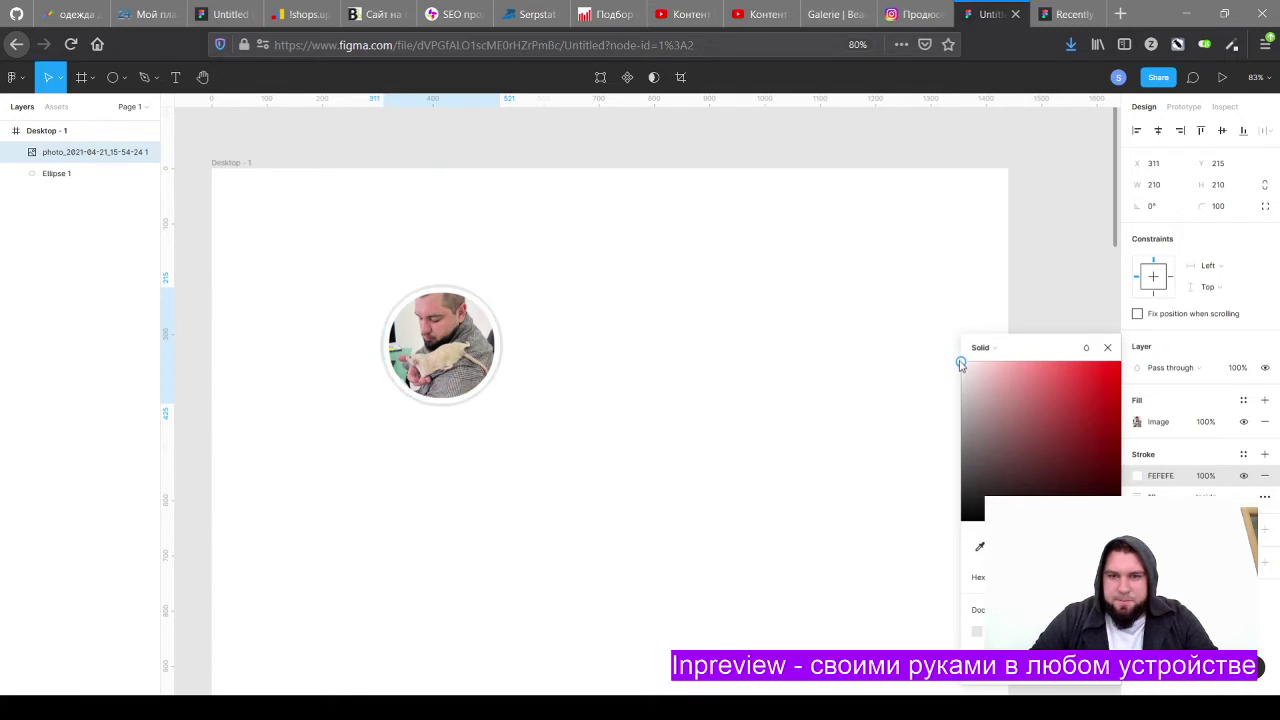
click(640, 281)
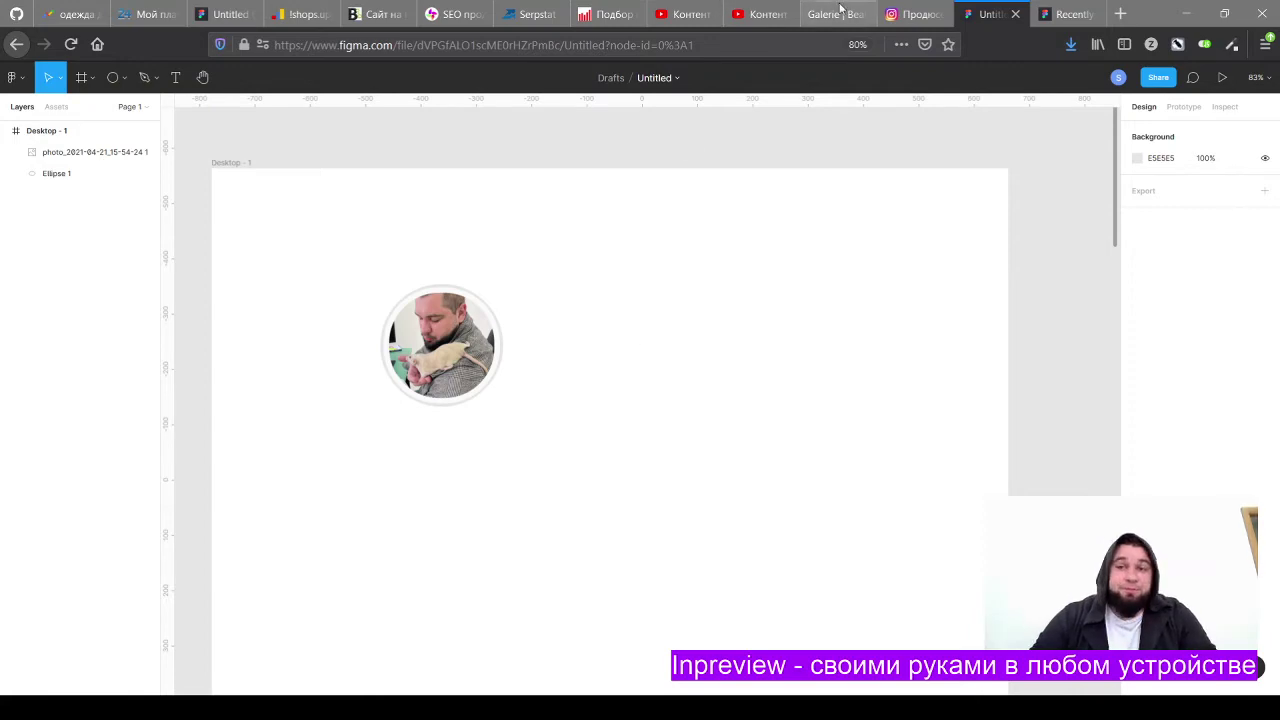
click(1068, 14)
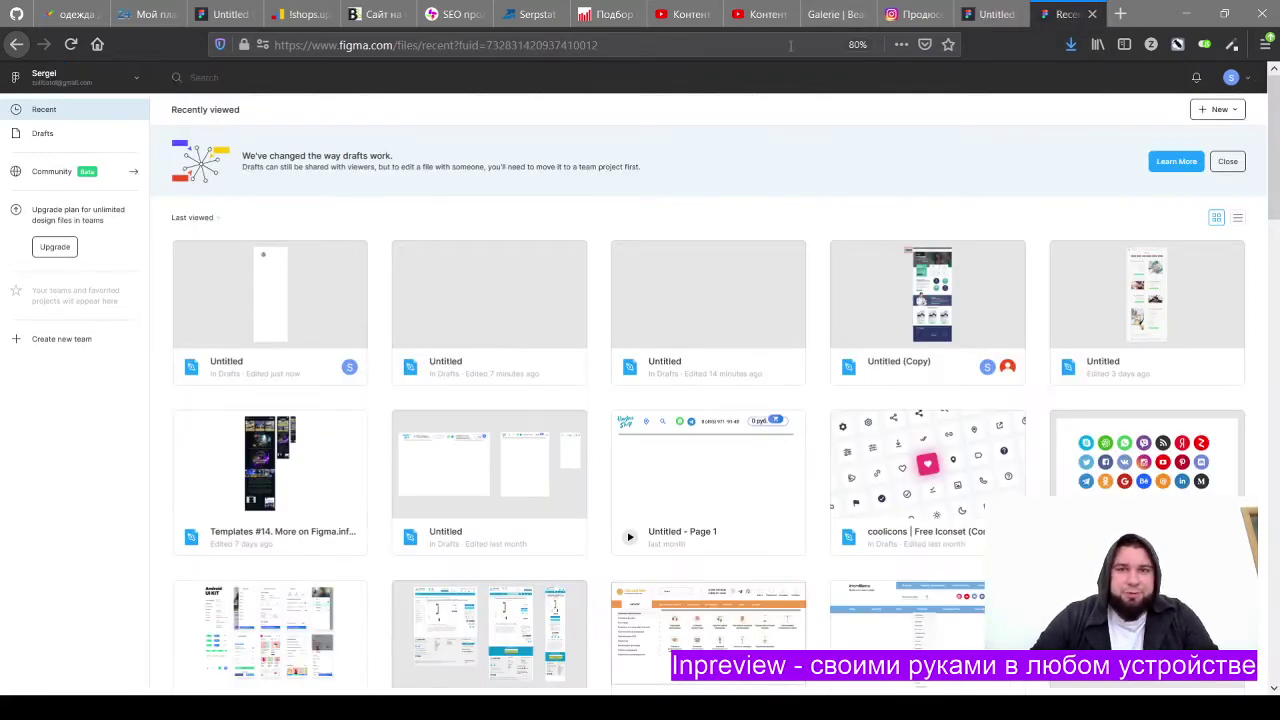
Step: Copy the username from the Instagram profile header and return to the Figma design file
click(910, 14)
triple_click(530, 148)
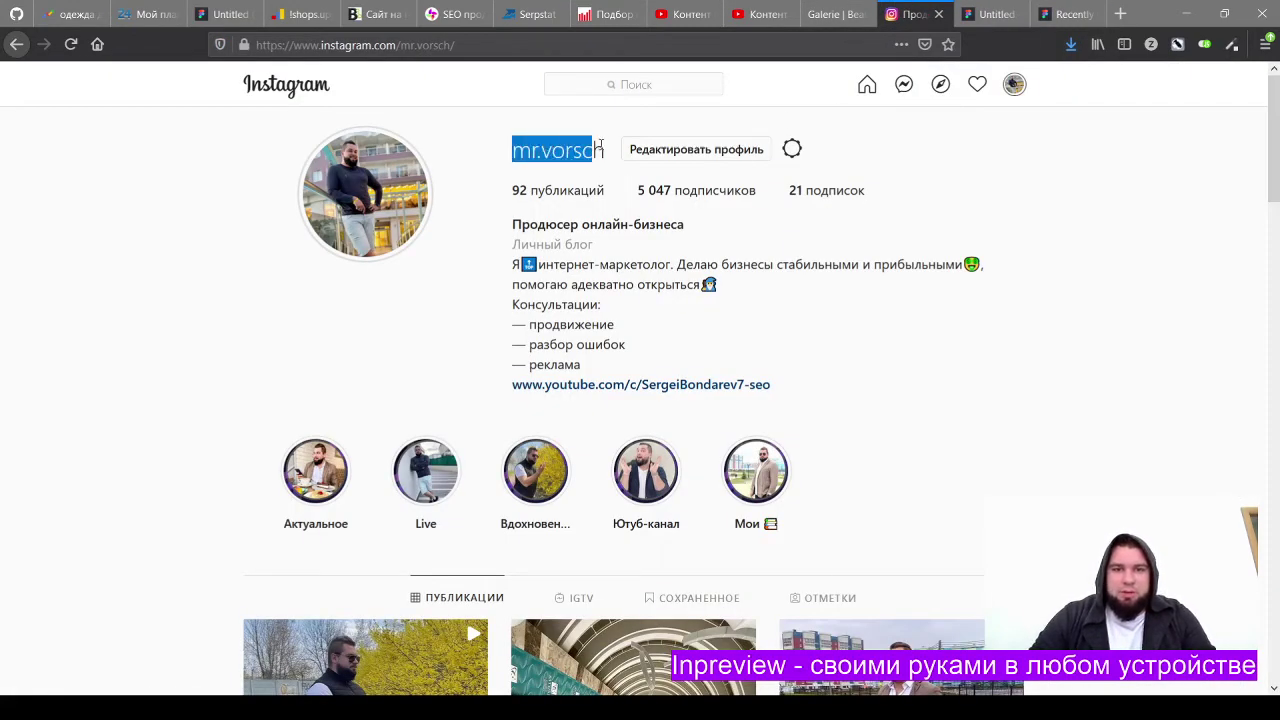
click(1068, 14)
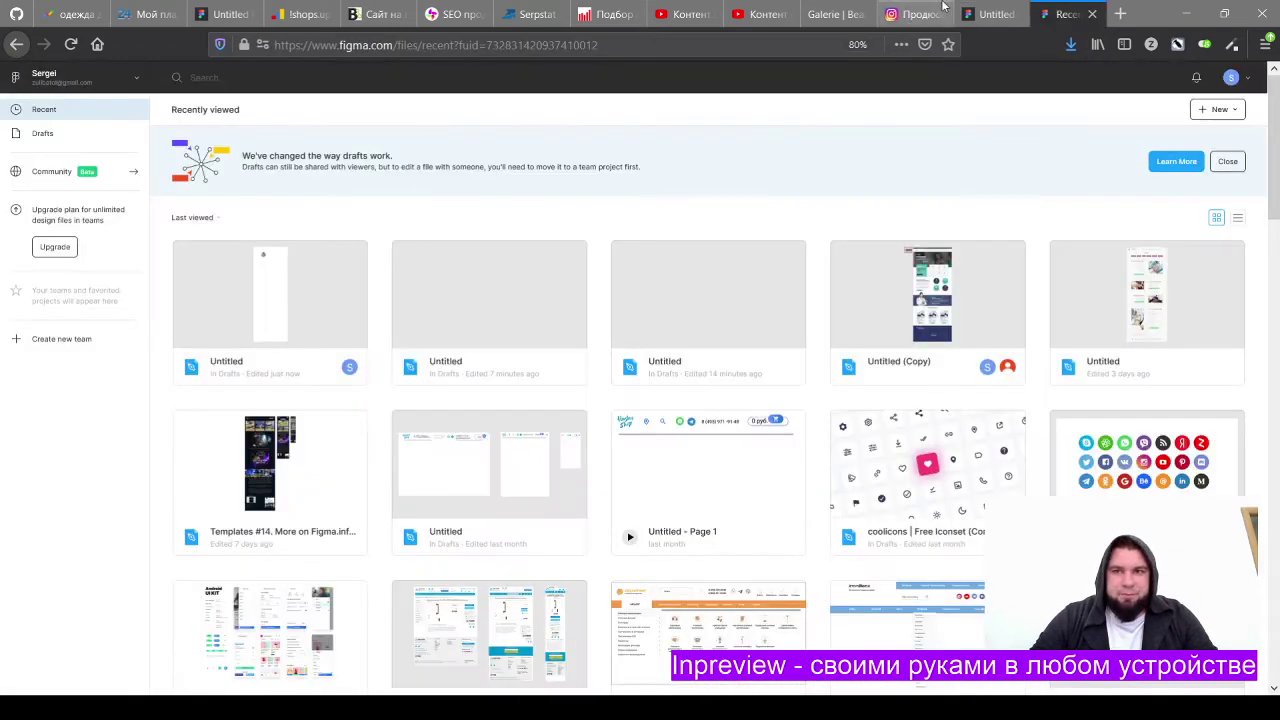
click(912, 14)
click(995, 14)
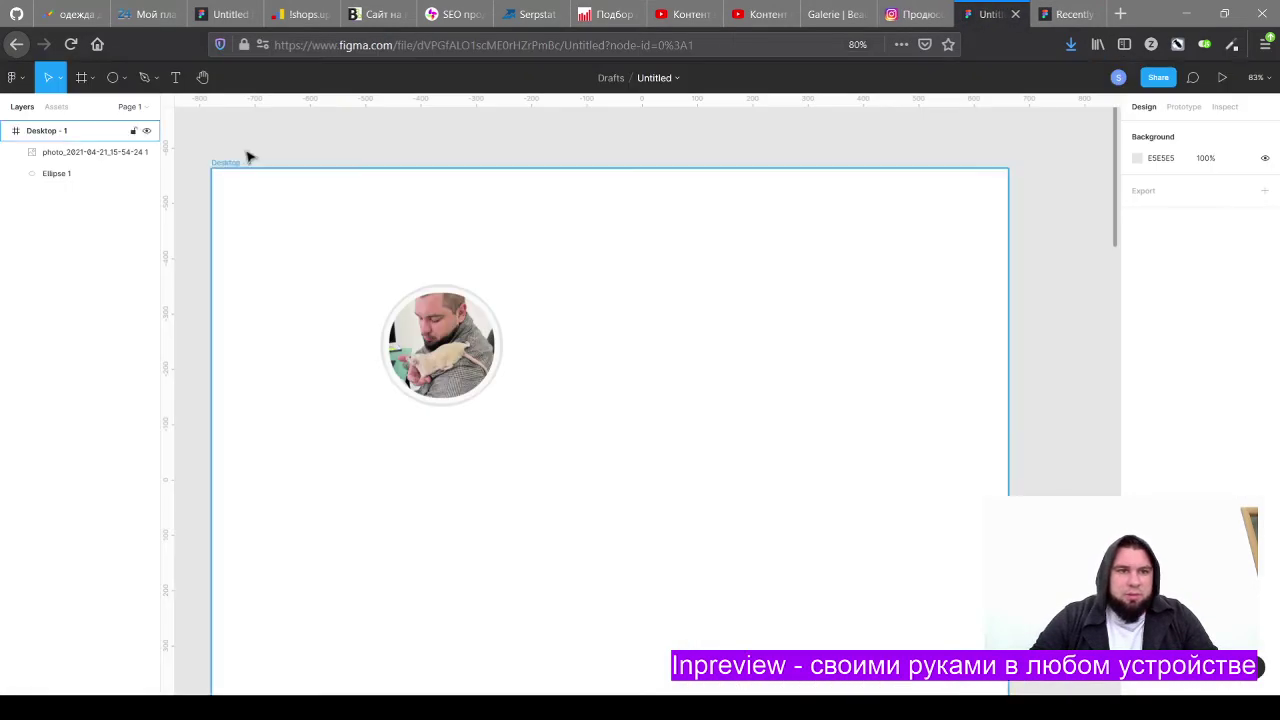
Step: Group the circular photo with the ellipse behind it
click(60, 151)
shift+click(62, 175)
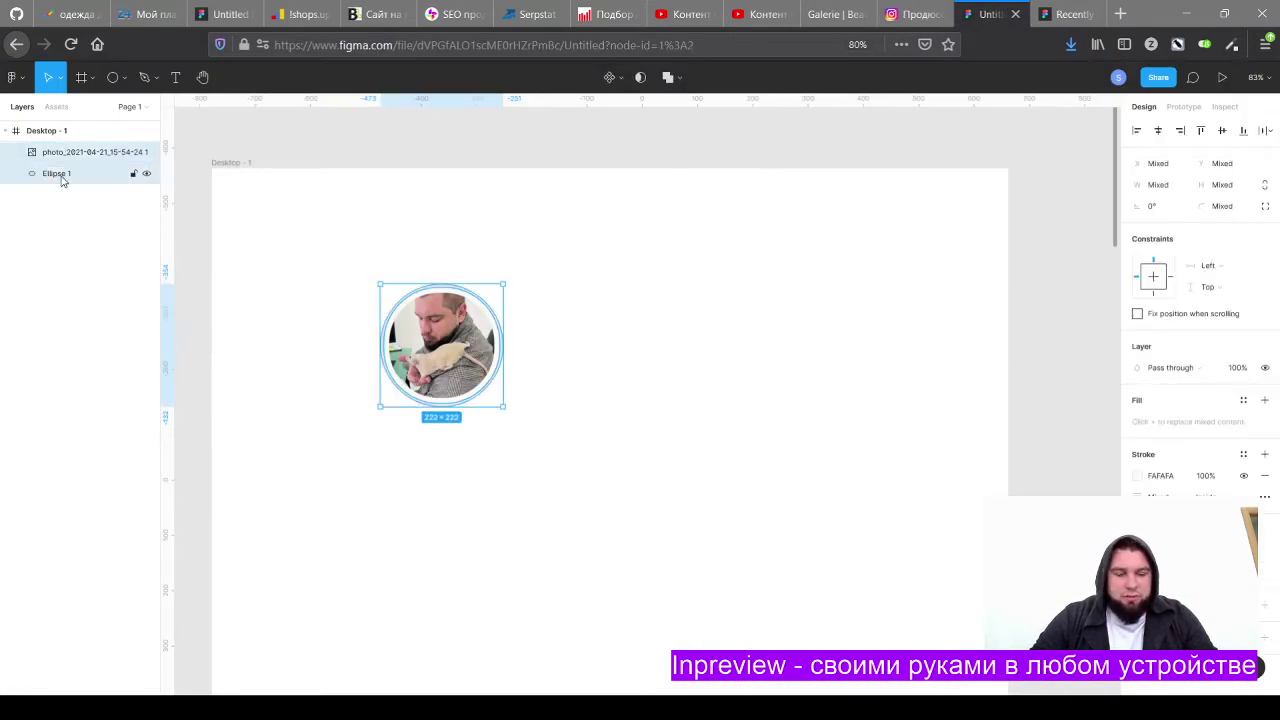
key(ctrl+g)
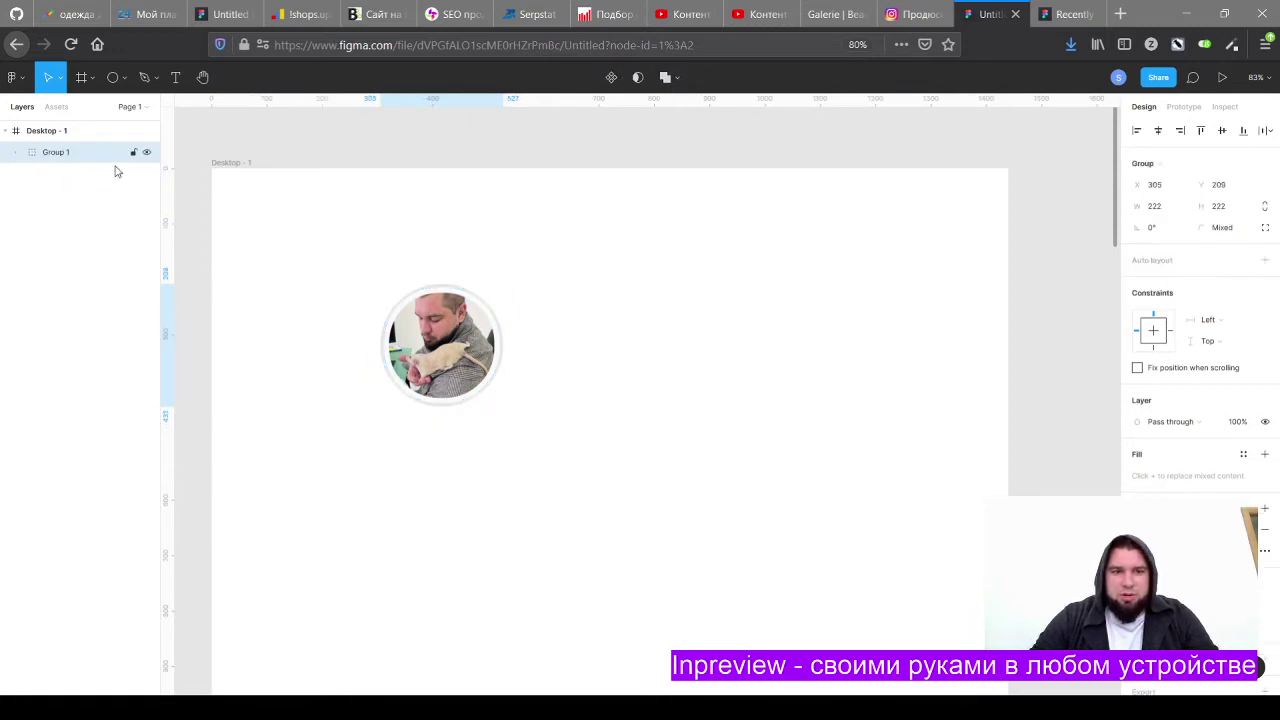
Step: Paste the copied username as a text layer and place it to the right of the avatar, near its upper edge
click(649, 350)
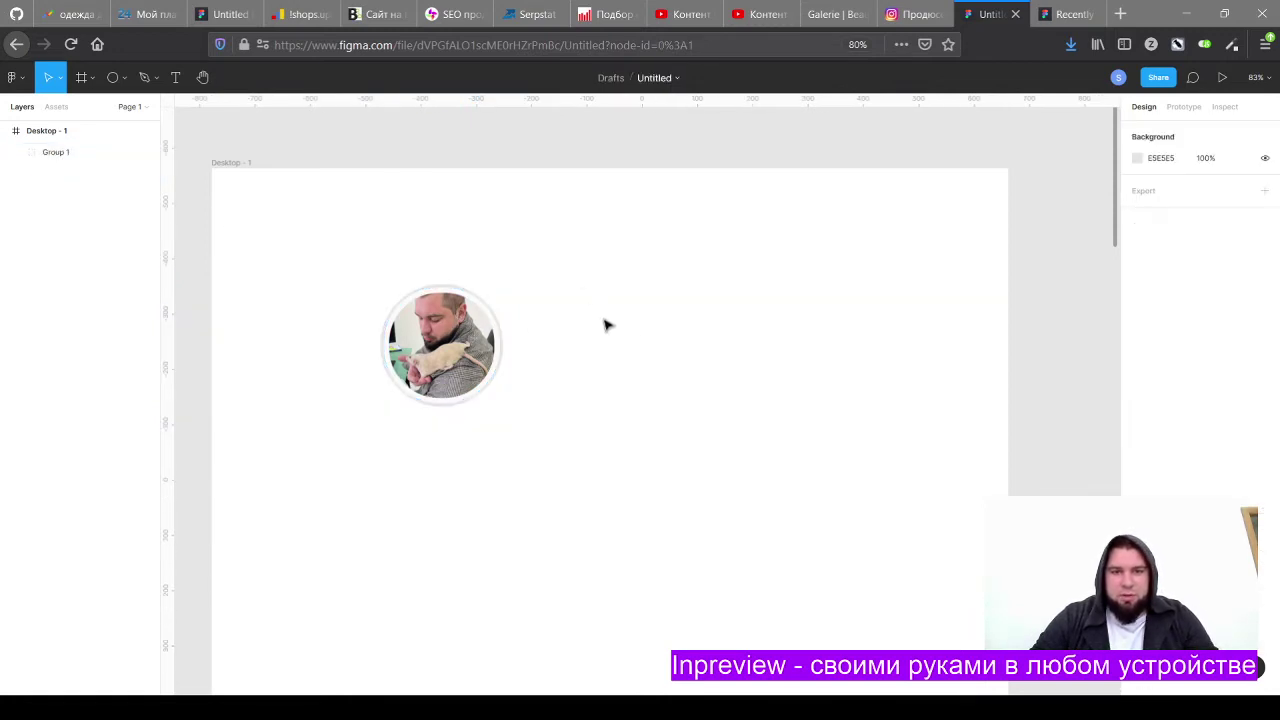
key(ctrl+v)
drag(645, 400, 577, 303)
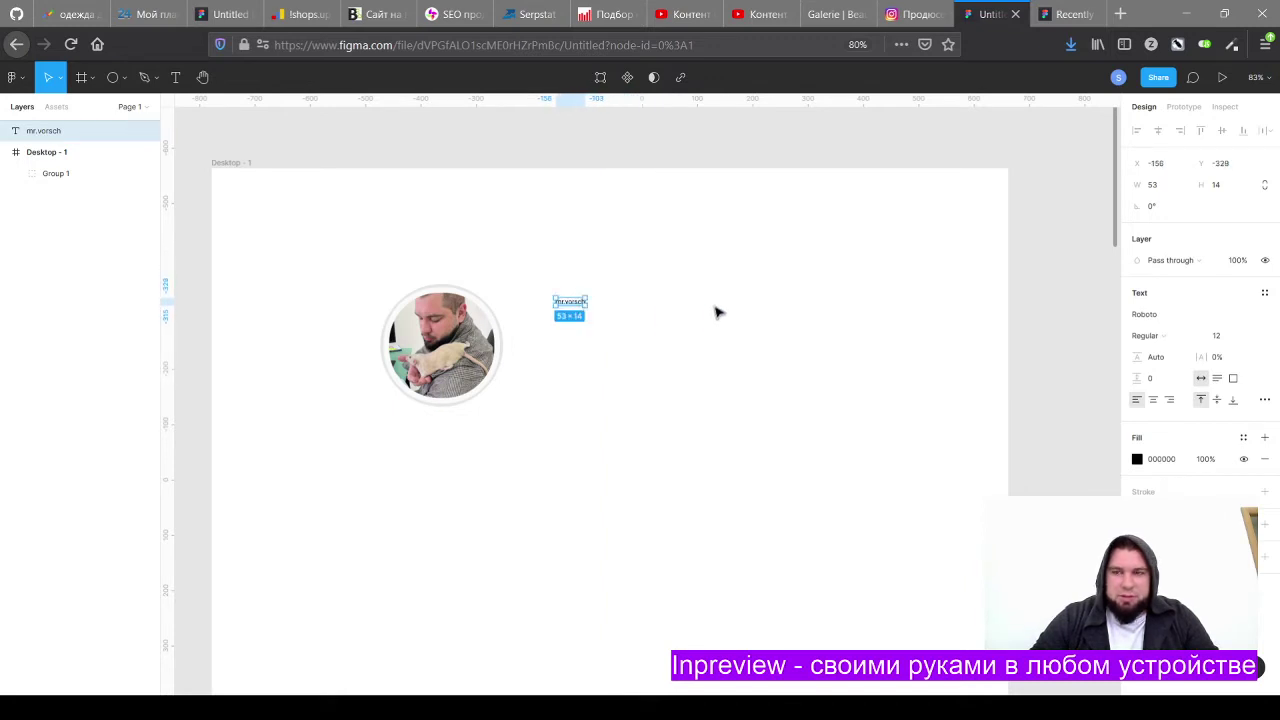
click(1085, 9)
click(915, 12)
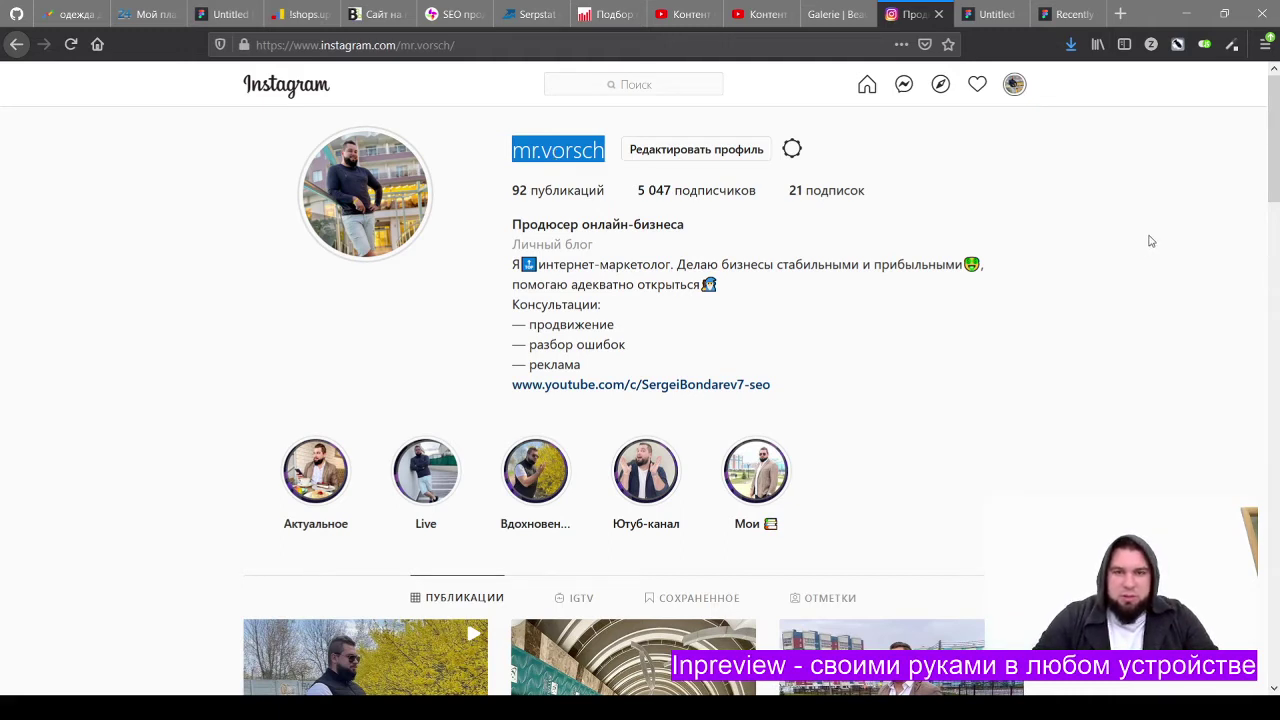
click(530, 14)
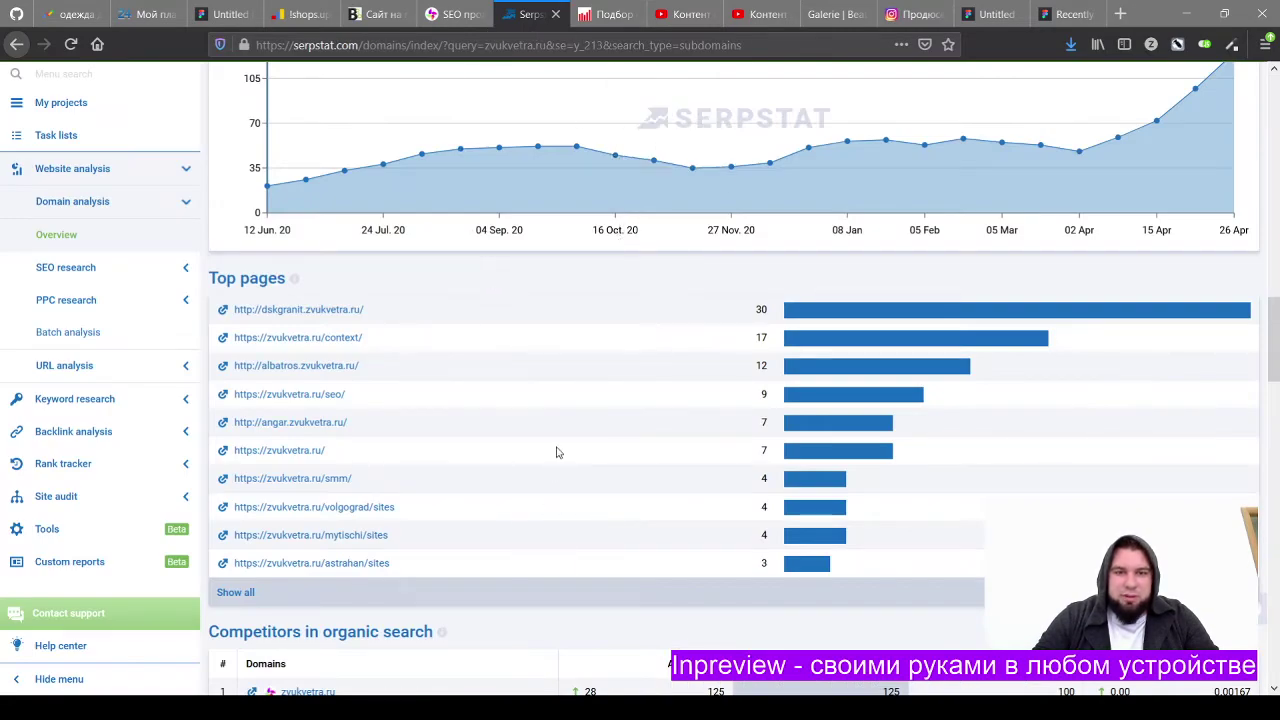
key(F12)
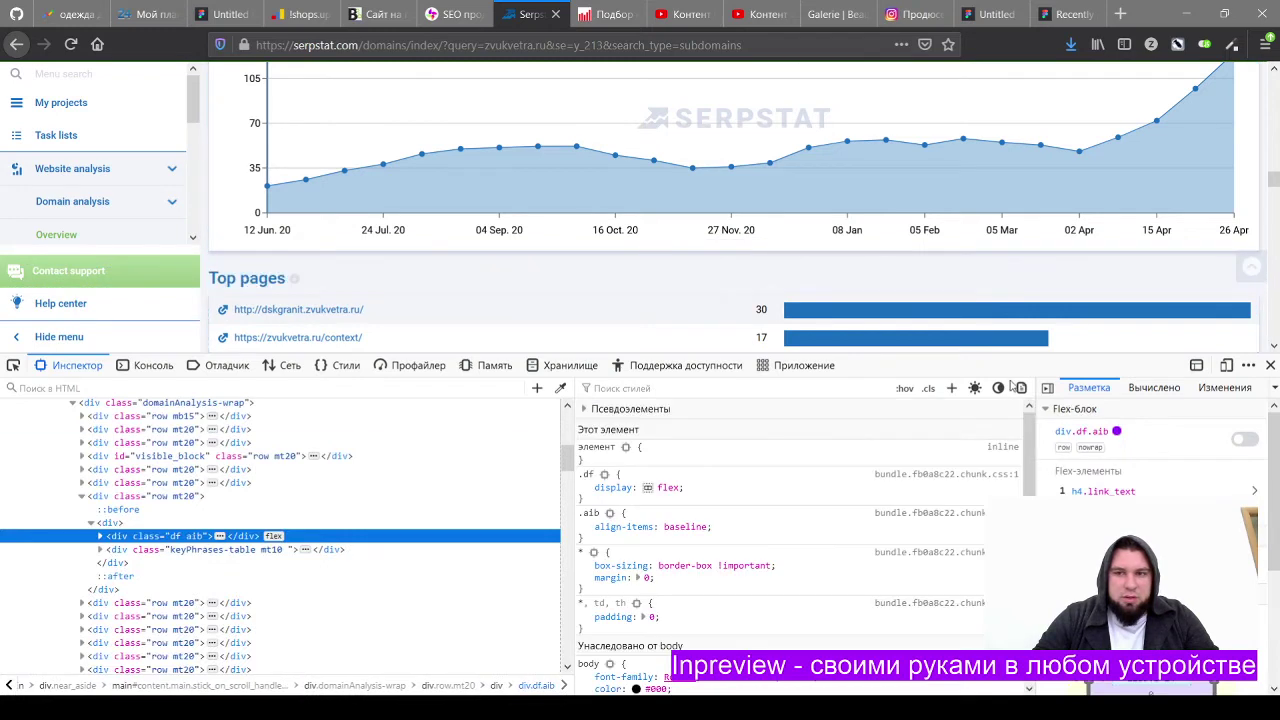
click(1269, 366)
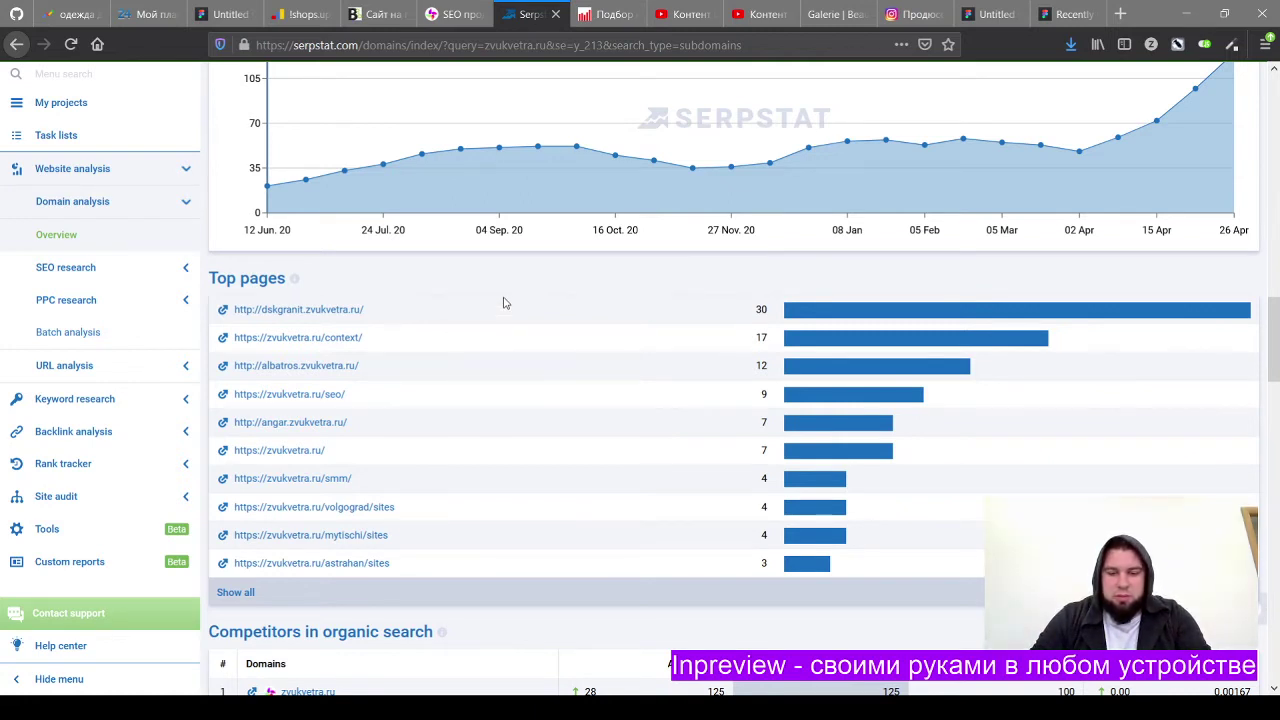
key(F12)
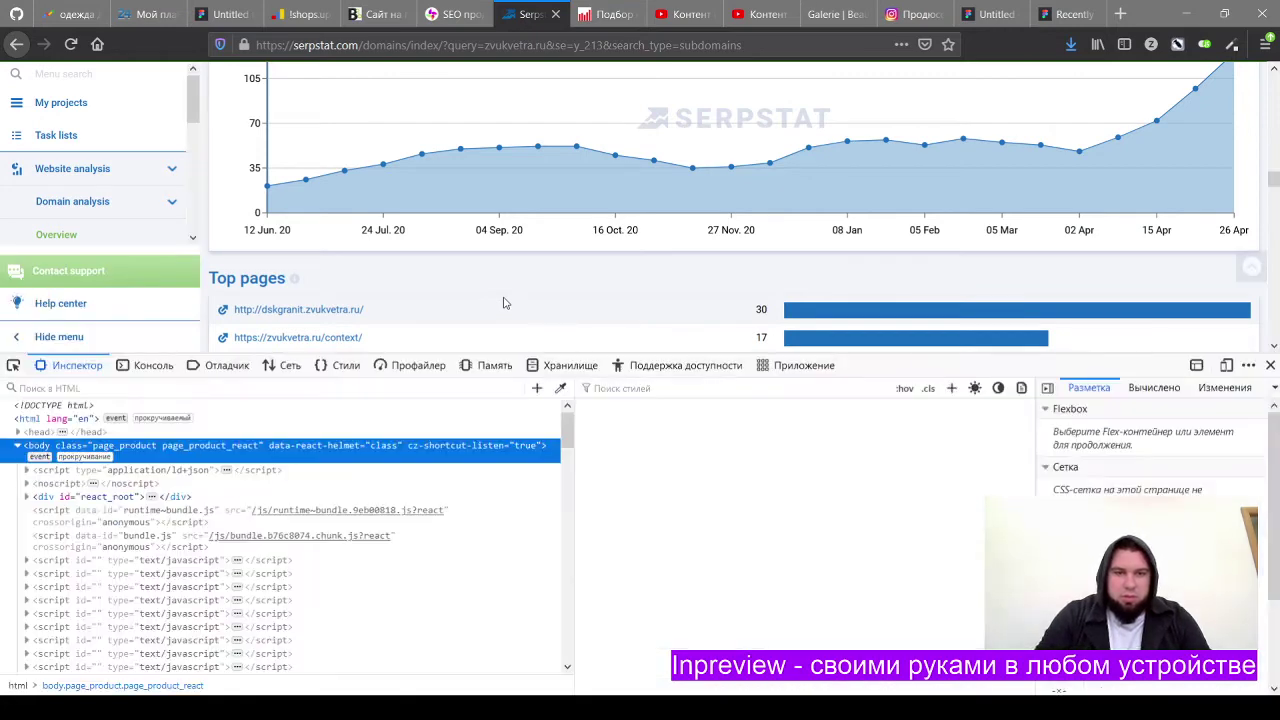
key(F12)
Step: Switch to the Instagram profile and inspect the username heading's styles with the browser's element inspector
click(912, 13)
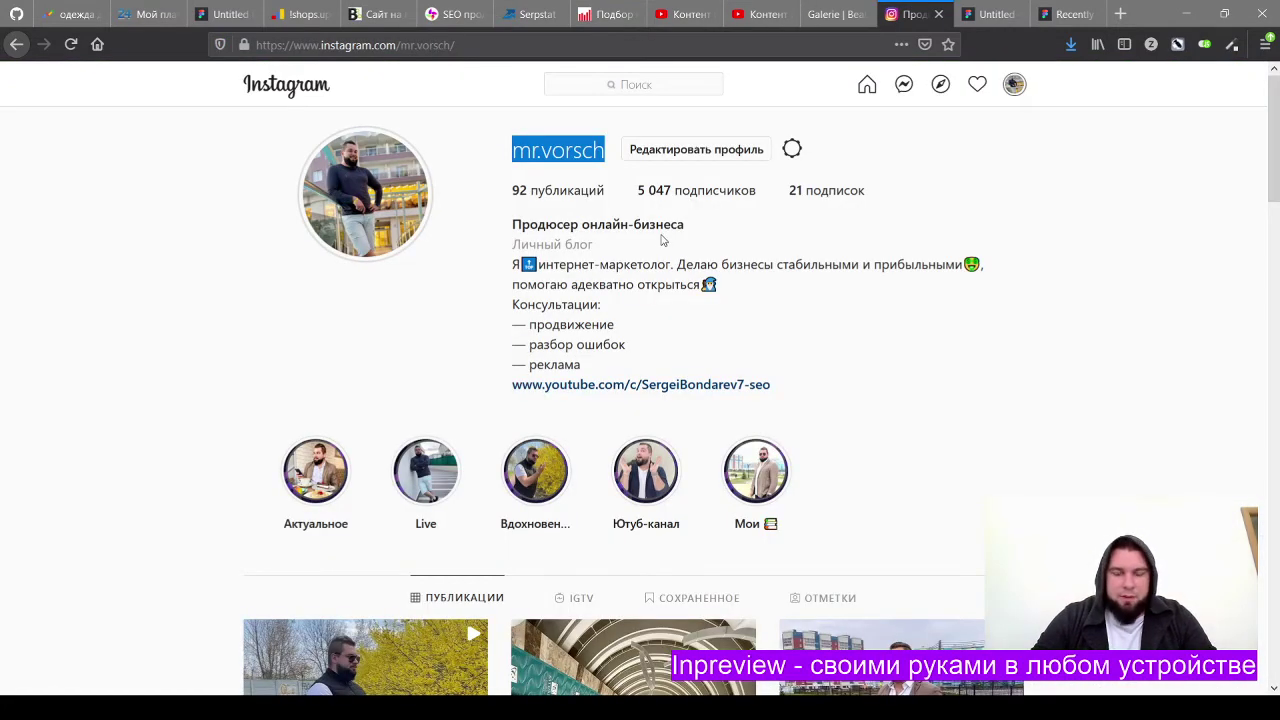
key(F12)
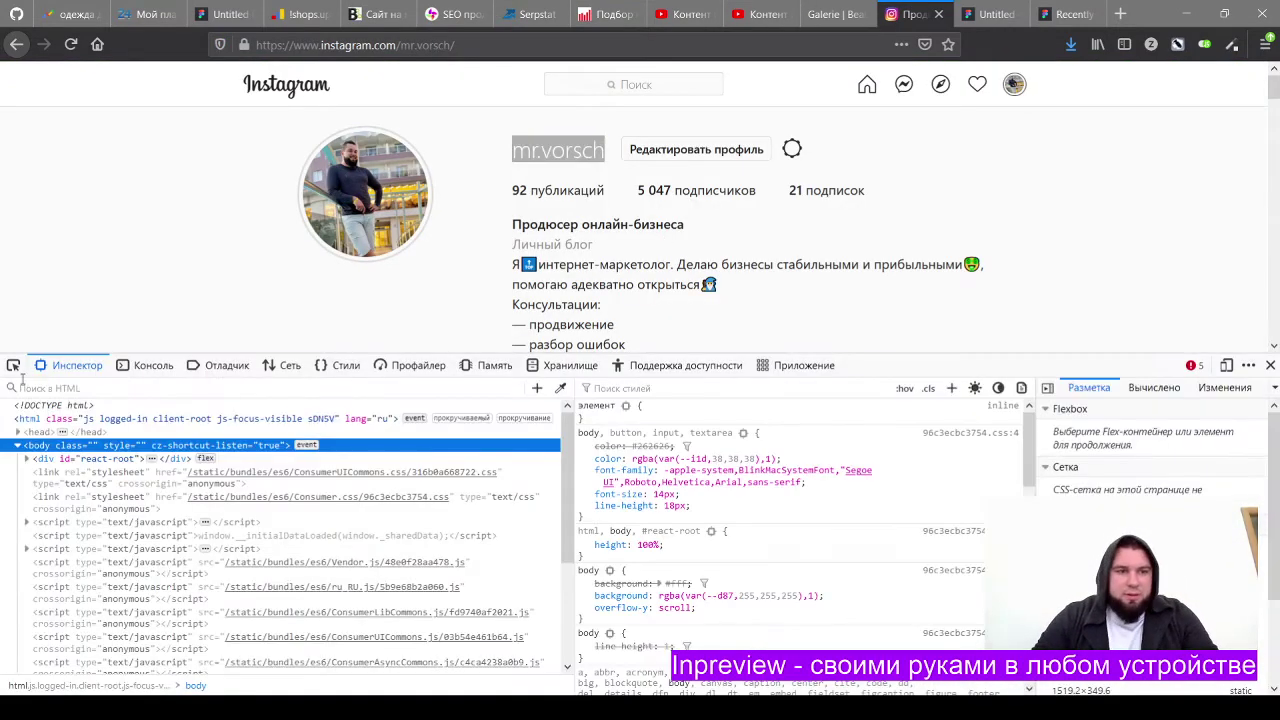
click(13, 364)
click(557, 149)
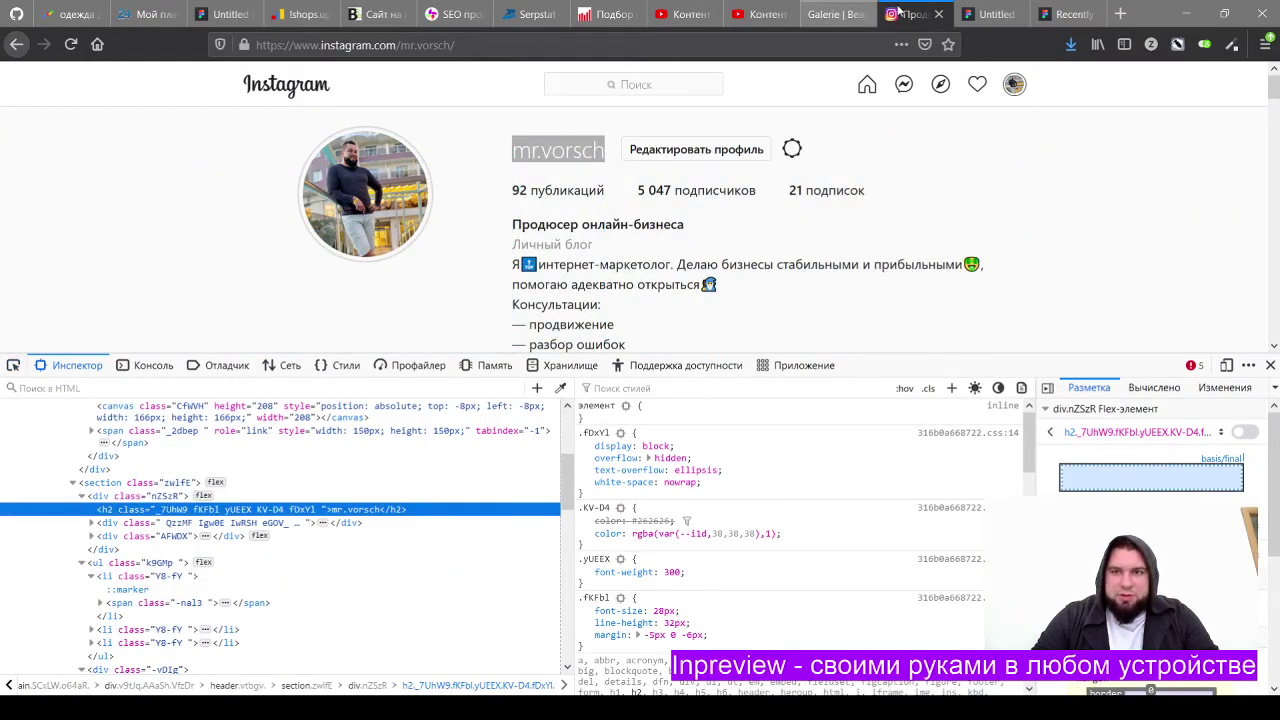
Step: Set the username text's font size to 28 in the Figma design
click(993, 14)
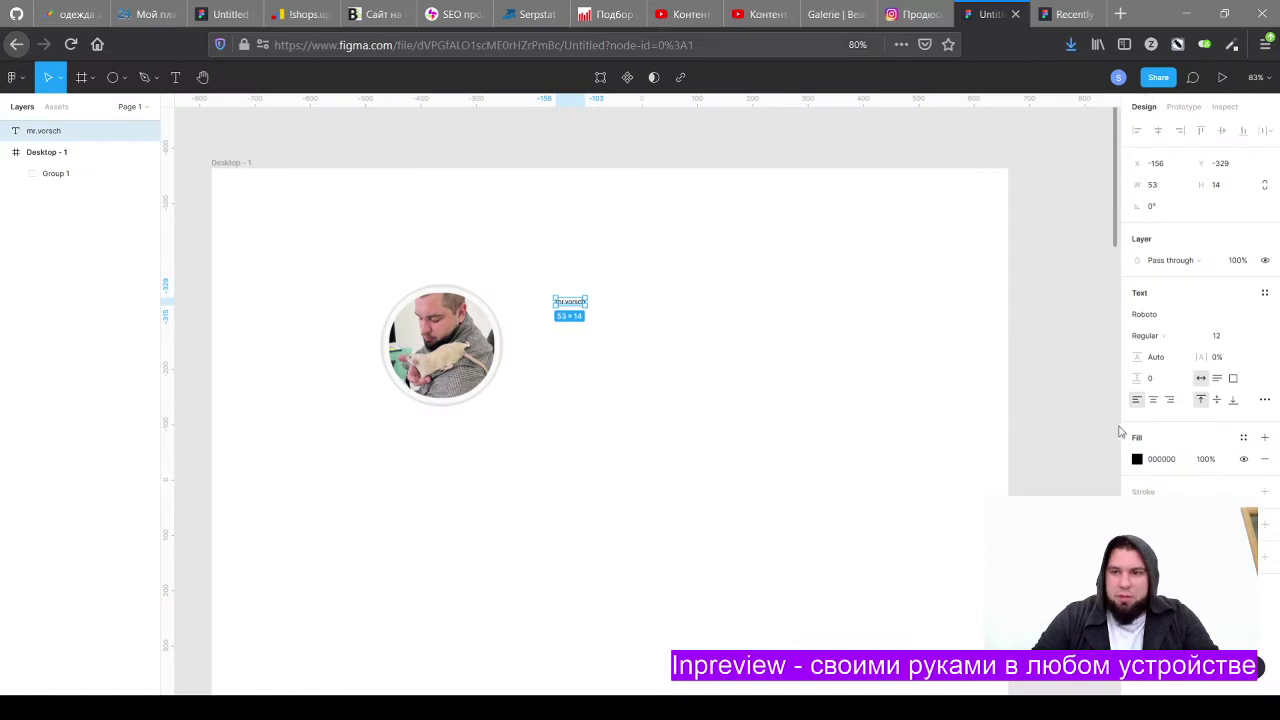
click(1219, 337)
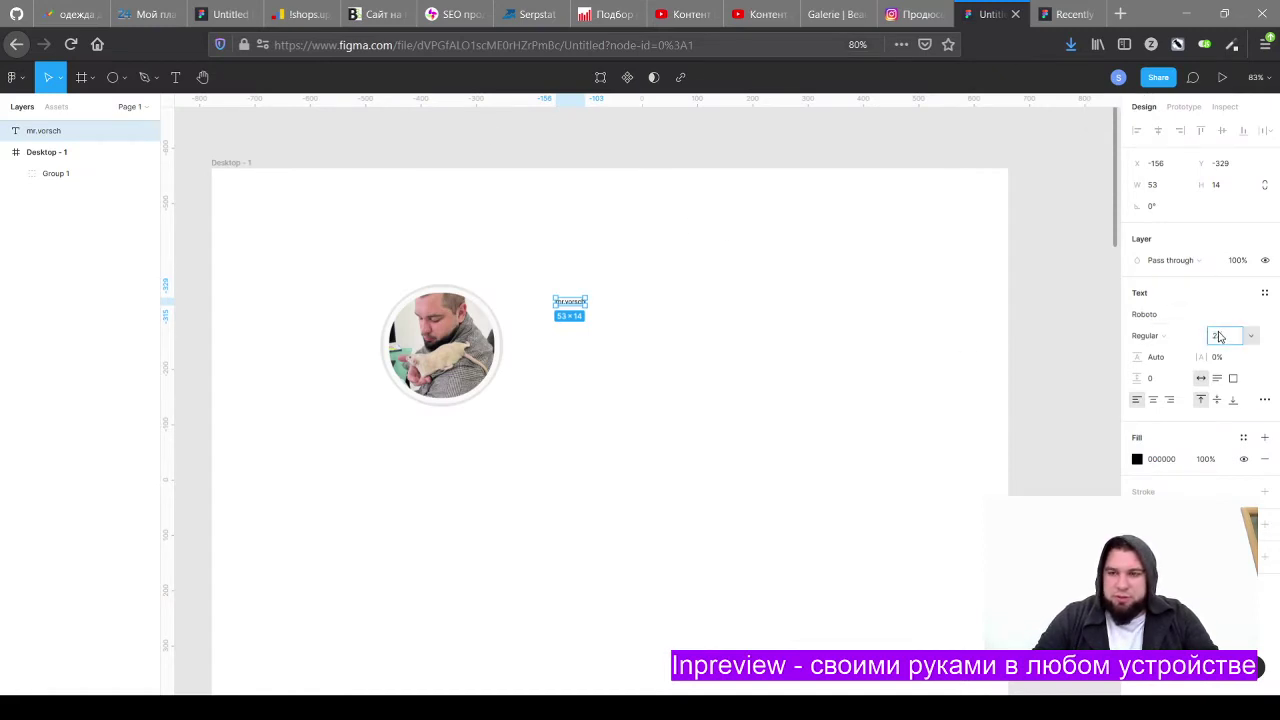
text(28)
key(Return)
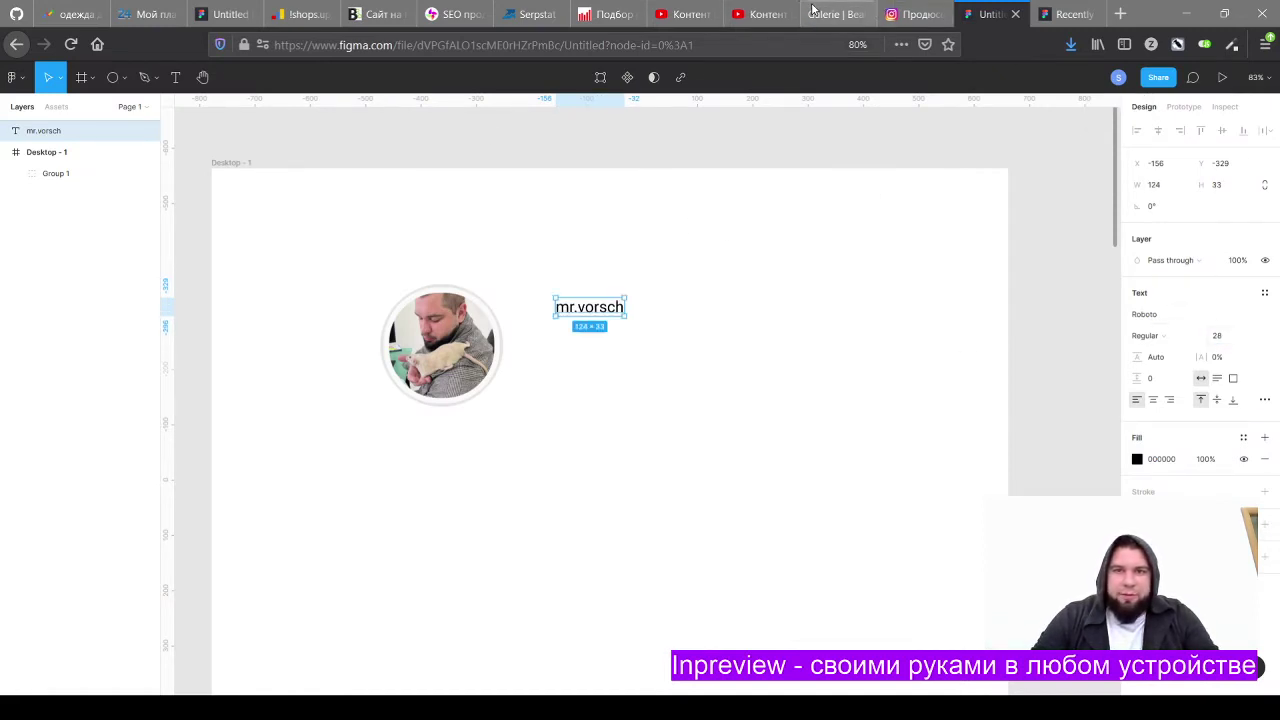
Step: Close the Beautiful Views gallery page and look up the line height of Instagram's username heading in the inspector
click(836, 12)
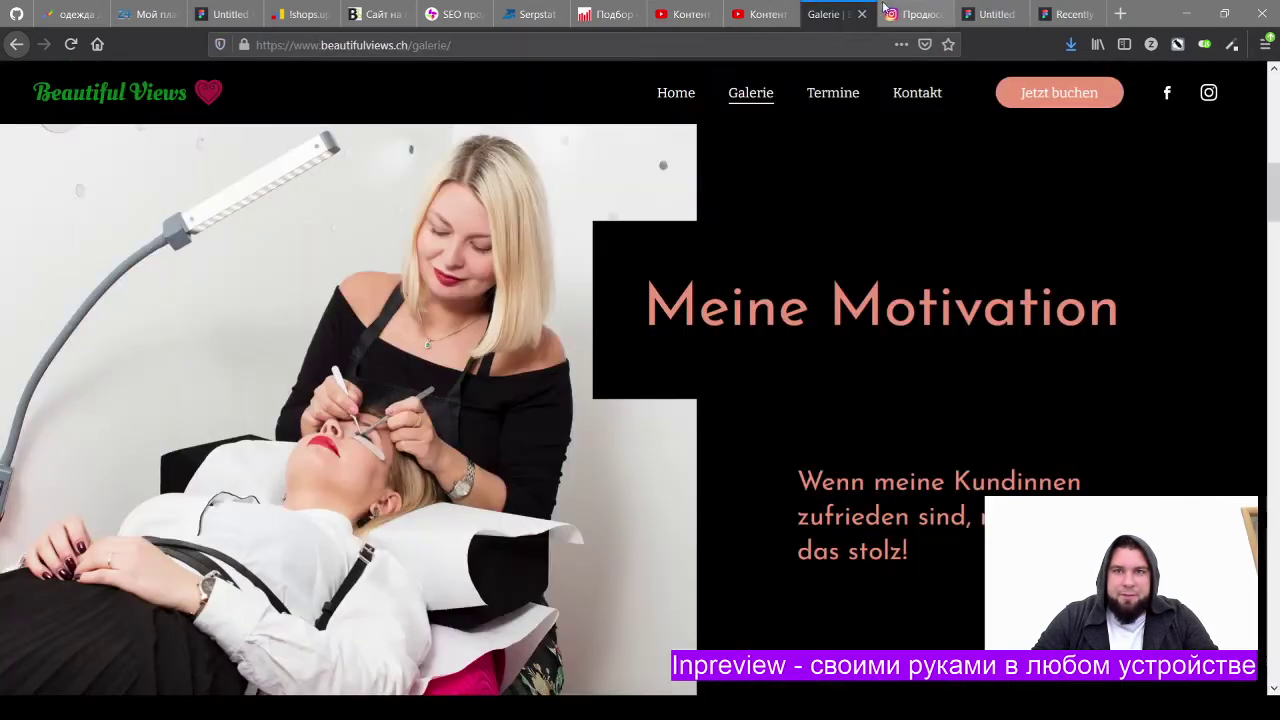
click(863, 14)
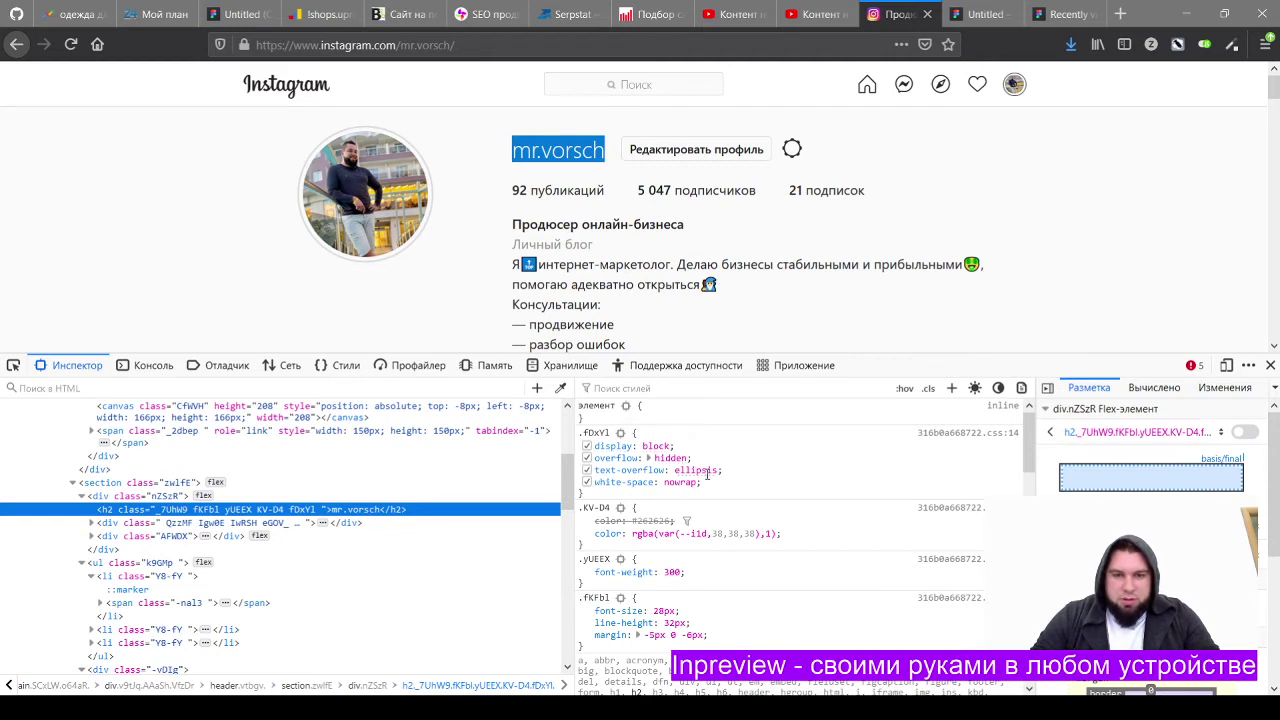
scroll(706, 482, down, 3)
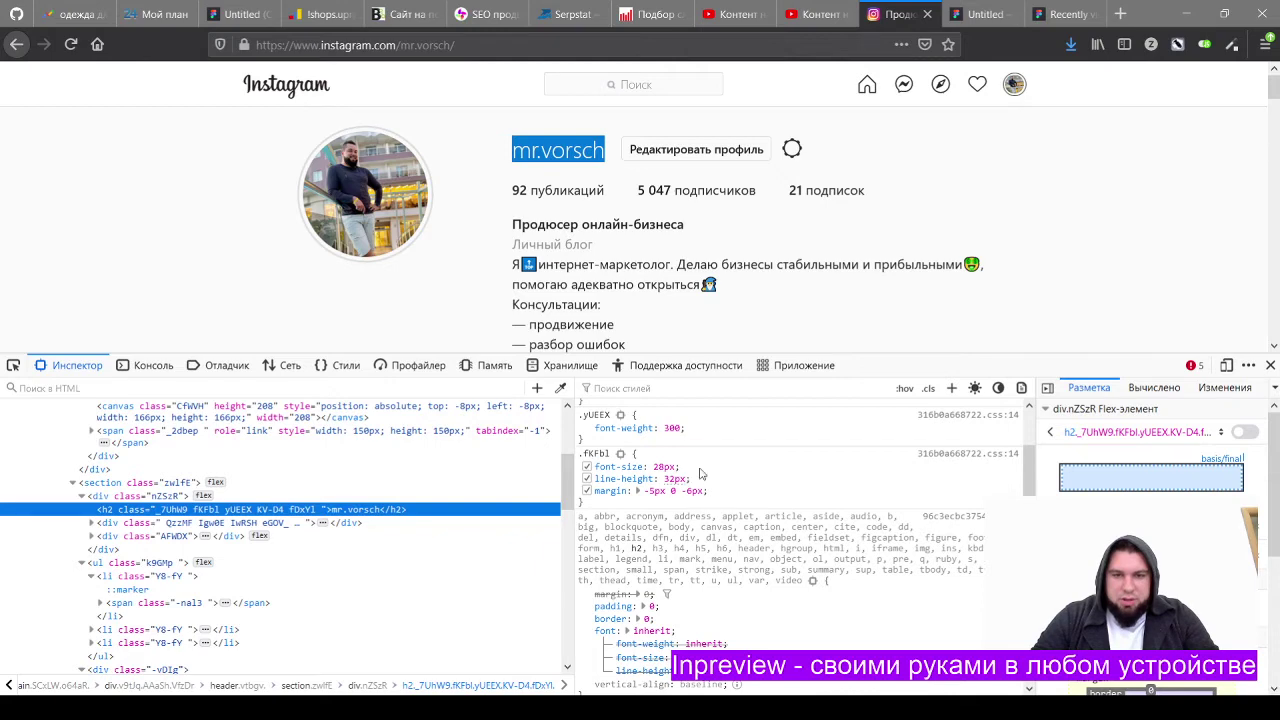
Step: Set the username text's line height to 32 in the Figma design
click(1062, 14)
click(990, 14)
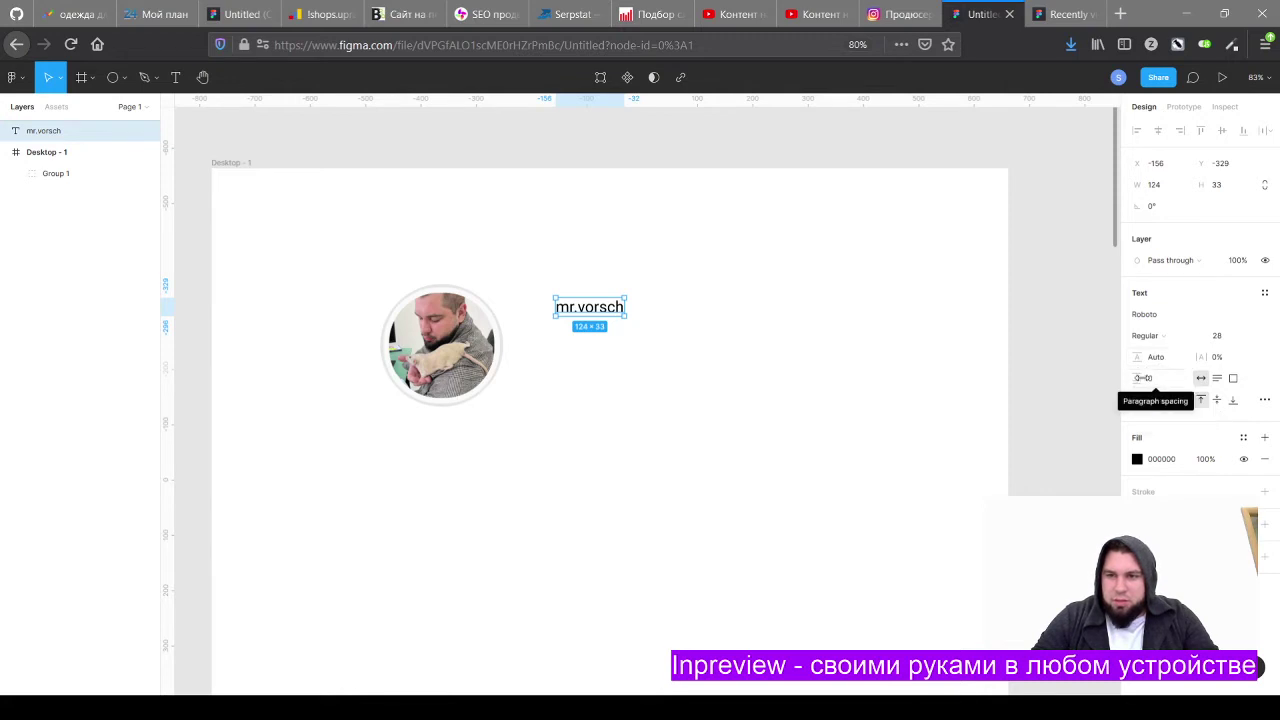
click(1155, 363)
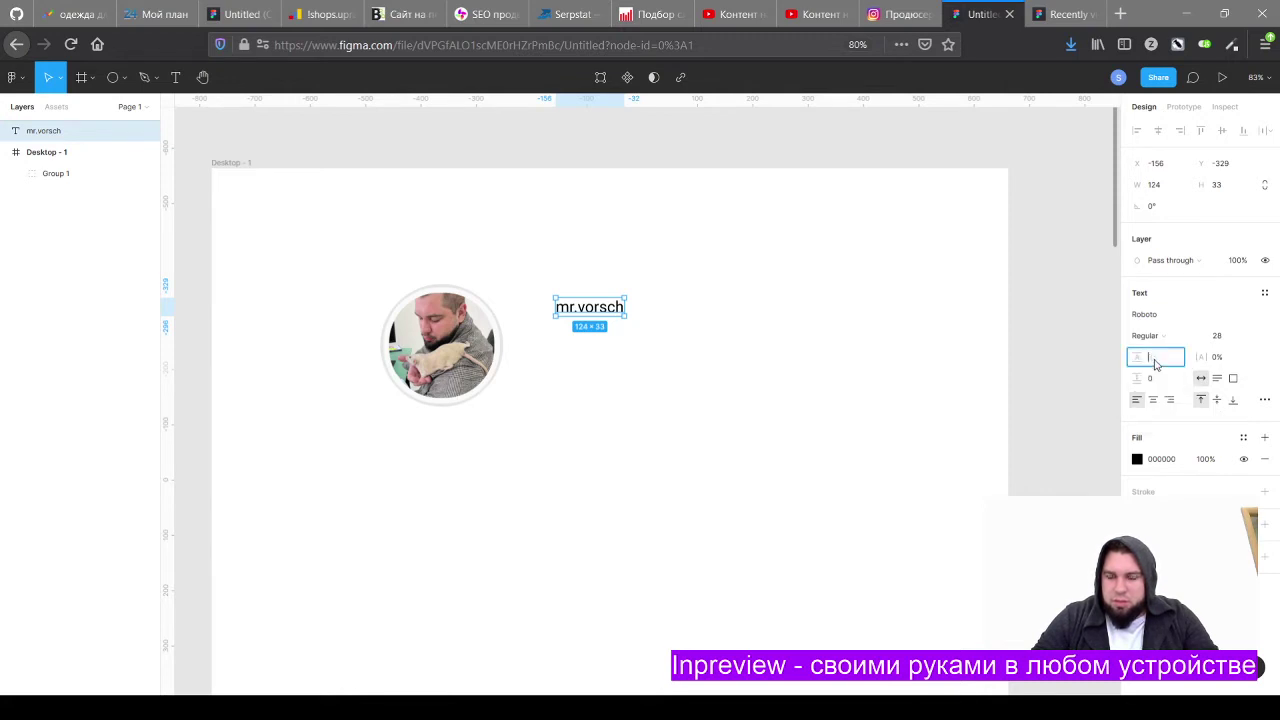
text(32)
key(Return)
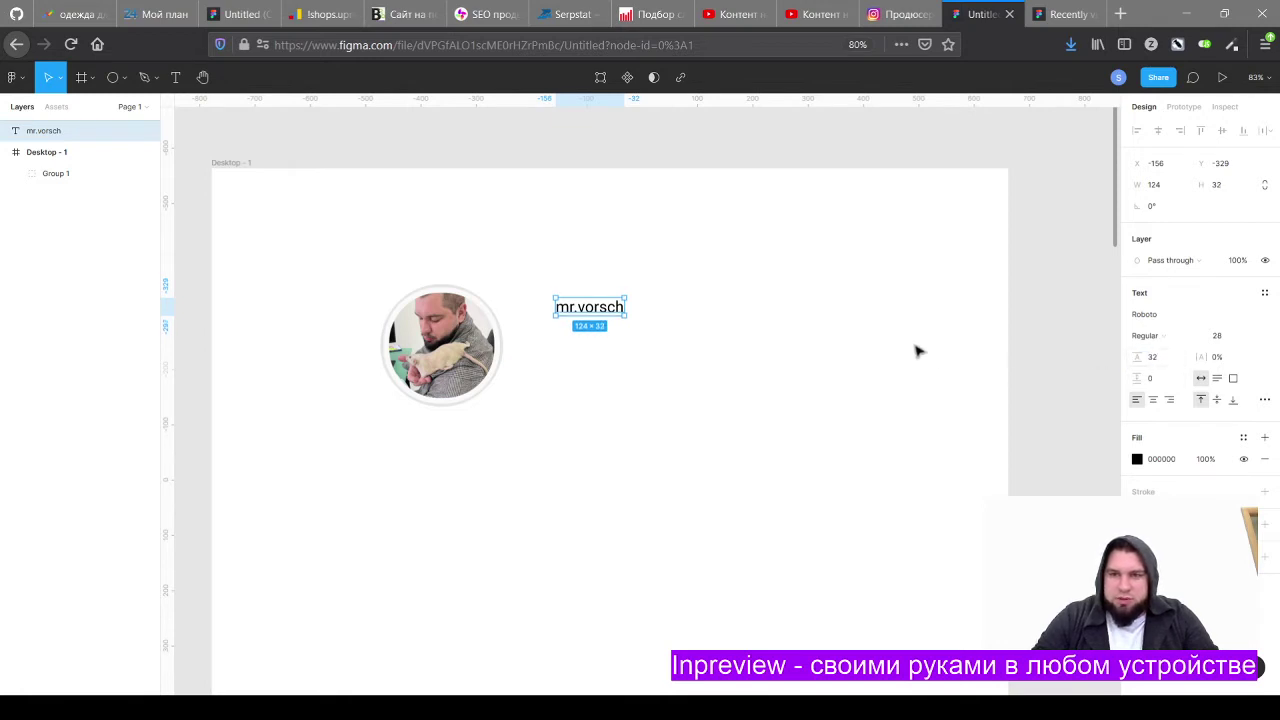
Step: Examine the username heading's margin and inherited font-family rules in Instagram's styles, comparing them with the text settings in Figma
click(897, 14)
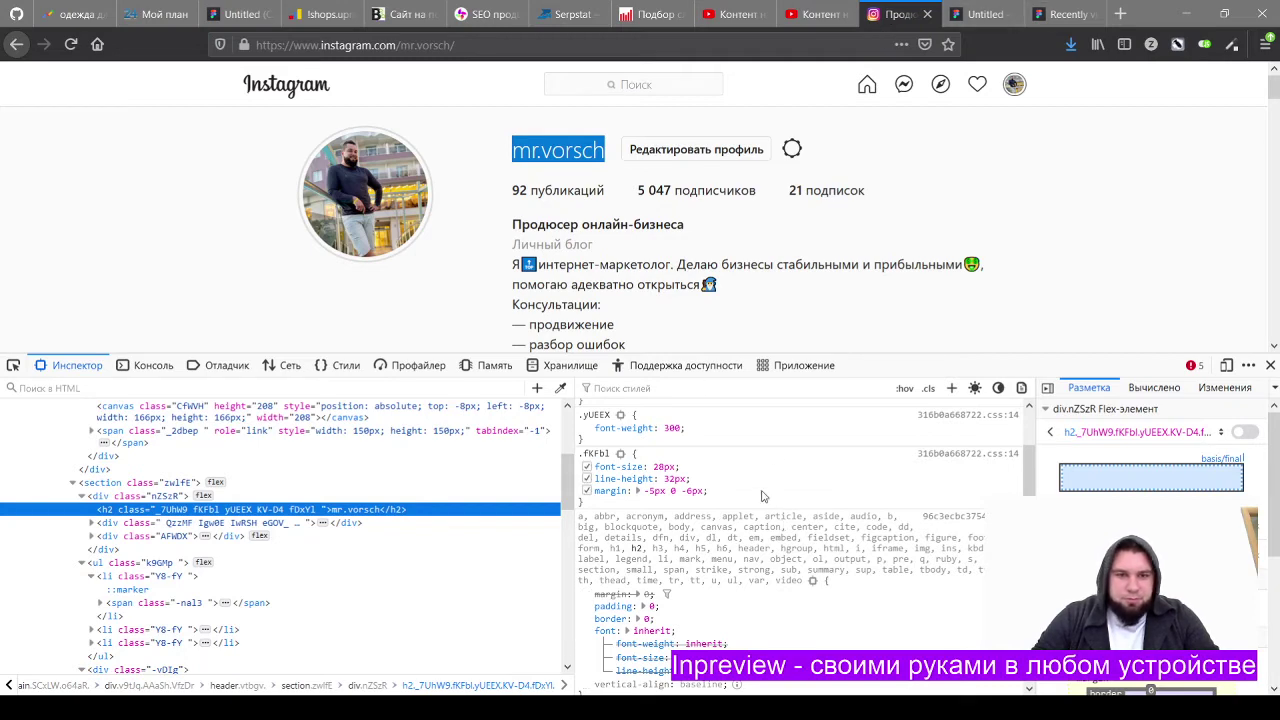
scroll(726, 485, down, 5)
scroll(726, 484, up, 5)
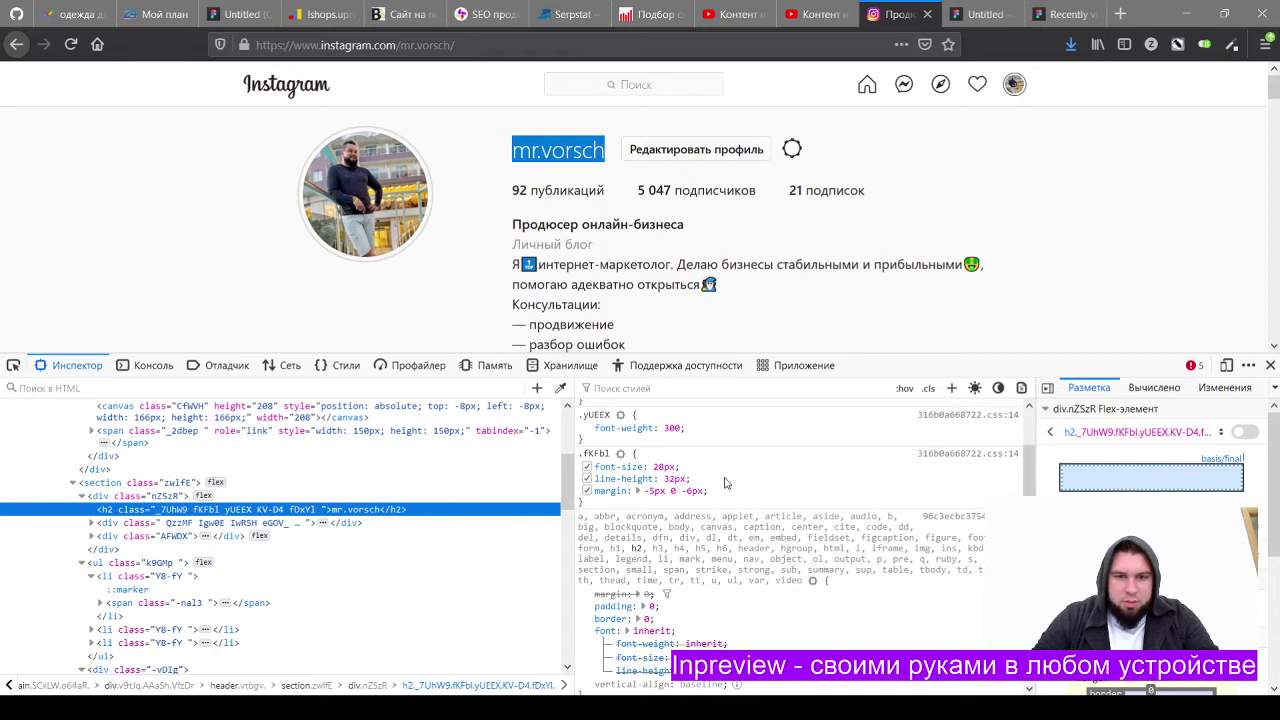
click(988, 14)
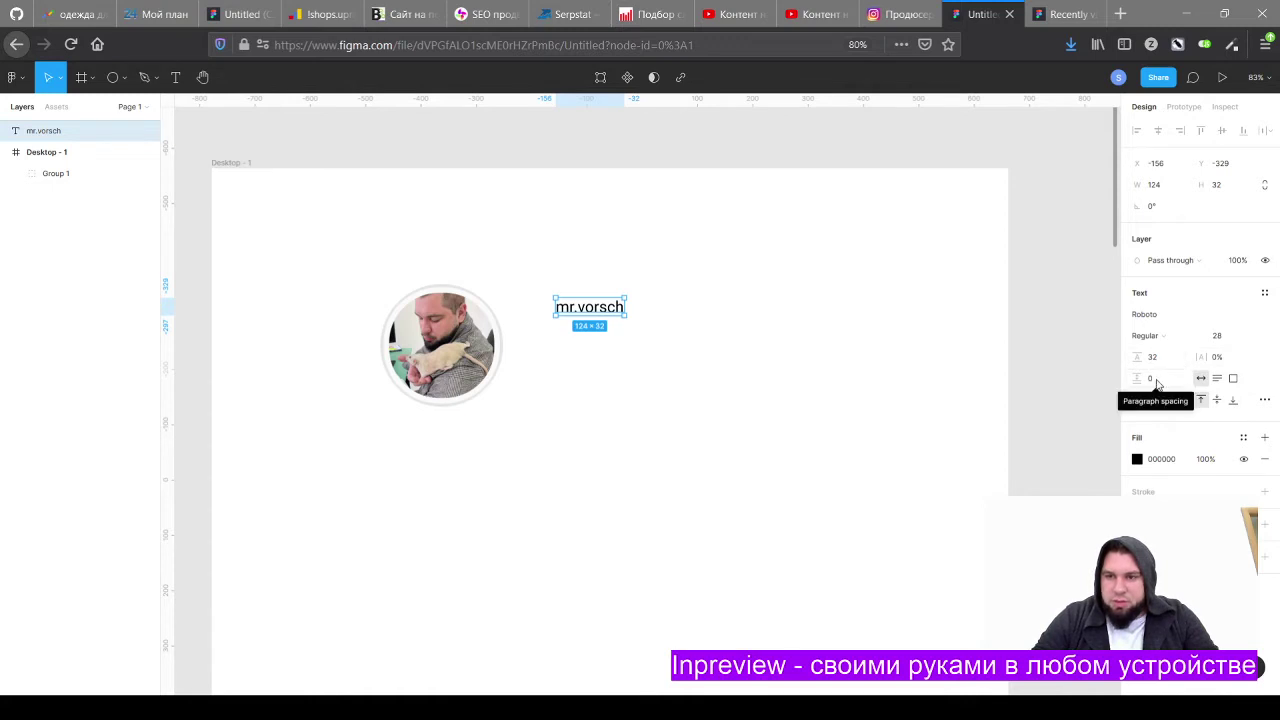
click(900, 14)
scroll(754, 505, down, 5)
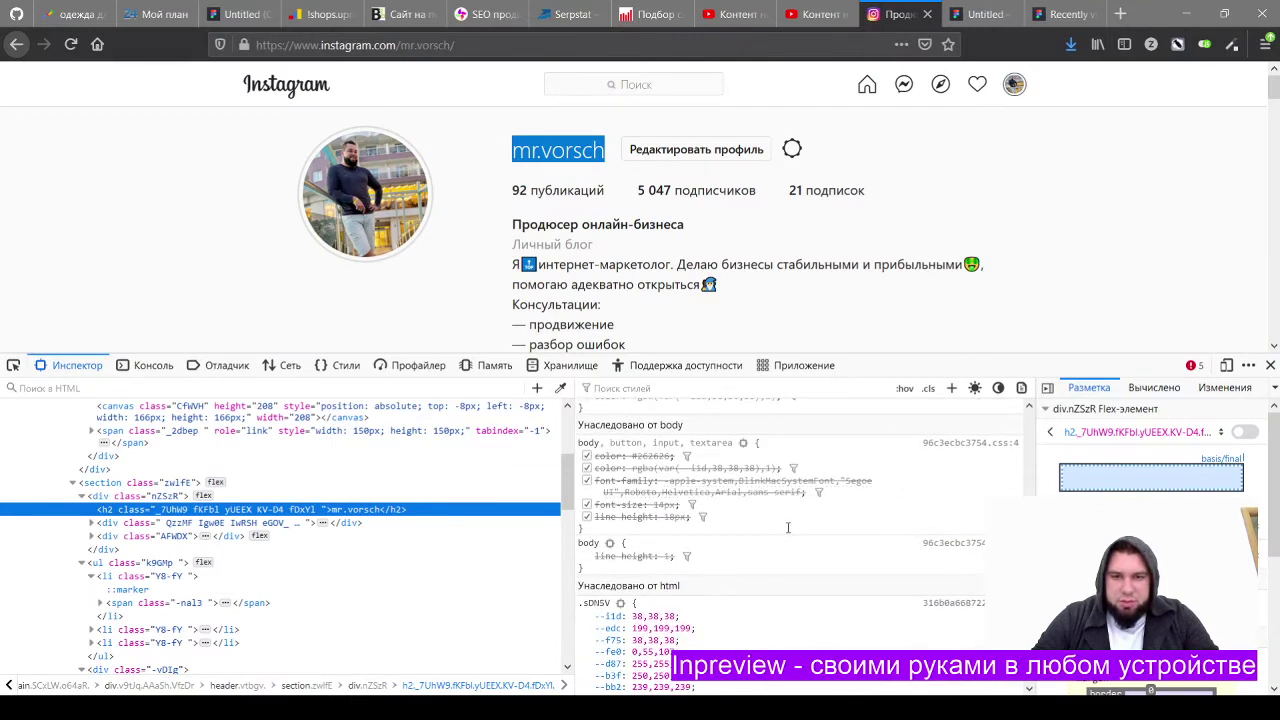
scroll(788, 527, down, 2)
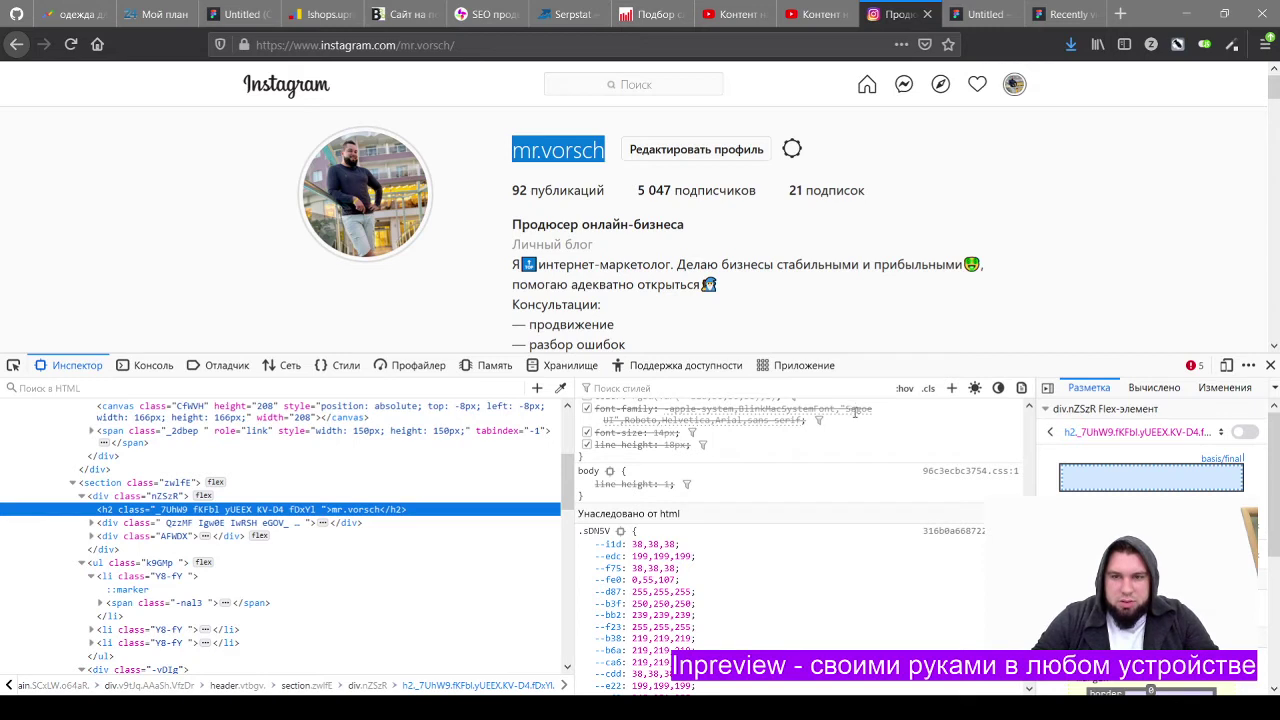
Step: Try a font starting with "Se" for the username text in Figma and restore Roboto
click(985, 14)
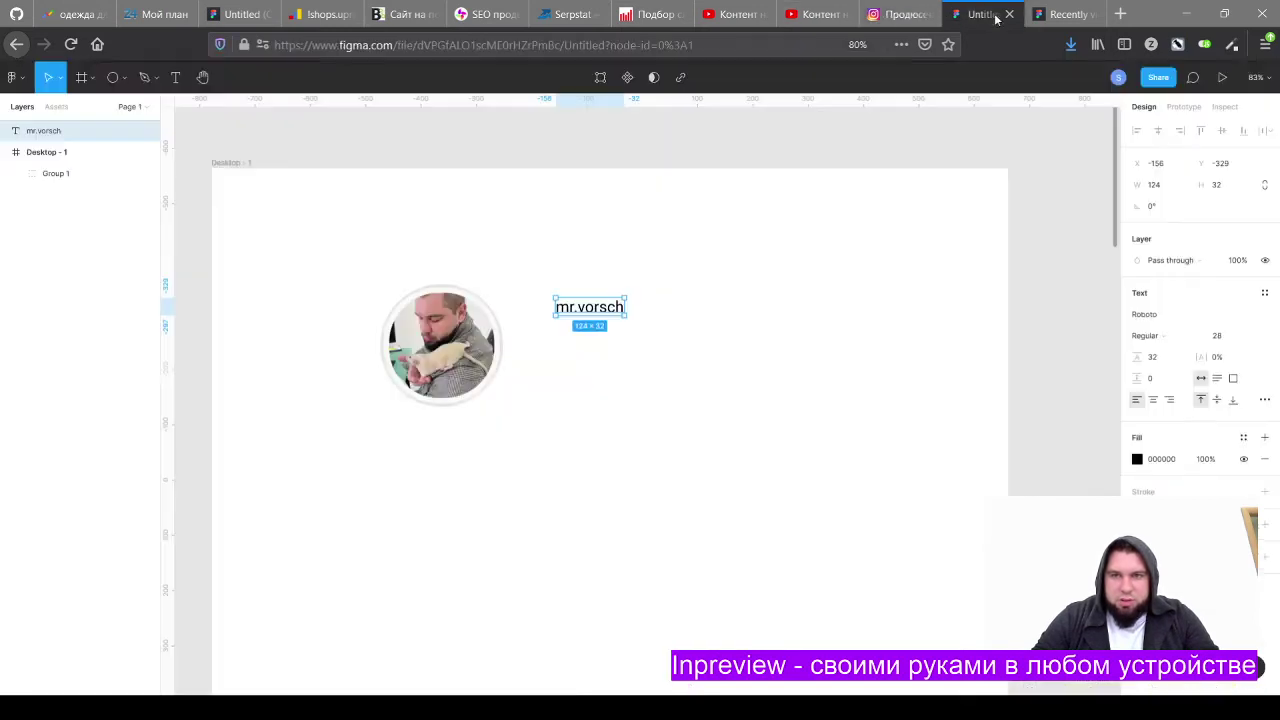
click(1174, 320)
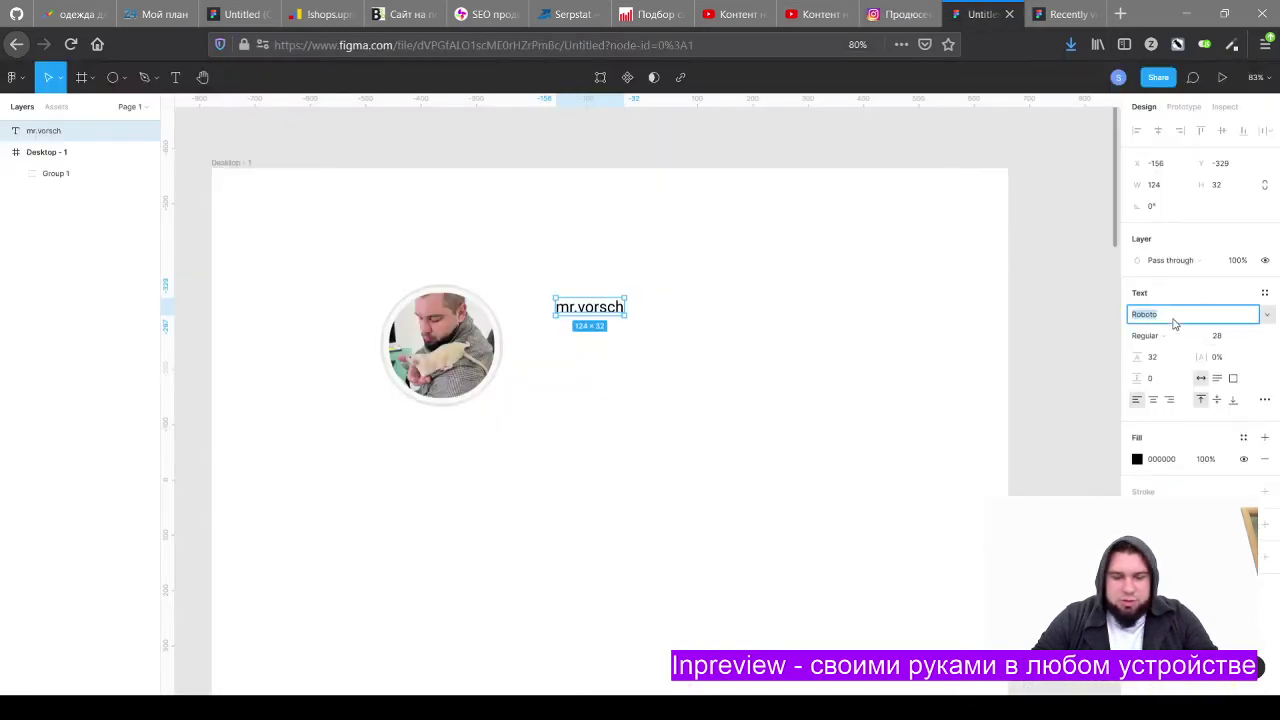
text(Se)
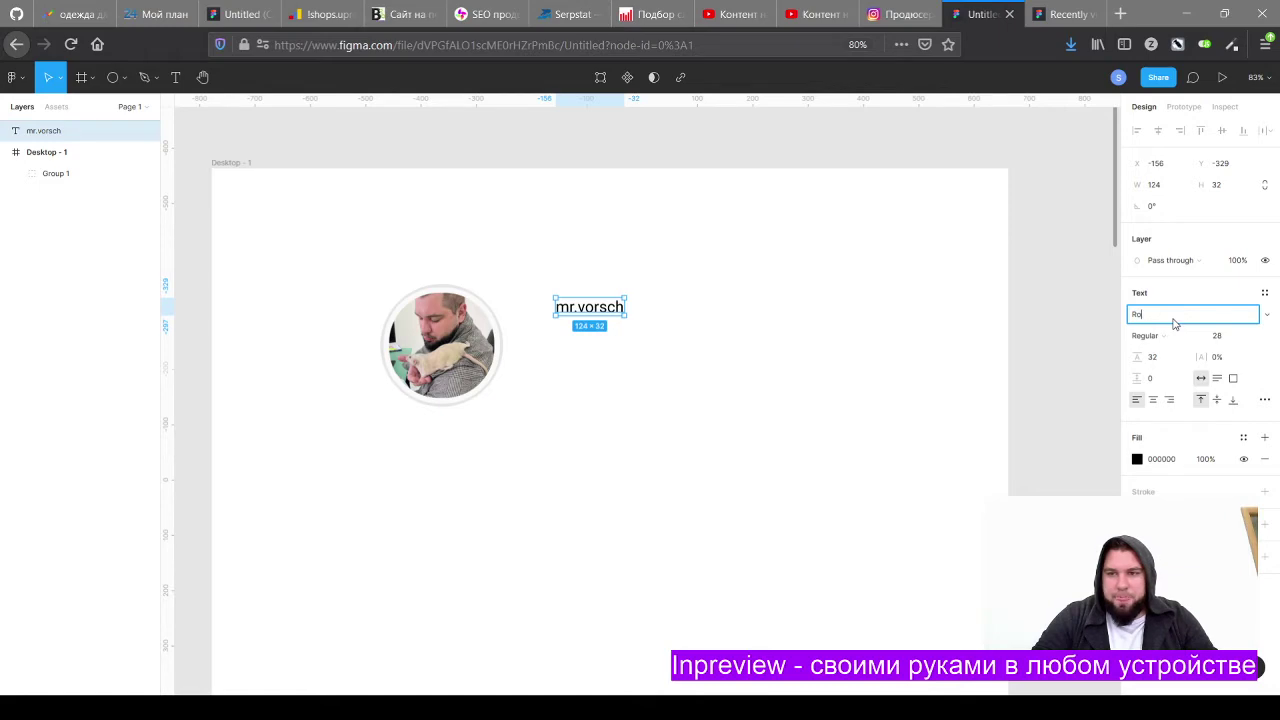
key(Return)
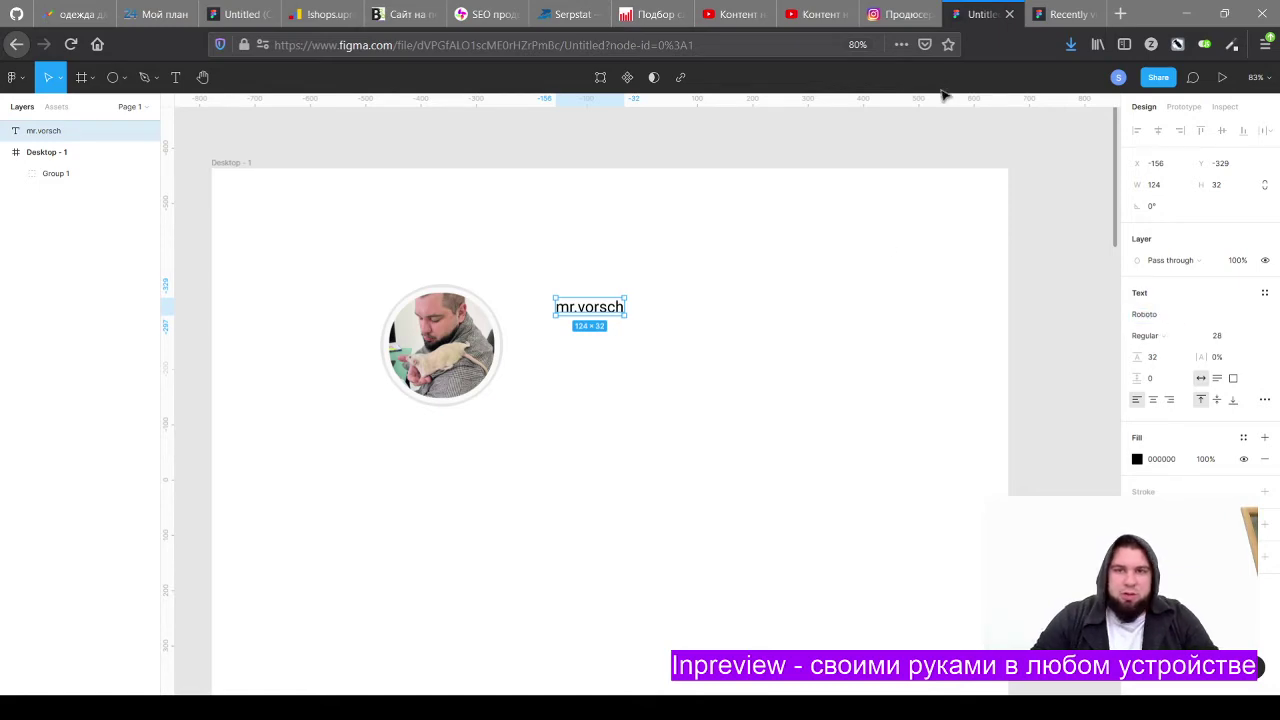
click(1053, 10)
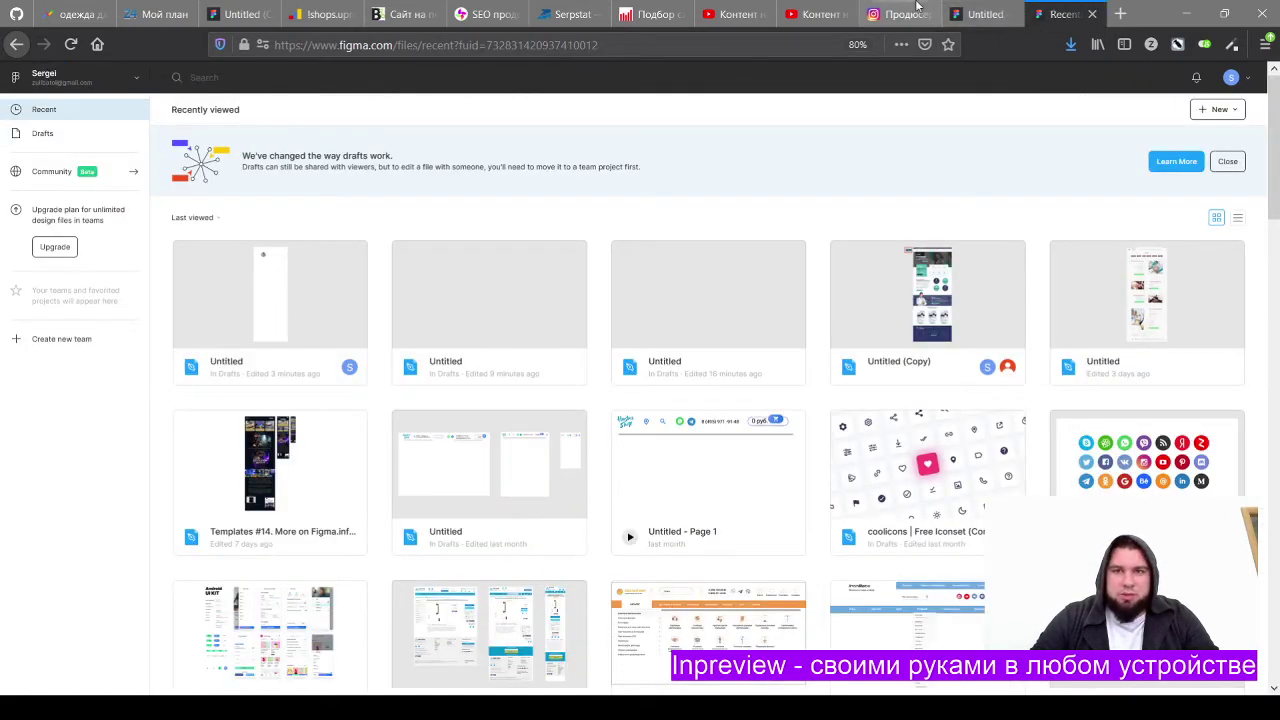
click(870, 12)
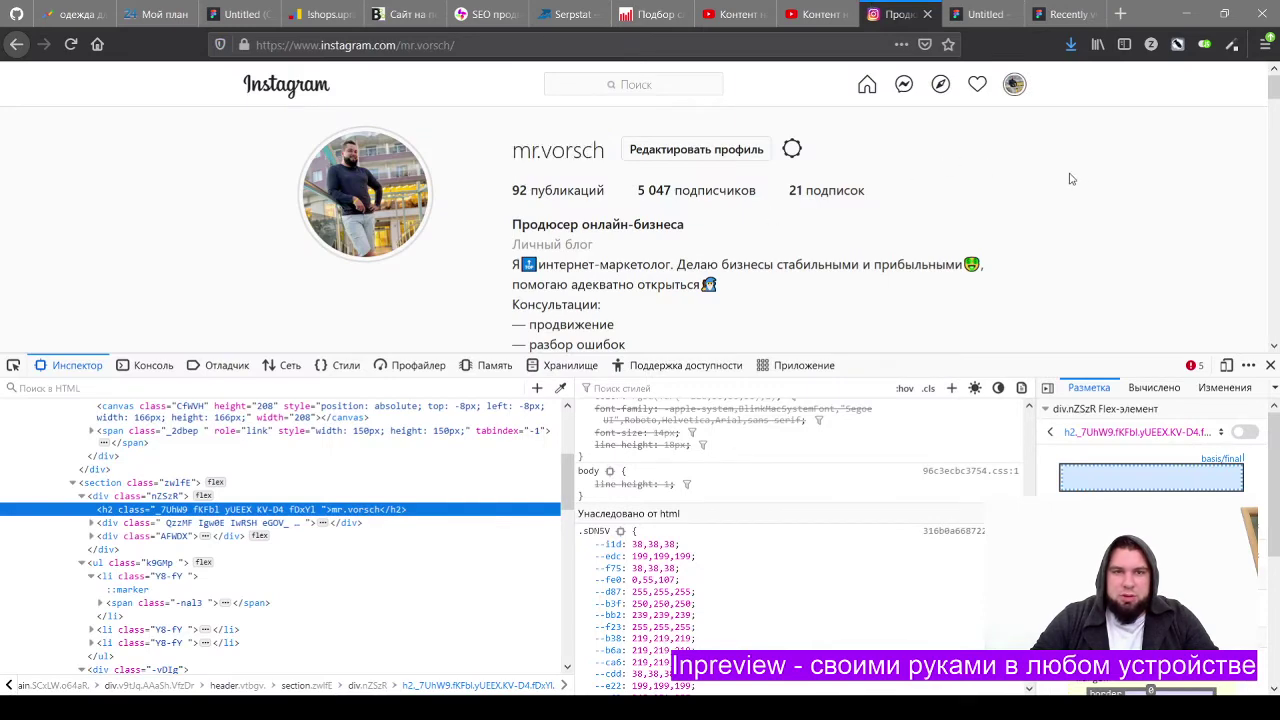
click(1062, 13)
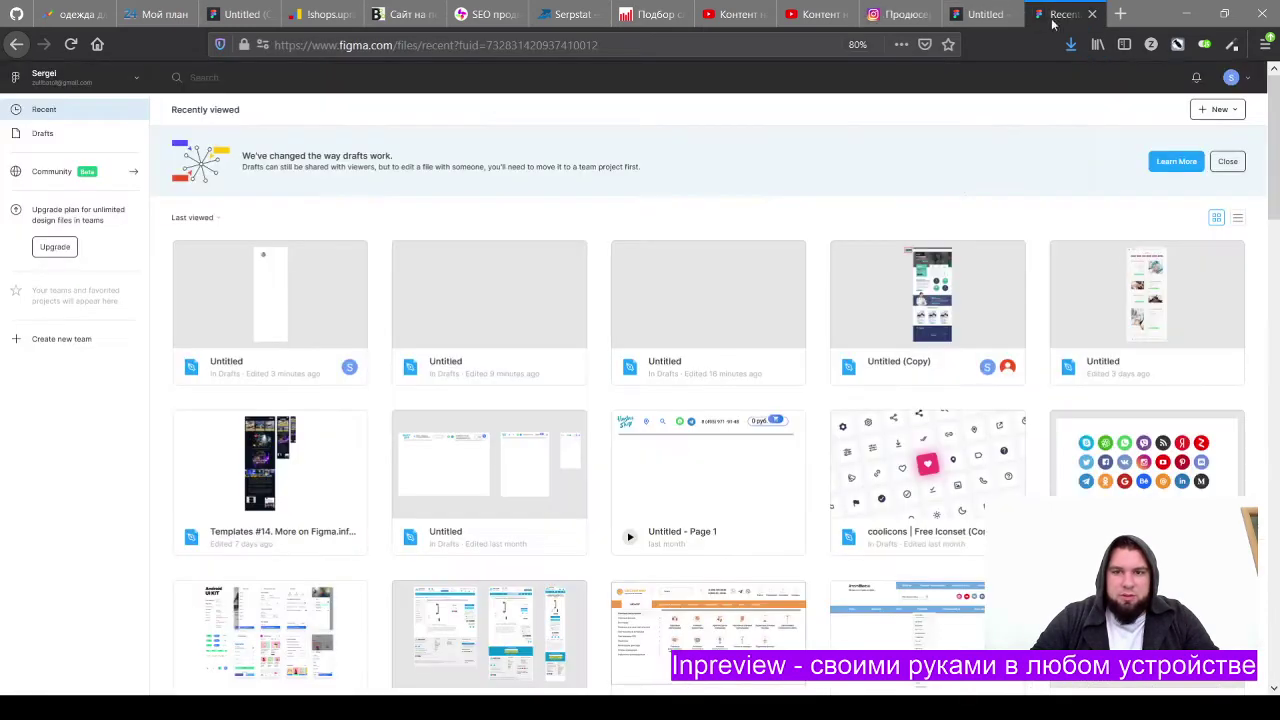
click(1001, 9)
click(595, 314)
drag(595, 314, 614, 314)
Step: Check the avatar's placement on Instagram and move the avatar group in Figma to X 335, Y 211
click(897, 13)
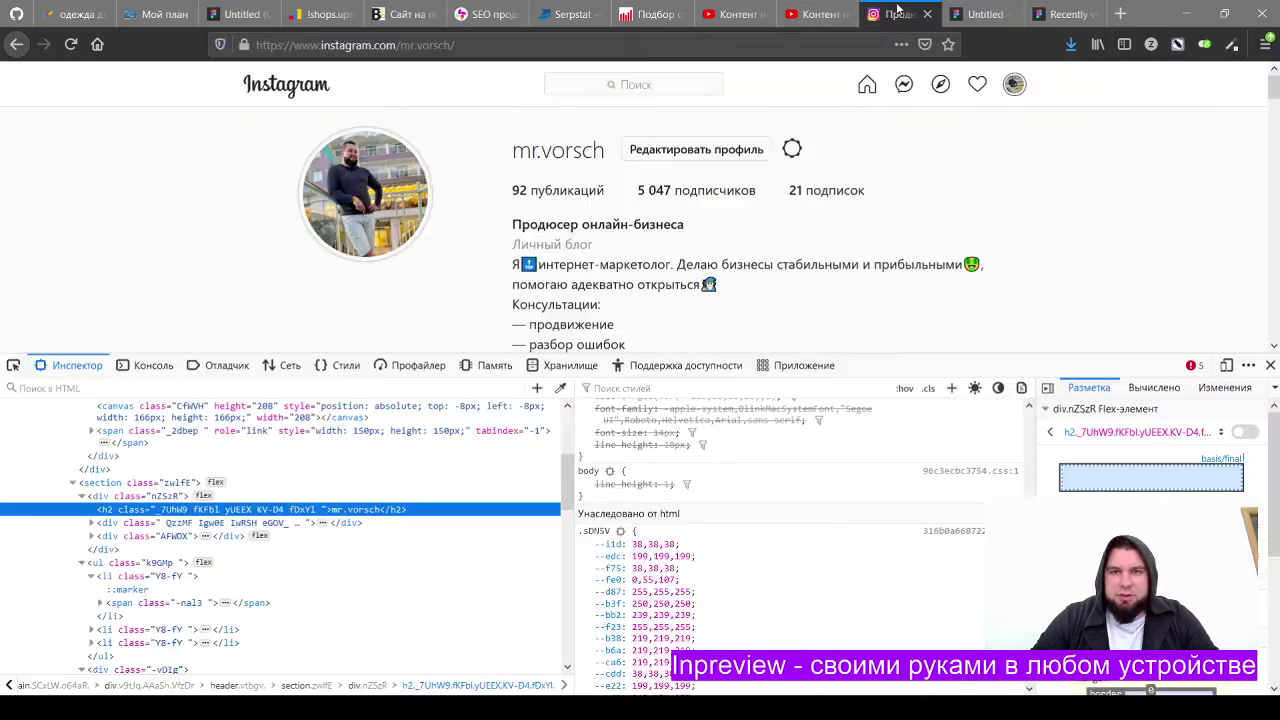
click(984, 12)
click(388, 382)
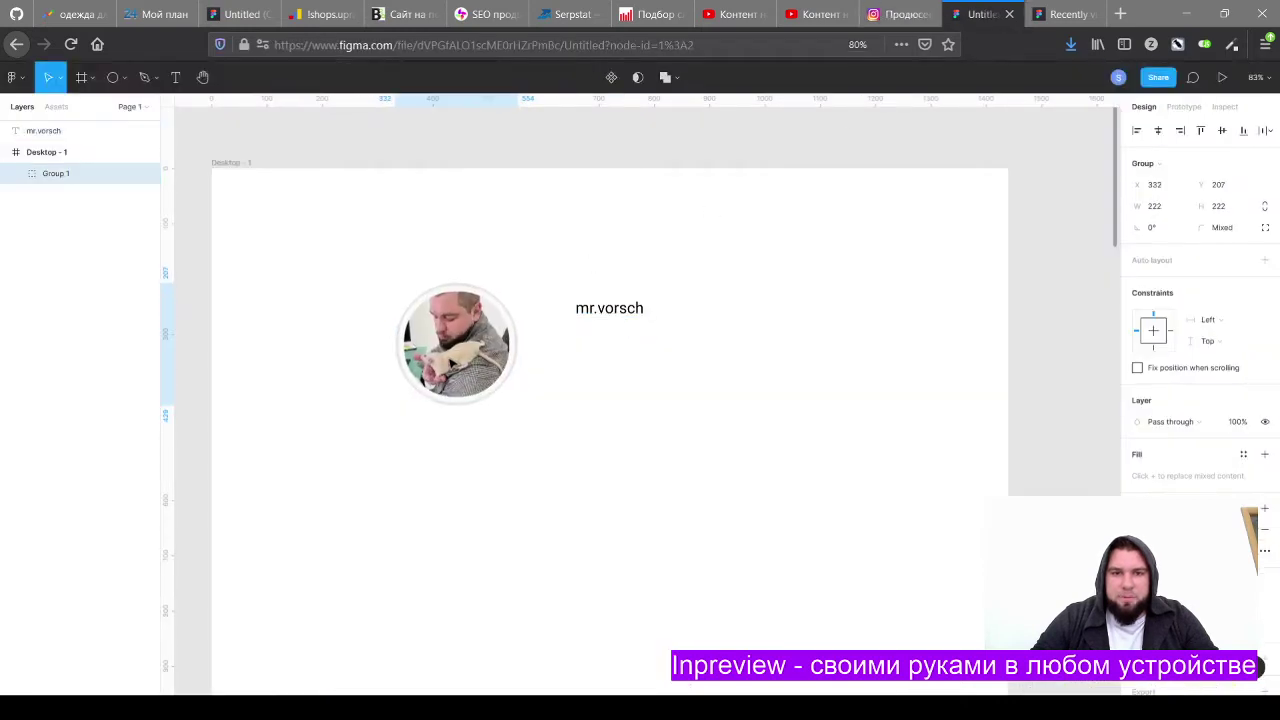
key(Right)
key(Right)
key(Right)
key(Down)
key(Down)
key(Down)
key(Down)
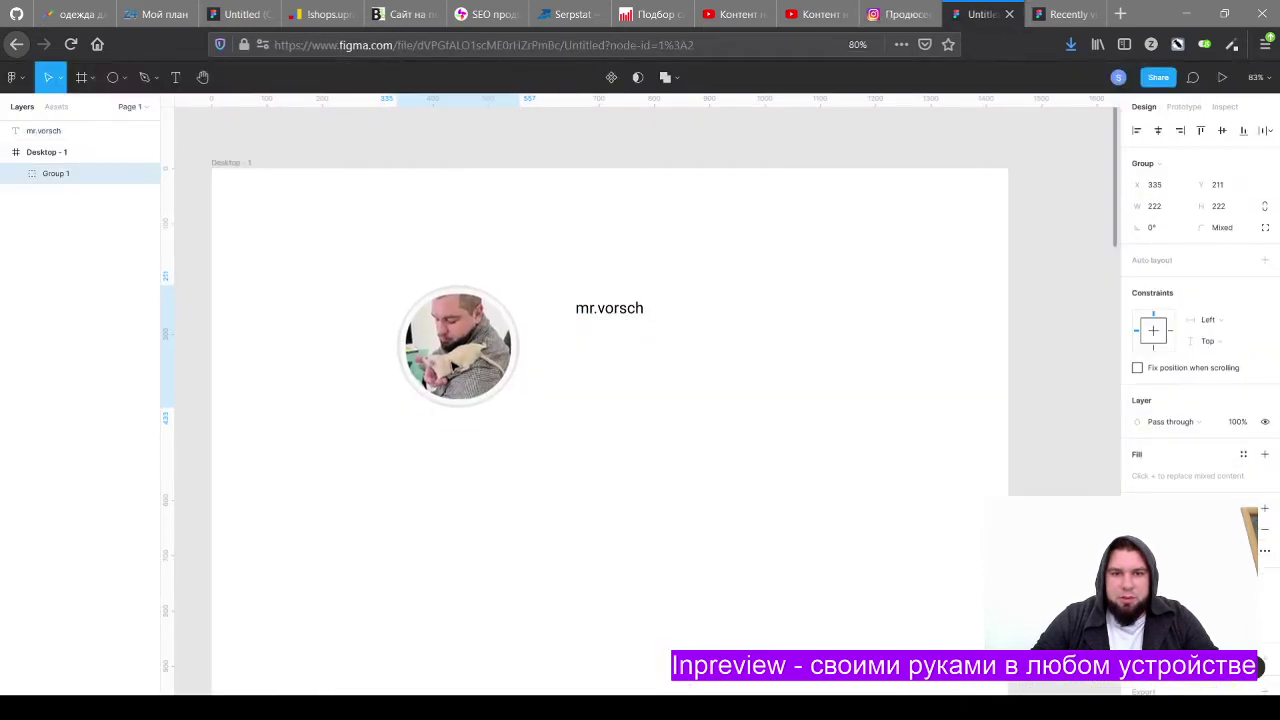
click(725, 323)
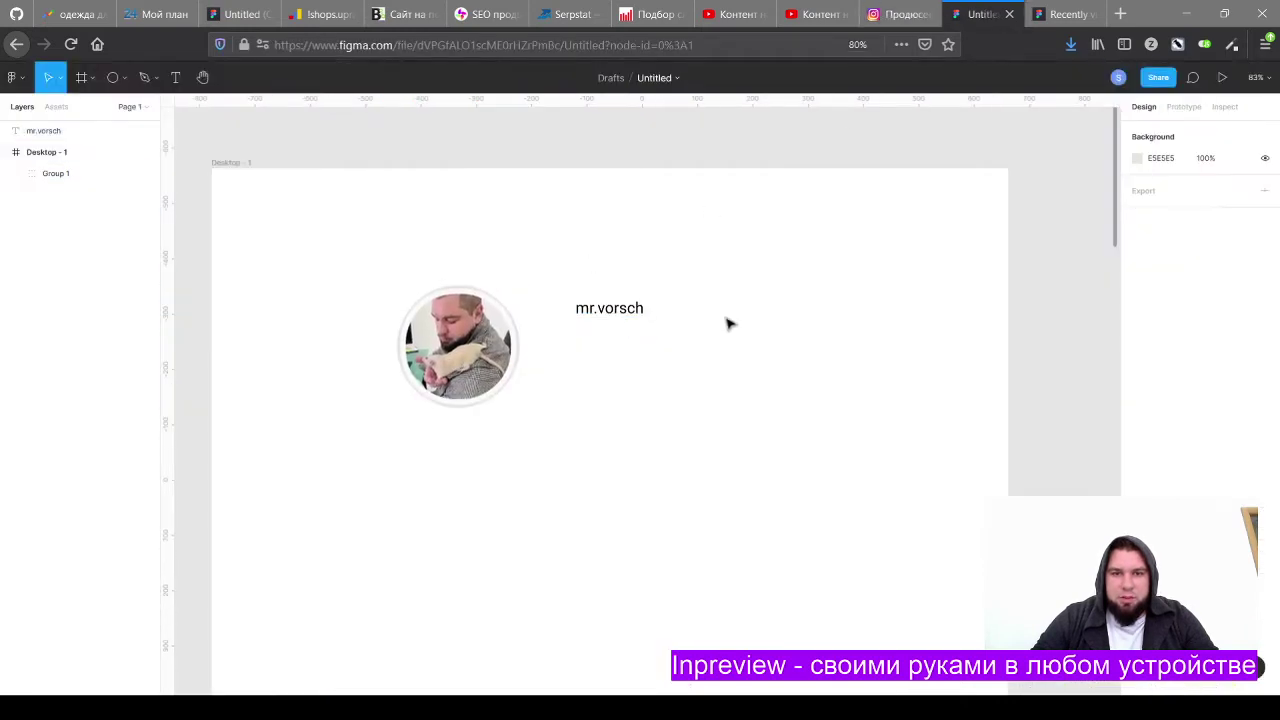
Step: Draw a rectangle of about 245 × 52 beside the username text, vertically in line with it
click(886, 12)
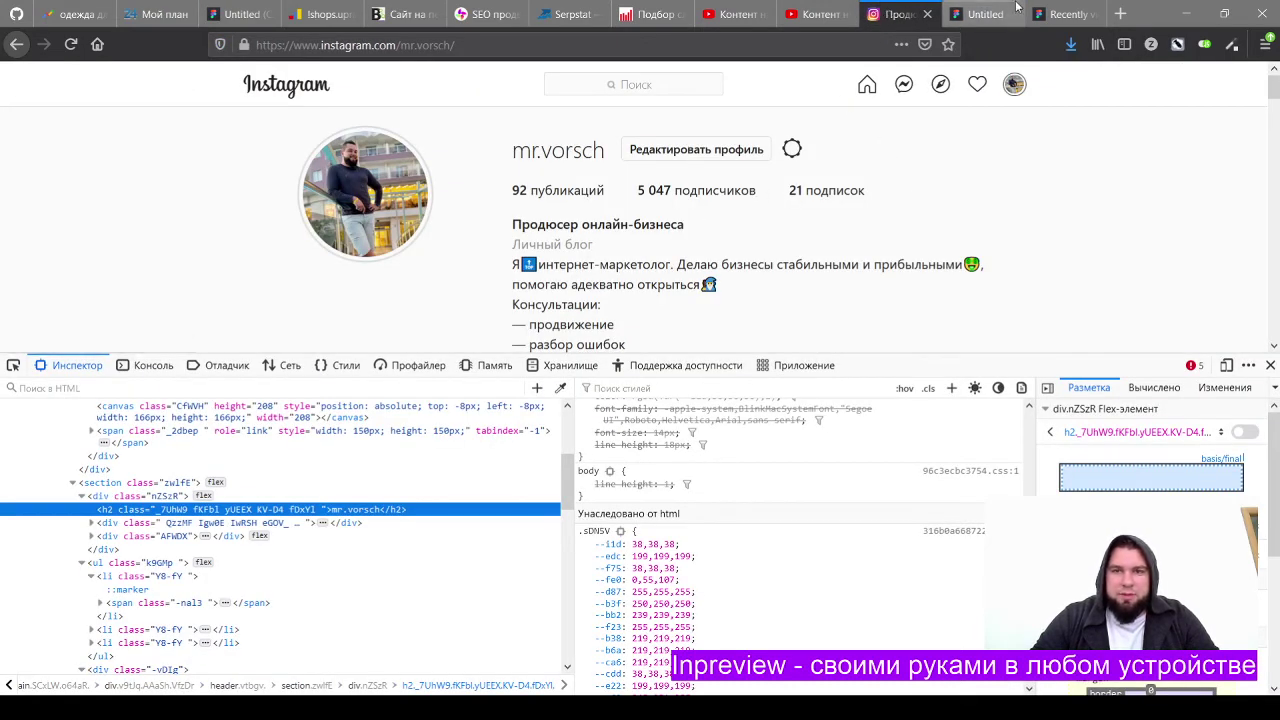
click(985, 14)
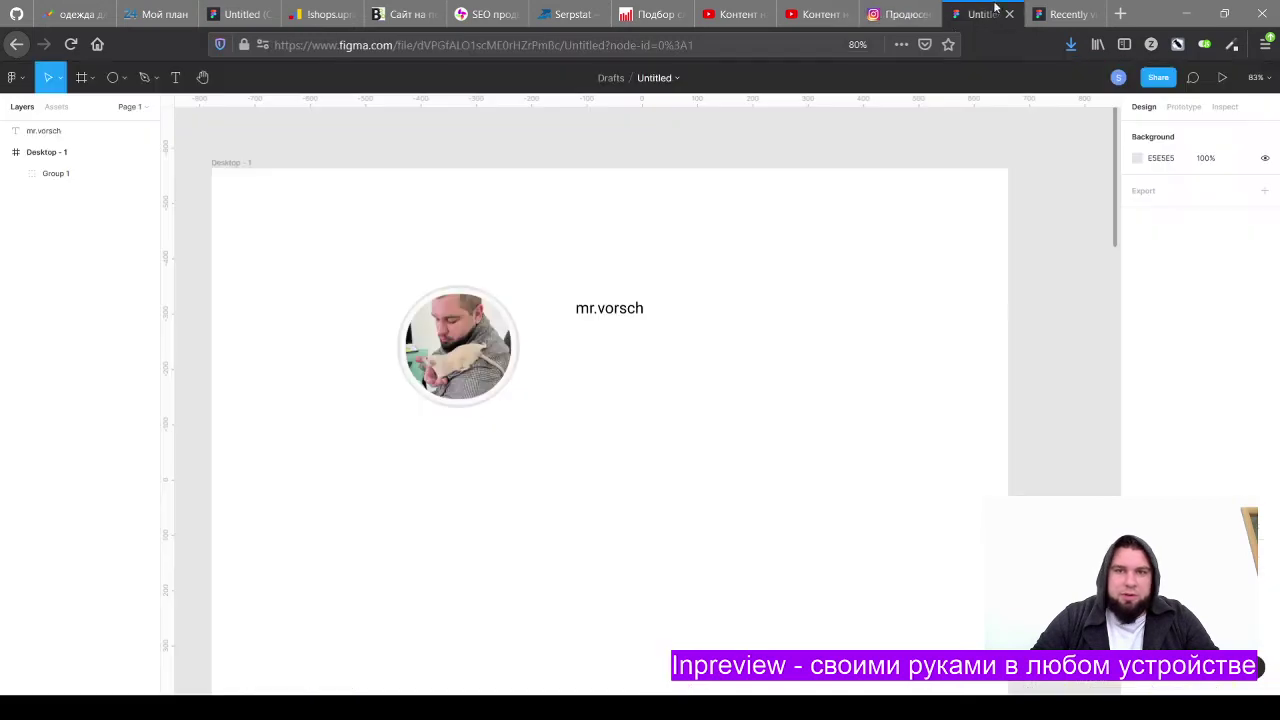
click(89, 80)
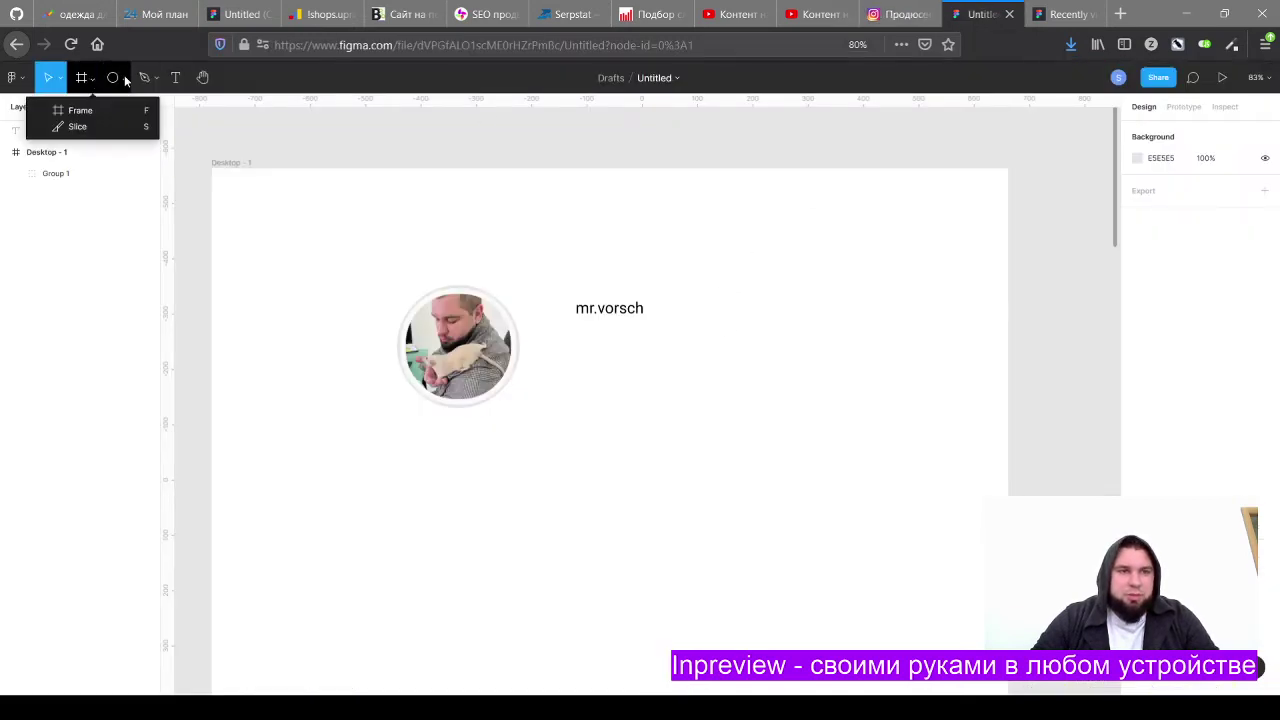
click(124, 77)
click(124, 77)
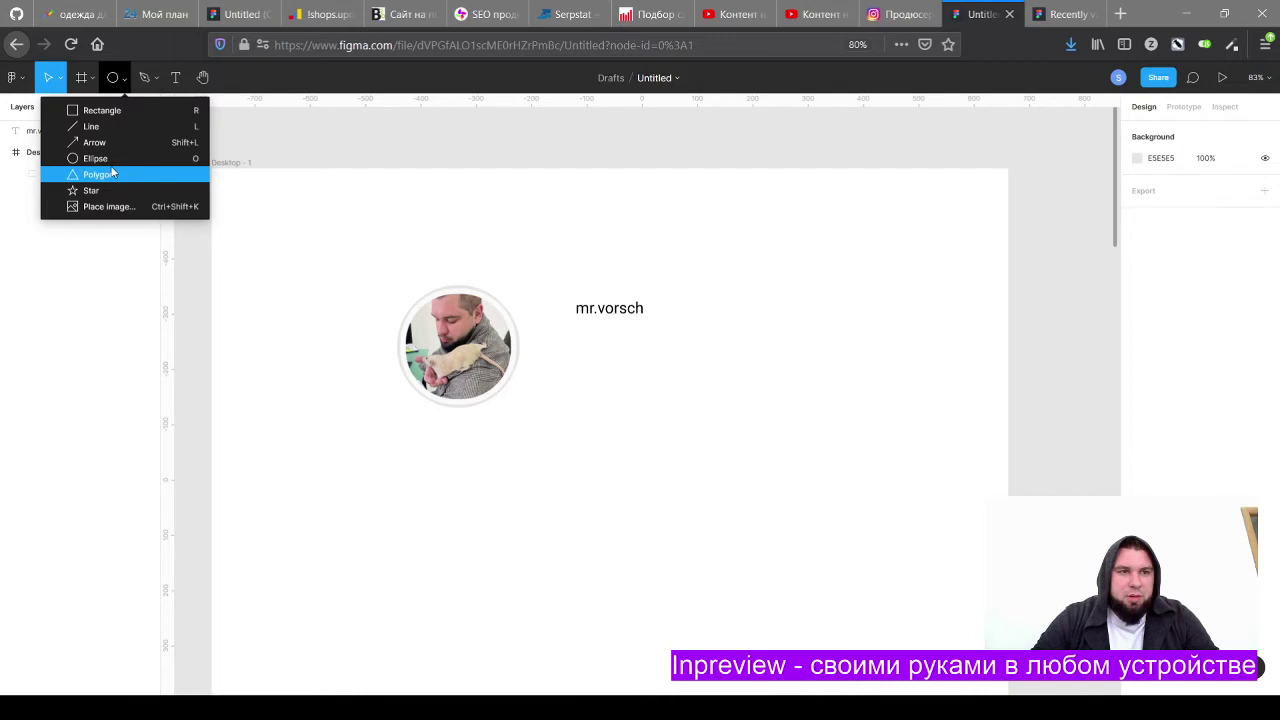
click(104, 111)
click(715, 306)
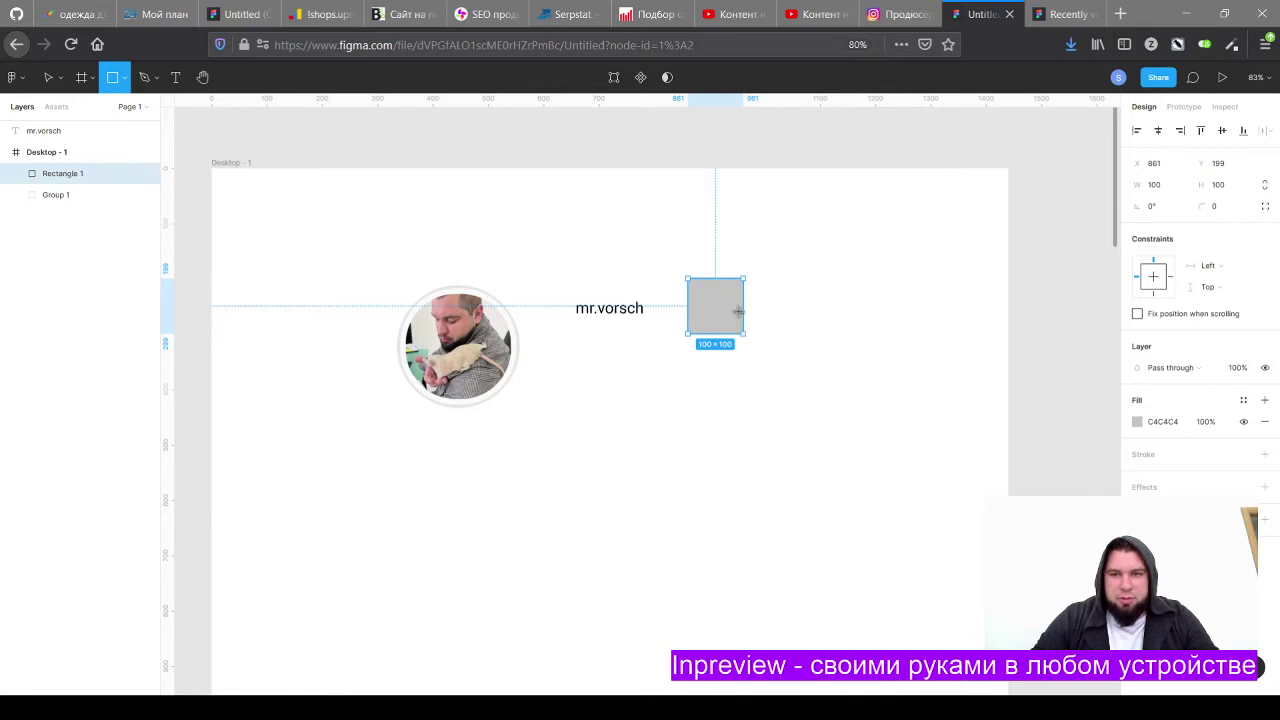
key(v)
drag(741, 339, 822, 292)
drag(783, 303, 783, 318)
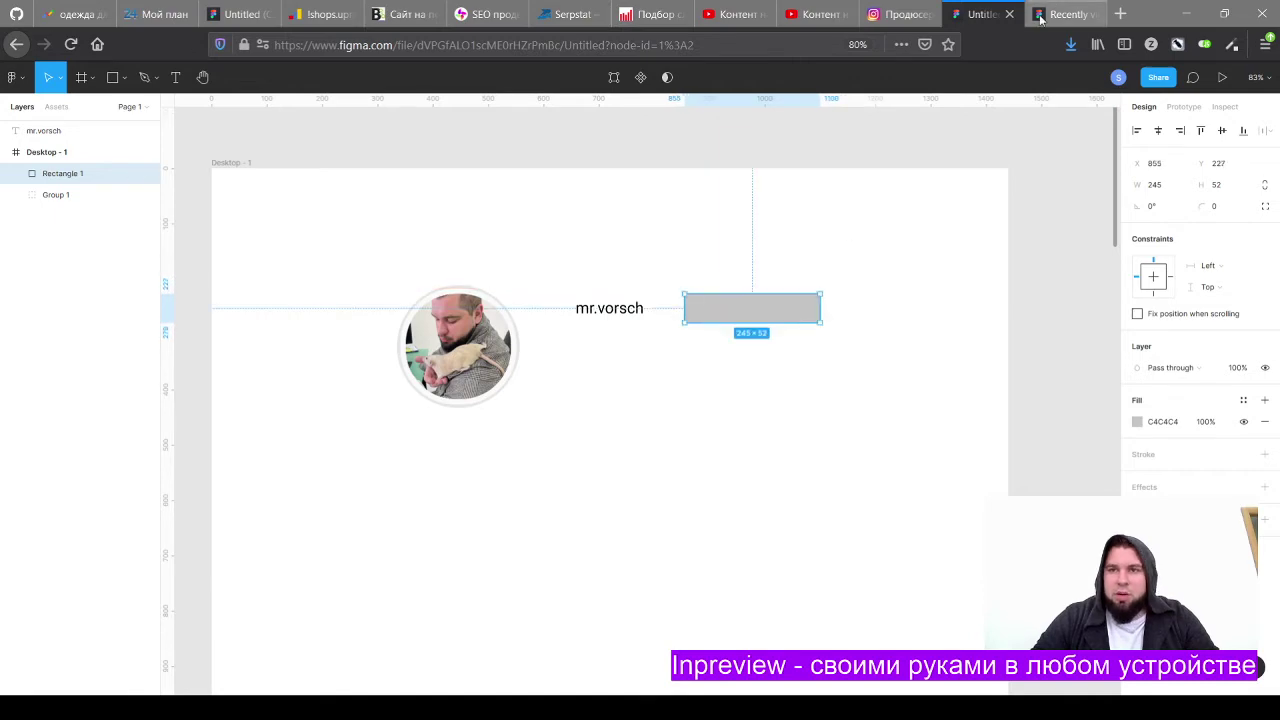
Step: Inspect Instagram's edit-profile button for its dimensions and set the rectangle in Figma to 180 × 30
key(ctrl+shift+Tab)
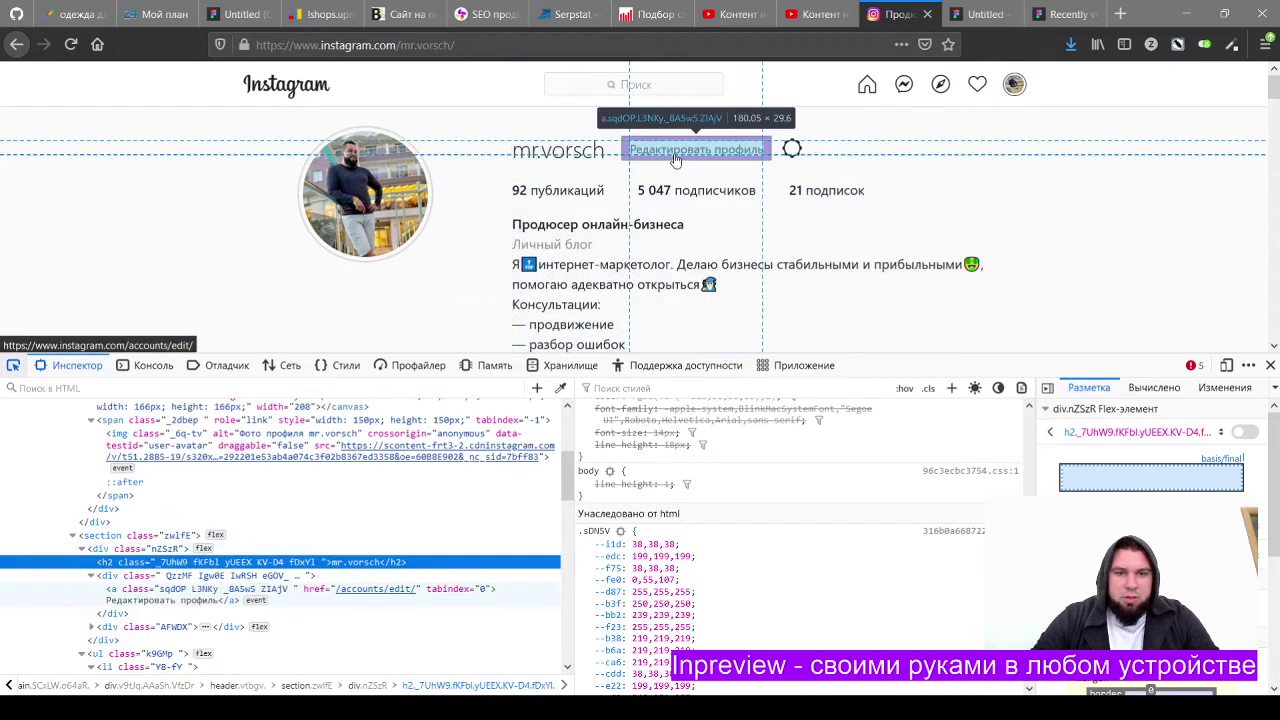
click(675, 158)
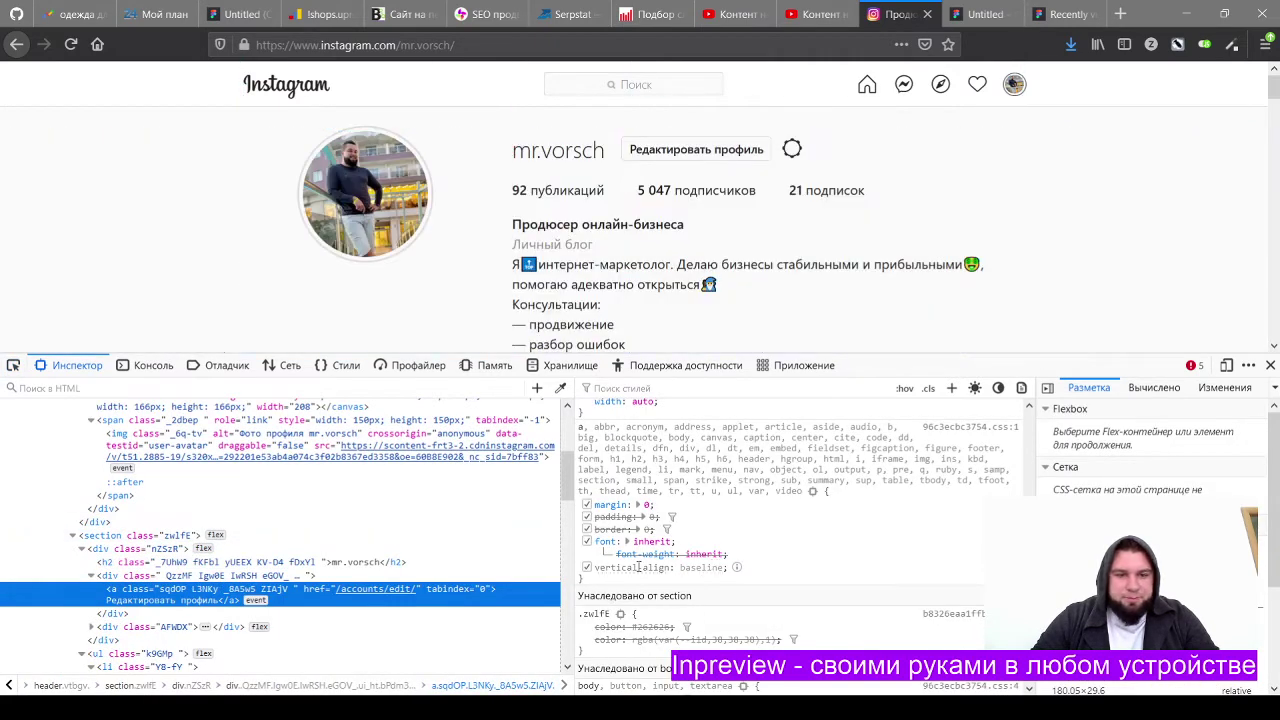
scroll(808, 567, down, 5)
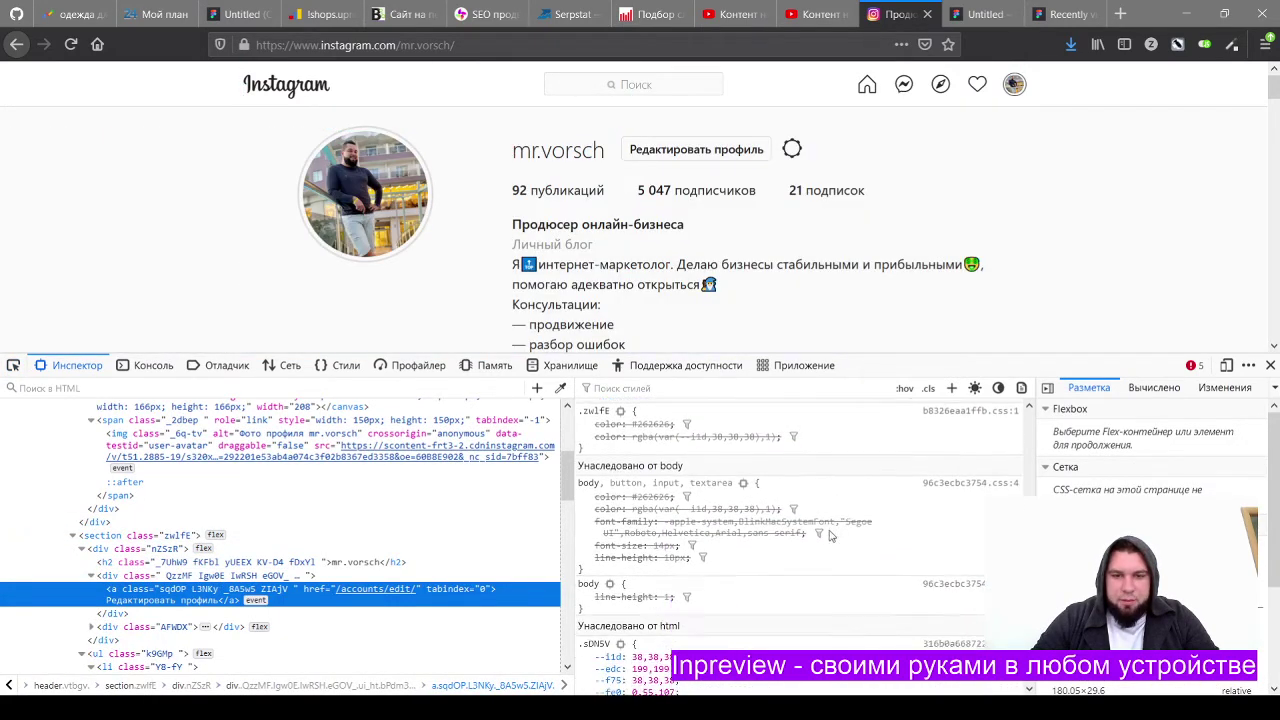
click(13, 365)
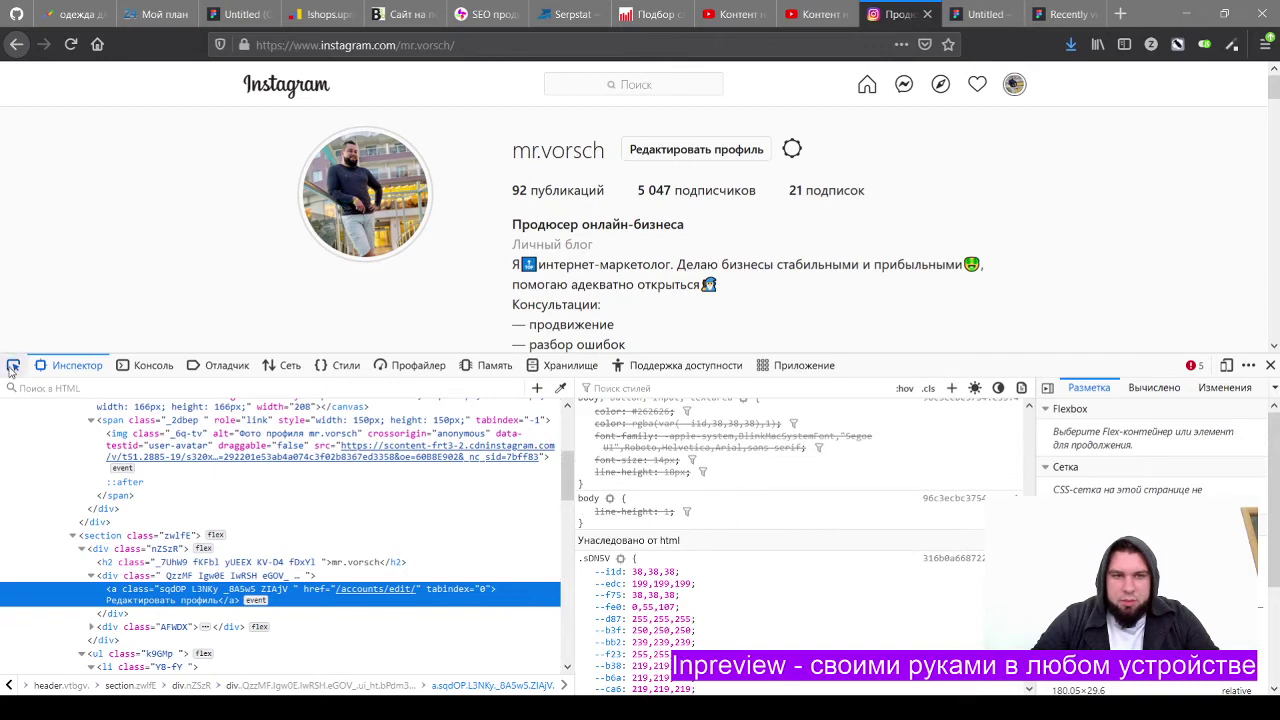
click(730, 156)
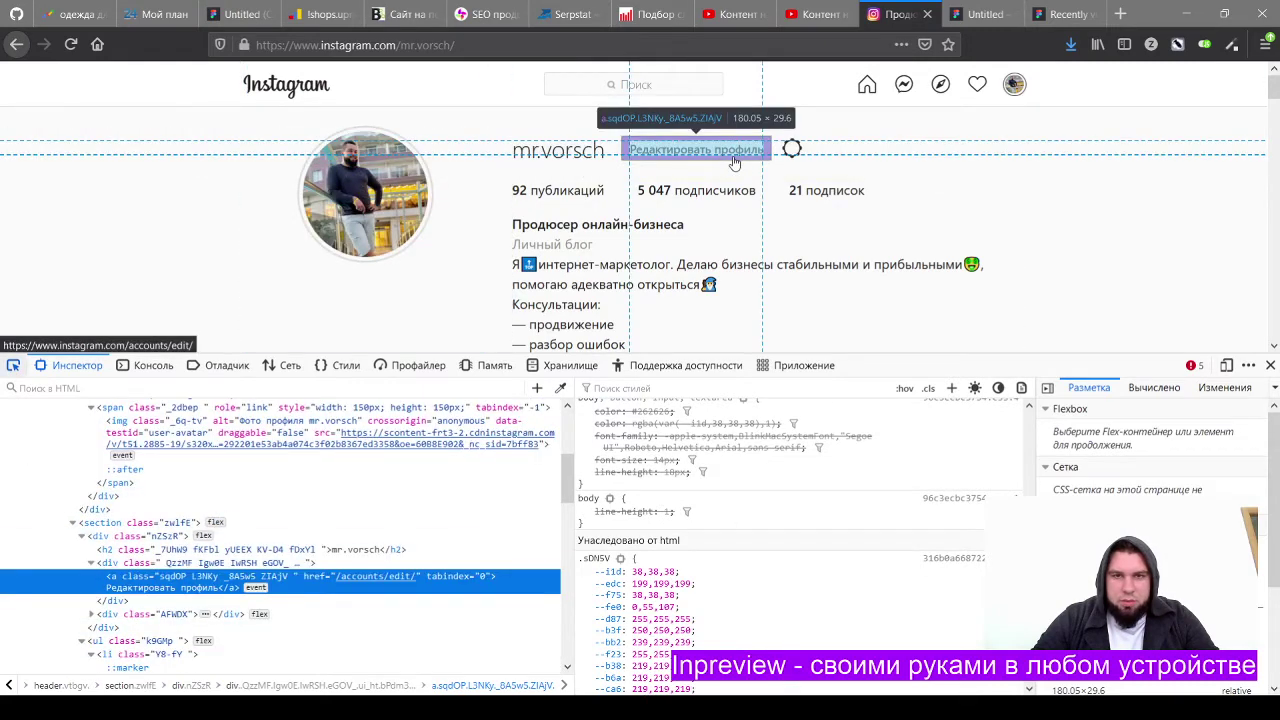
click(982, 15)
click(1168, 188)
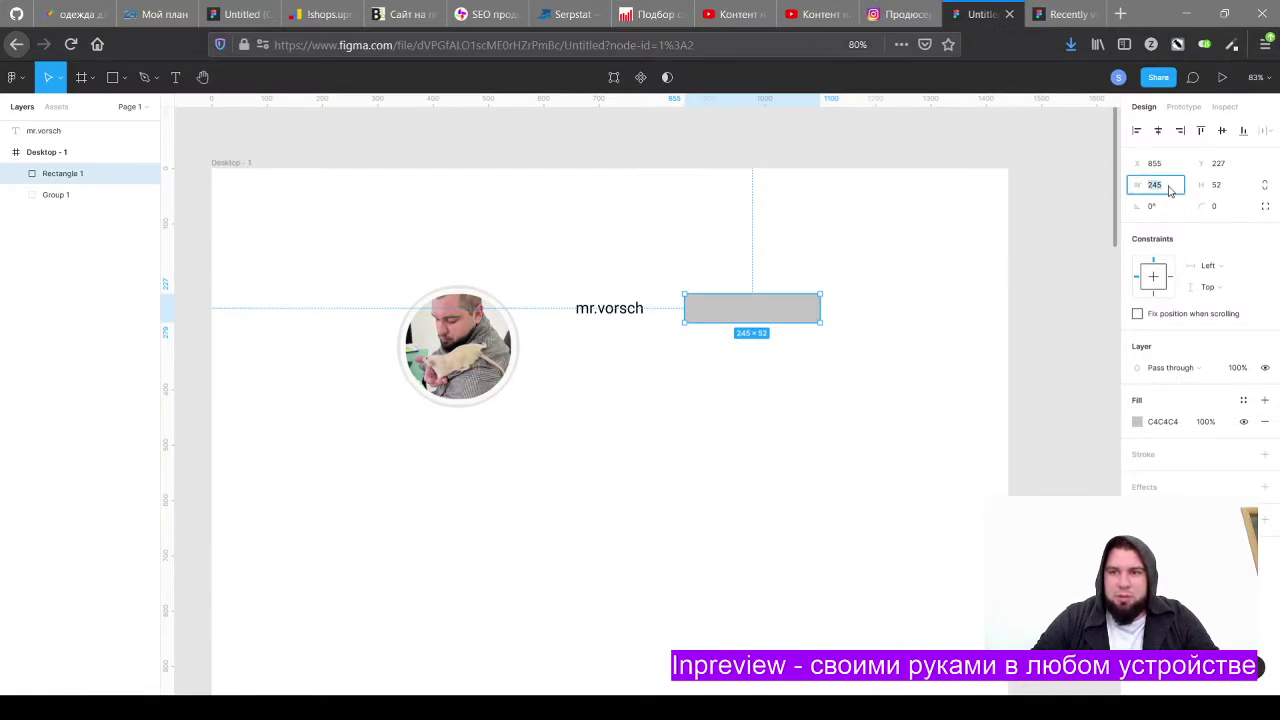
text(180)
click(1220, 186)
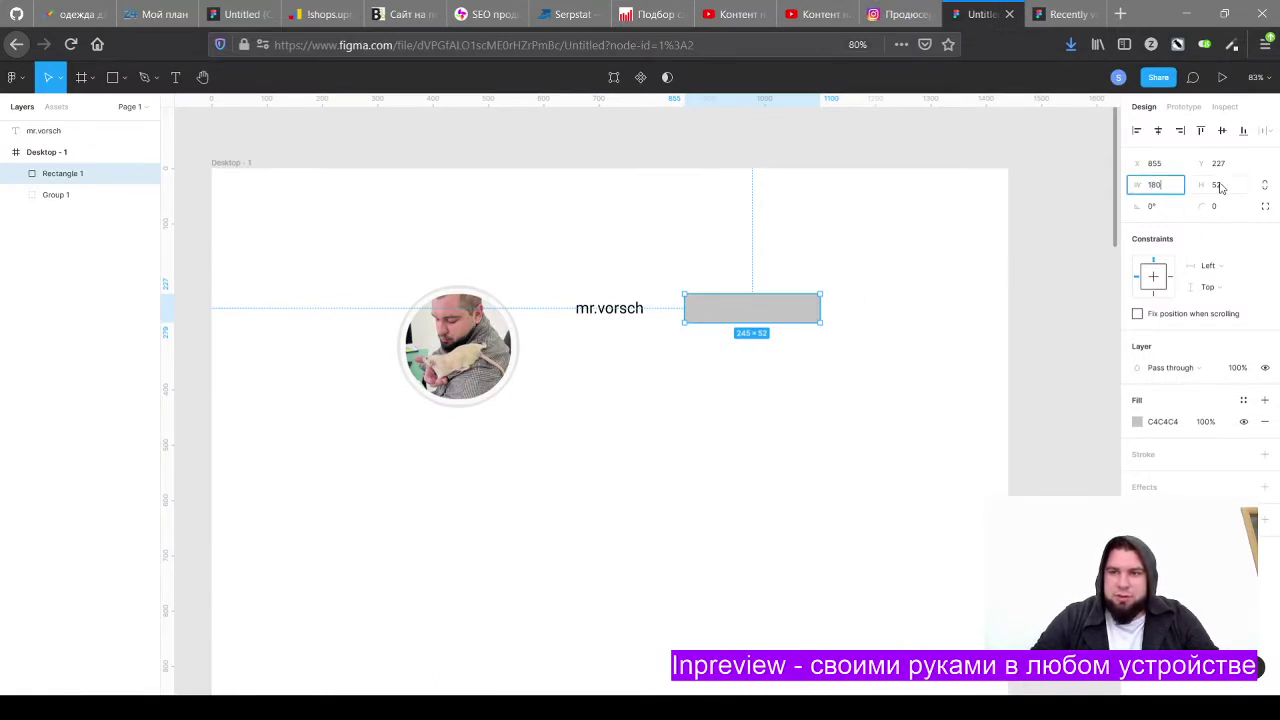
text(30)
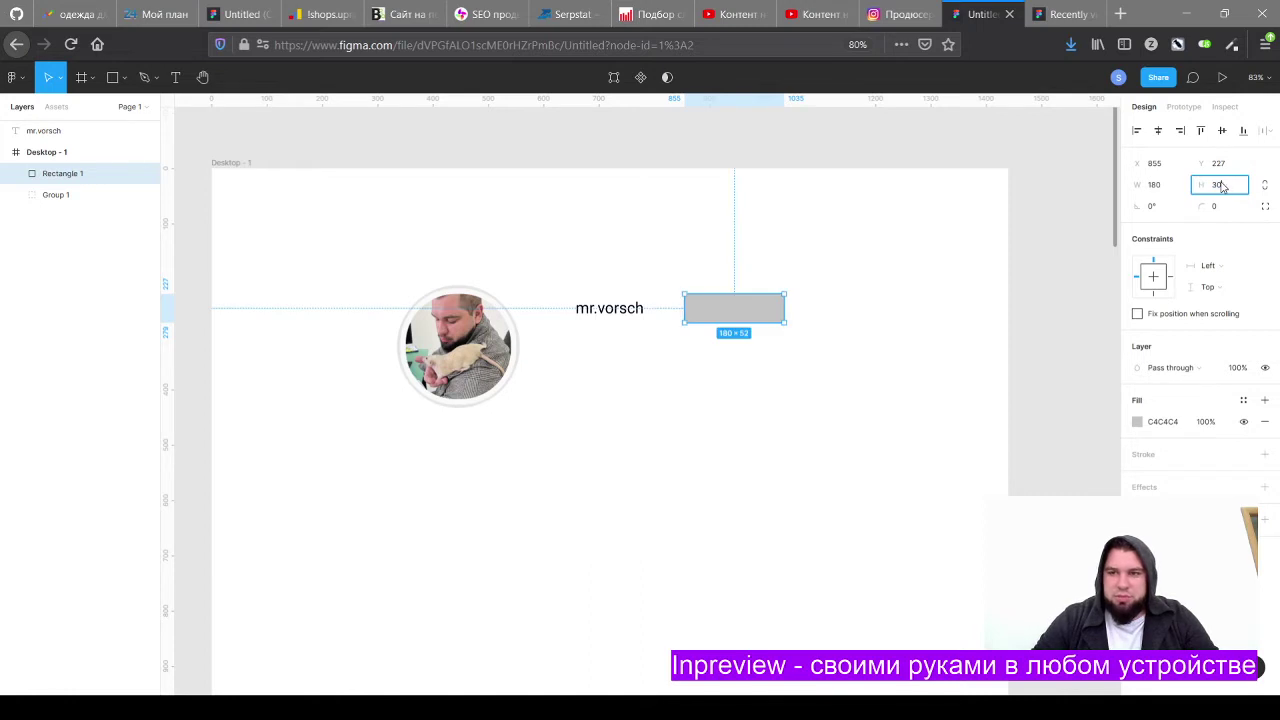
key(Return)
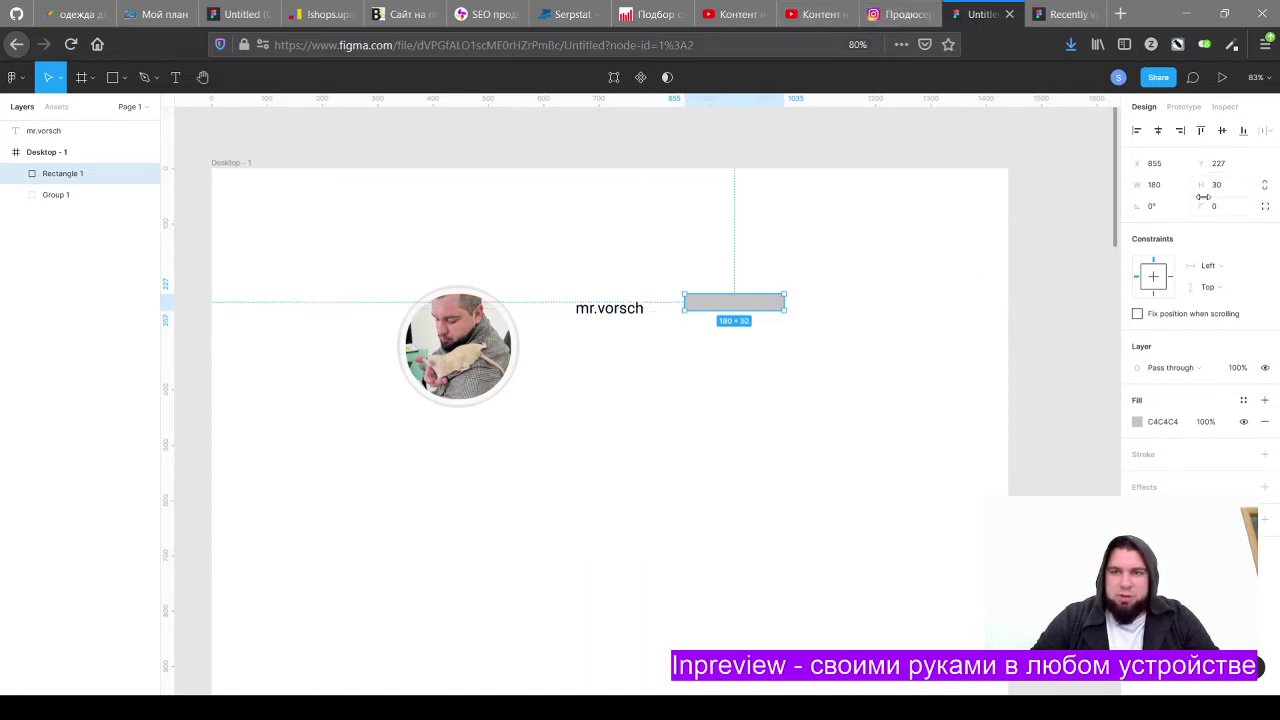
Step: Give the rectangle a corner radius of 5 and move it to X 826, Y 239 beside the username
click(884, 10)
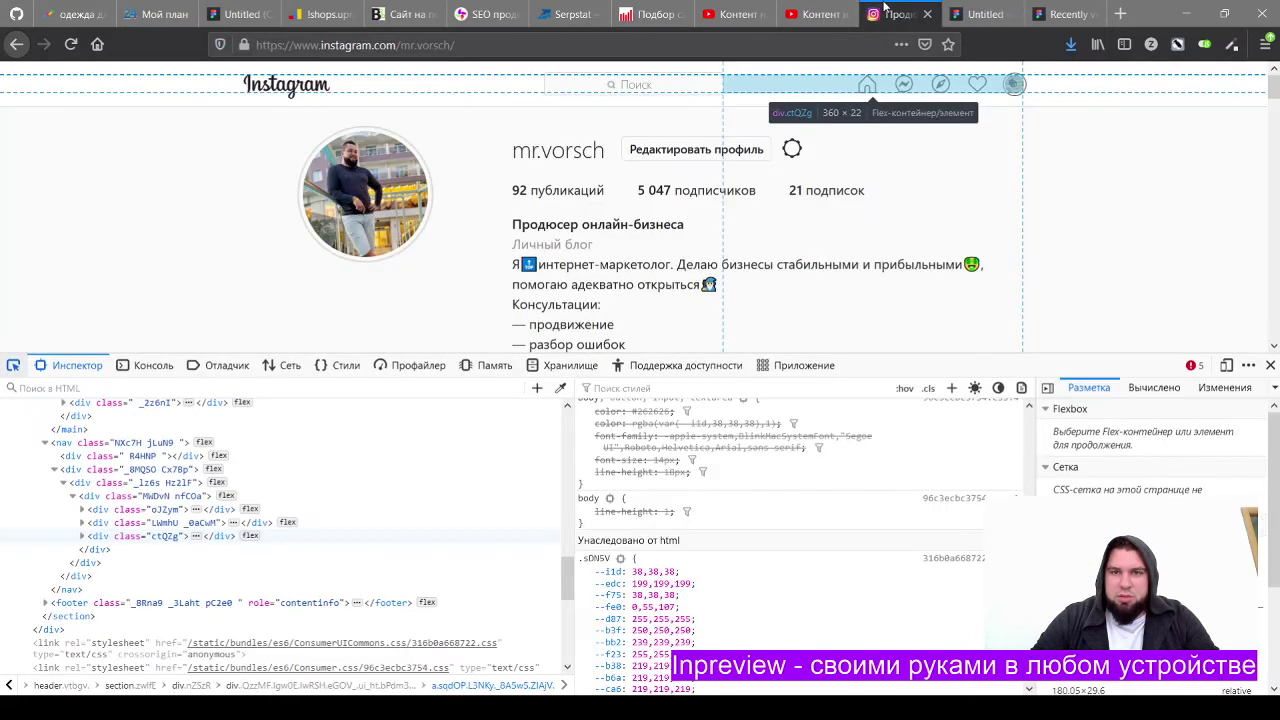
click(983, 14)
click(1215, 207)
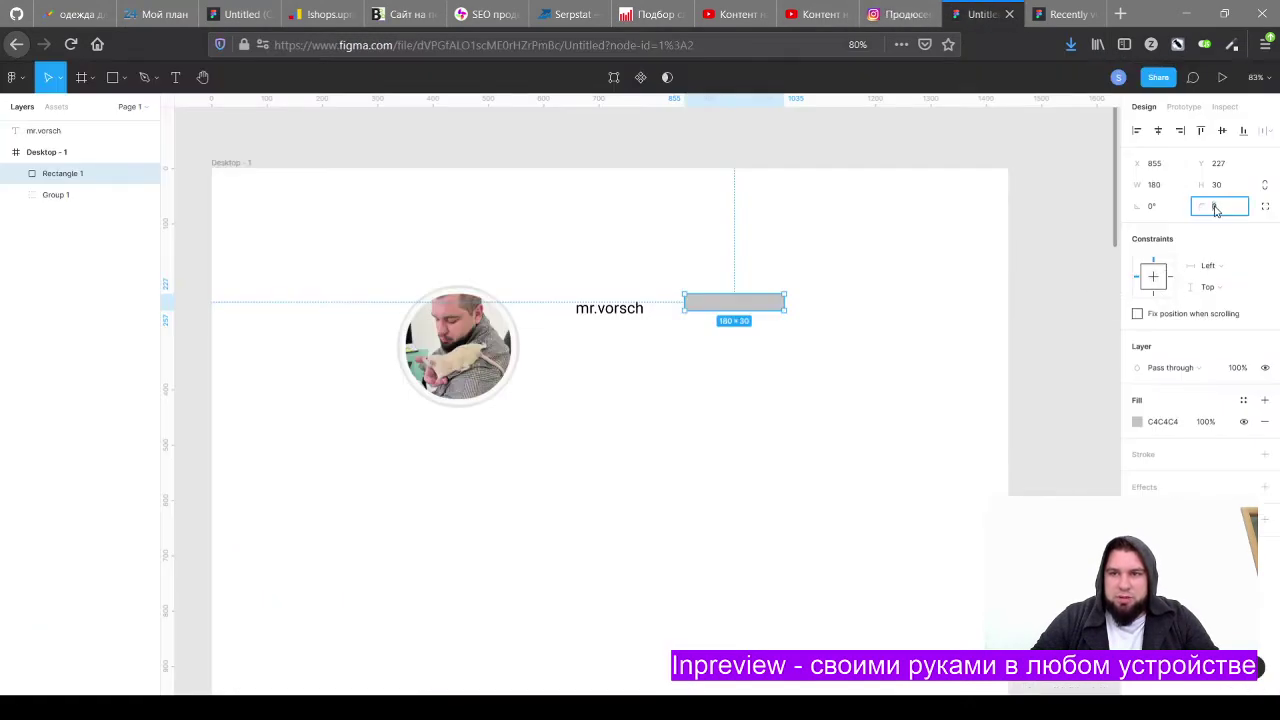
text(5)
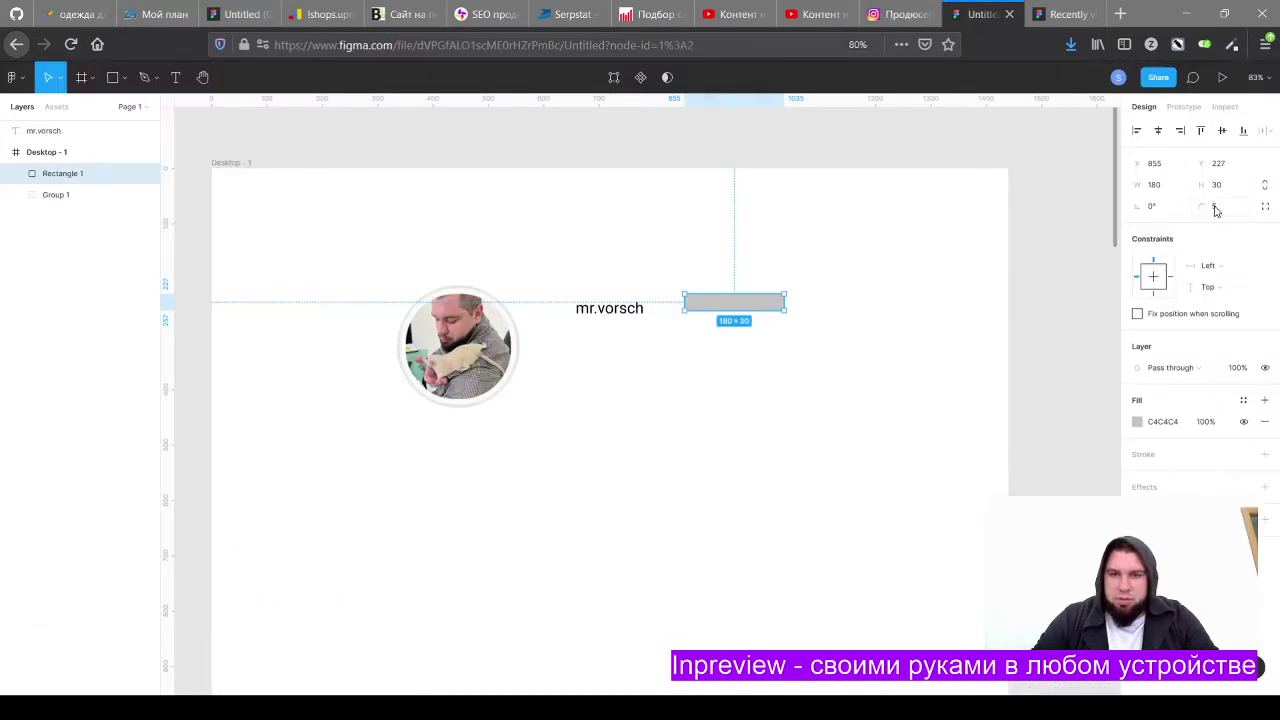
click(883, 366)
drag(720, 306, 703, 314)
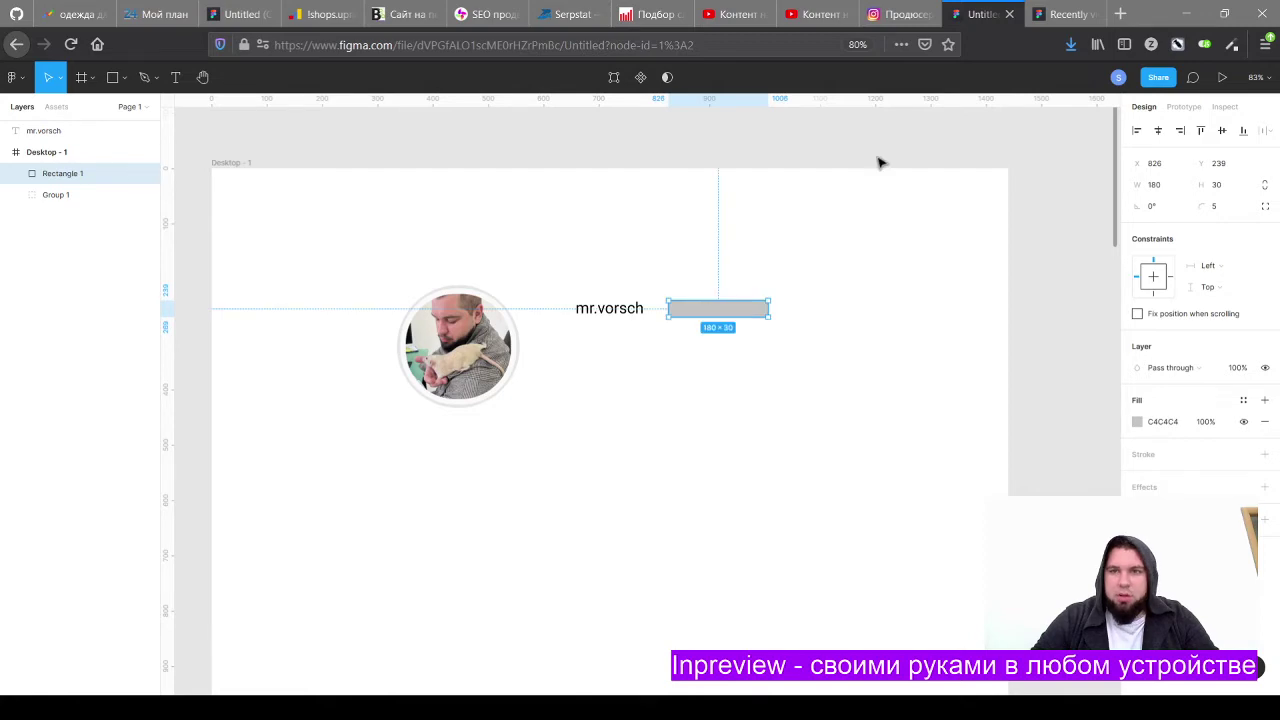
Step: Copy the label "Редактировать профиль" from Instagram's inspected markup into Figma as text and place it over the rectangle at X 30, Y -327
click(887, 14)
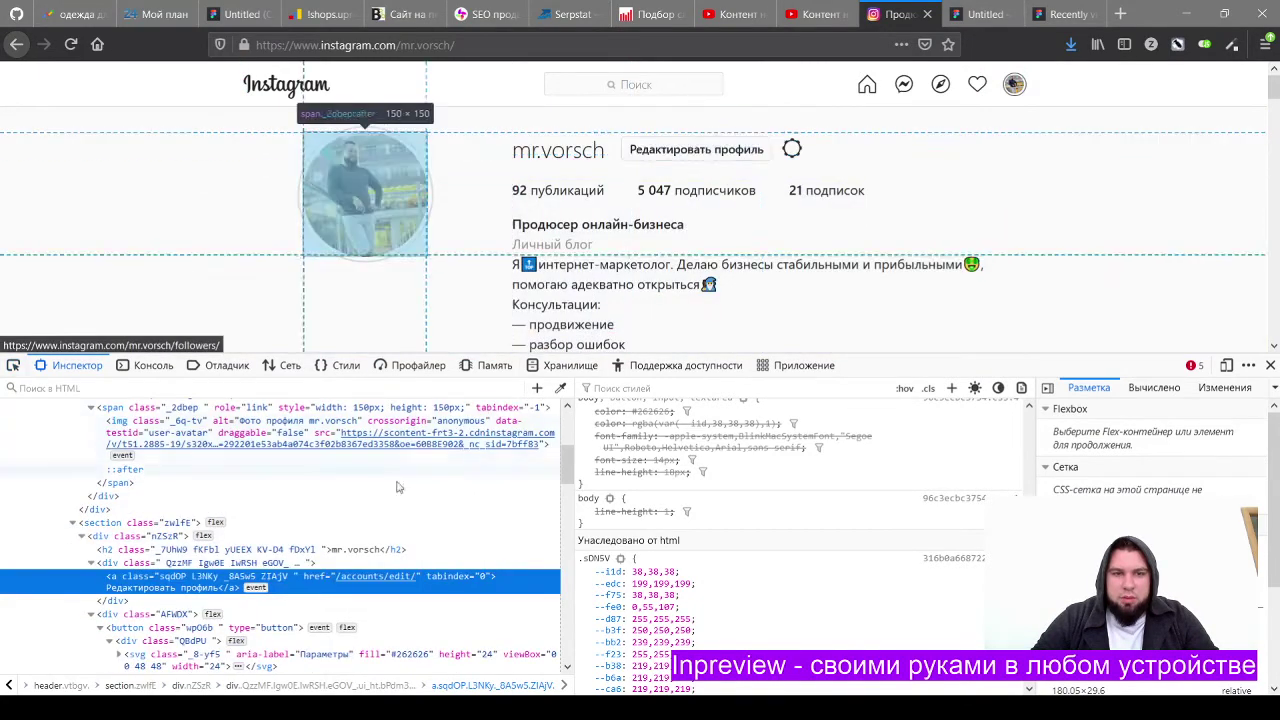
double_click(219, 587)
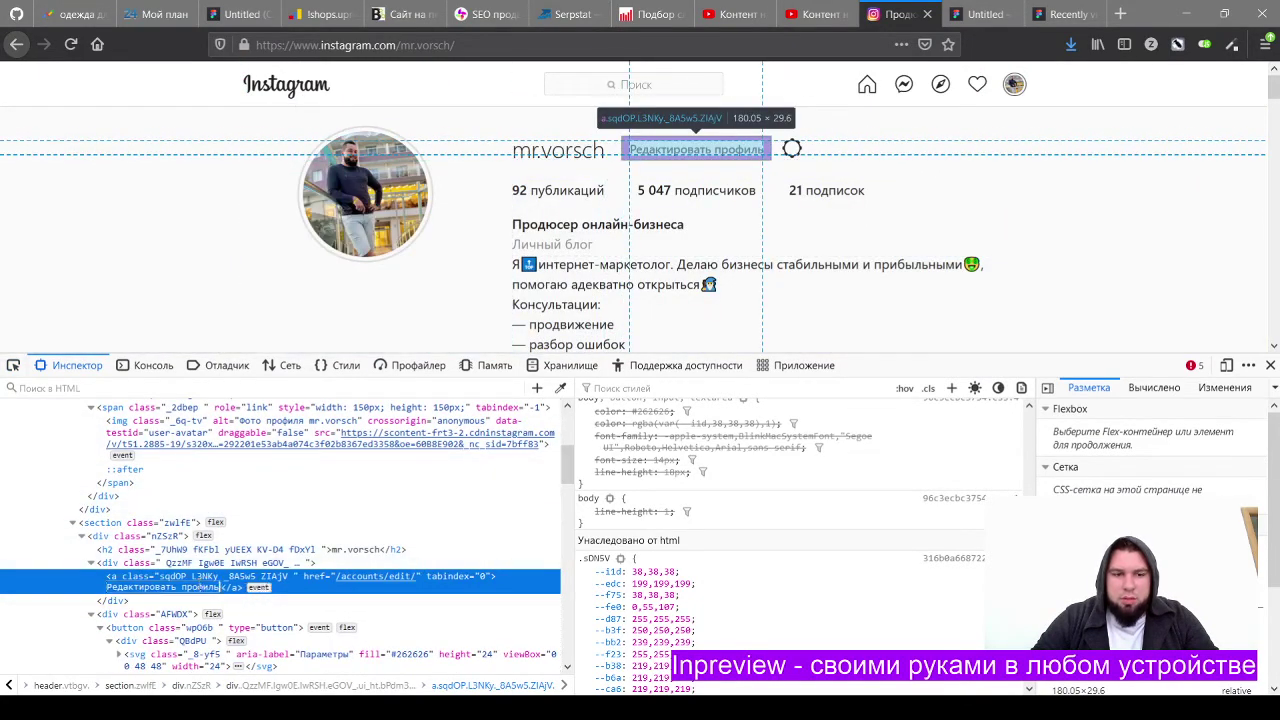
double_click(222, 588)
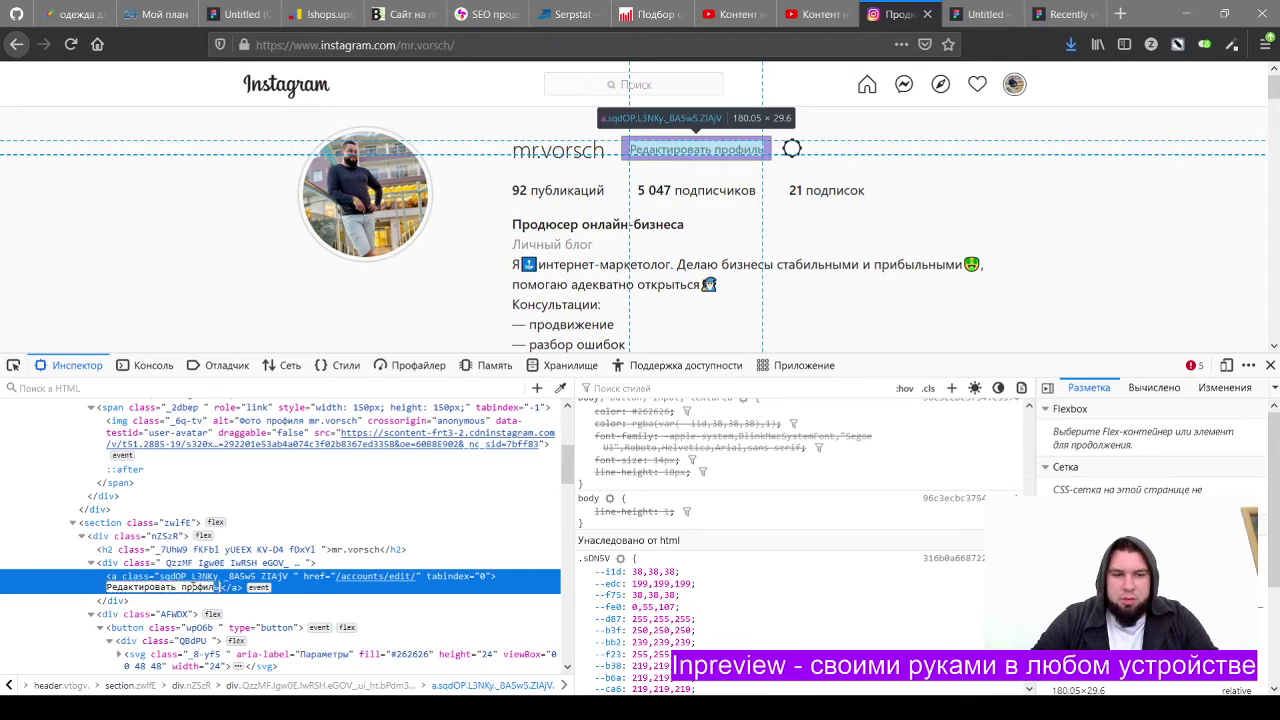
click(1055, 14)
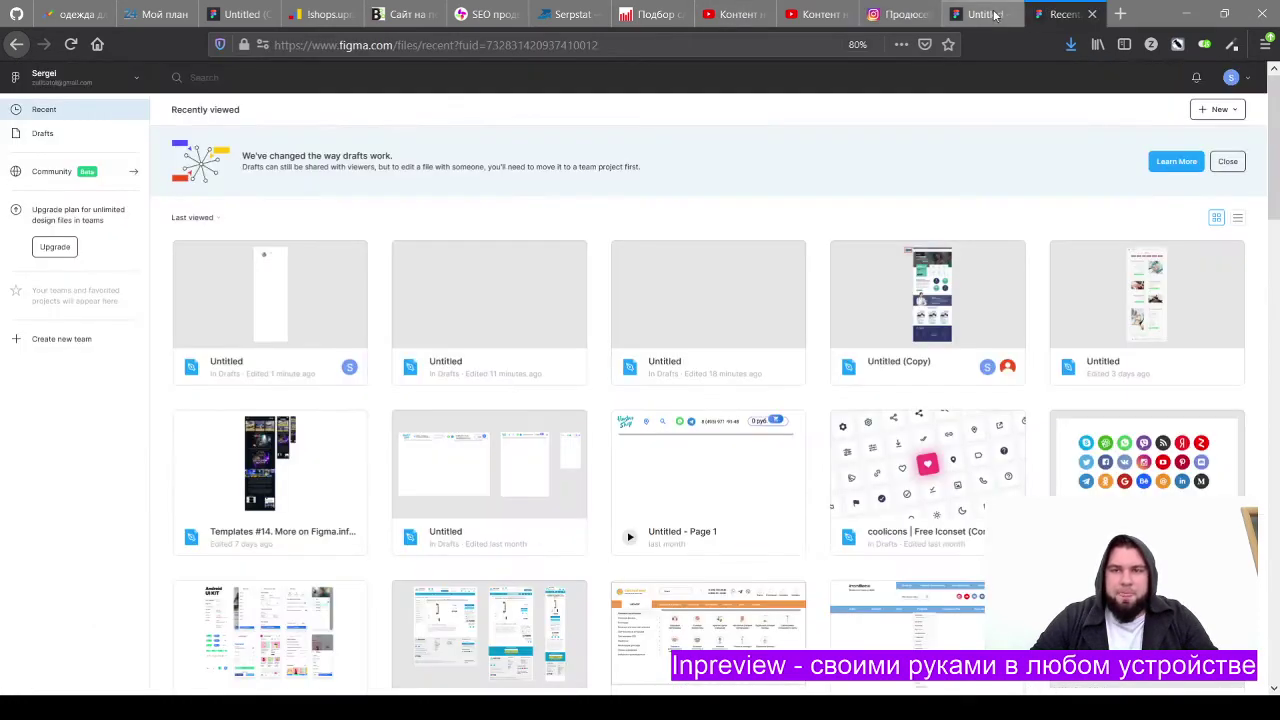
click(996, 14)
click(775, 388)
key(ctrl+v)
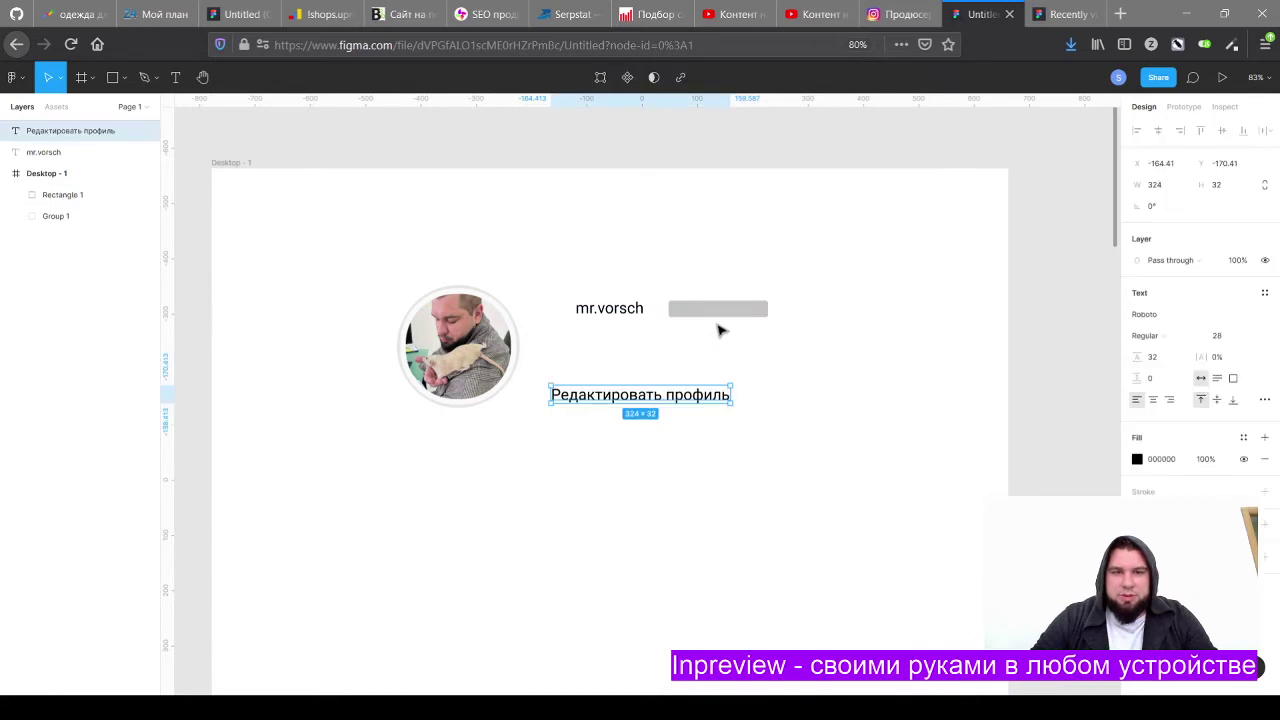
drag(688, 400, 796, 314)
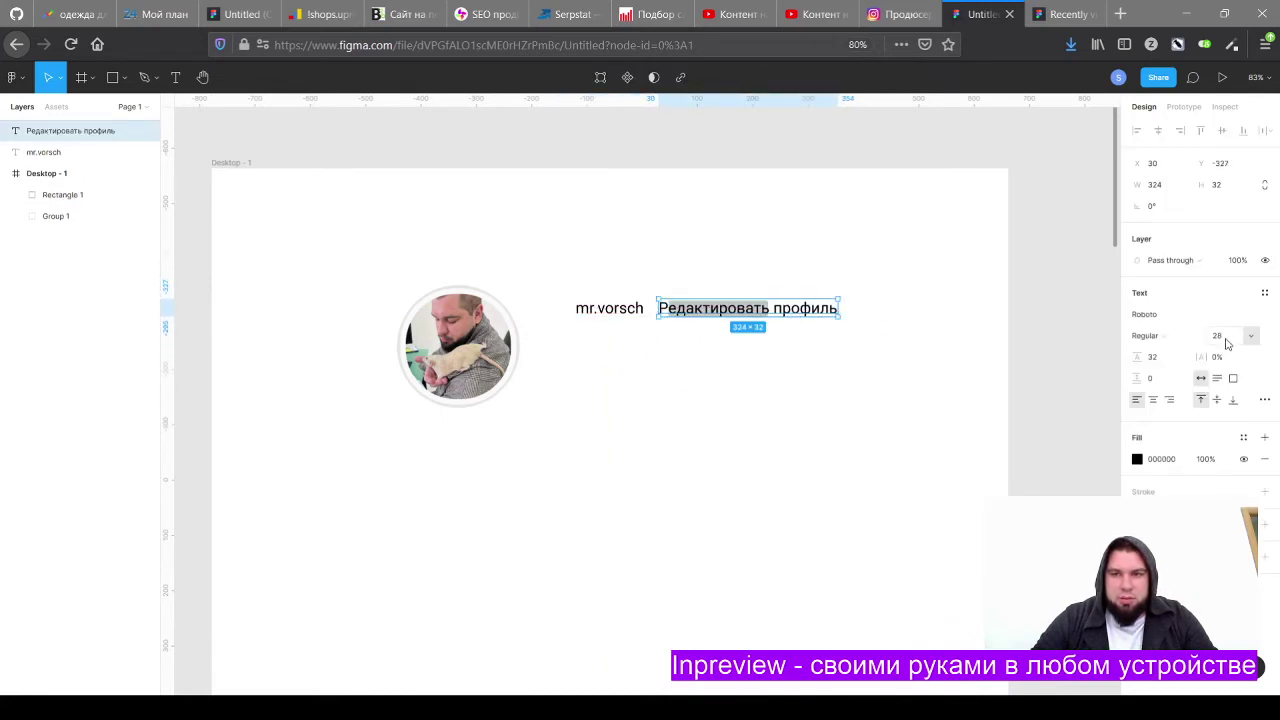
Step: Check Instagram's edit-profile button, then move the label "Редактировать профиль" down off the grey rectangle in Figma
click(913, 17)
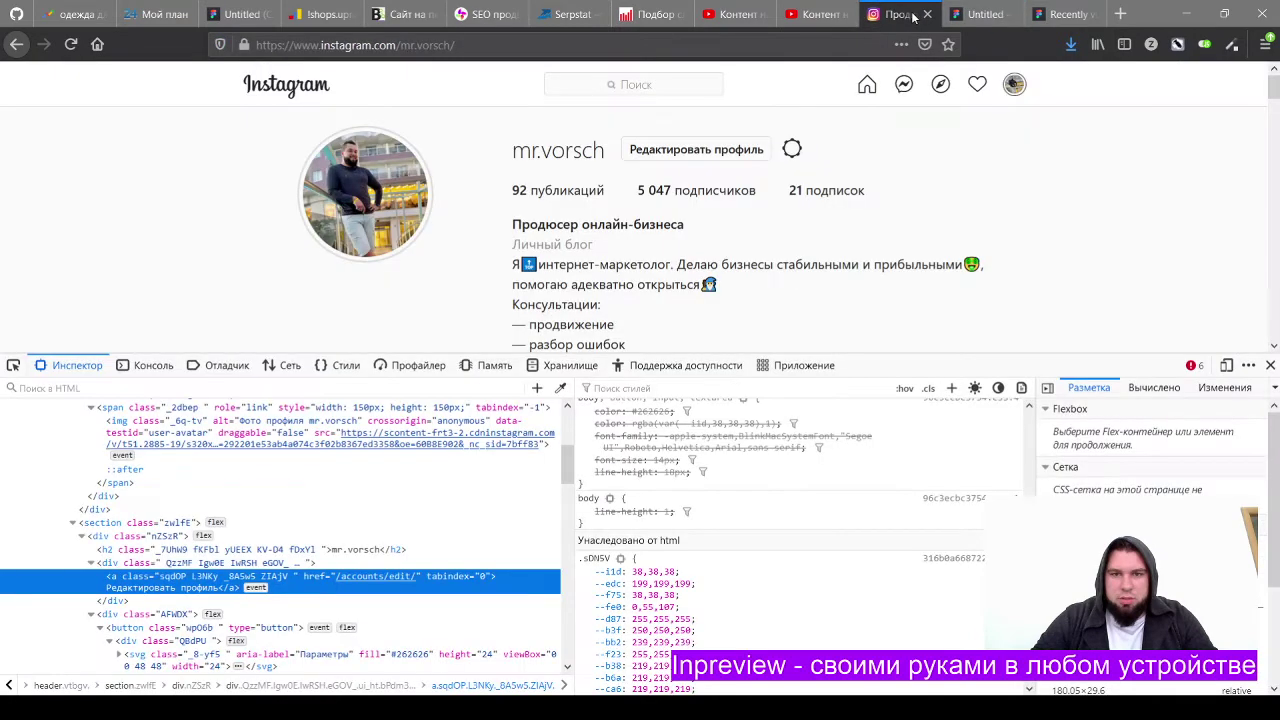
click(980, 14)
click(621, 308)
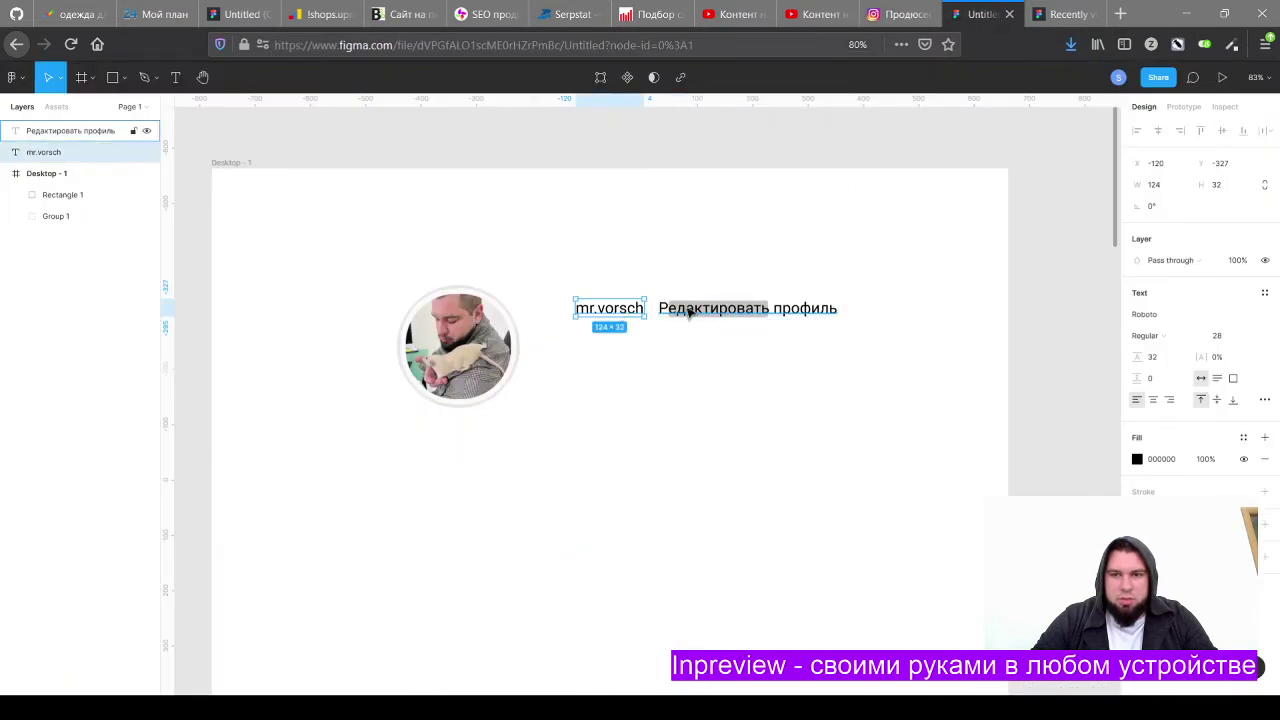
click(705, 309)
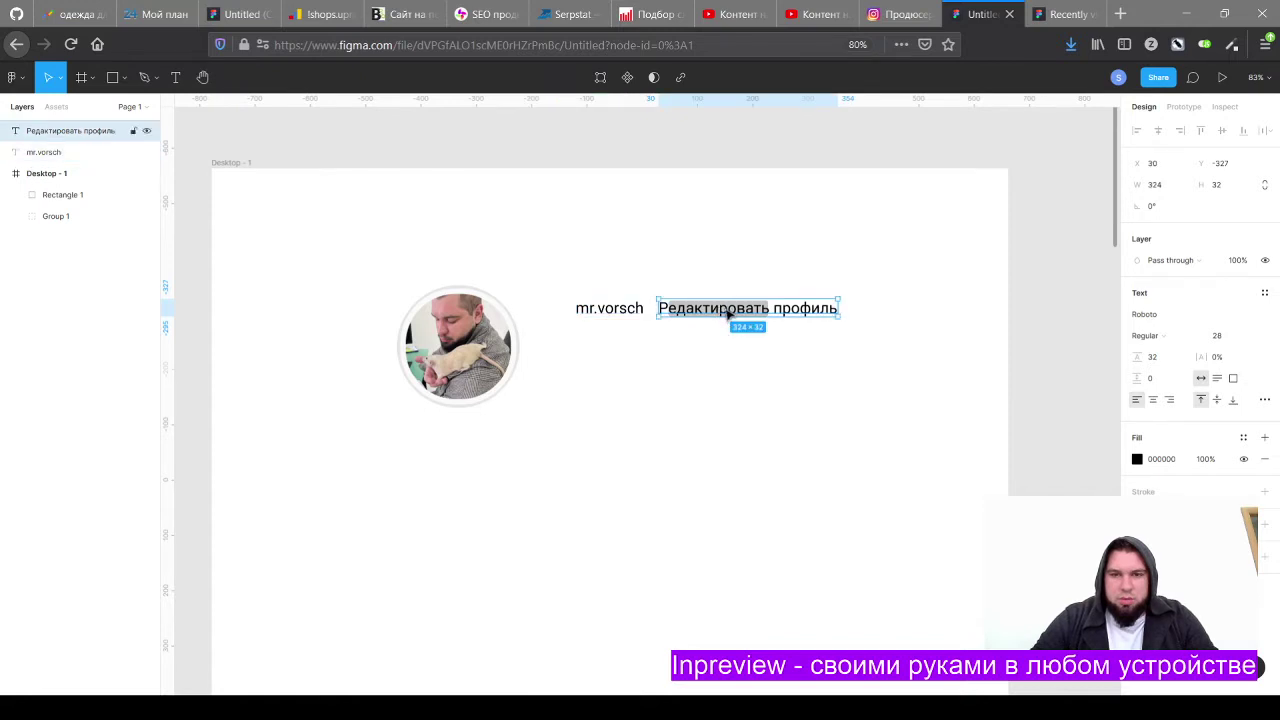
drag(727, 312, 729, 368)
Step: Enlarge the grey rectangle to 340 × 38 and place the label "Редактировать профиль" over it
click(731, 312)
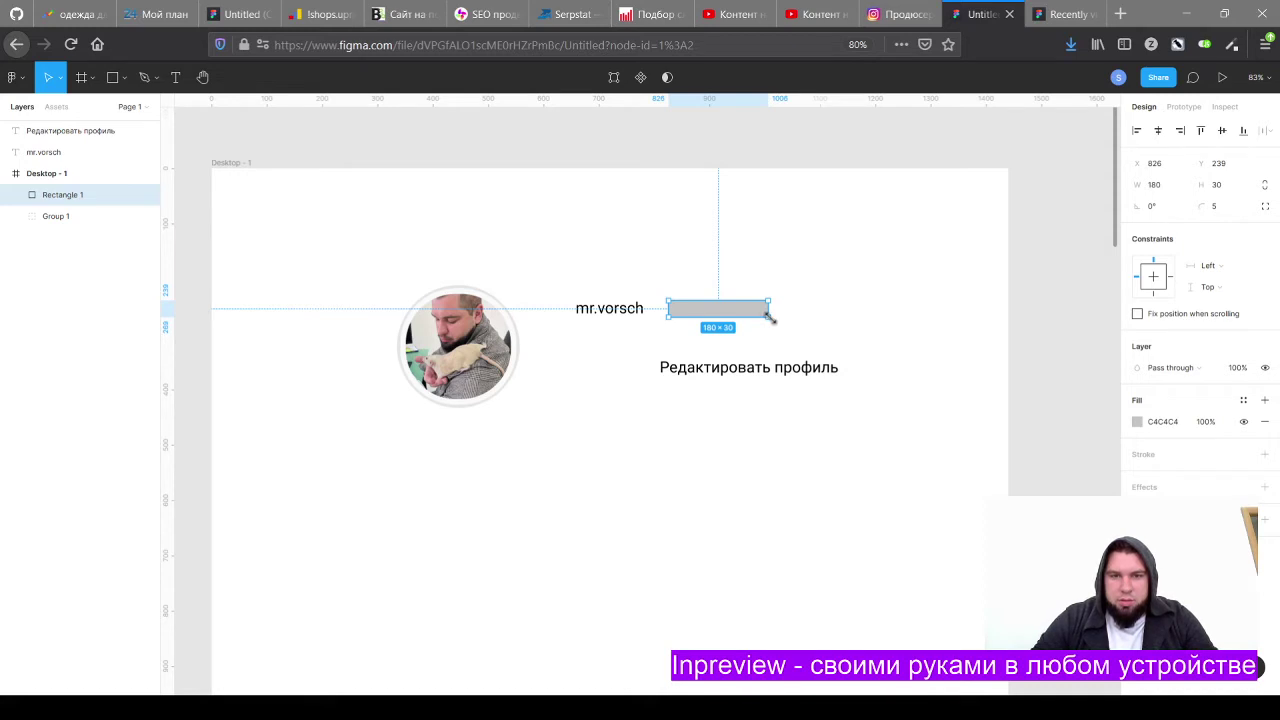
drag(770, 316, 834, 322)
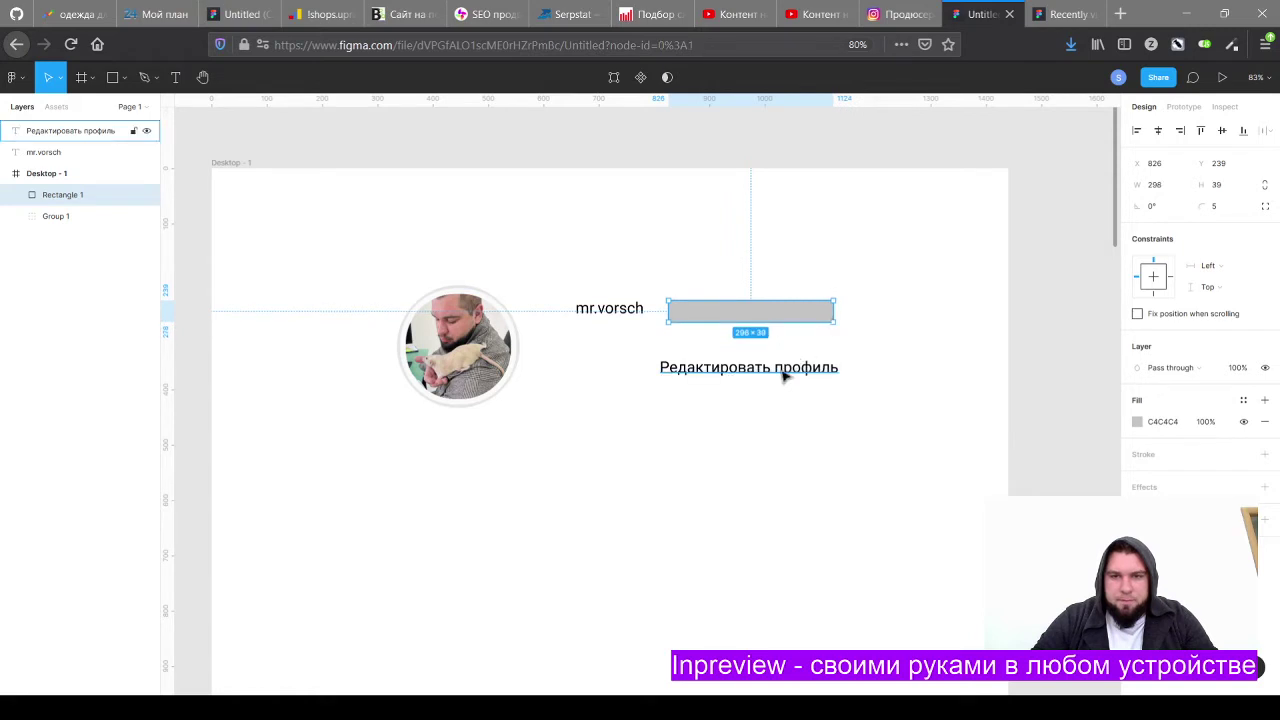
drag(785, 375, 792, 318)
drag(790, 318, 857, 320)
click(828, 318)
Step: Group the label with the rectangle and move the group to X 41, Y -333 beside the username
drag(818, 360, 743, 303)
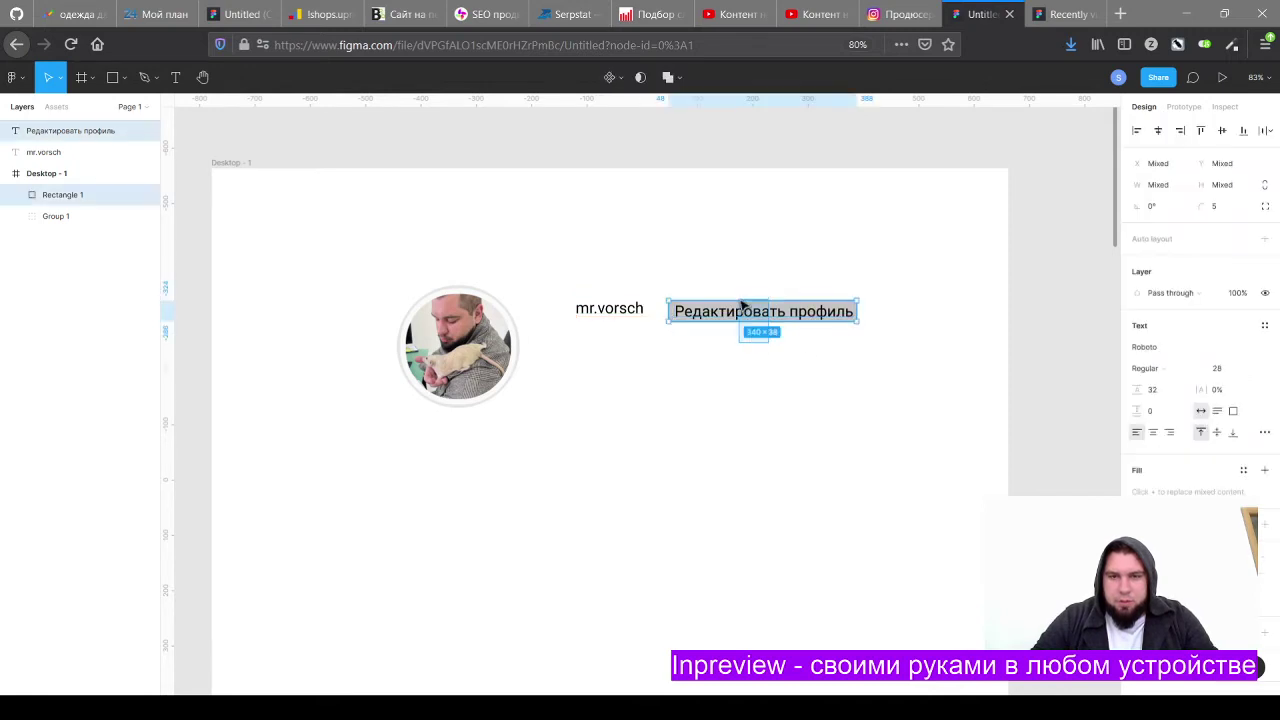
key(ctrl+g)
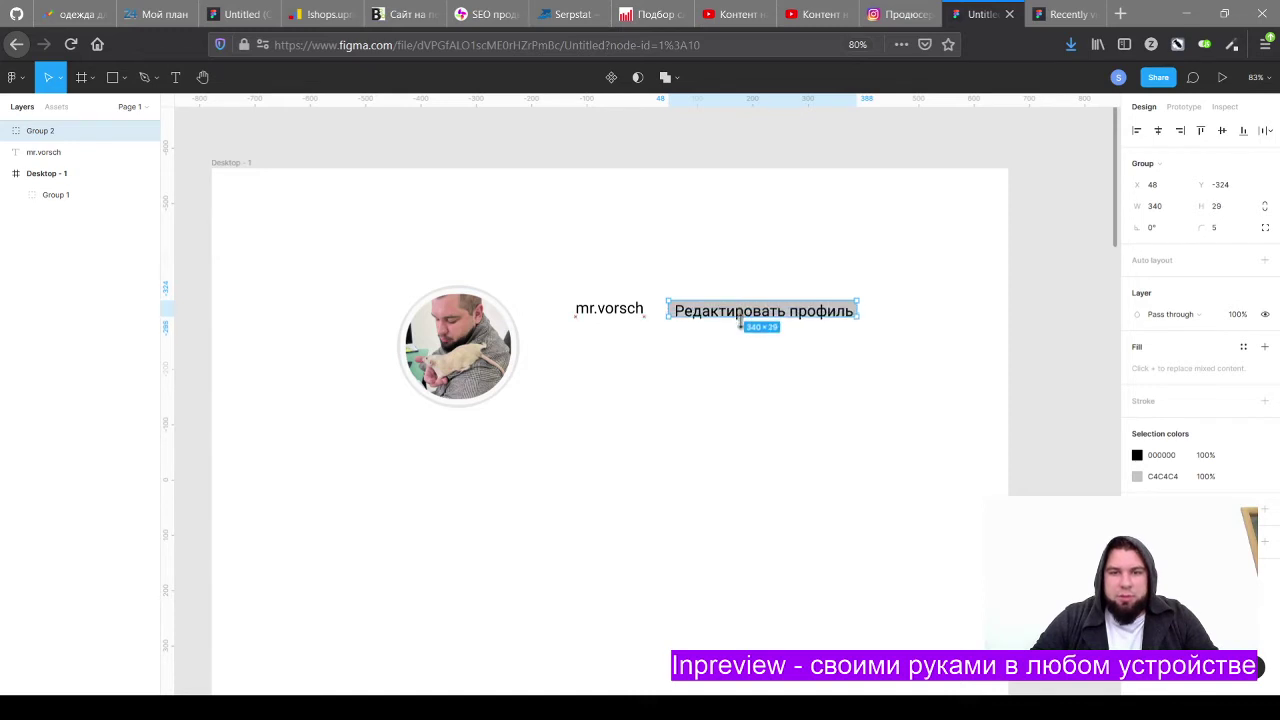
click(800, 371)
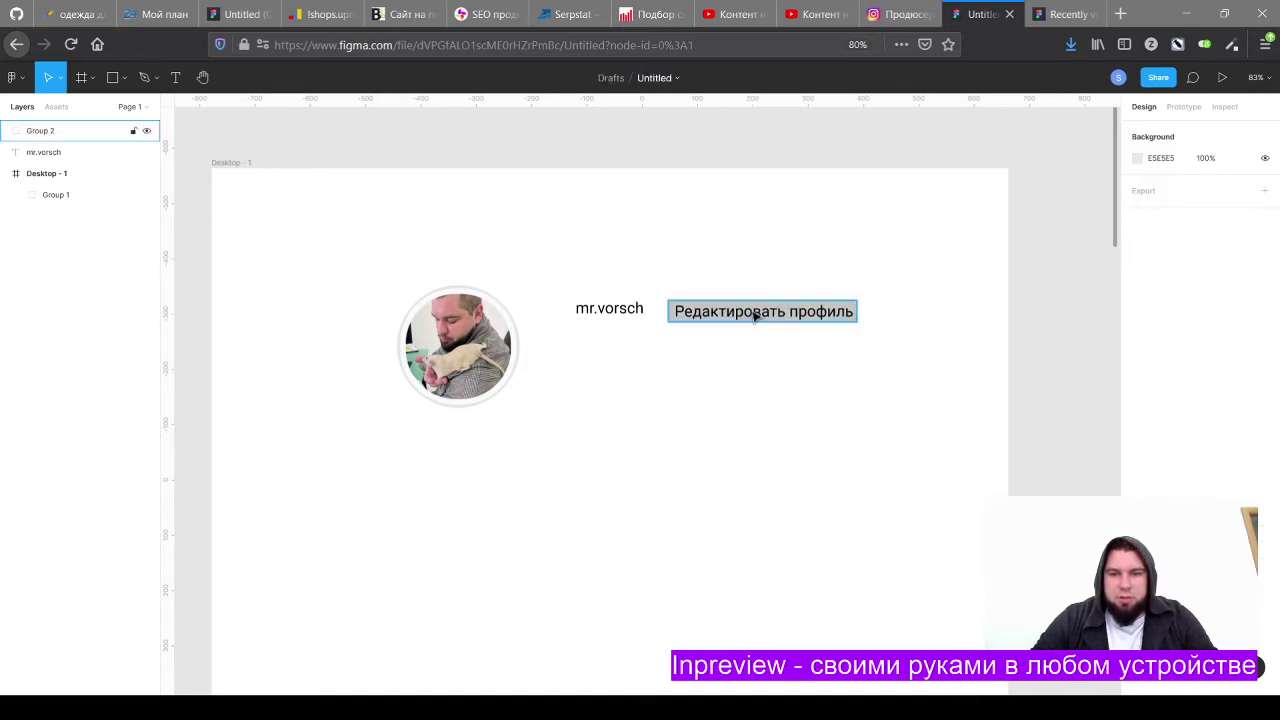
drag(757, 314, 751, 309)
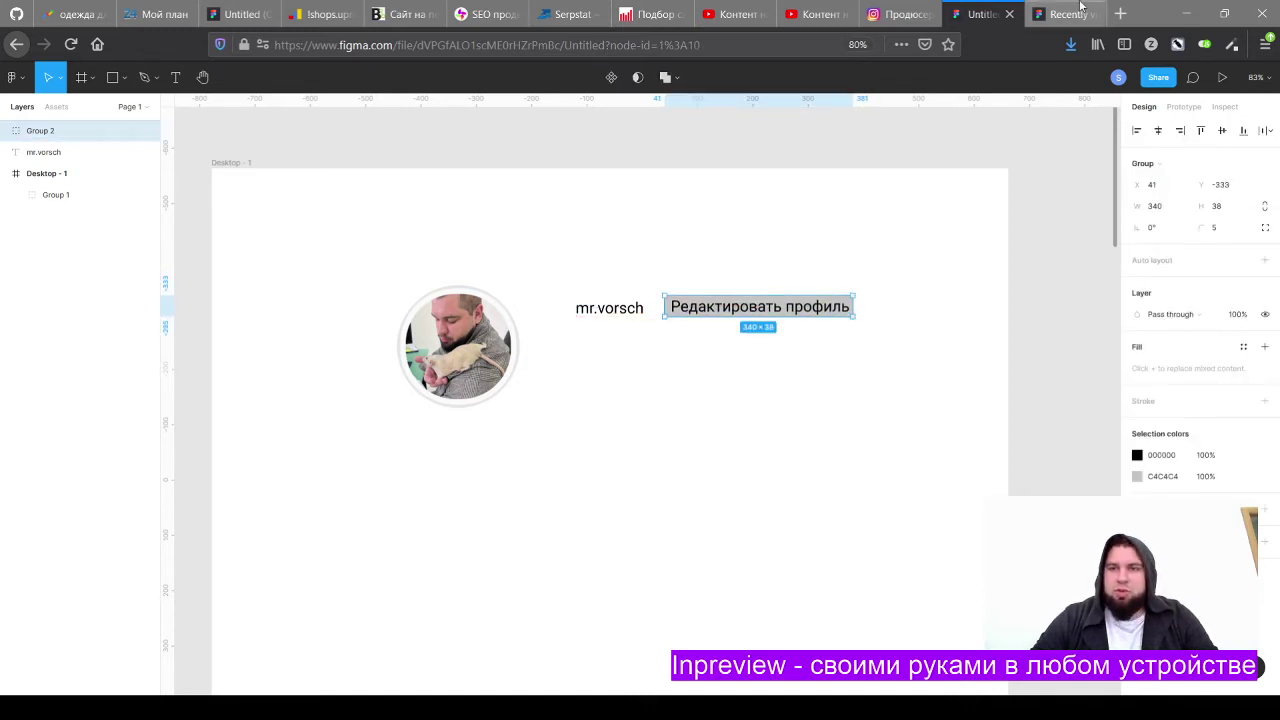
Step: Compare the button with Instagram's original and shift the label within the group to X 49, Y -330
click(884, 10)
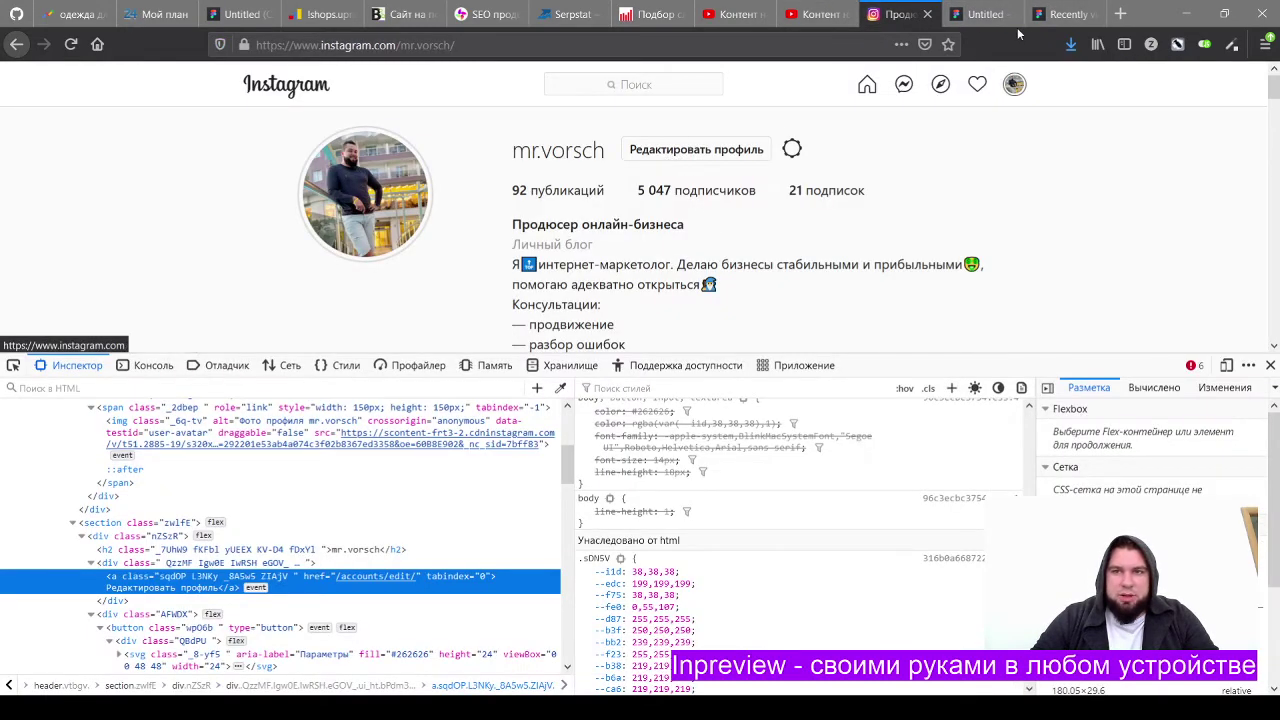
click(970, 18)
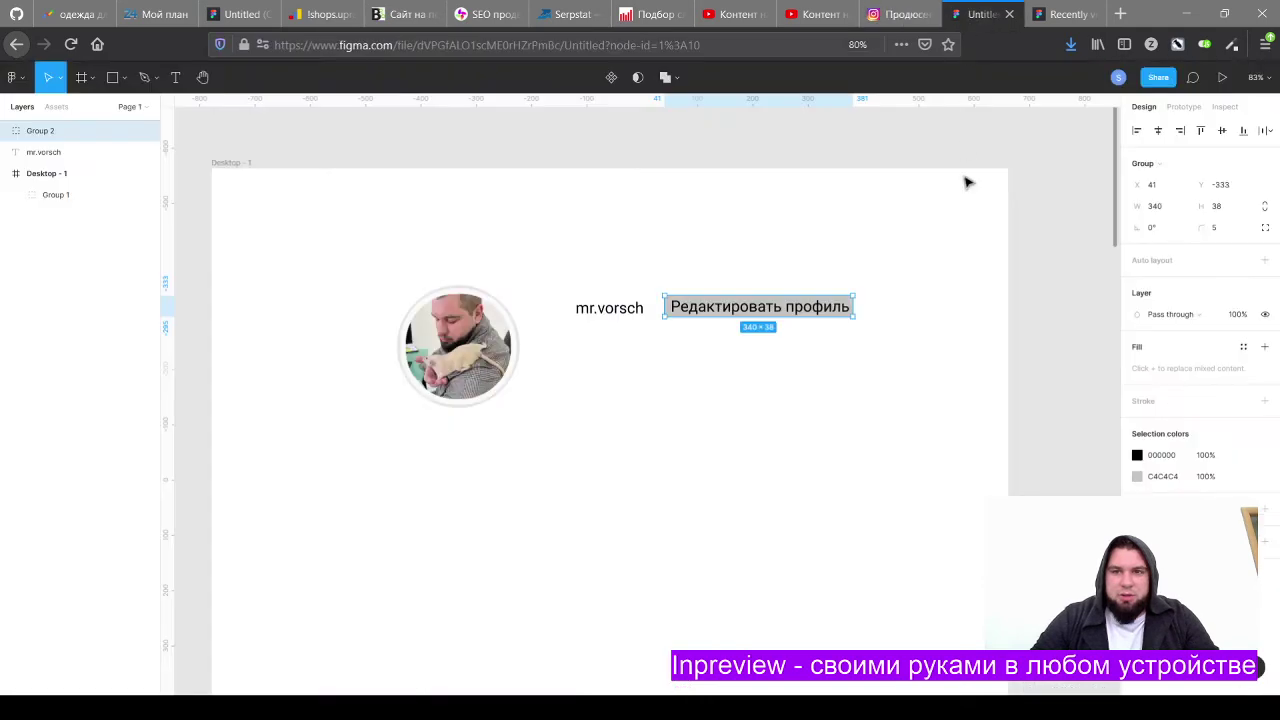
click(900, 14)
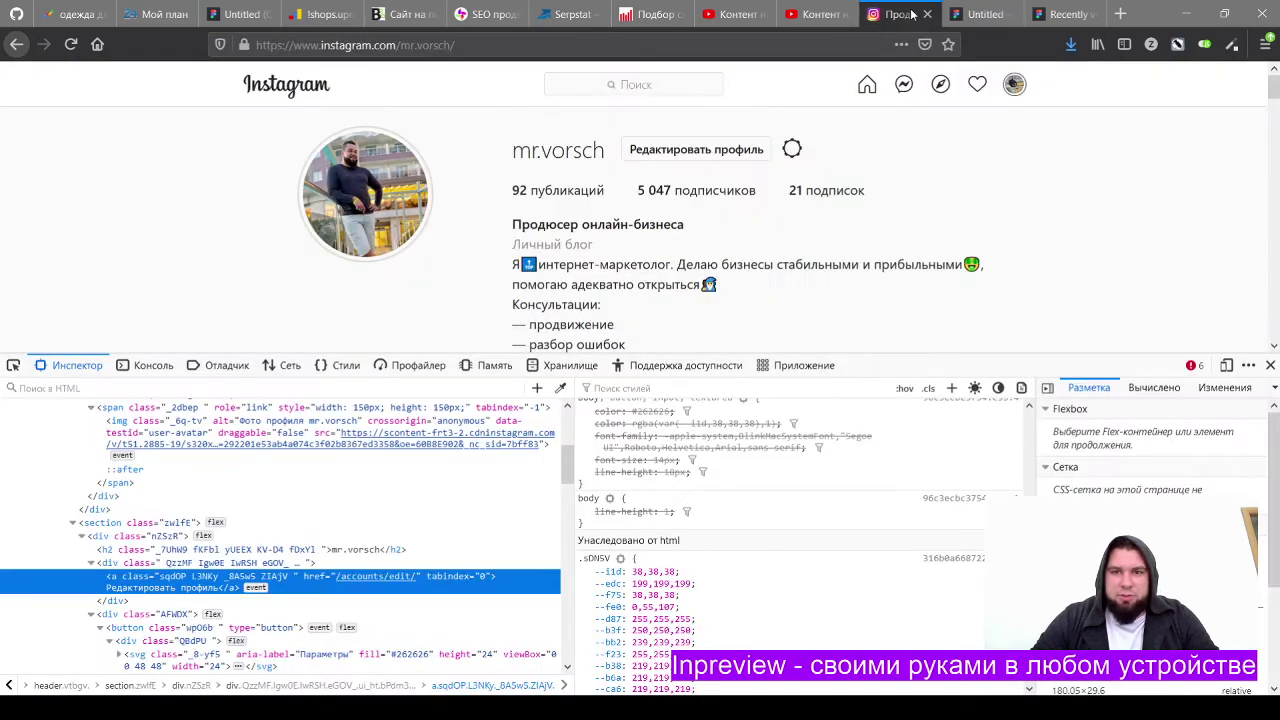
click(984, 14)
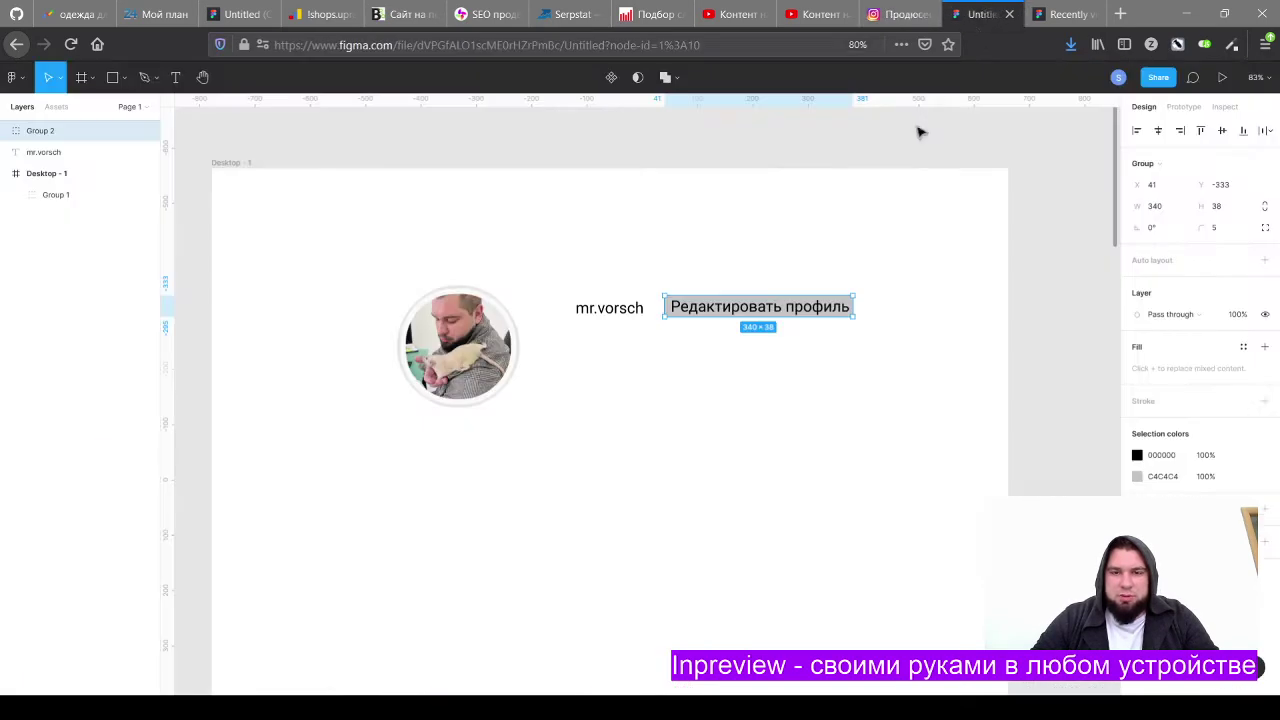
click(875, 335)
click(803, 314)
click(803, 314)
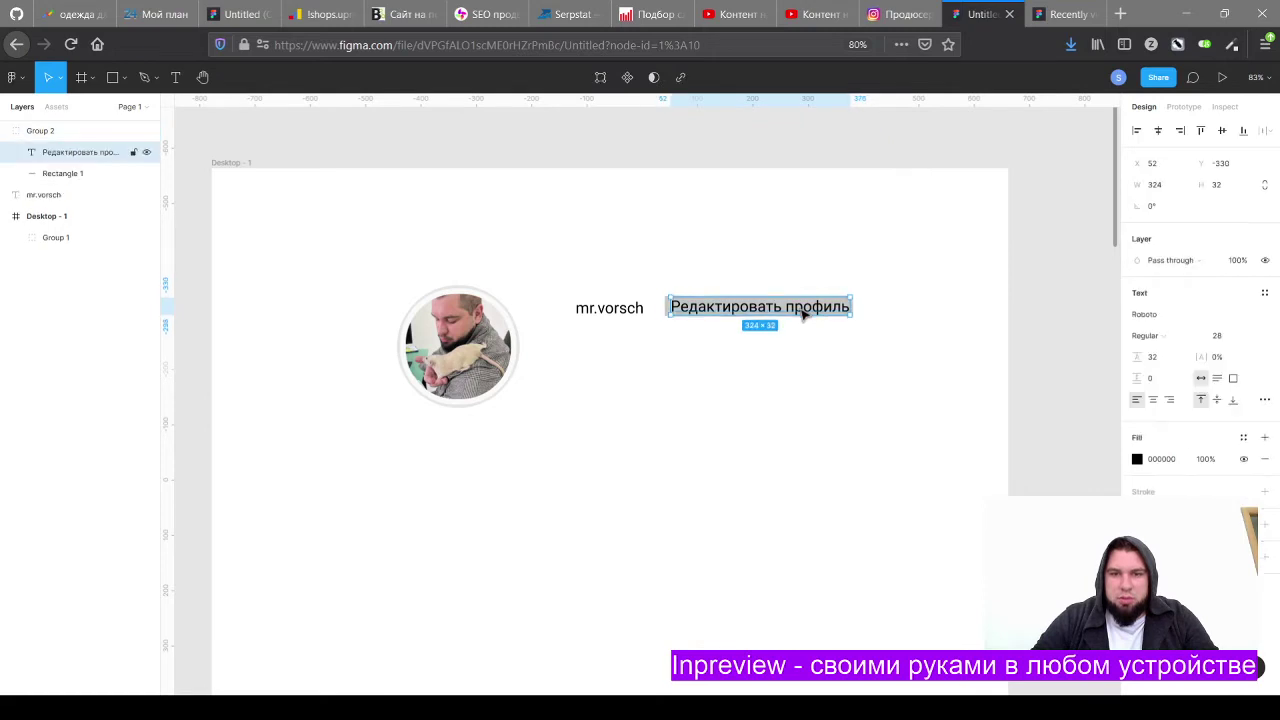
drag(803, 314, 803, 310)
click(823, 403)
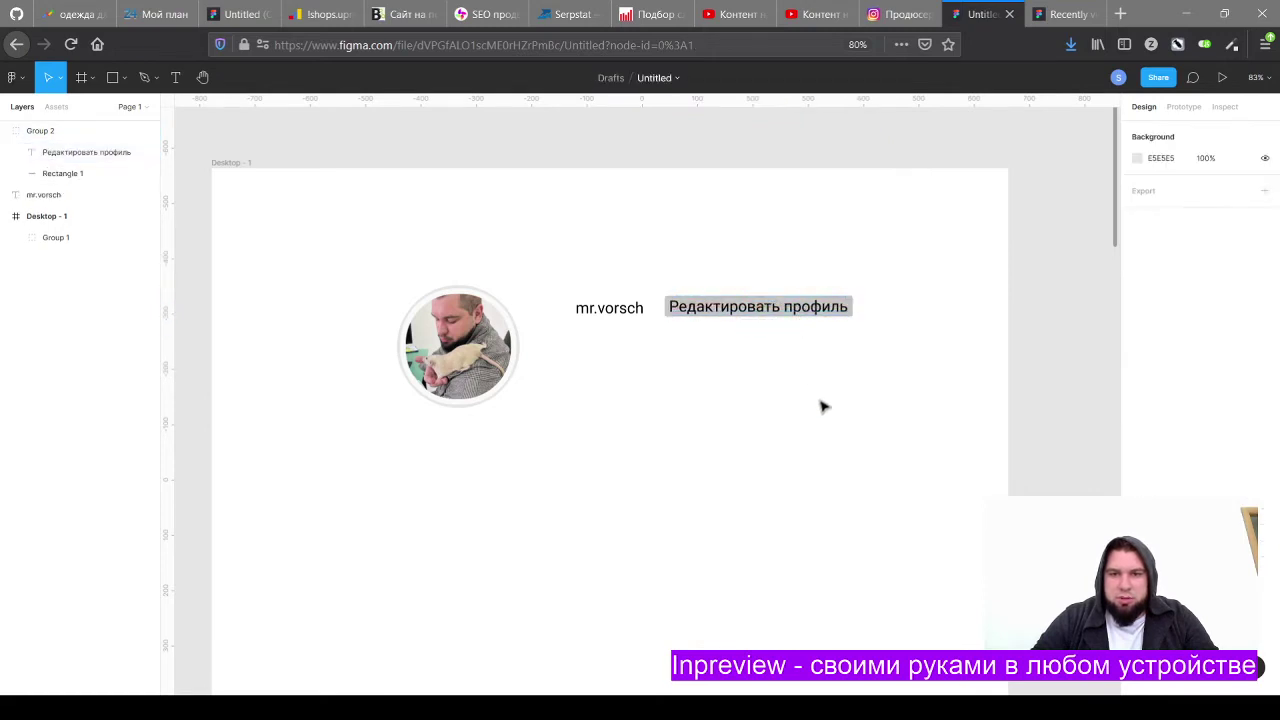
Step: Add a 1-pixel inside stroke in black 000000 to the rectangle of the button group
click(797, 317)
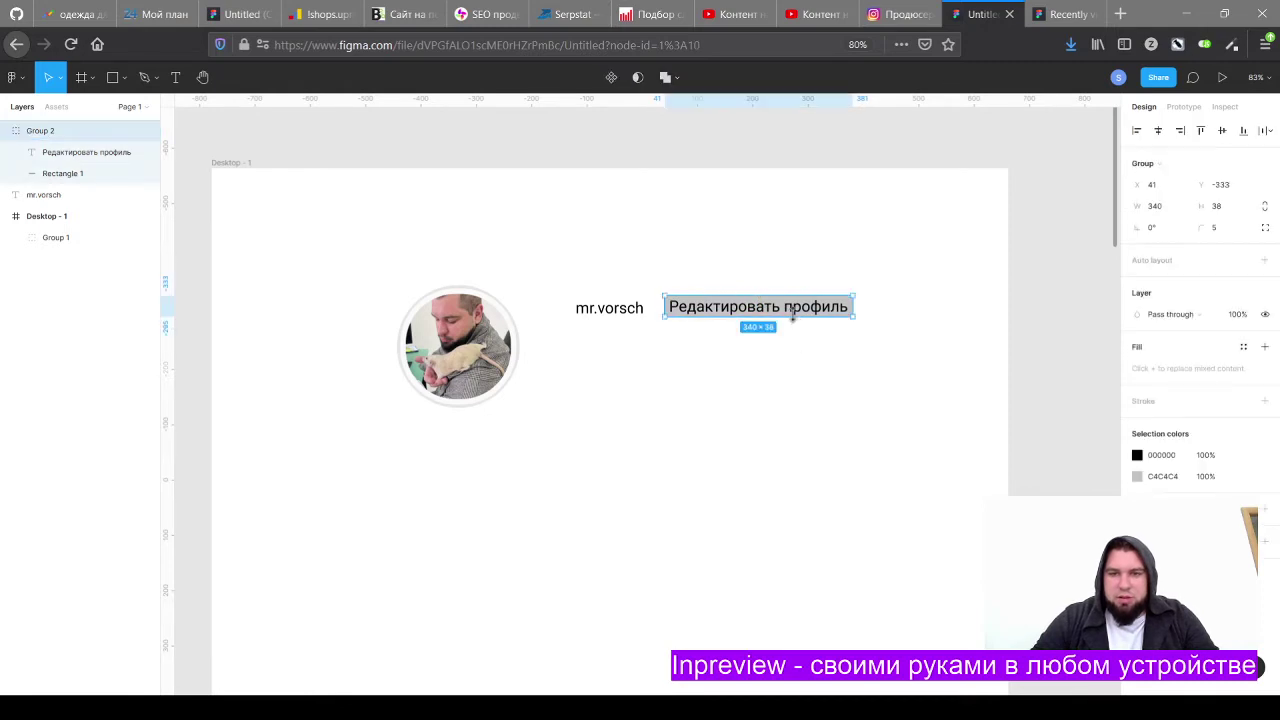
click(1162, 457)
click(1138, 456)
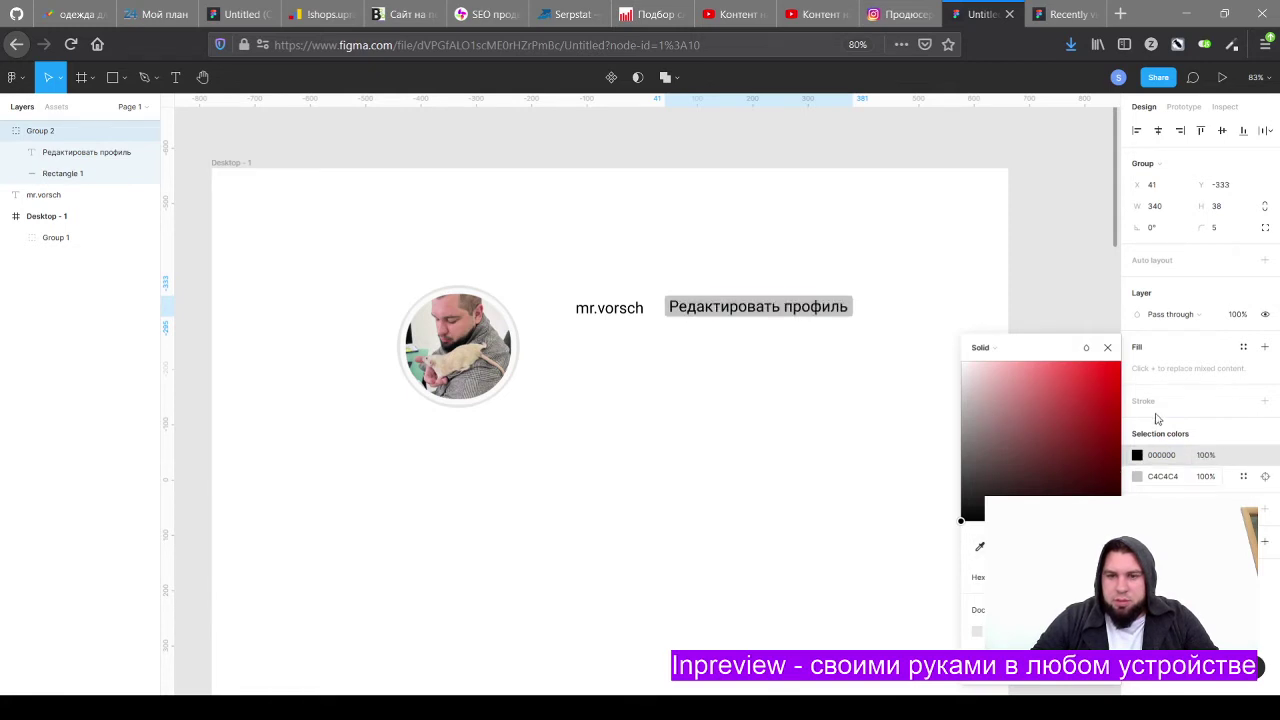
click(105, 174)
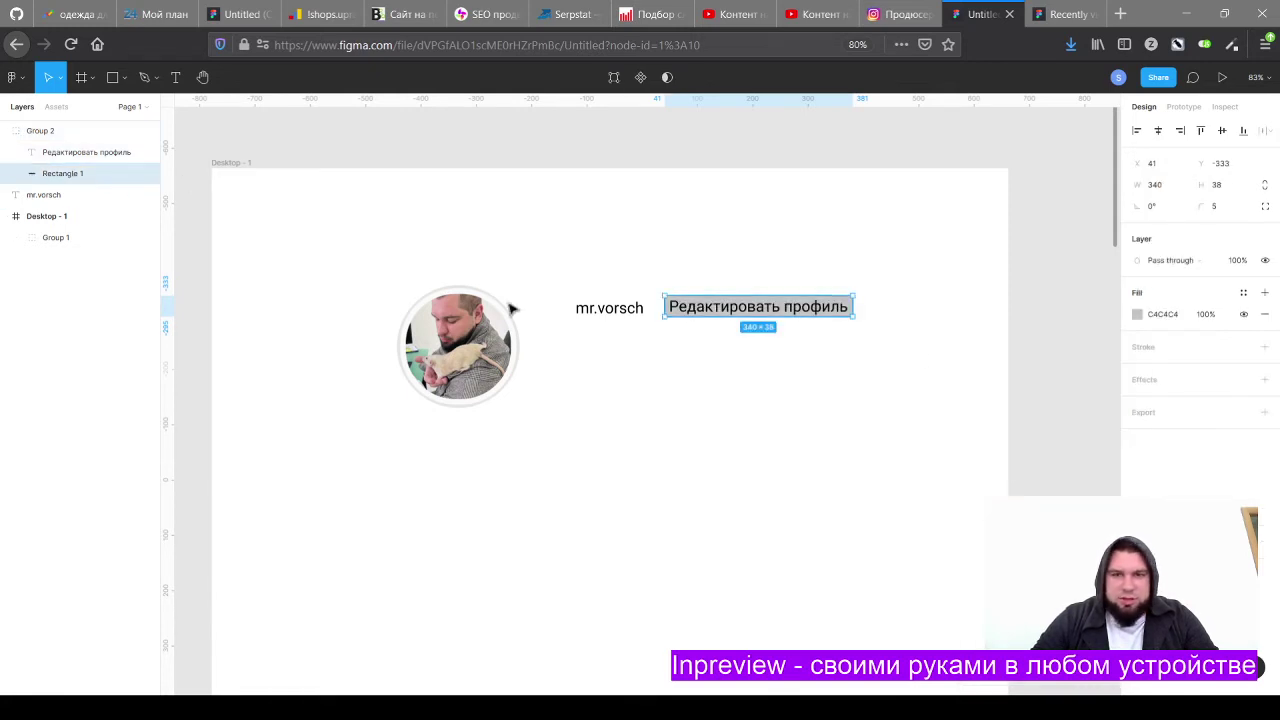
click(1265, 348)
Step: Change the rectangle's fill to light grey F6F5F5 at 100% opacity, using Instagram's button as reference
click(1152, 318)
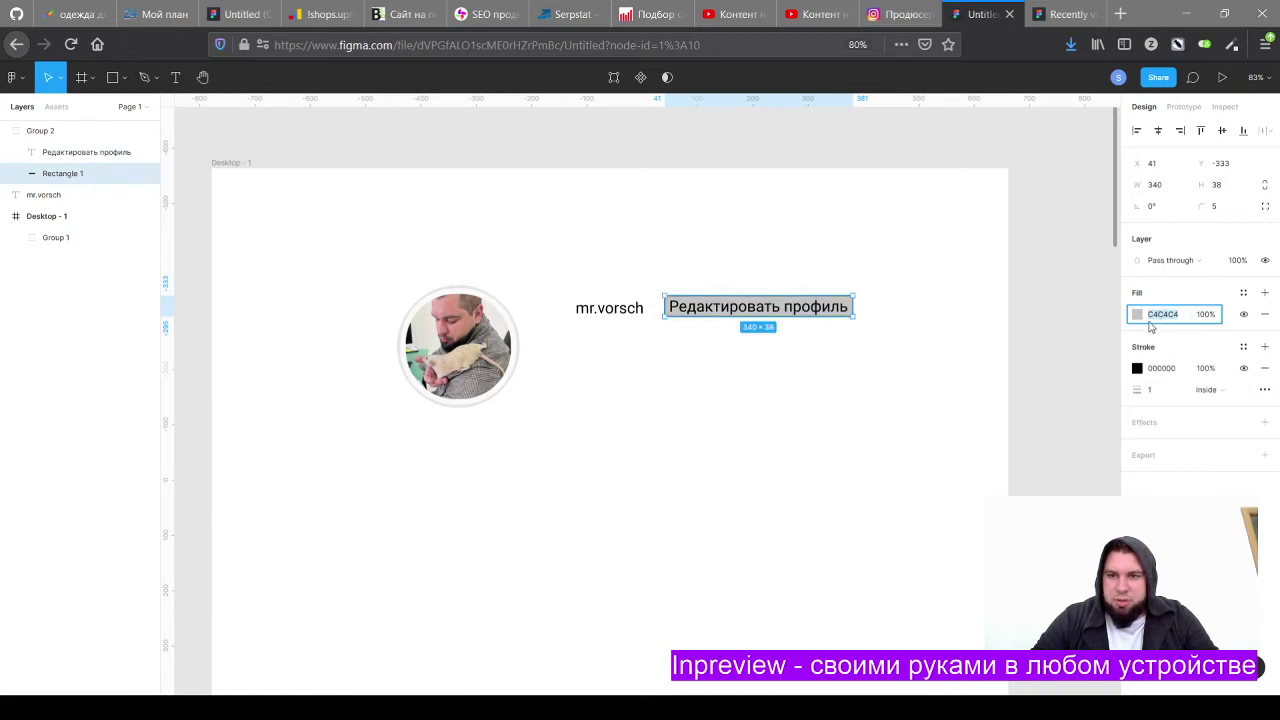
click(1135, 318)
drag(957, 374, 946, 337)
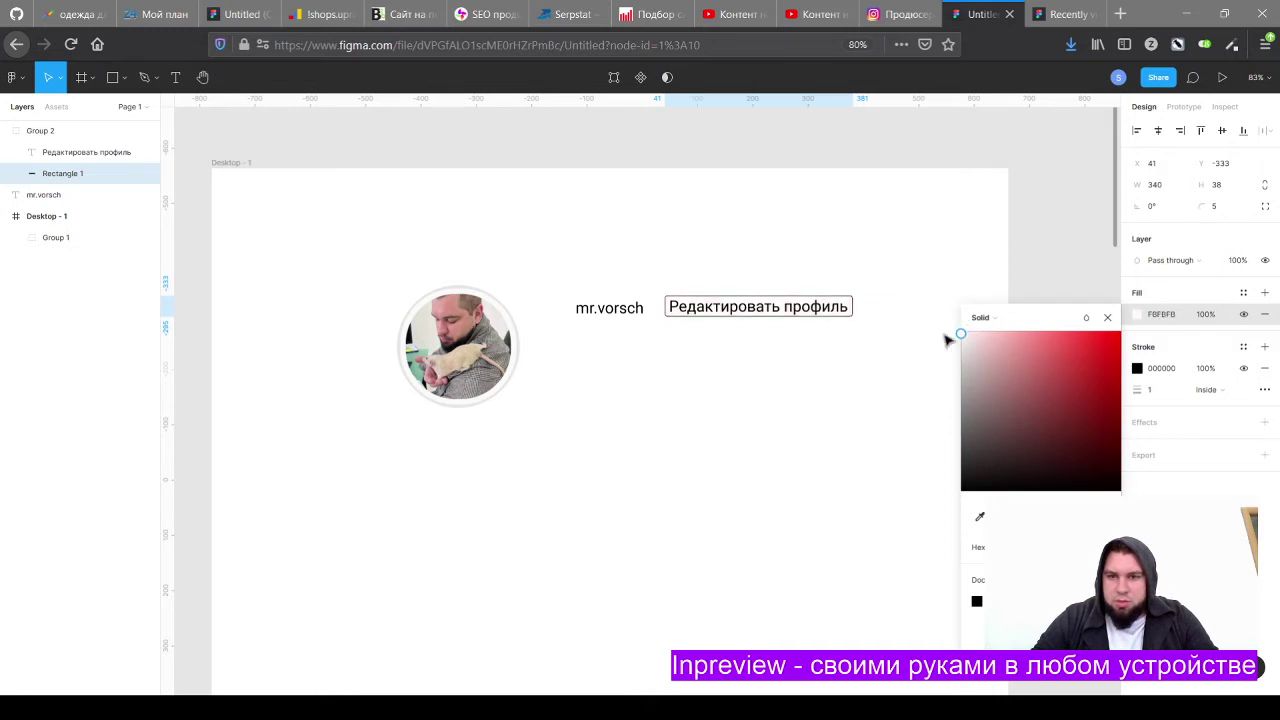
drag(1105, 526, 1062, 526)
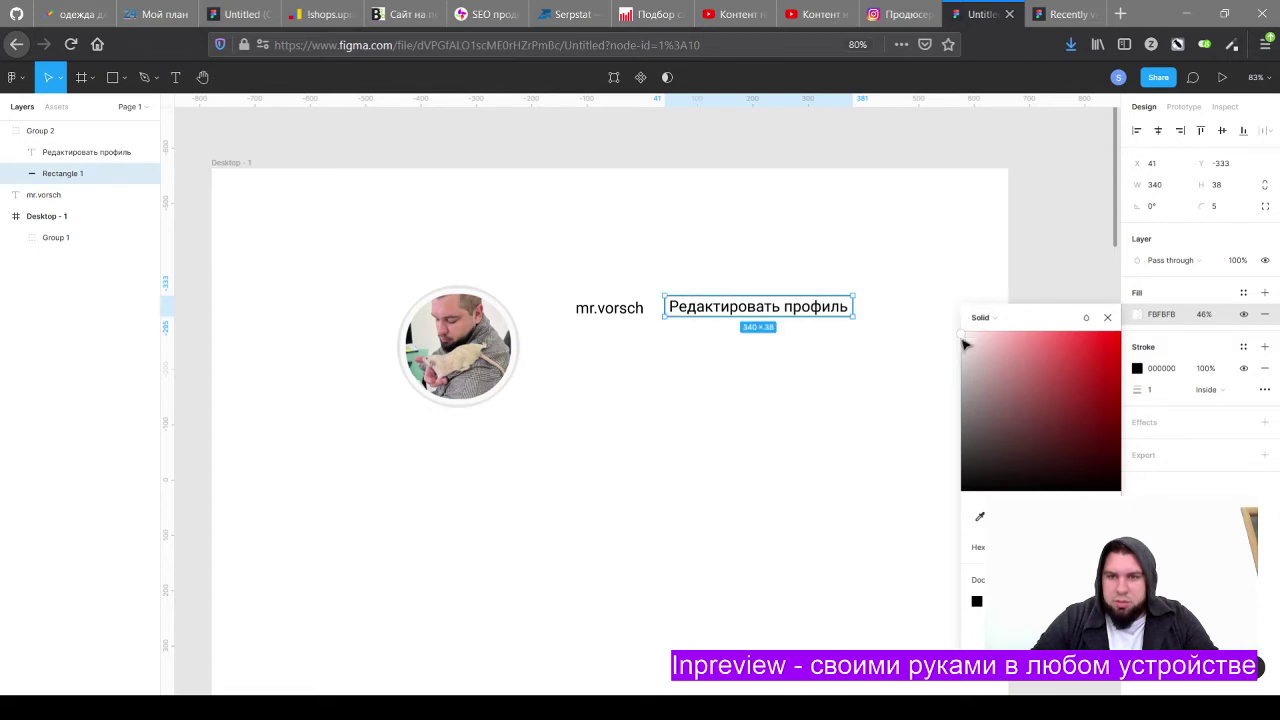
click(898, 14)
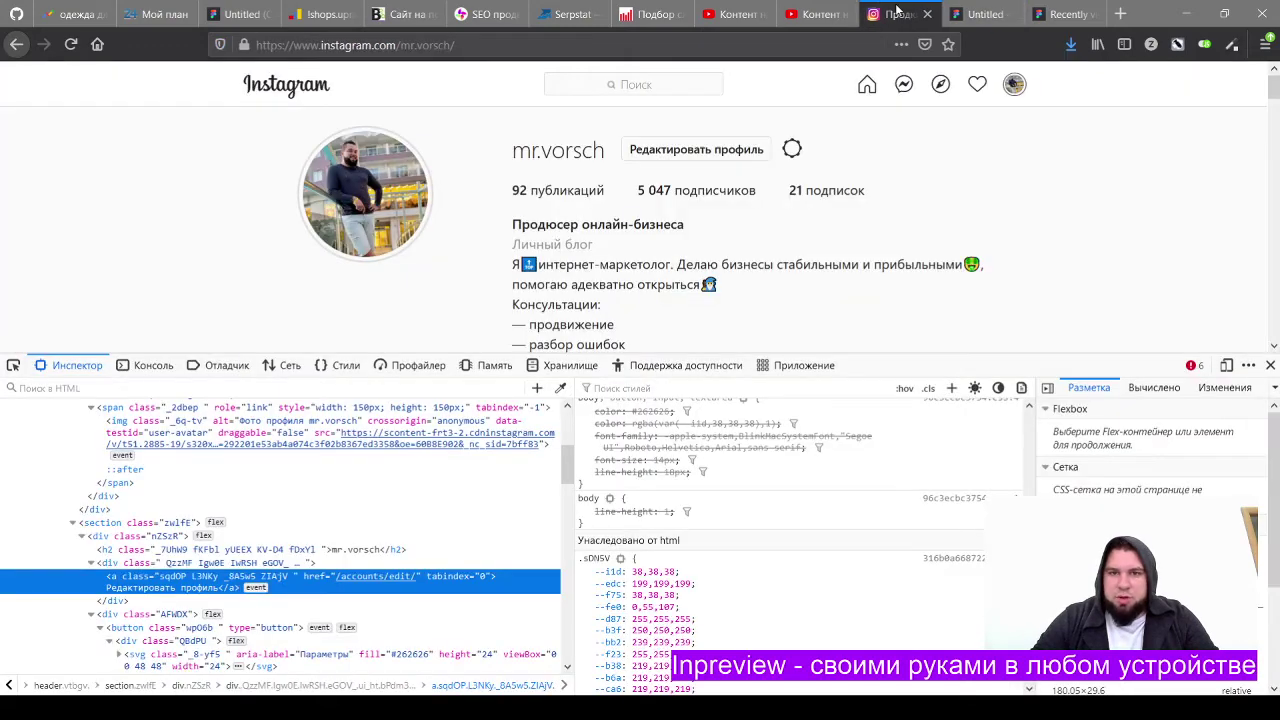
click(983, 14)
drag(963, 338, 963, 345)
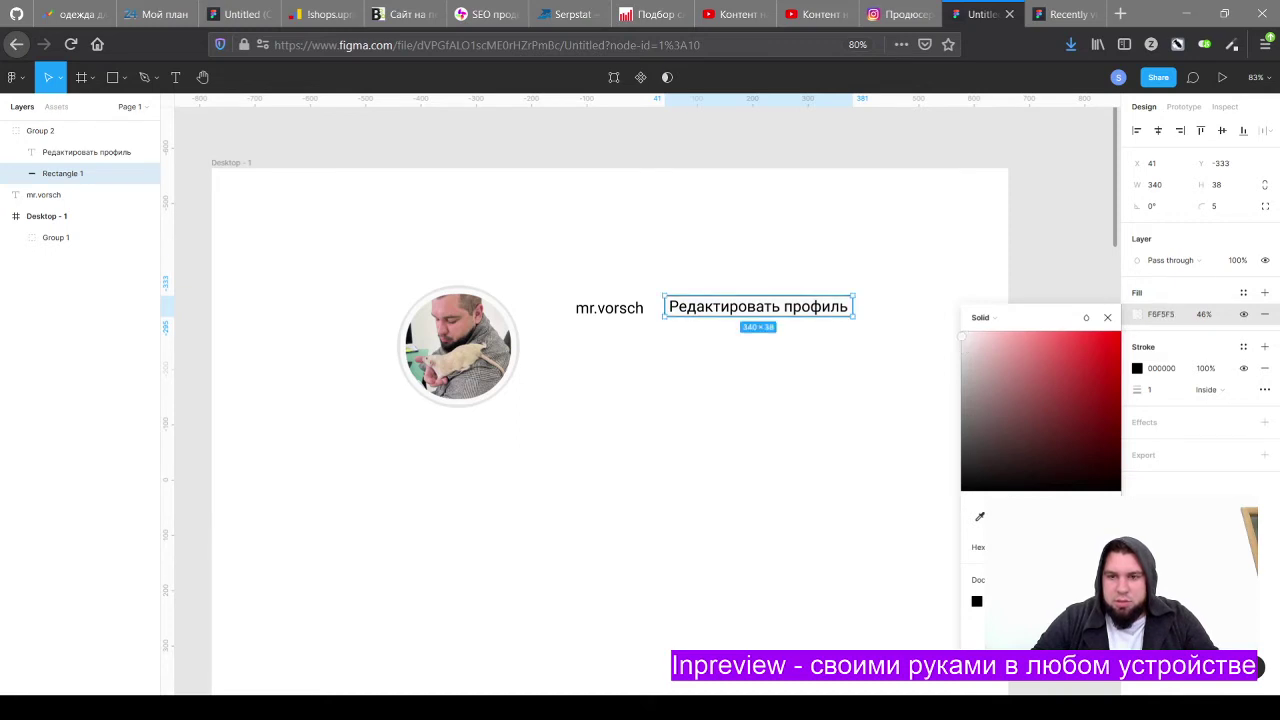
key(0)
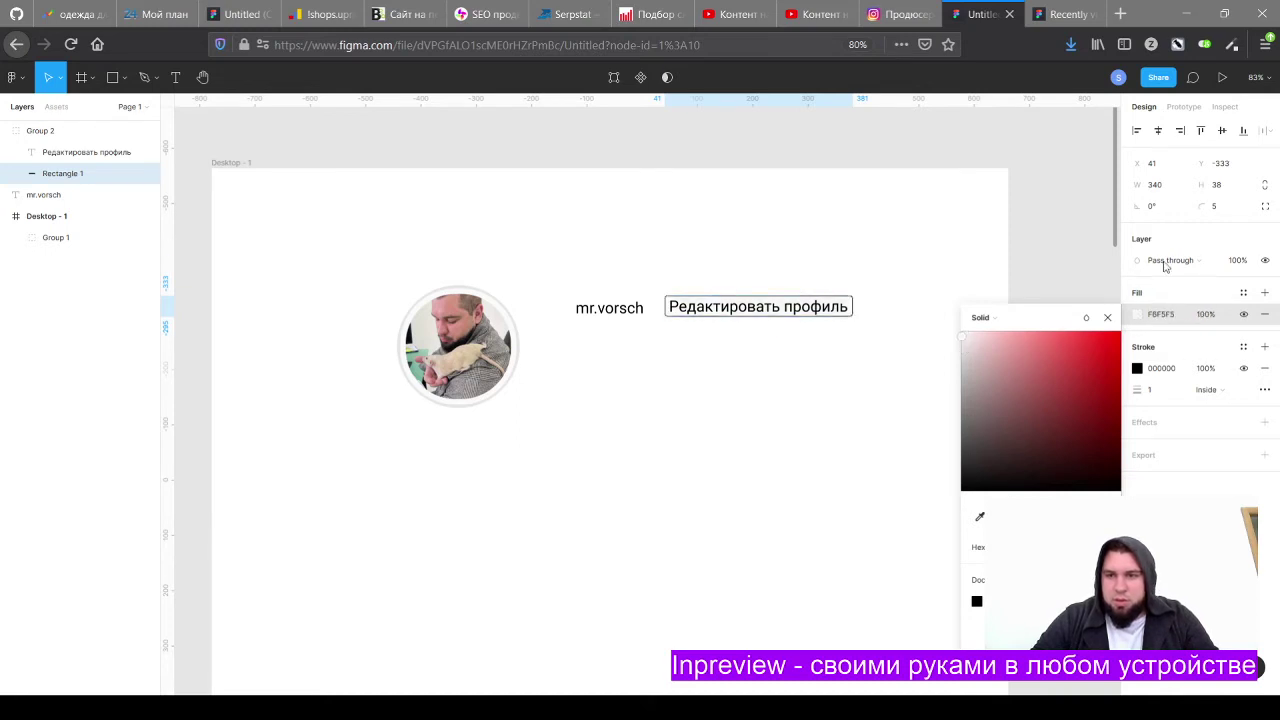
Step: Change the rectangle's stroke colour to light grey E5E5E5
click(1160, 369)
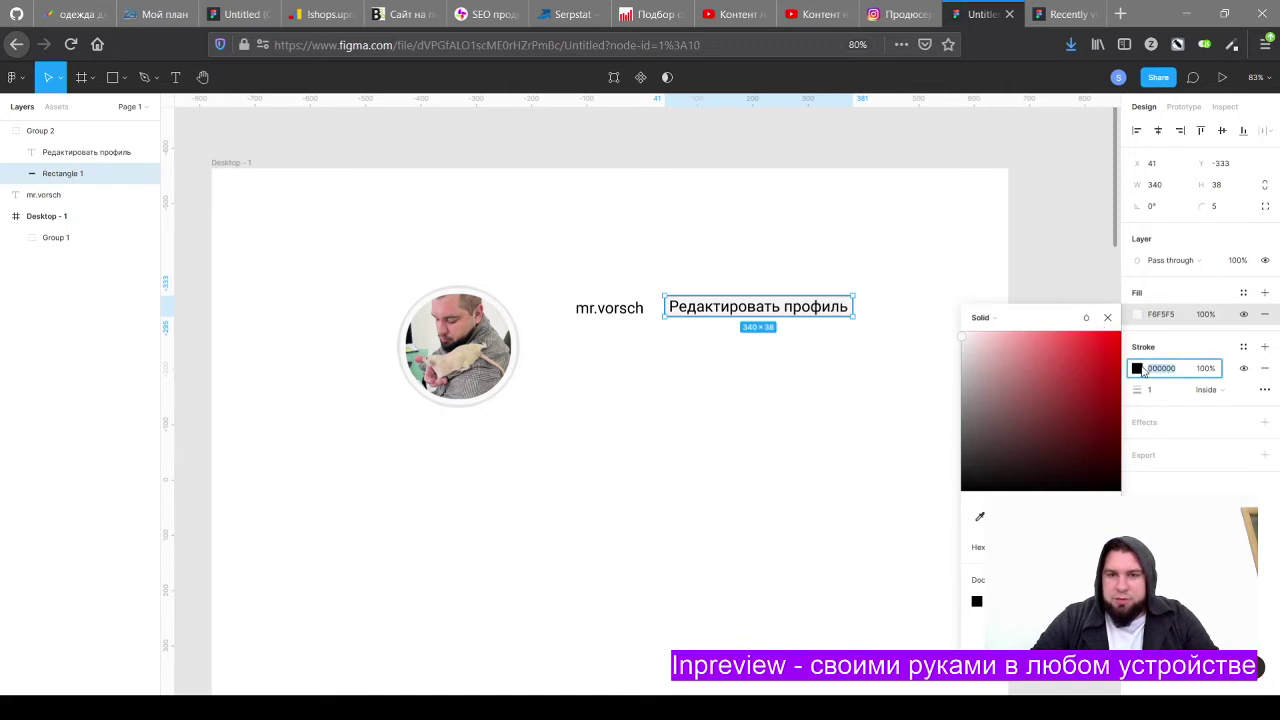
click(1139, 369)
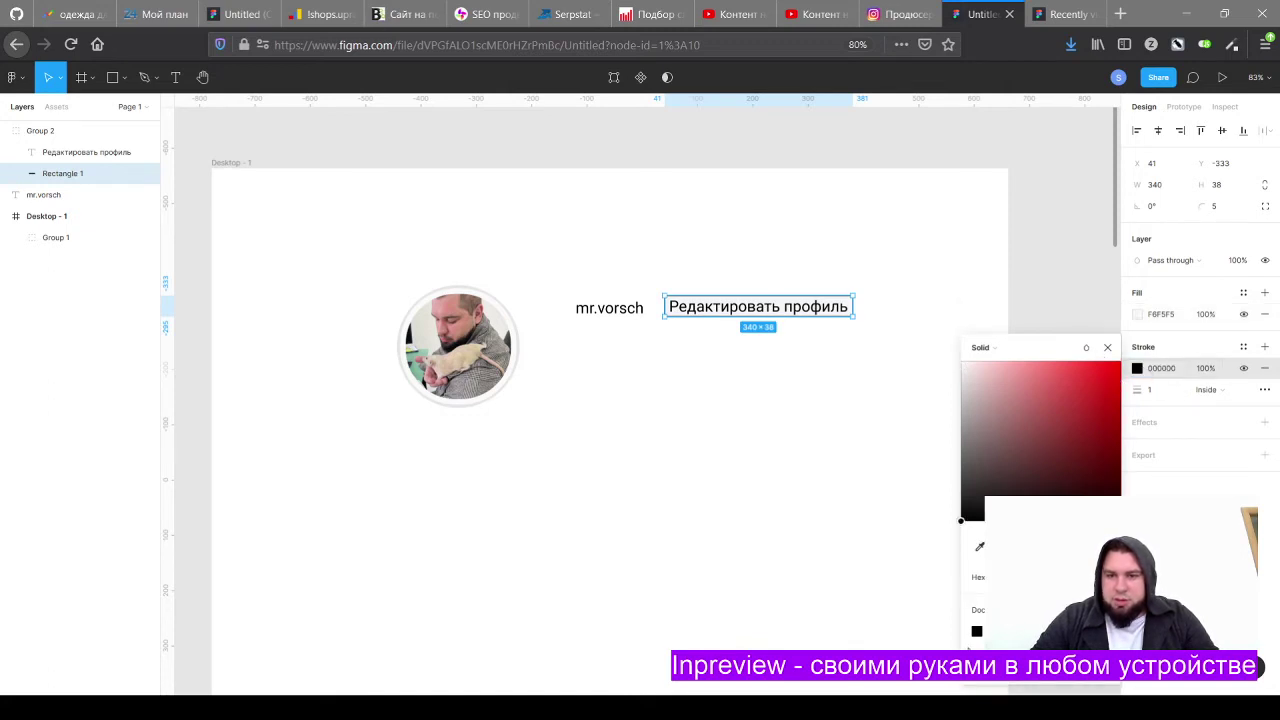
drag(961, 520, 961, 375)
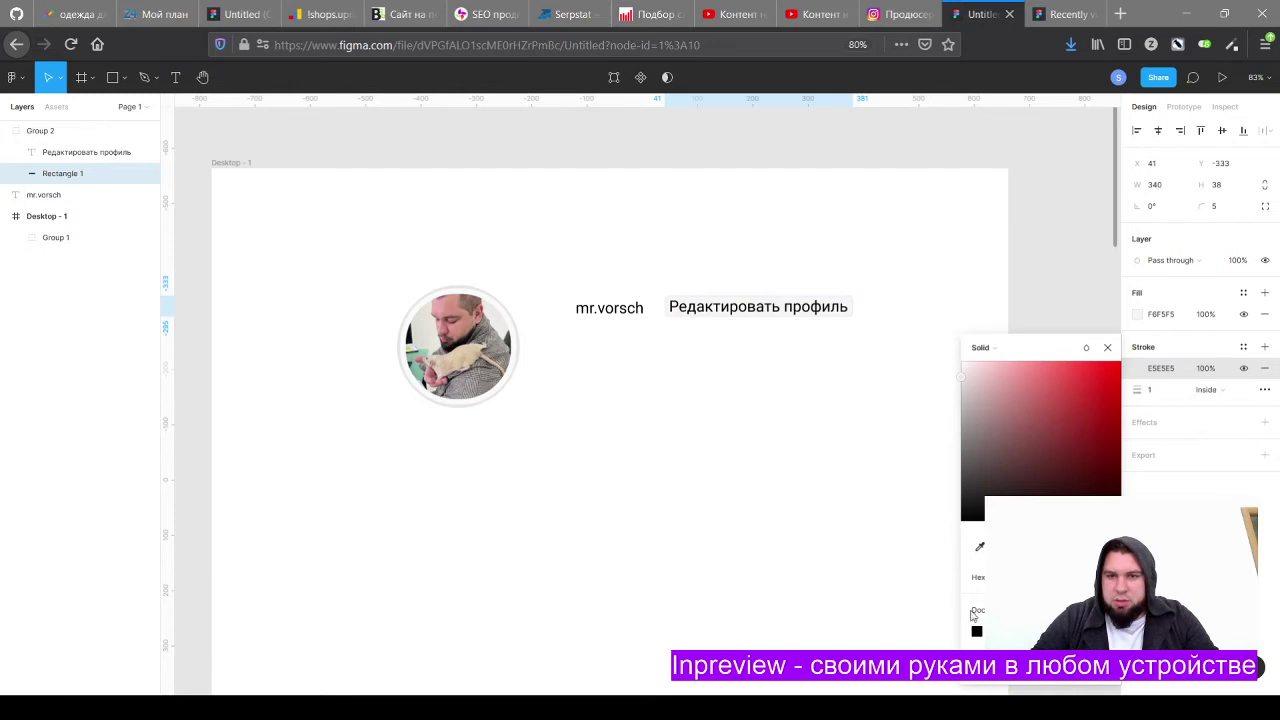
Step: Inspect the edit-profile button on the Instagram page and look through its CSS rules for the text colour
click(820, 307)
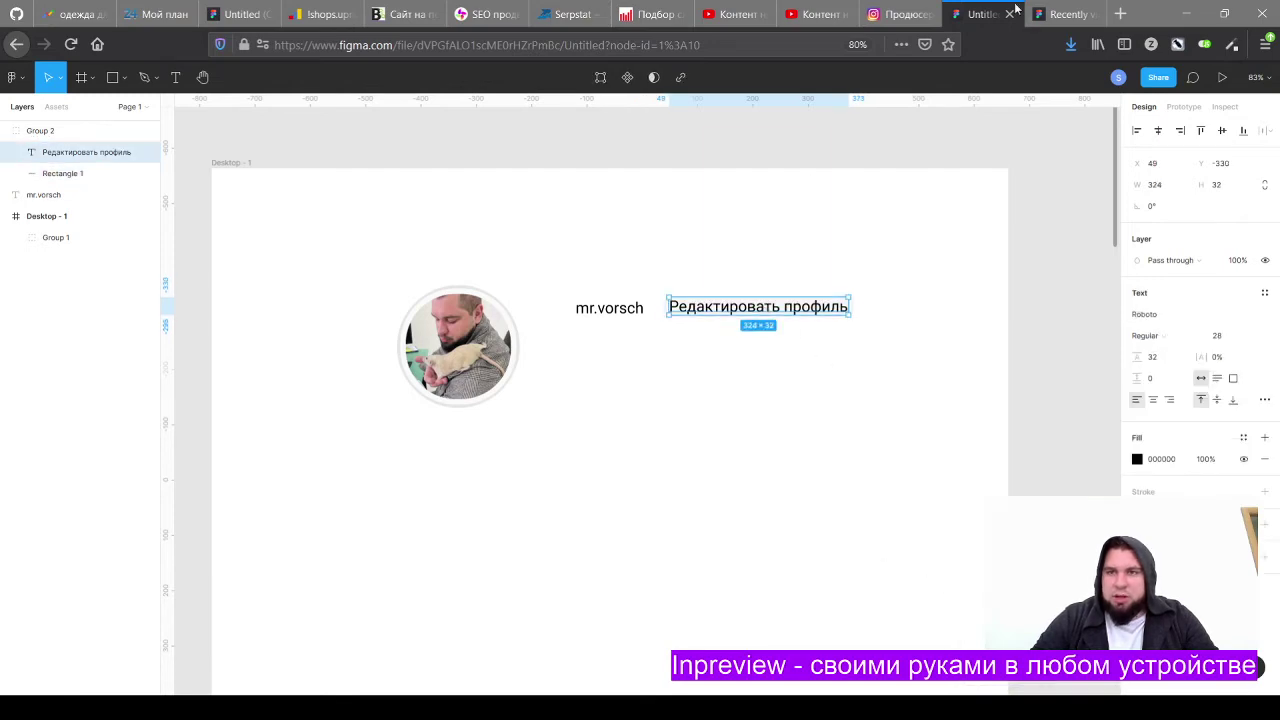
click(897, 7)
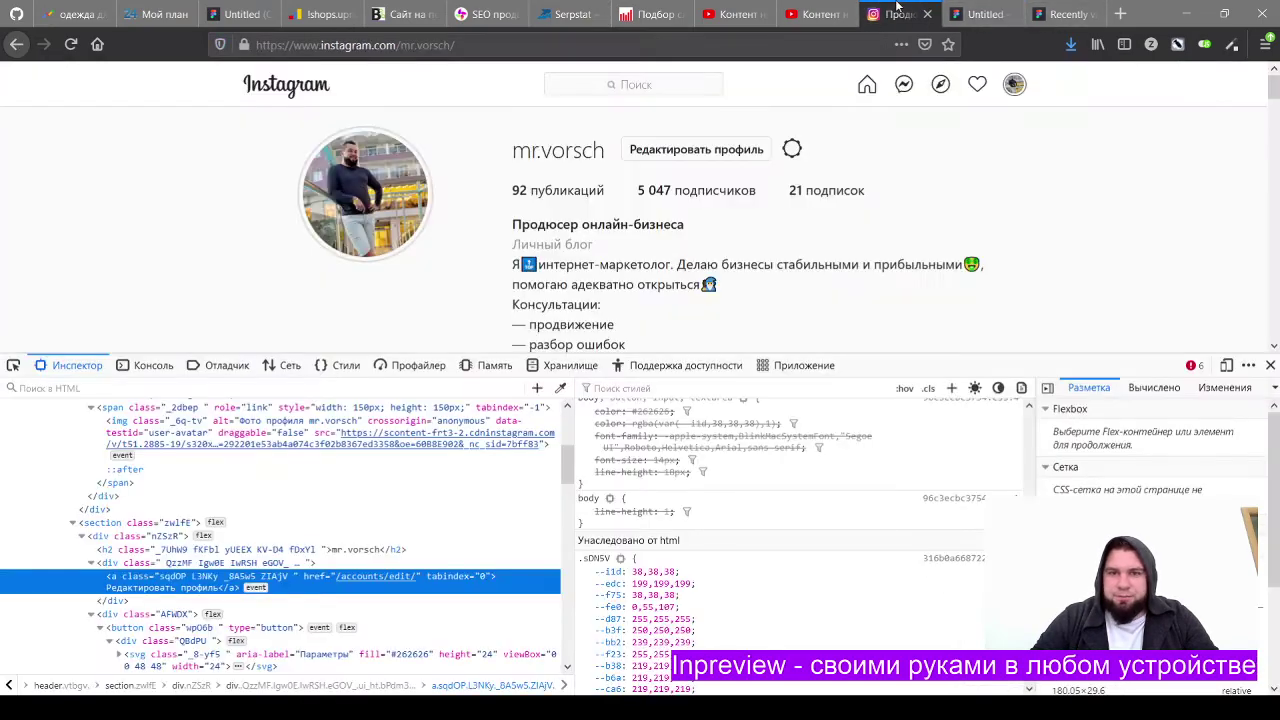
click(985, 14)
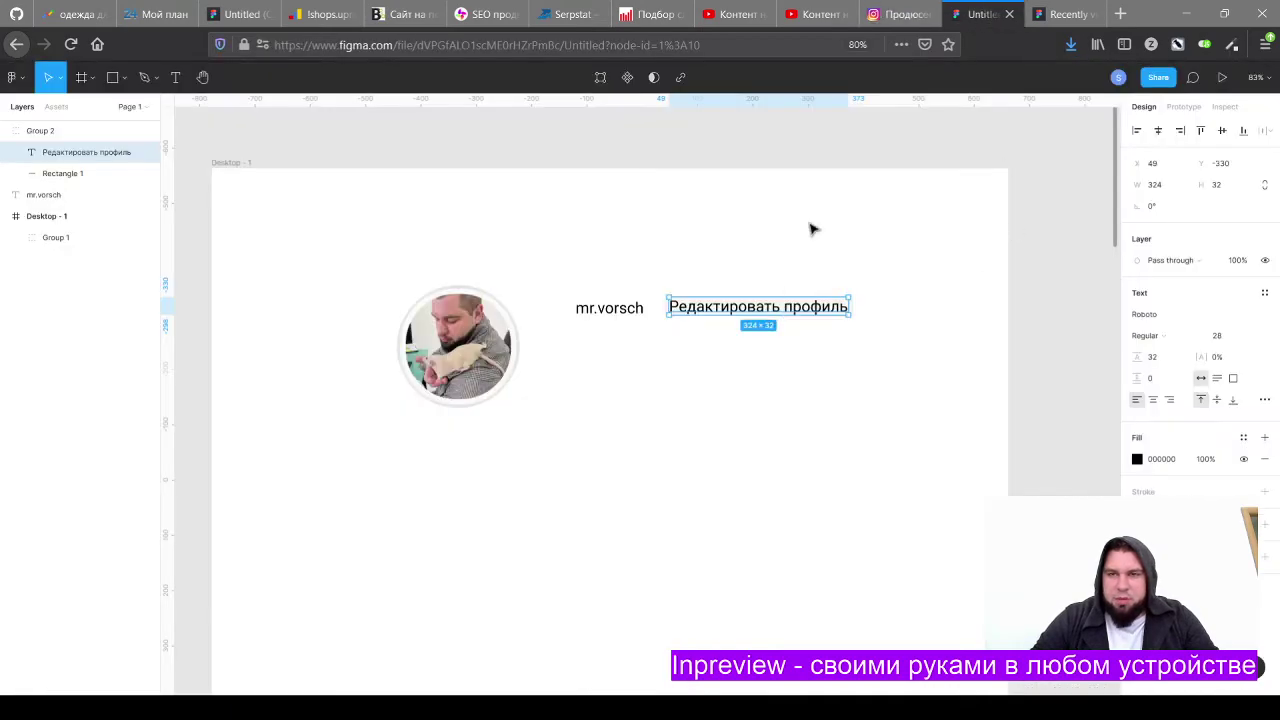
click(880, 14)
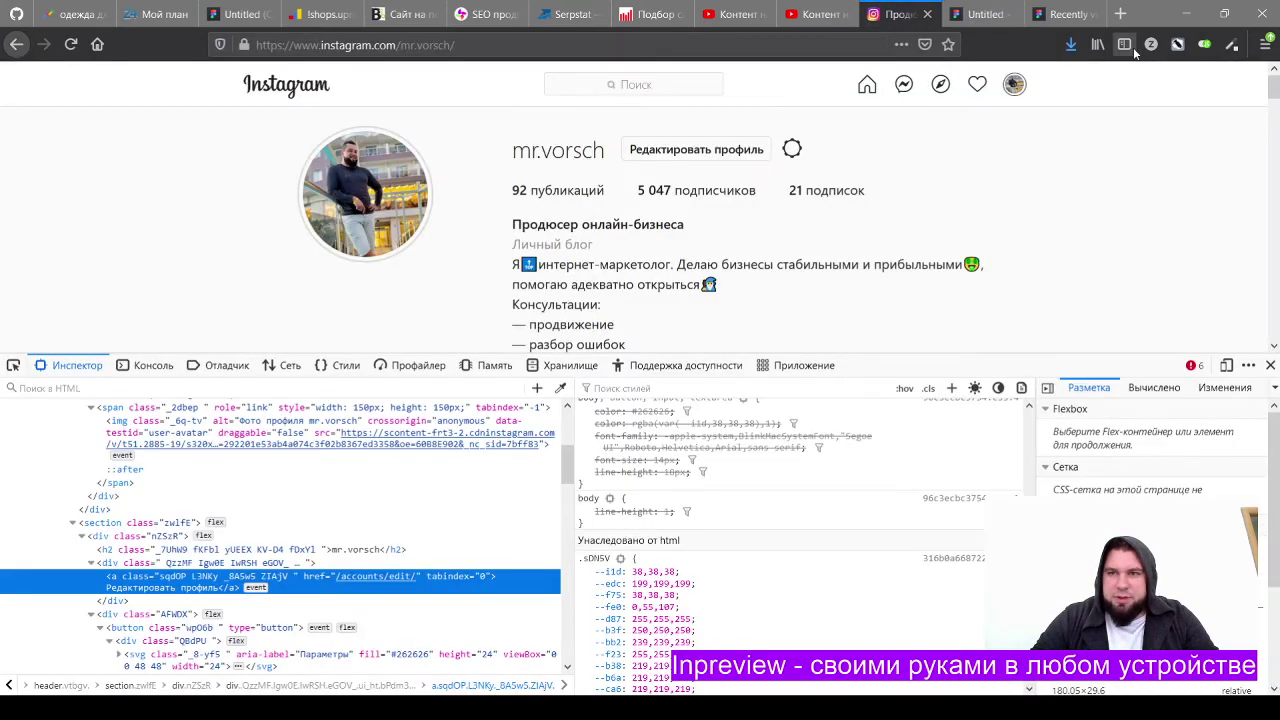
click(13, 365)
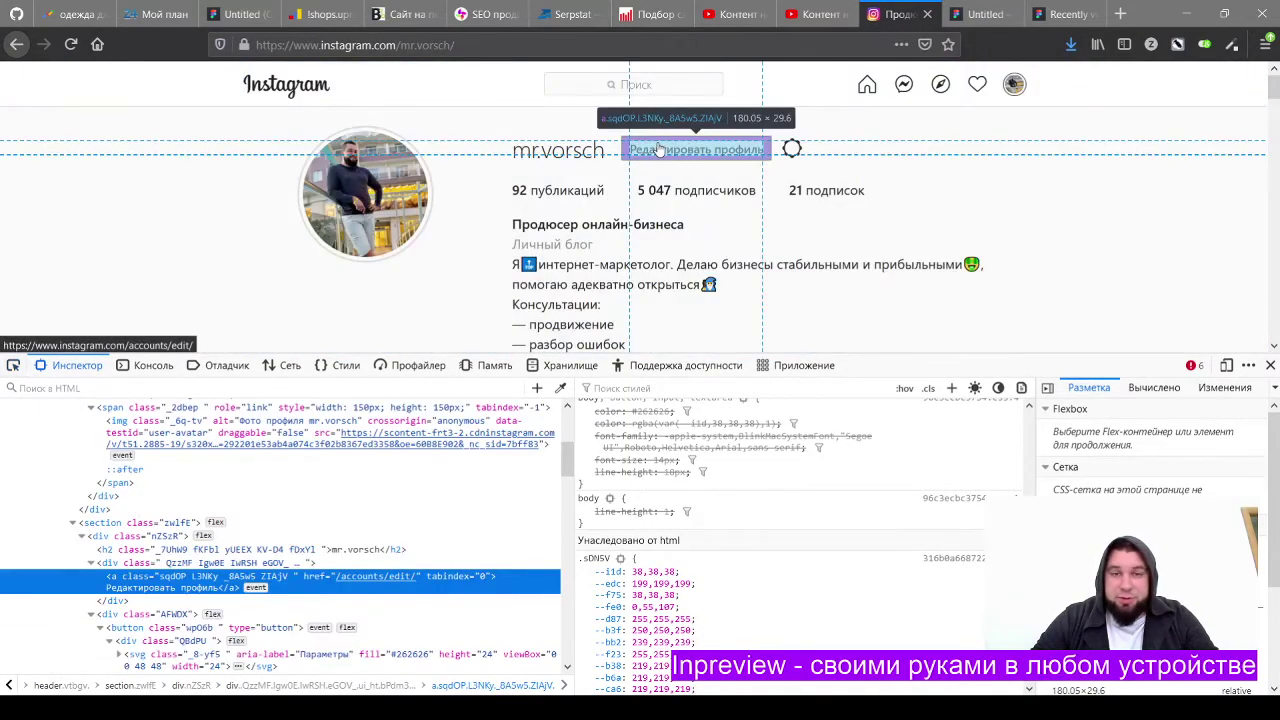
click(659, 149)
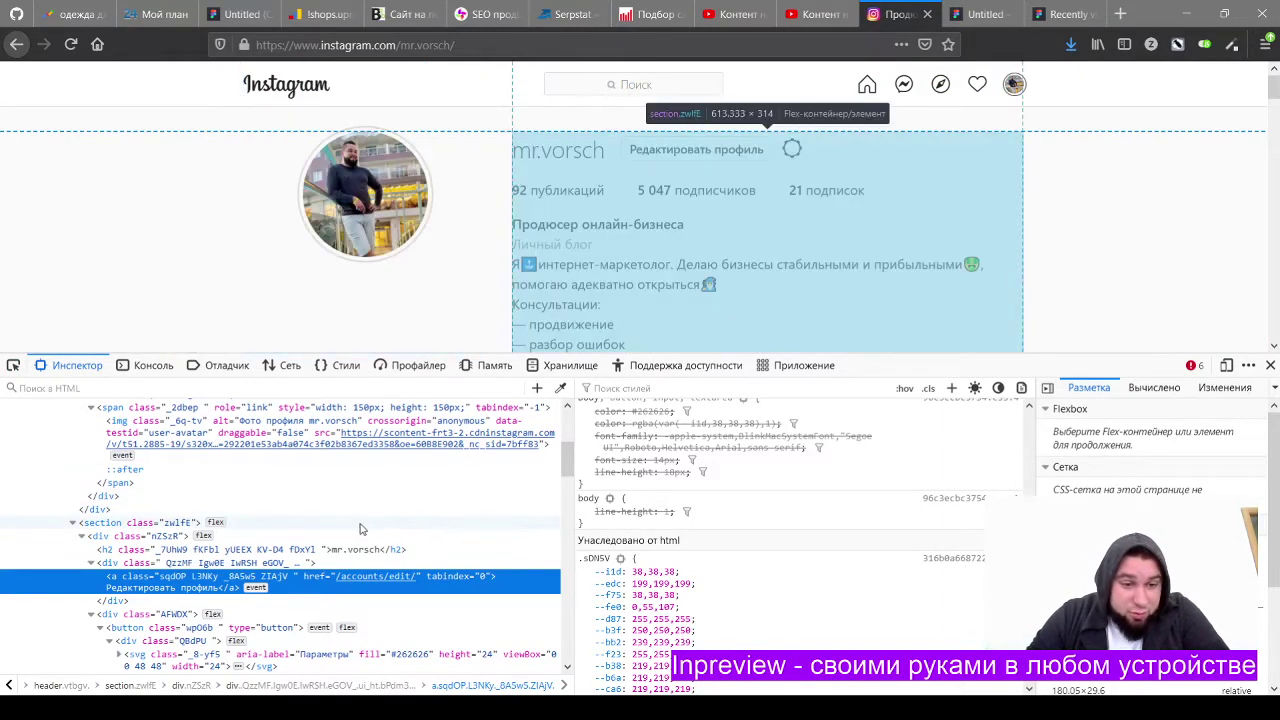
scroll(800, 545, up, 8)
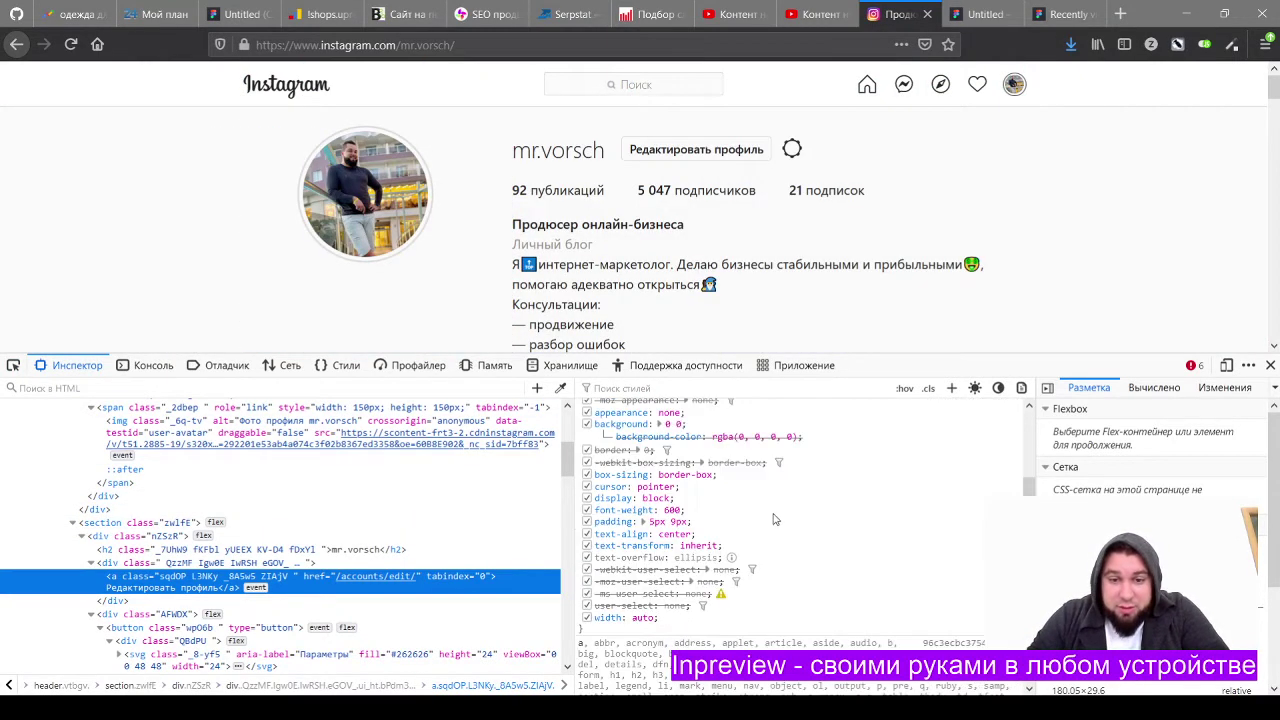
scroll(773, 519, down, 10)
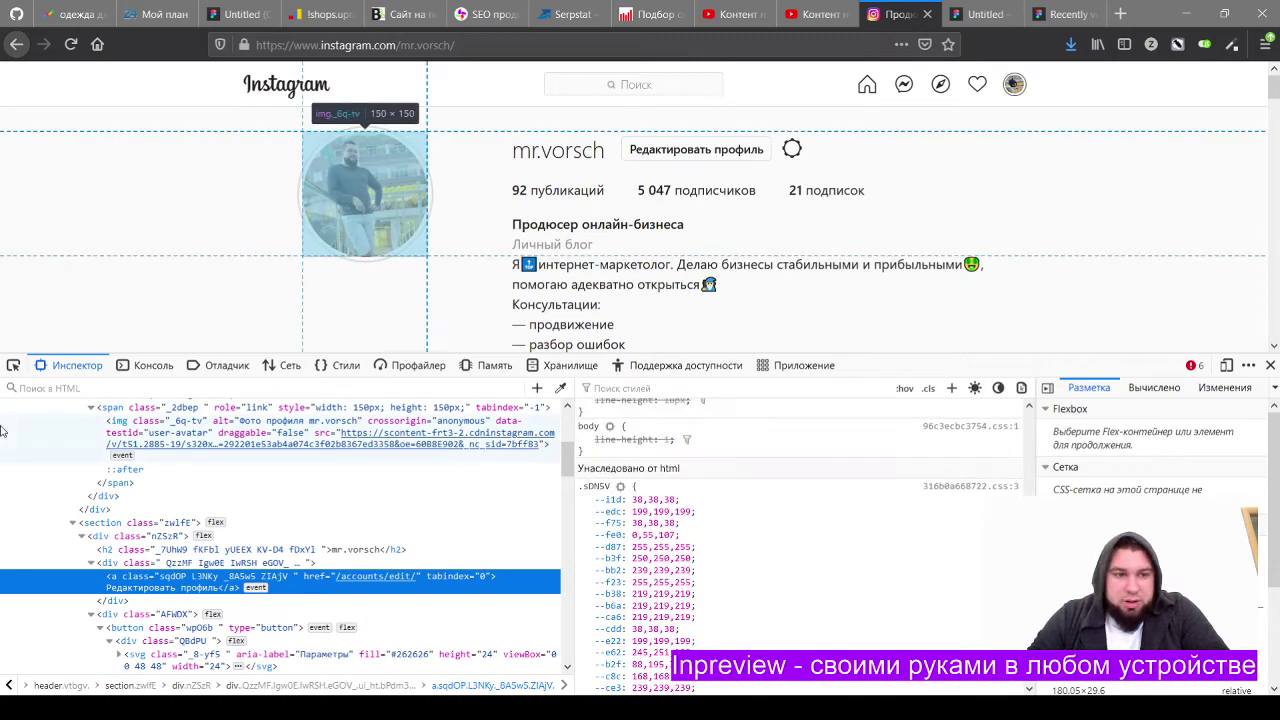
Step: Inspect Instagram's edit-profile button again and copy the text colour #262626 from the rule inherited from its section
click(17, 369)
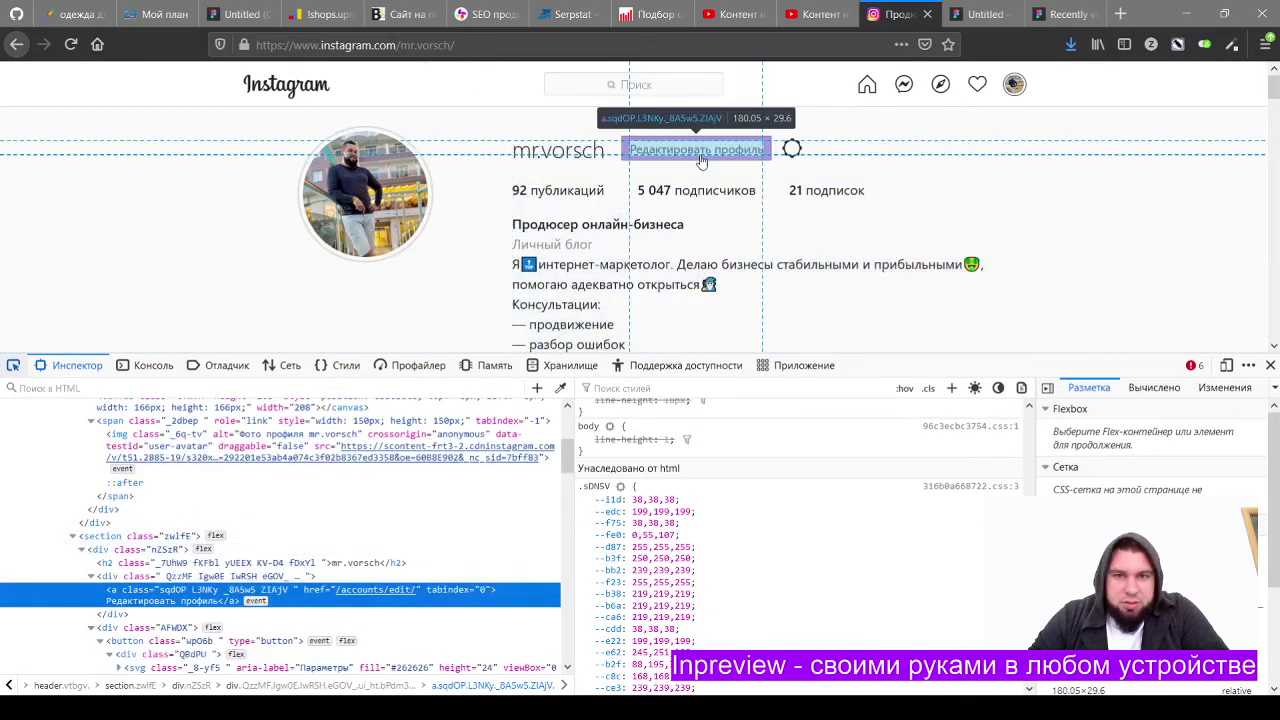
click(701, 161)
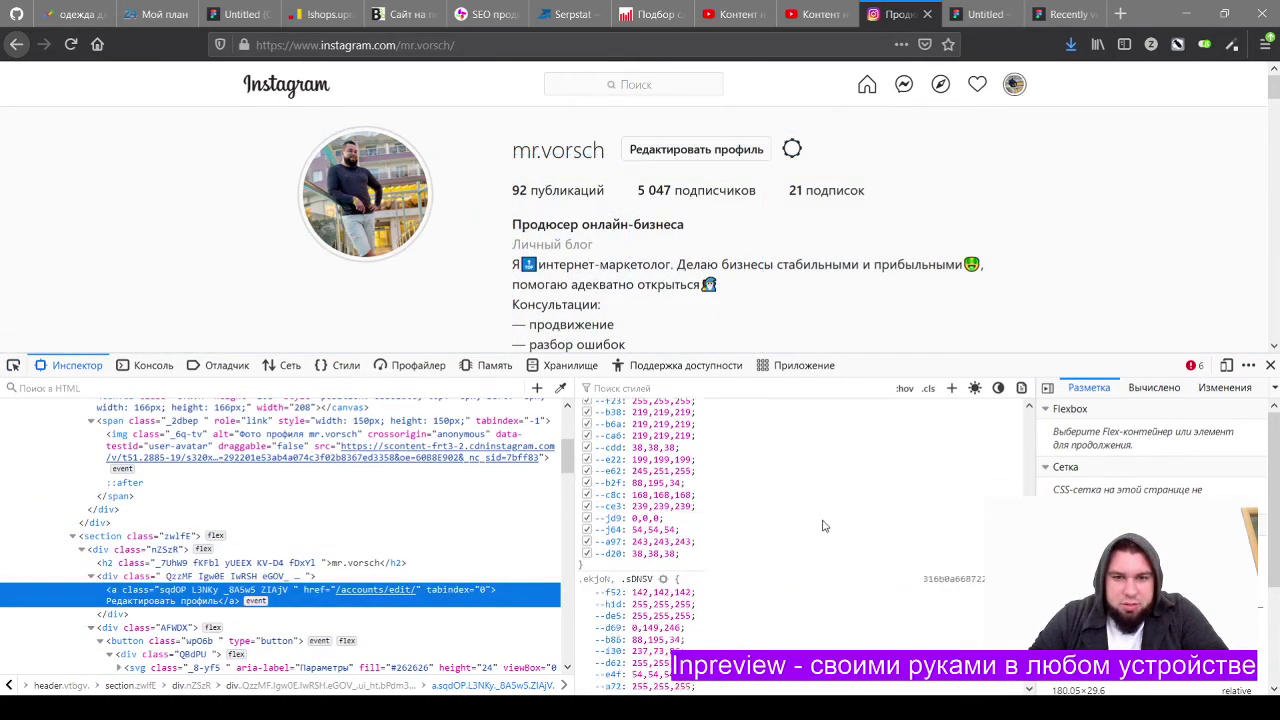
scroll(822, 523, down, 5)
scroll(820, 516, down, 5)
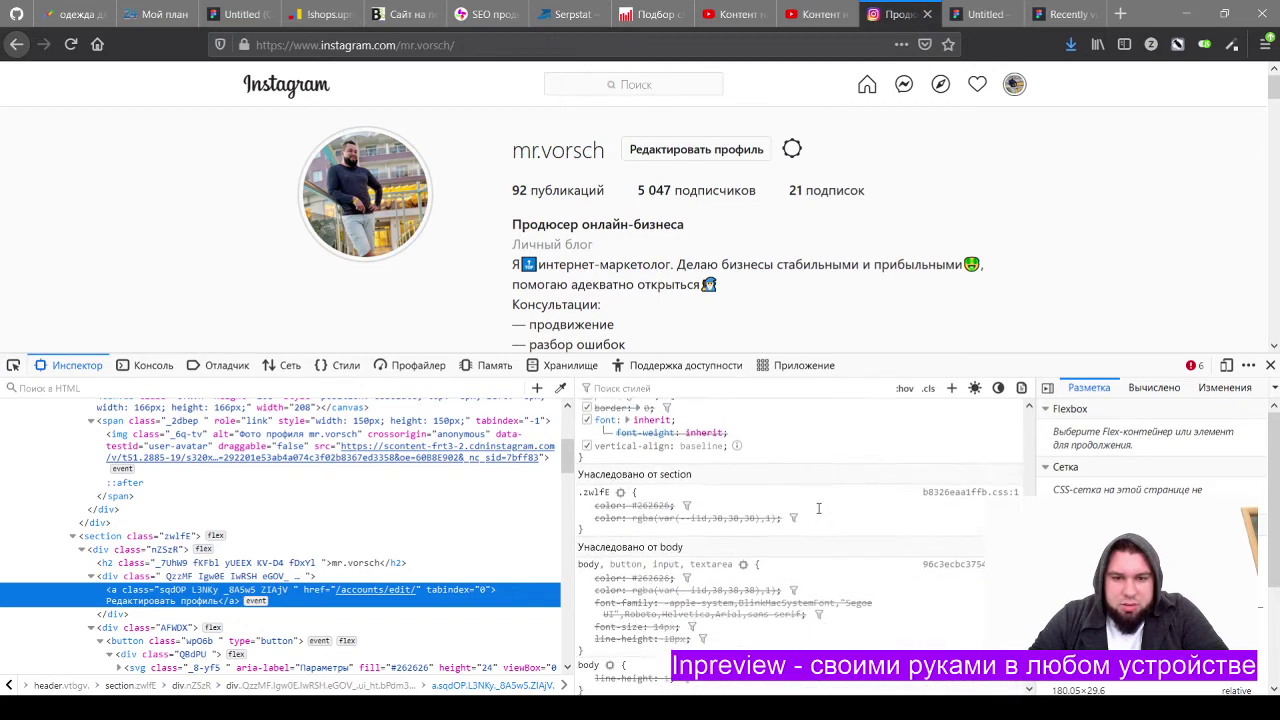
click(647, 477)
key(ctrl+c)
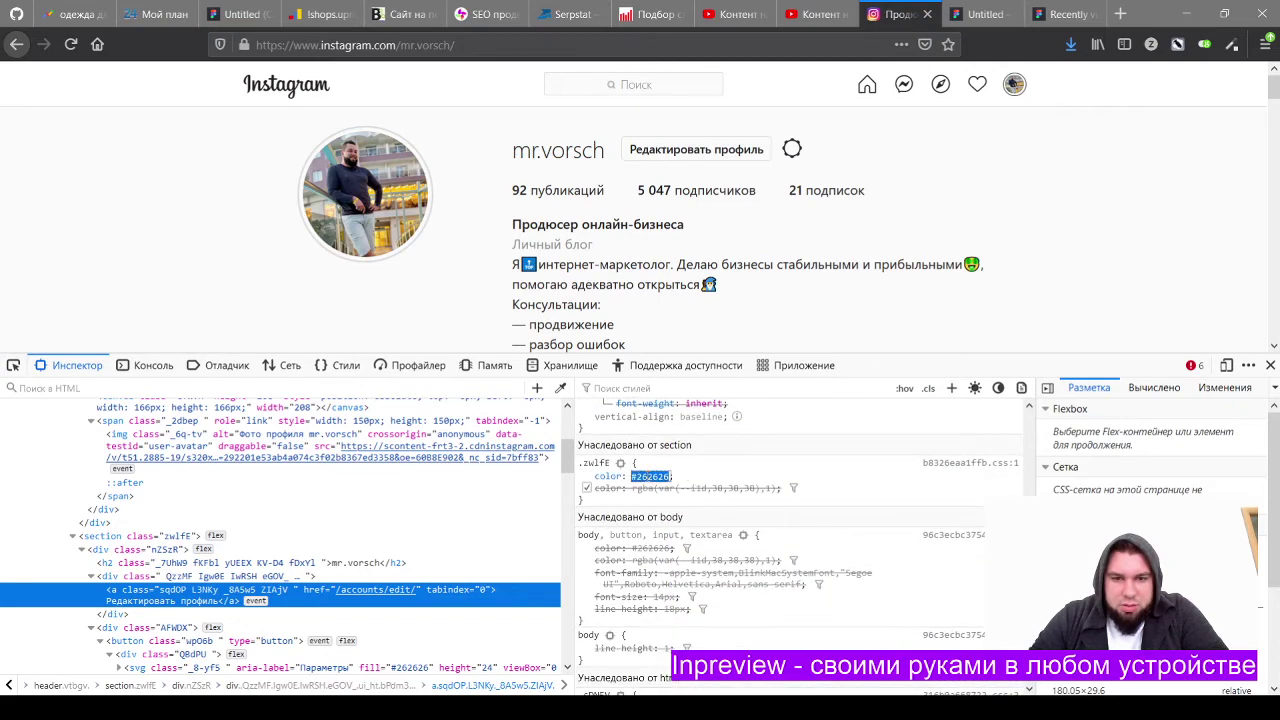
Step: Back in the Figma design, set the fill of the edit-profile label to 262626
click(985, 13)
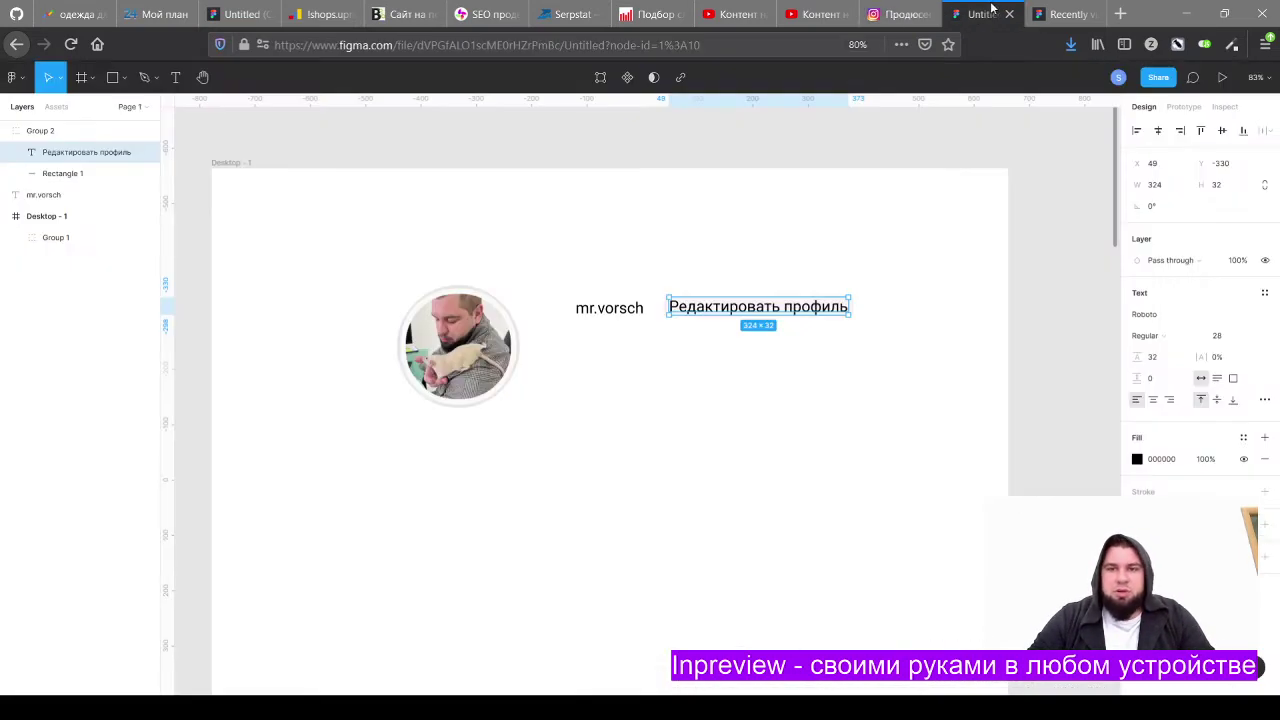
click(1160, 459)
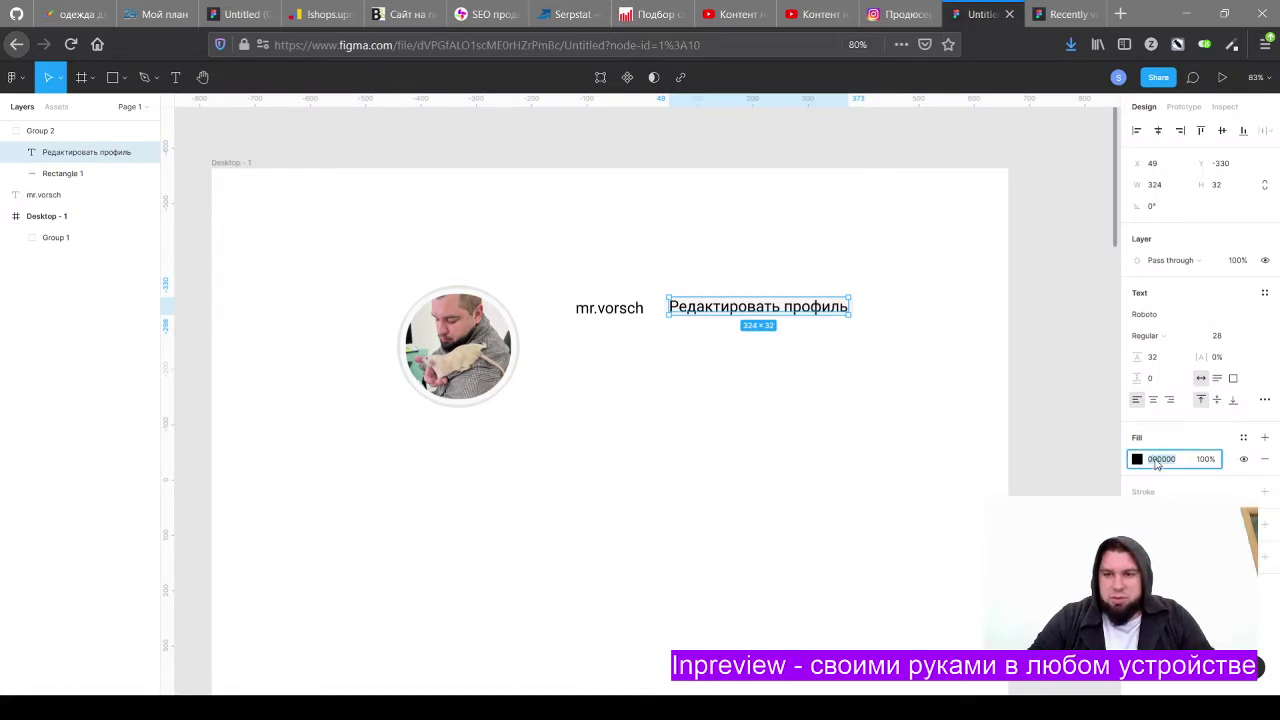
key(ctrl+v)
key(Return)
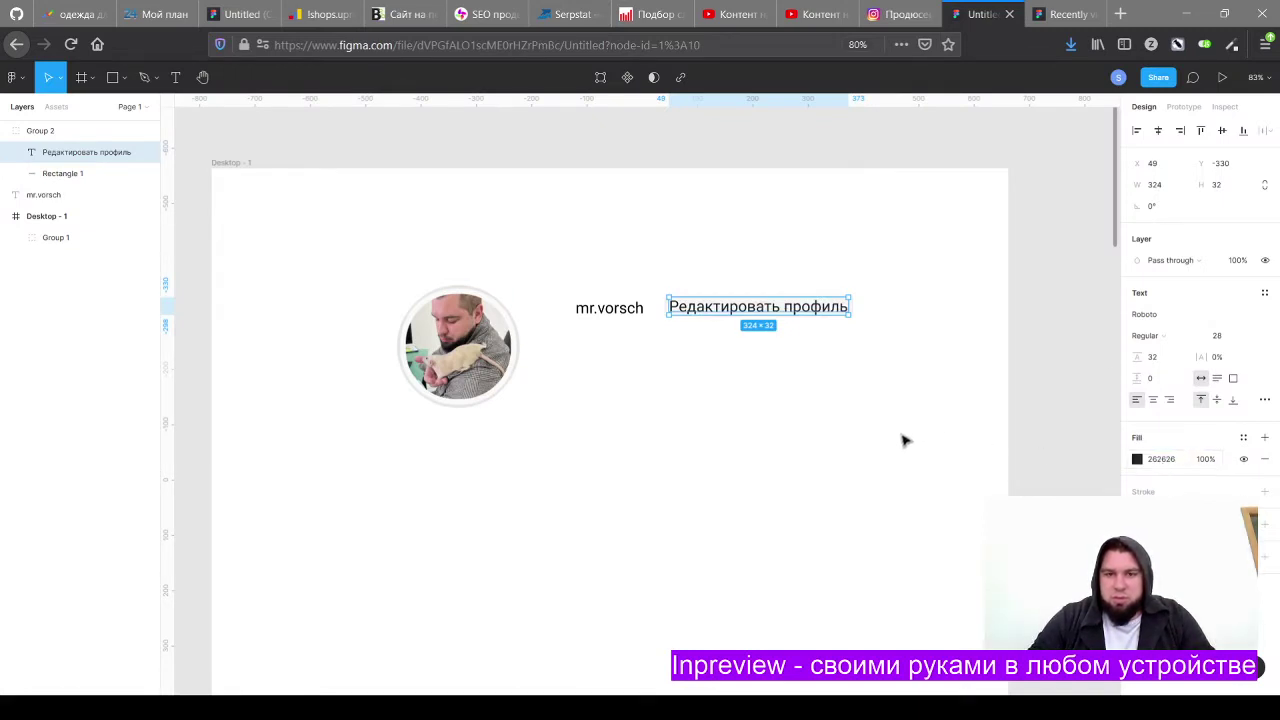
click(974, 357)
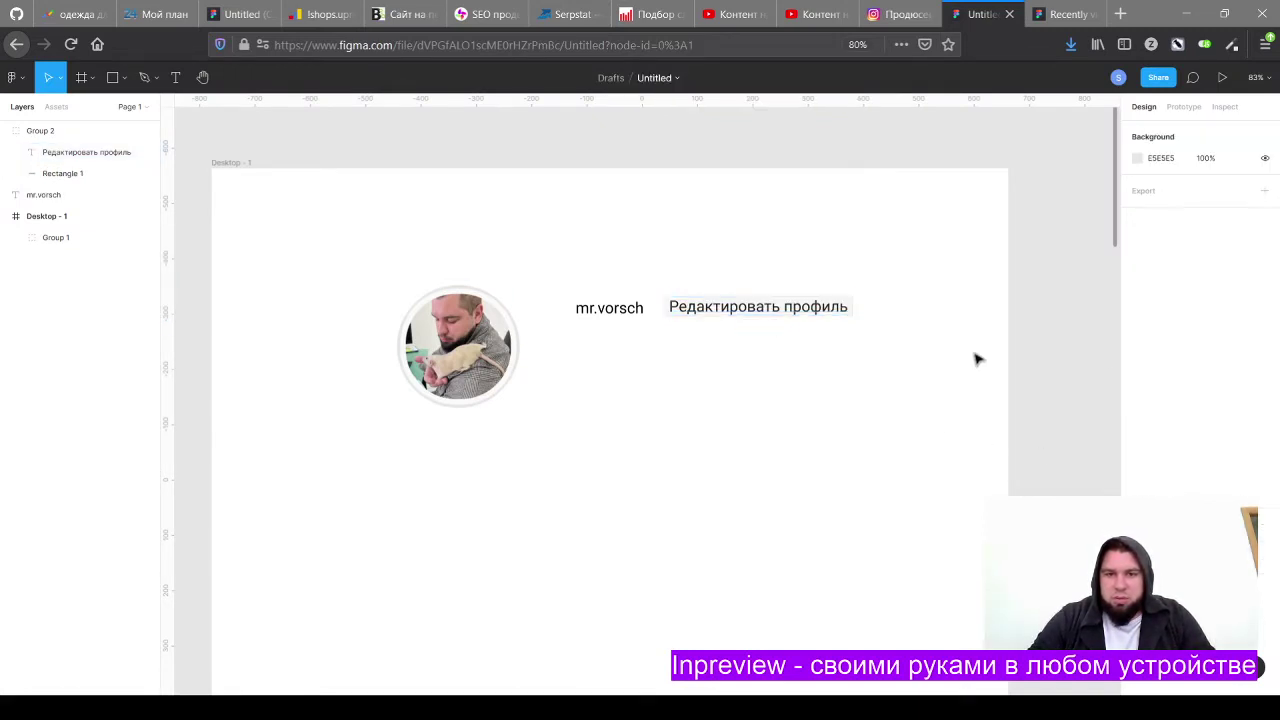
Step: Set the fill of the username text to 262626, the same dark grey as the button label
click(838, 325)
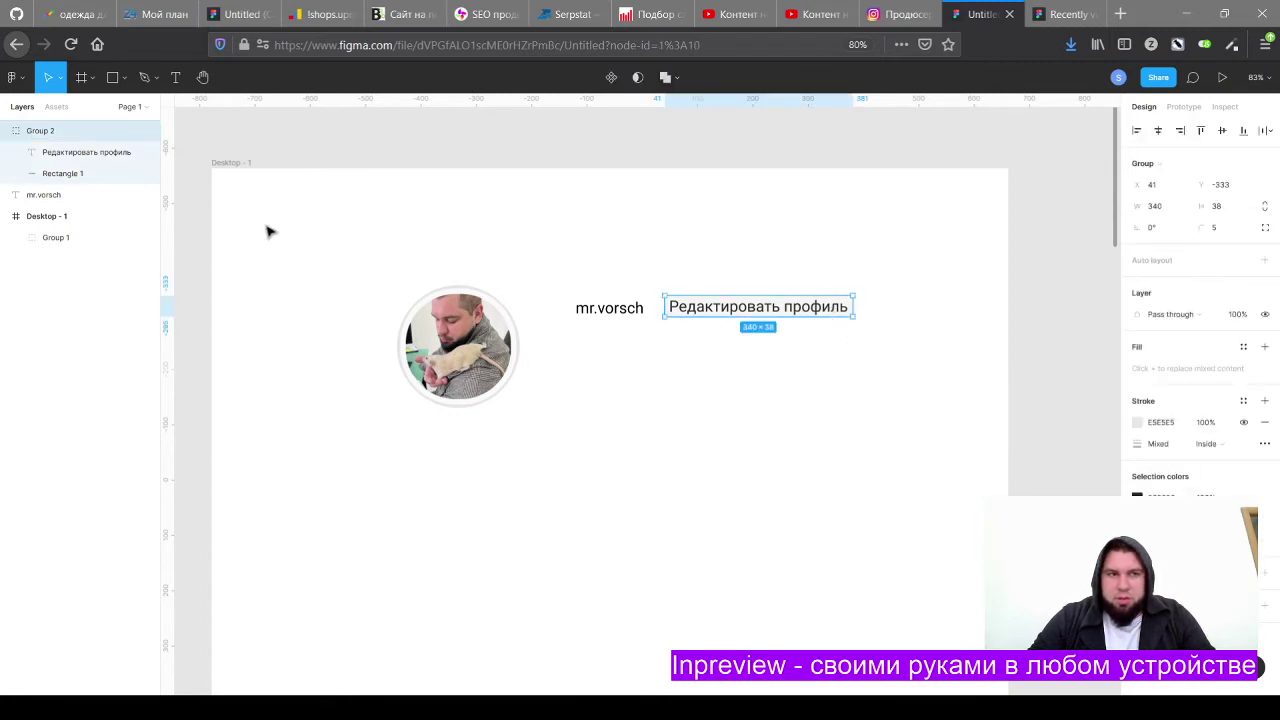
click(77, 173)
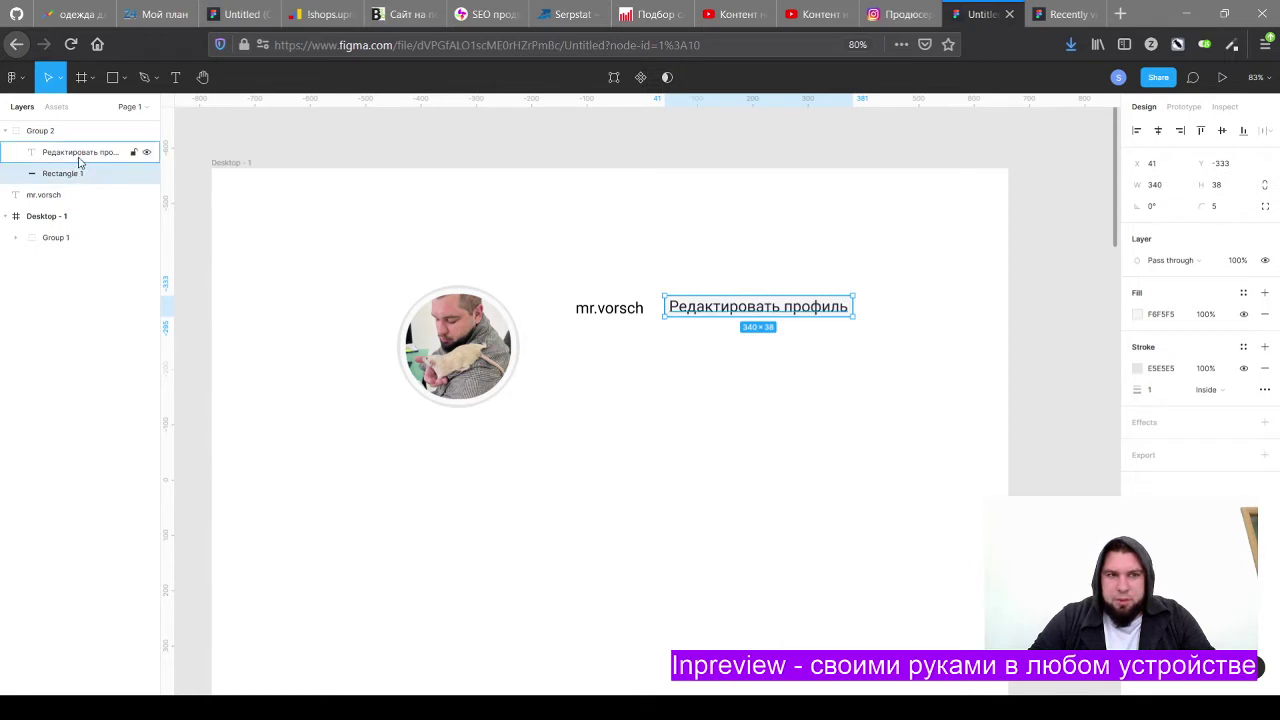
click(78, 153)
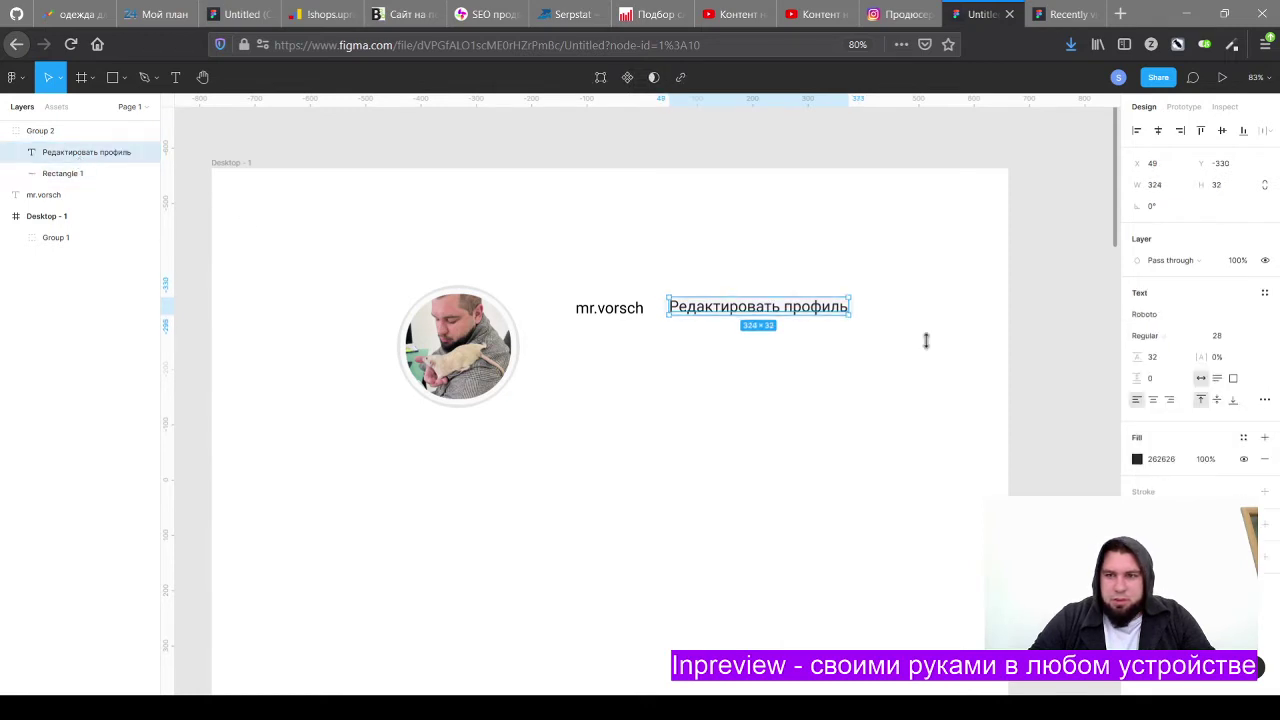
click(1174, 463)
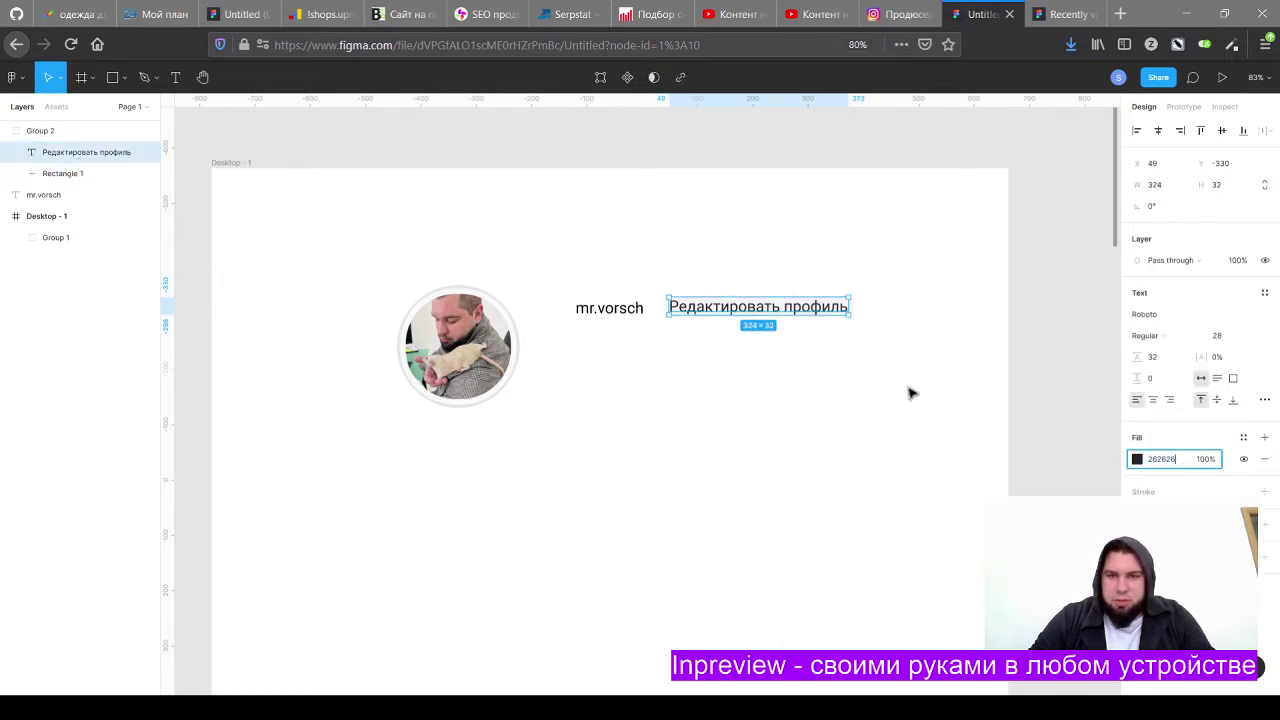
click(605, 306)
click(1174, 462)
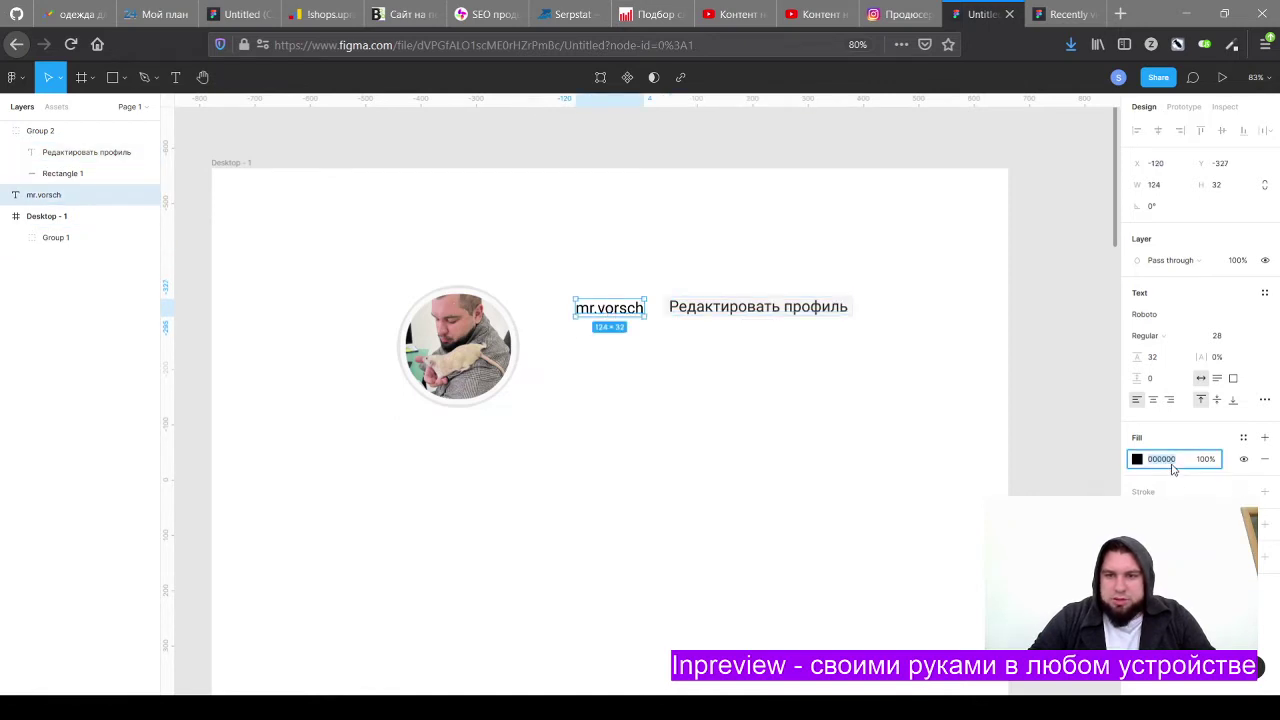
click(988, 460)
click(600, 309)
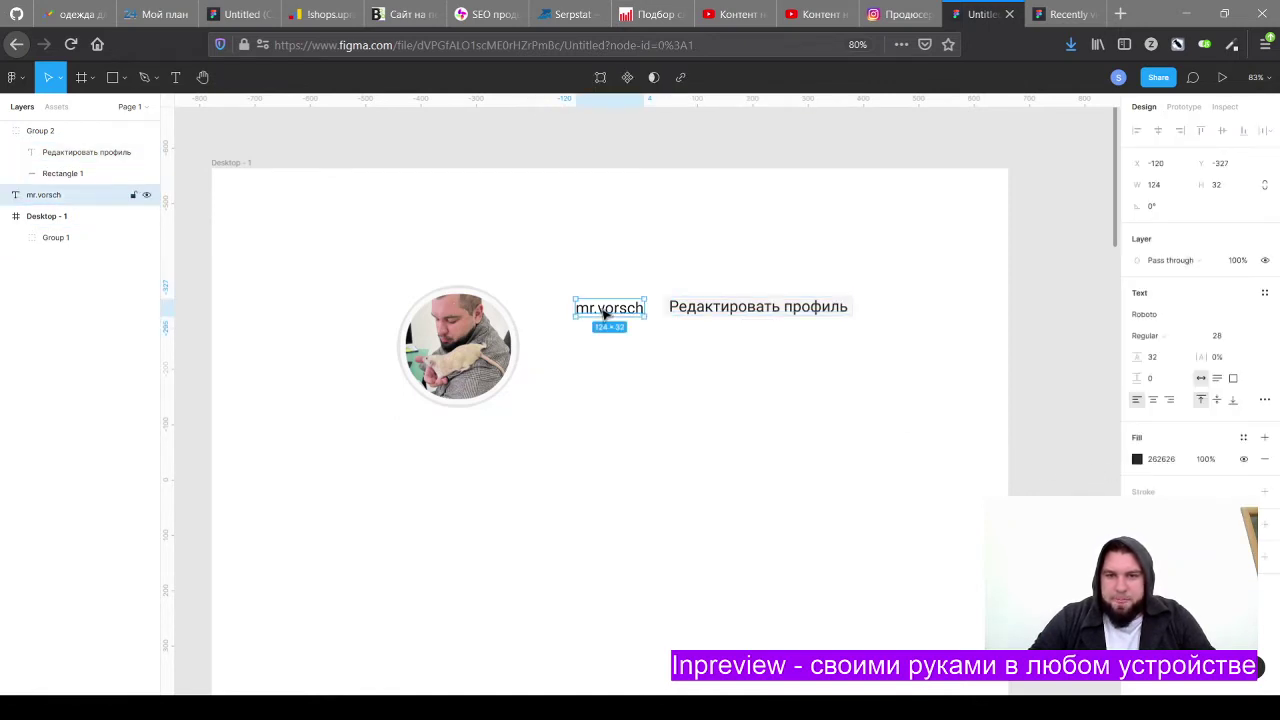
Step: Compare the username and edit-profile button in the design with the originals on the Instagram page
click(735, 318)
click(636, 314)
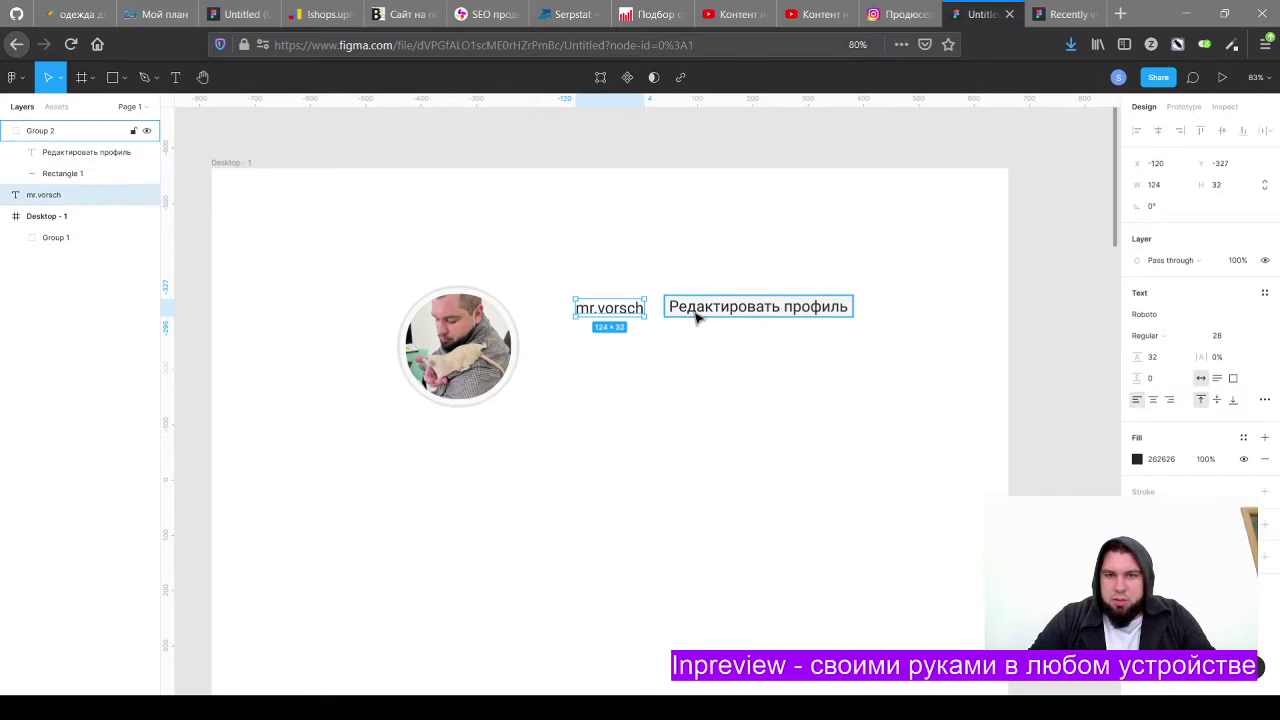
click(888, 15)
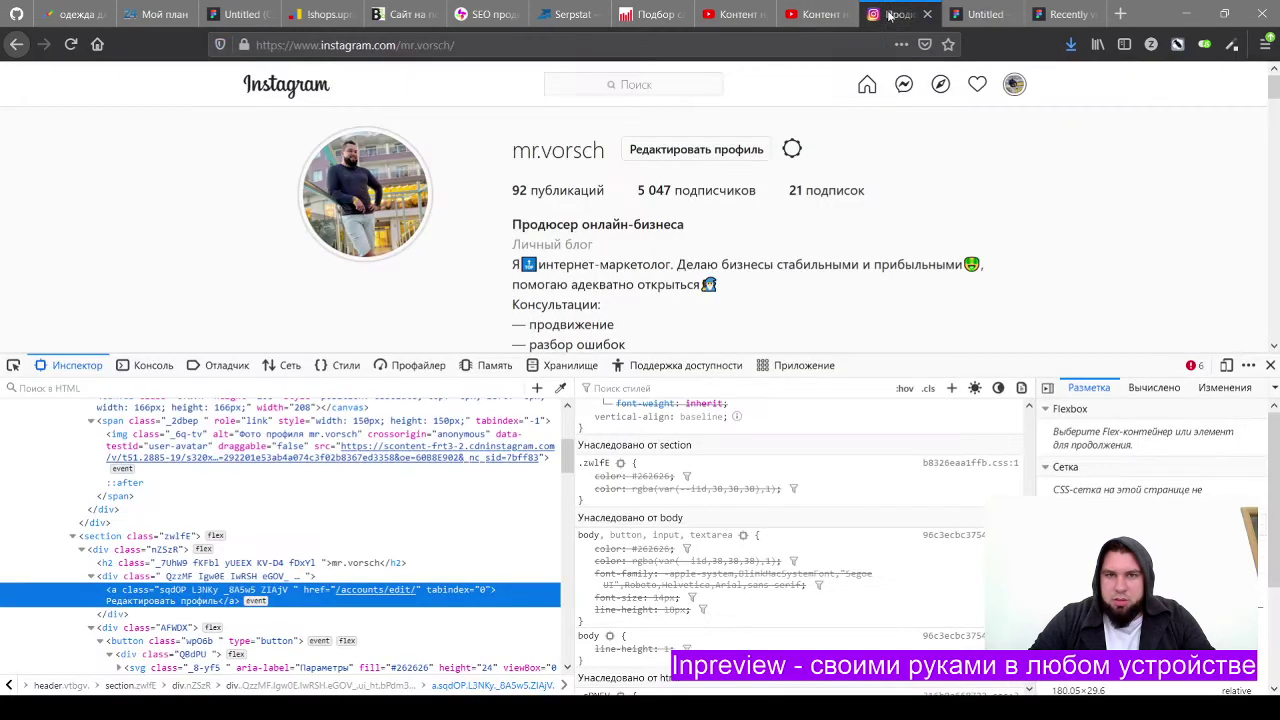
click(960, 18)
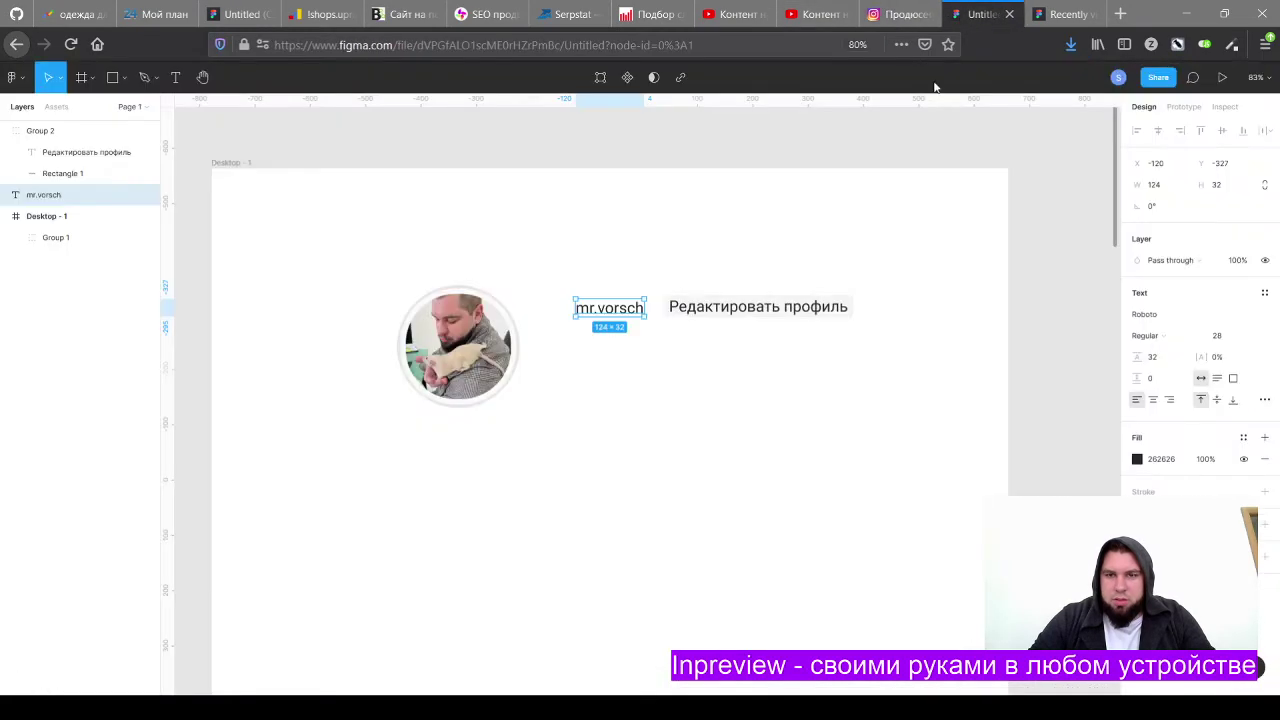
click(834, 427)
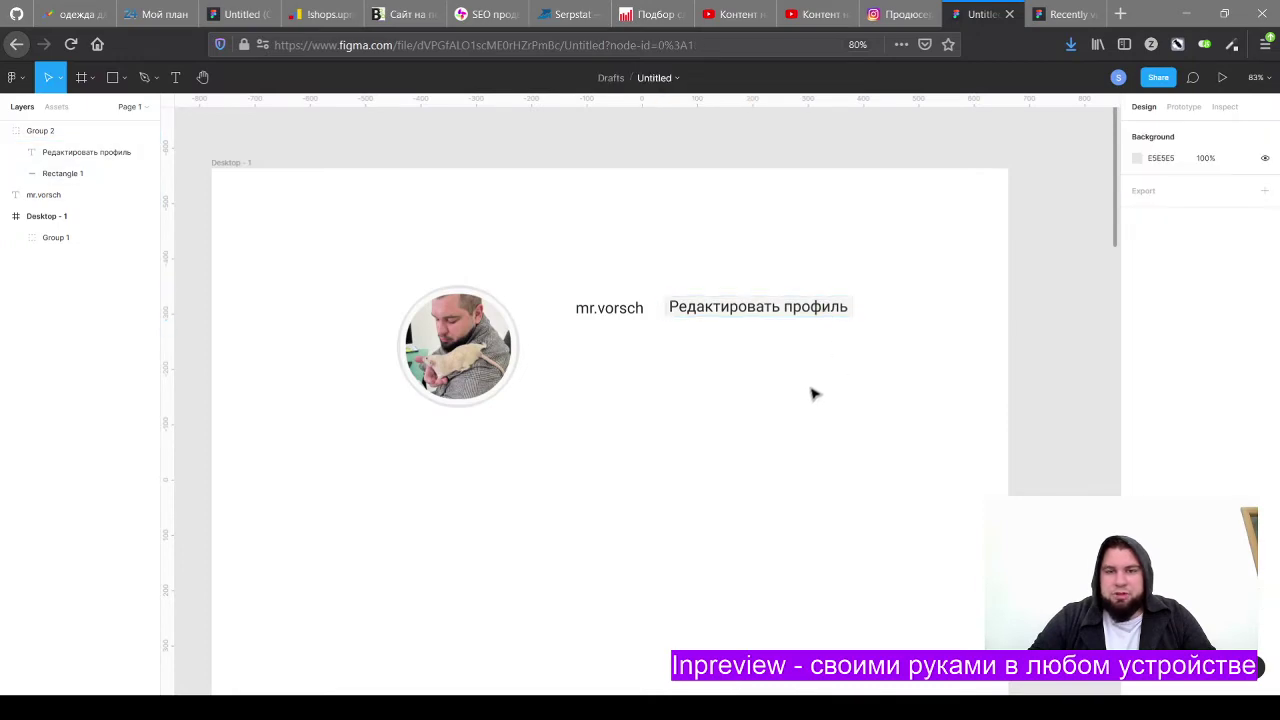
click(888, 16)
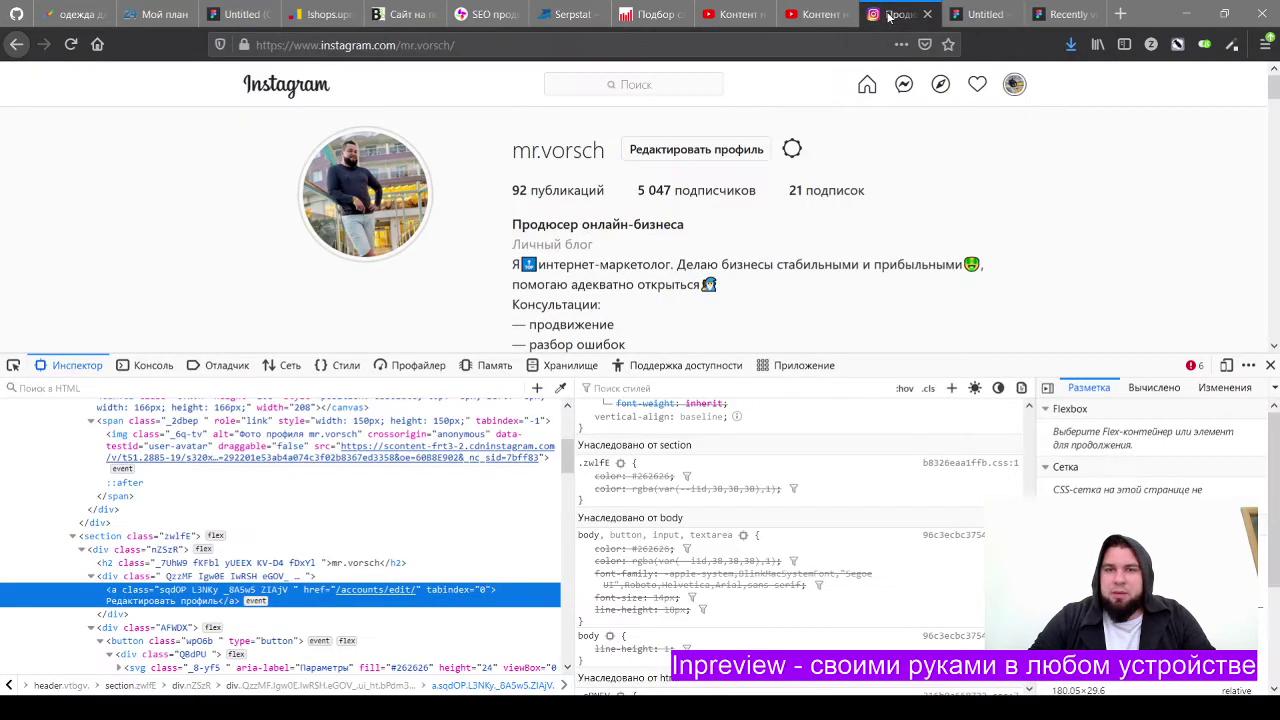
click(991, 17)
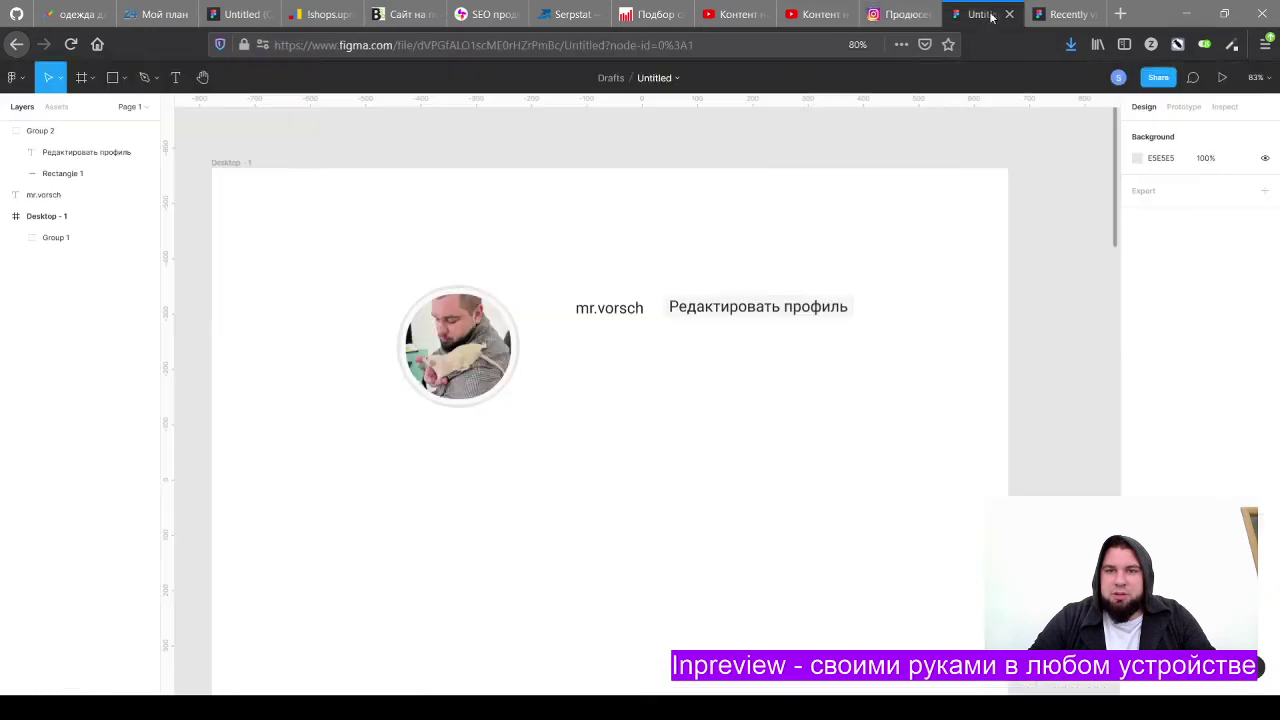
click(908, 20)
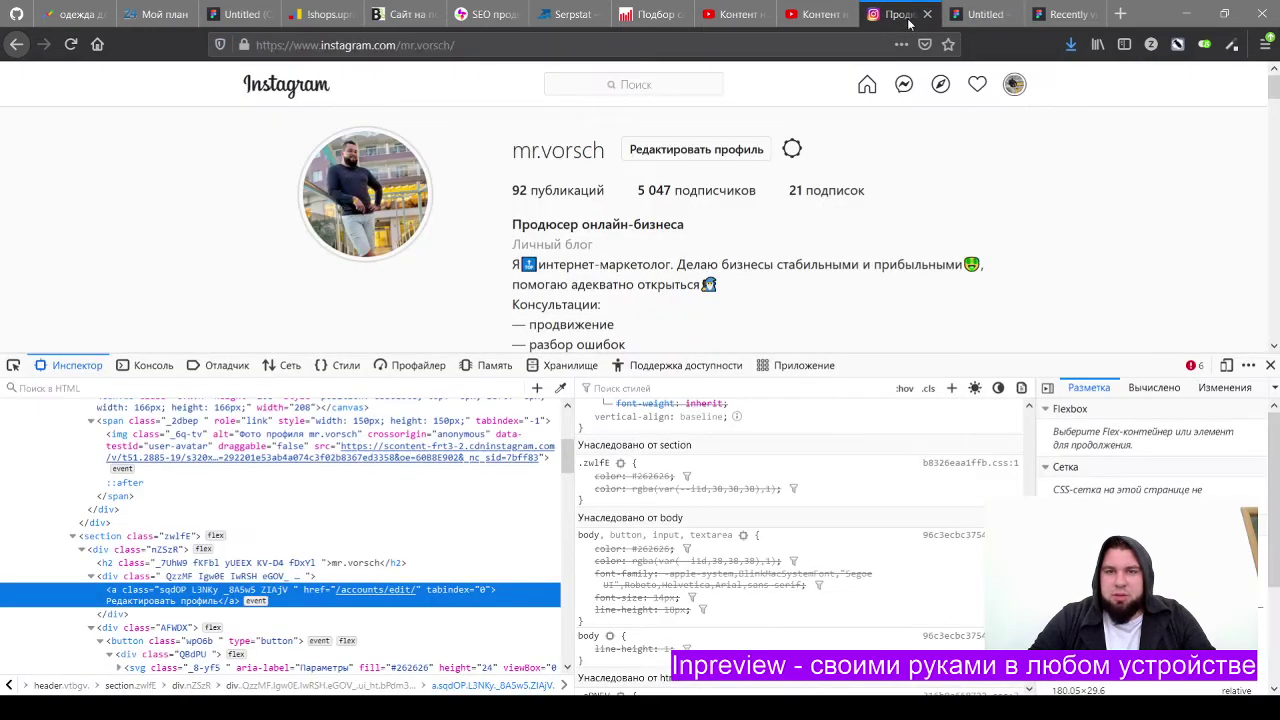
click(985, 14)
click(828, 313)
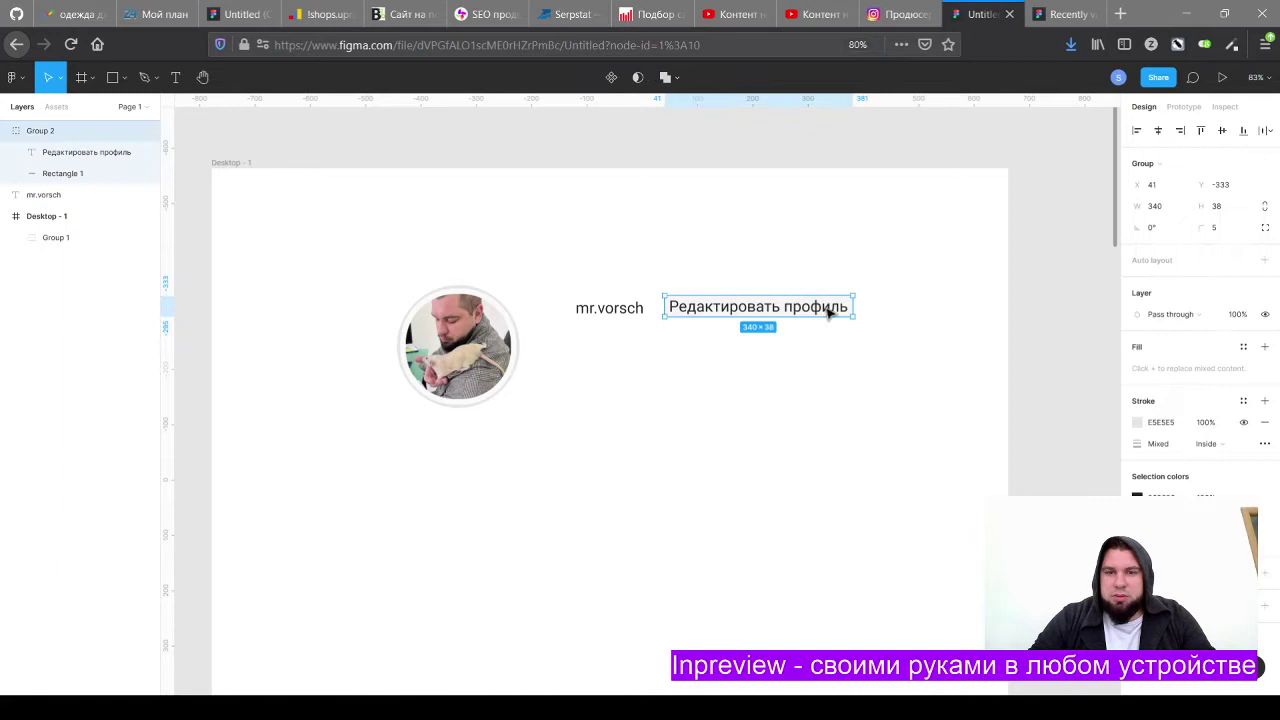
click(897, 290)
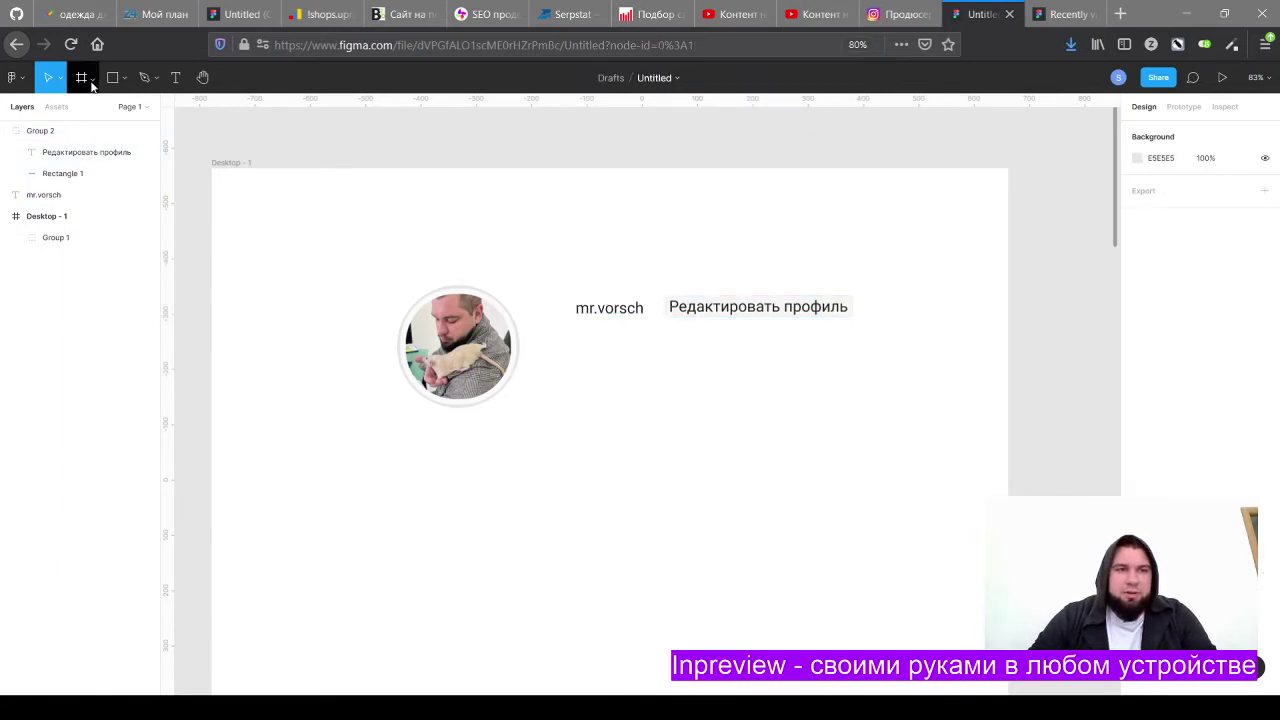
Step: Draw a short diagonal line with the Pen tool below the username, ending at about X 801, Y 410
click(92, 78)
click(123, 78)
click(123, 78)
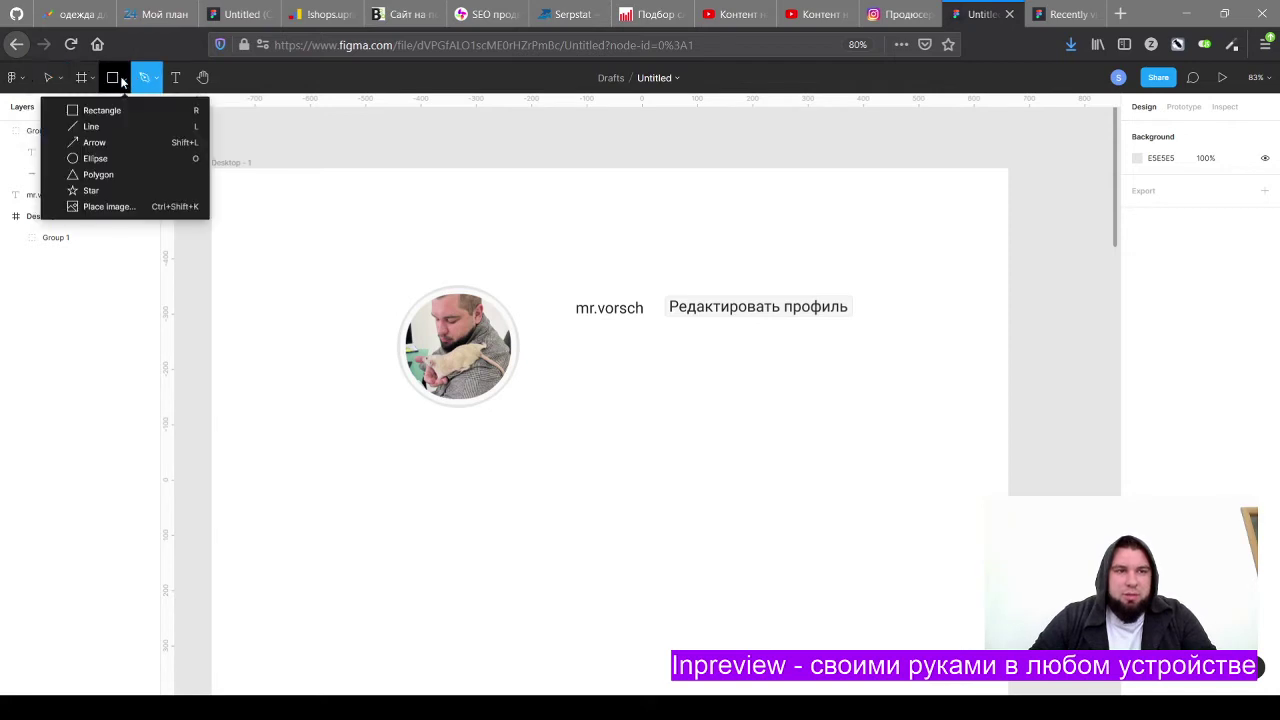
click(110, 192)
drag(640, 366, 656, 394)
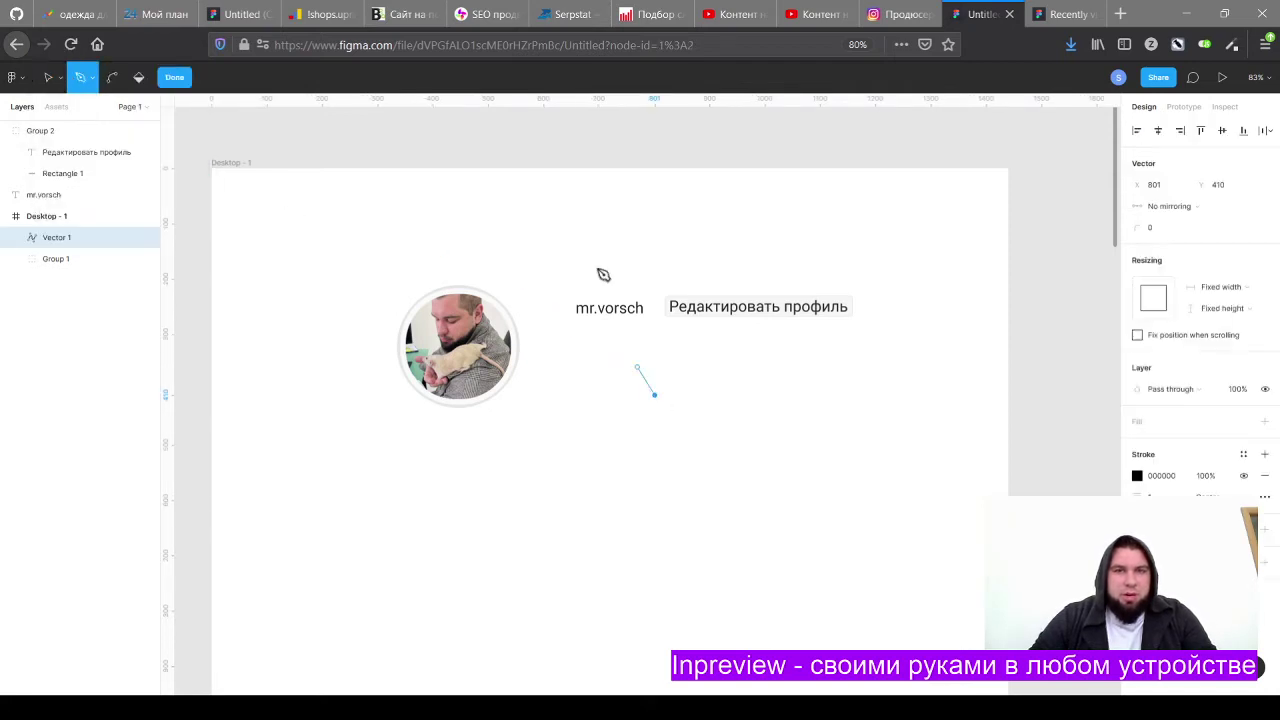
Step: Switch to Figma's overview of recently viewed files
click(1035, 20)
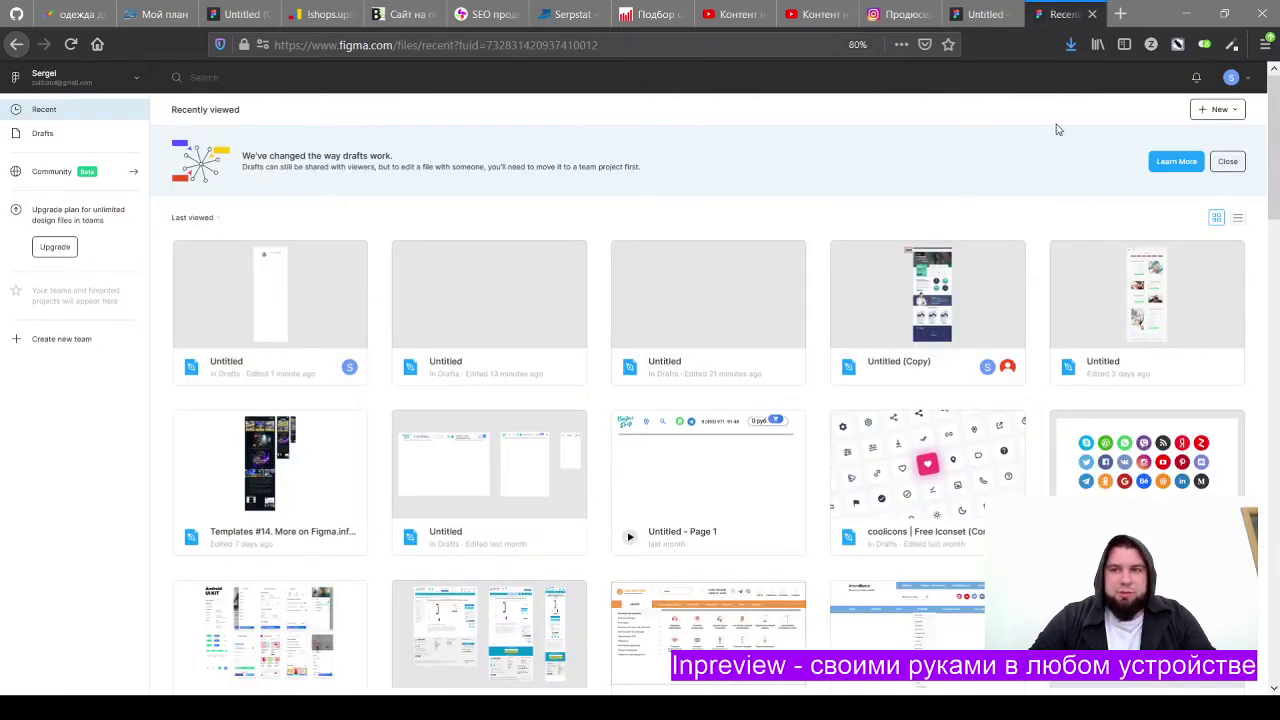